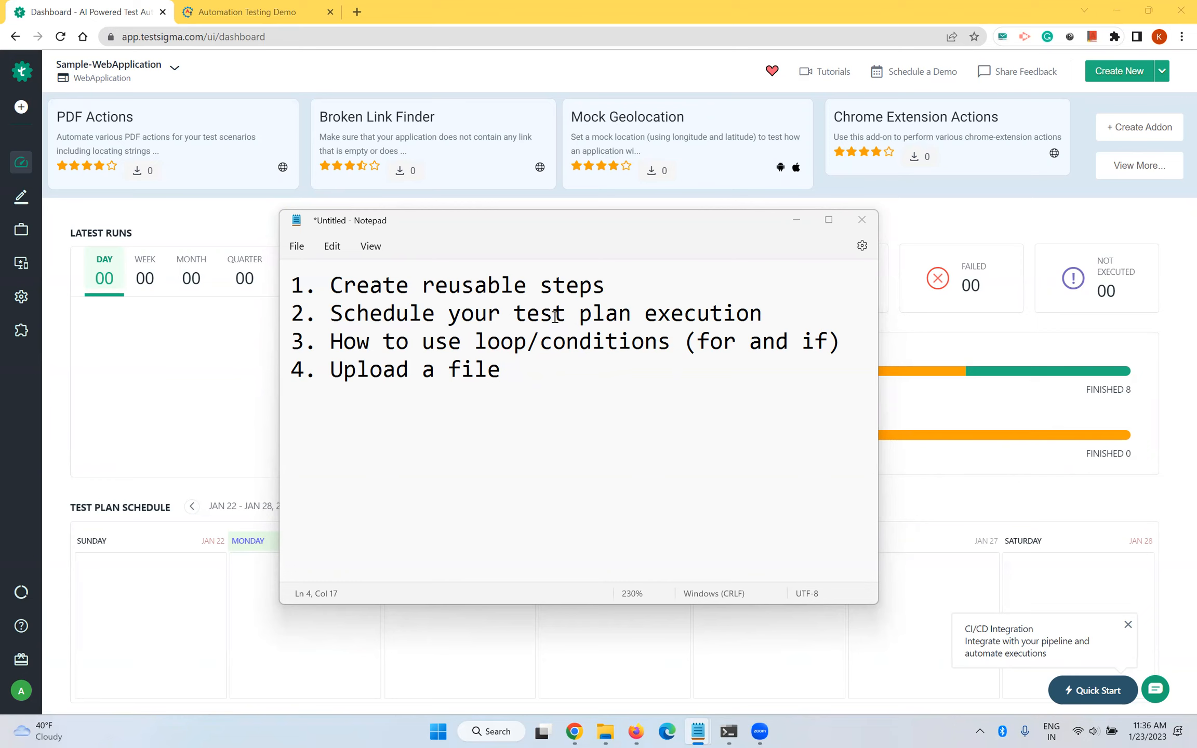
Switch from the notes to Testsigma and open the test case list in the Sample-WebApplication project's test development area
left_click(382, 82)
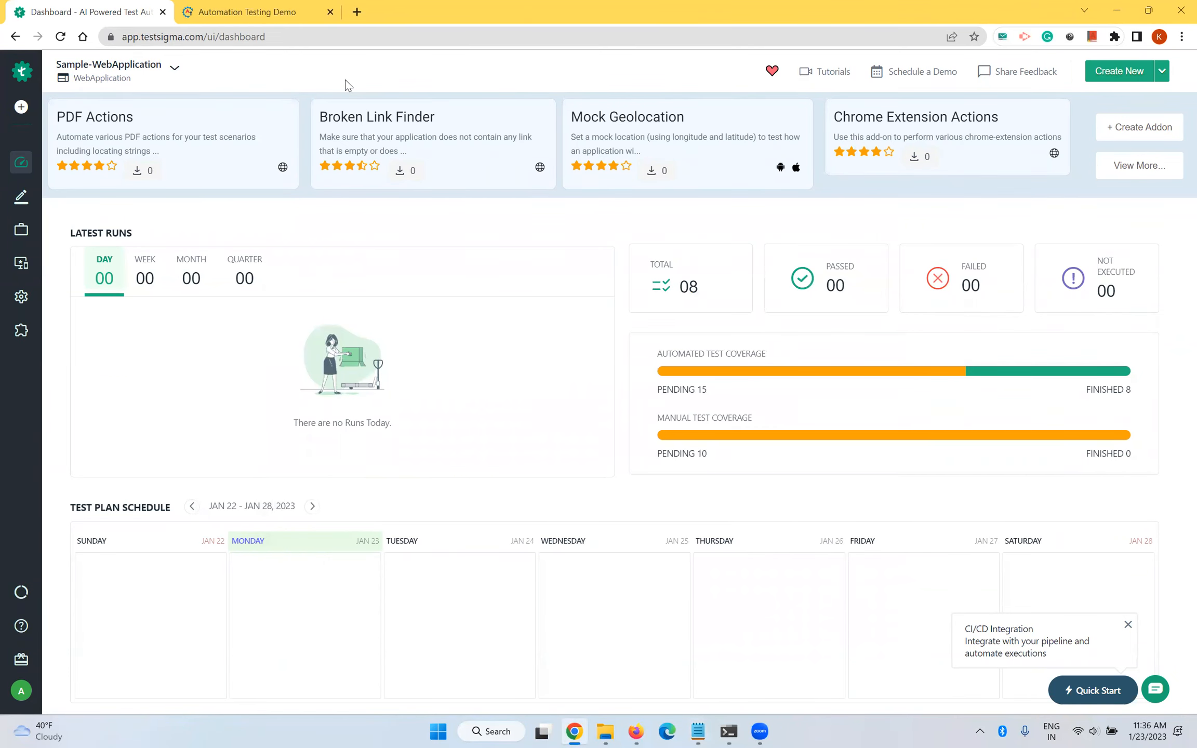
mouse_move(13, 176)
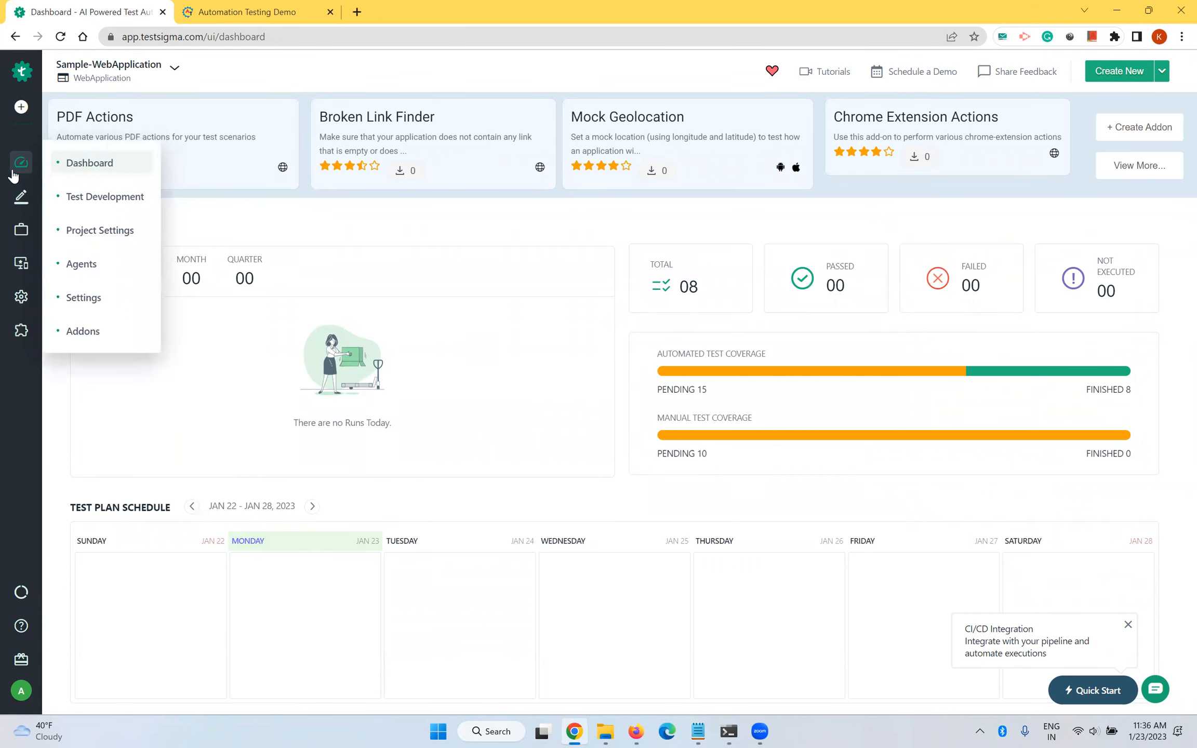
left_click(111, 202)
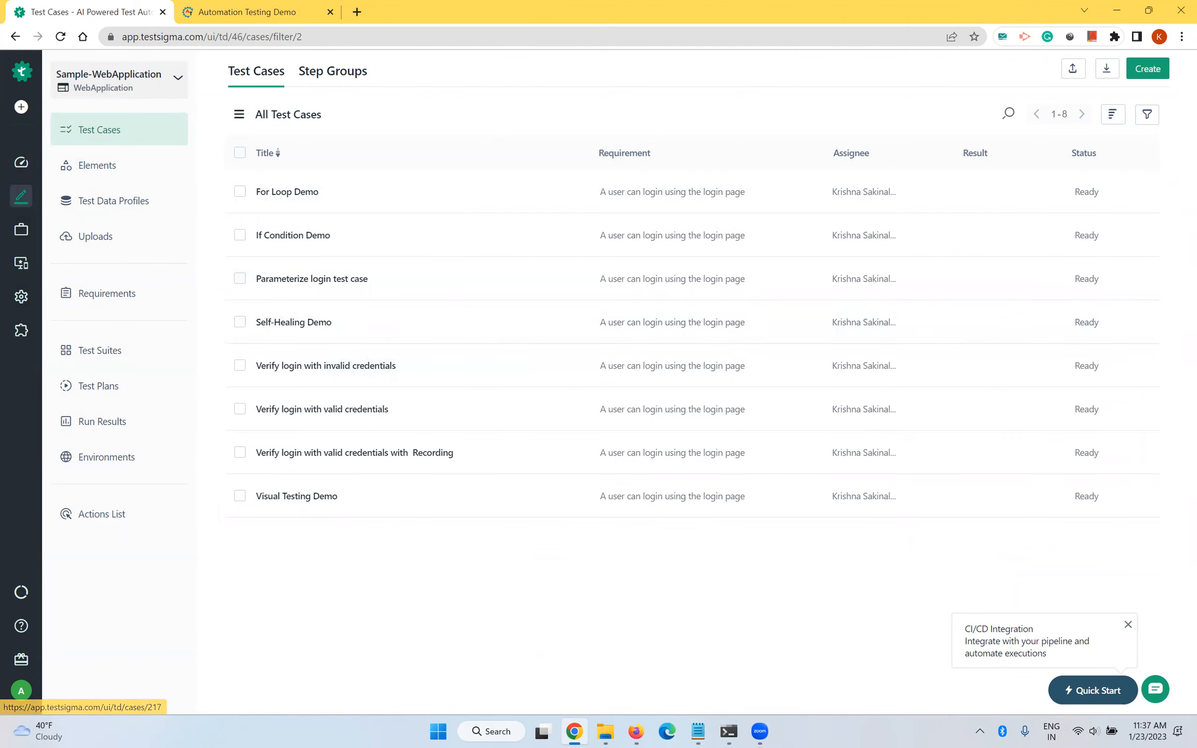
key("alt+Tab")
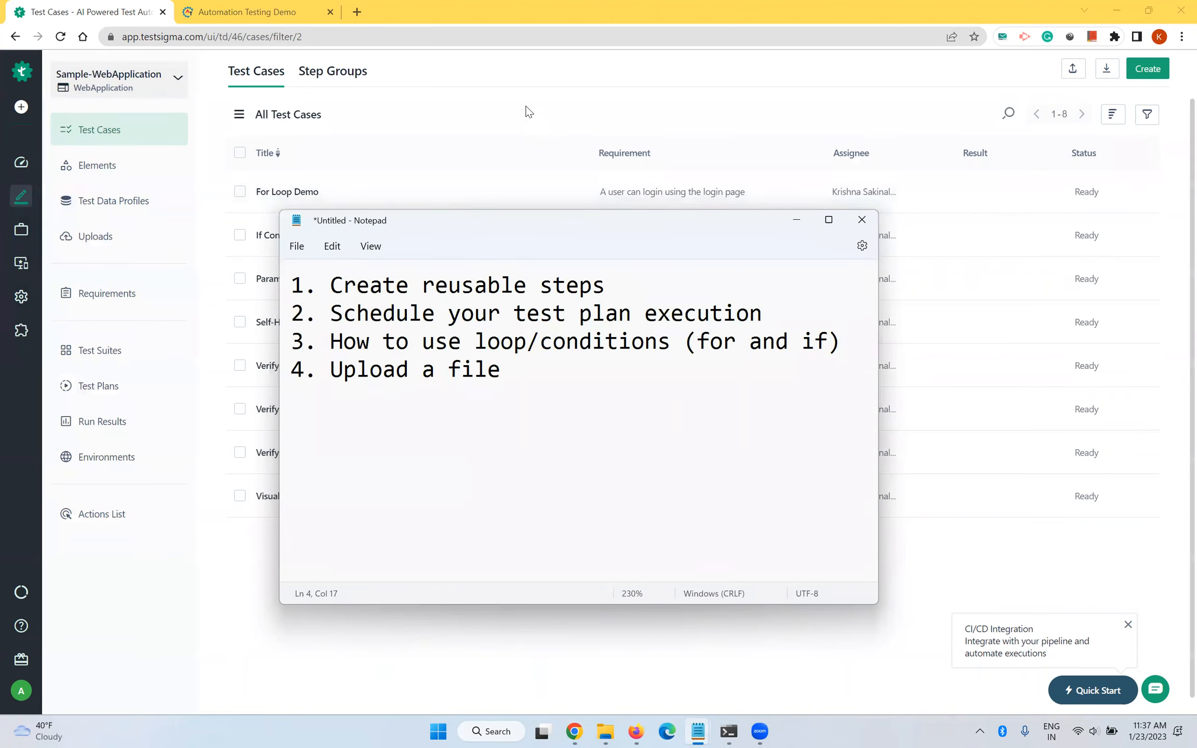
Review the steps inside the Application Login step group and return to the list of step groups
left_click(345, 77)
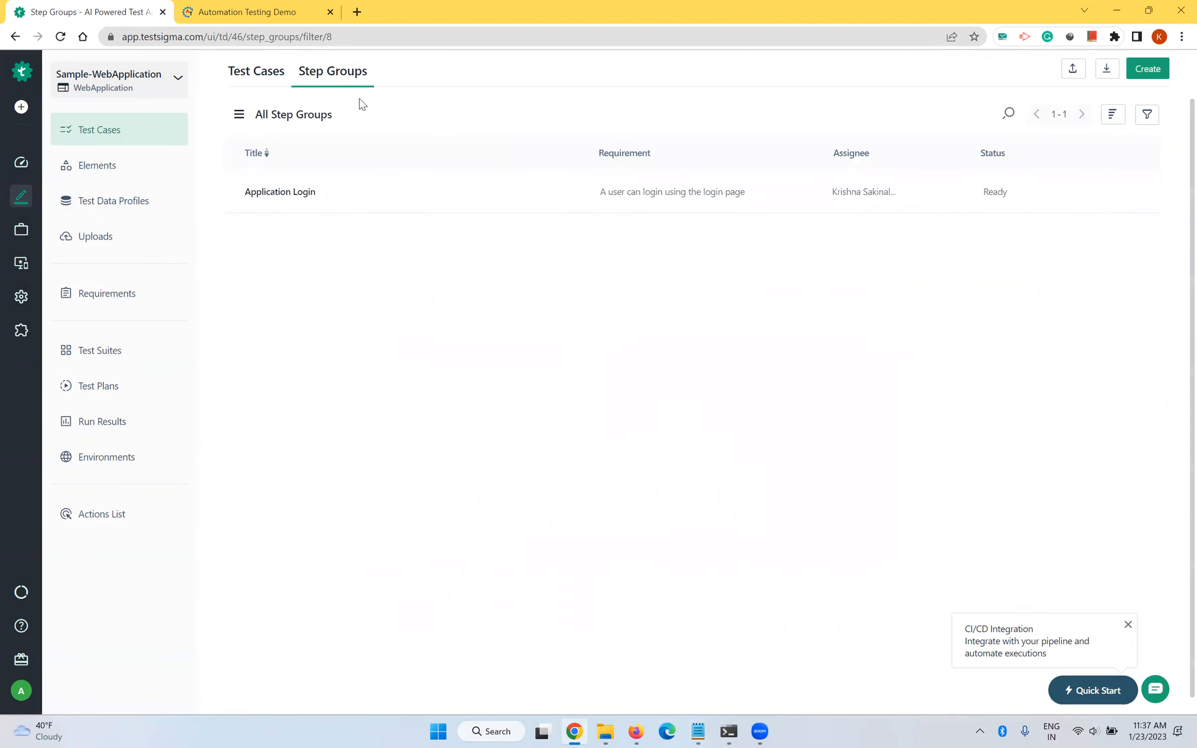
left_click(297, 203)
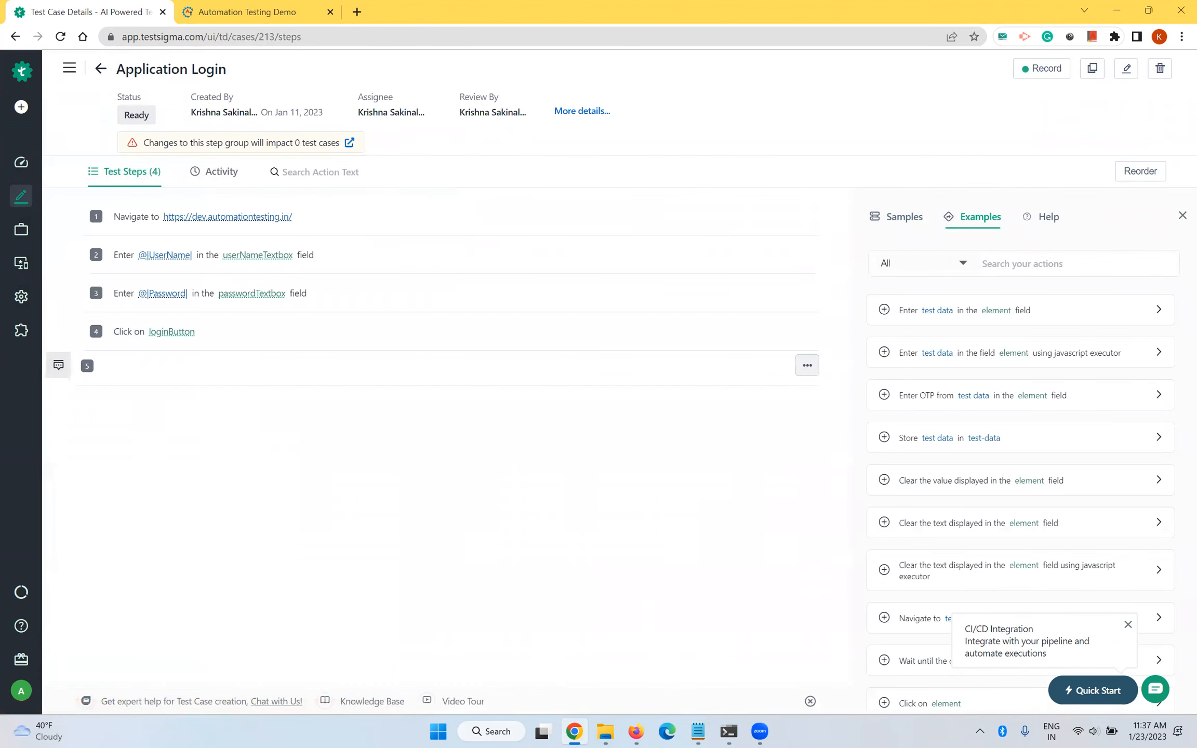
key("alt+Tab")
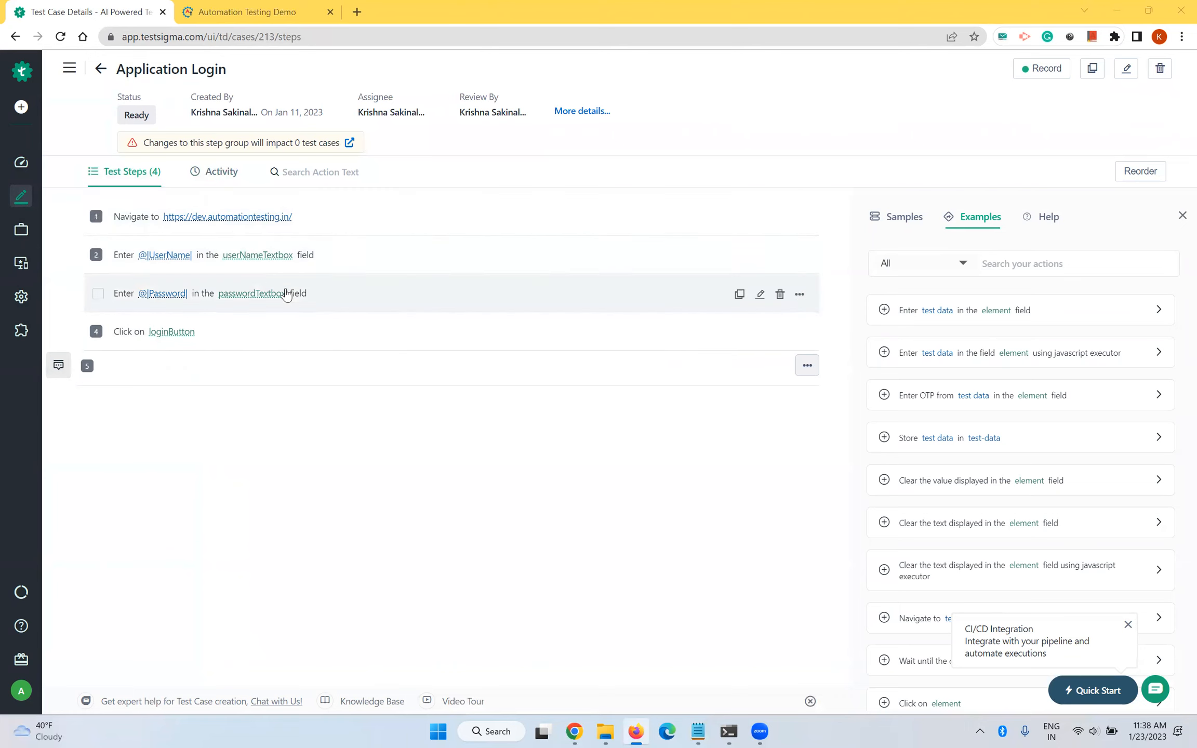
left_click(106, 73)
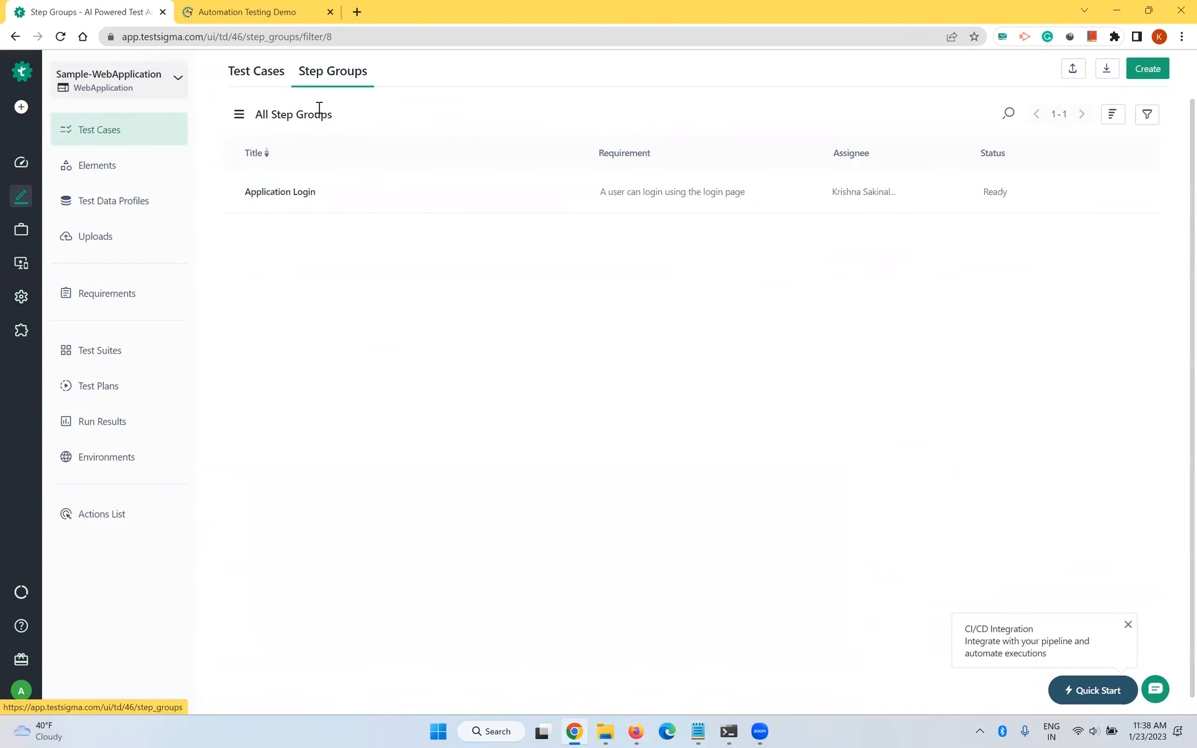
left_click(310, 203)
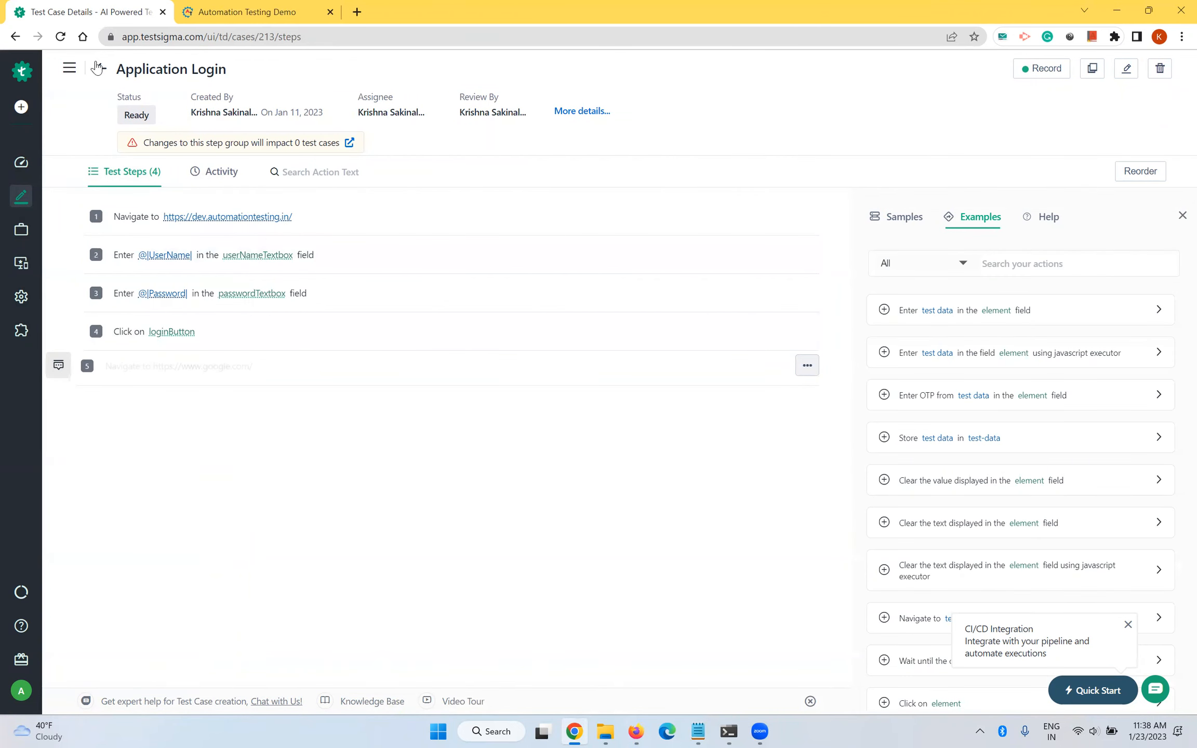
left_click(100, 68)
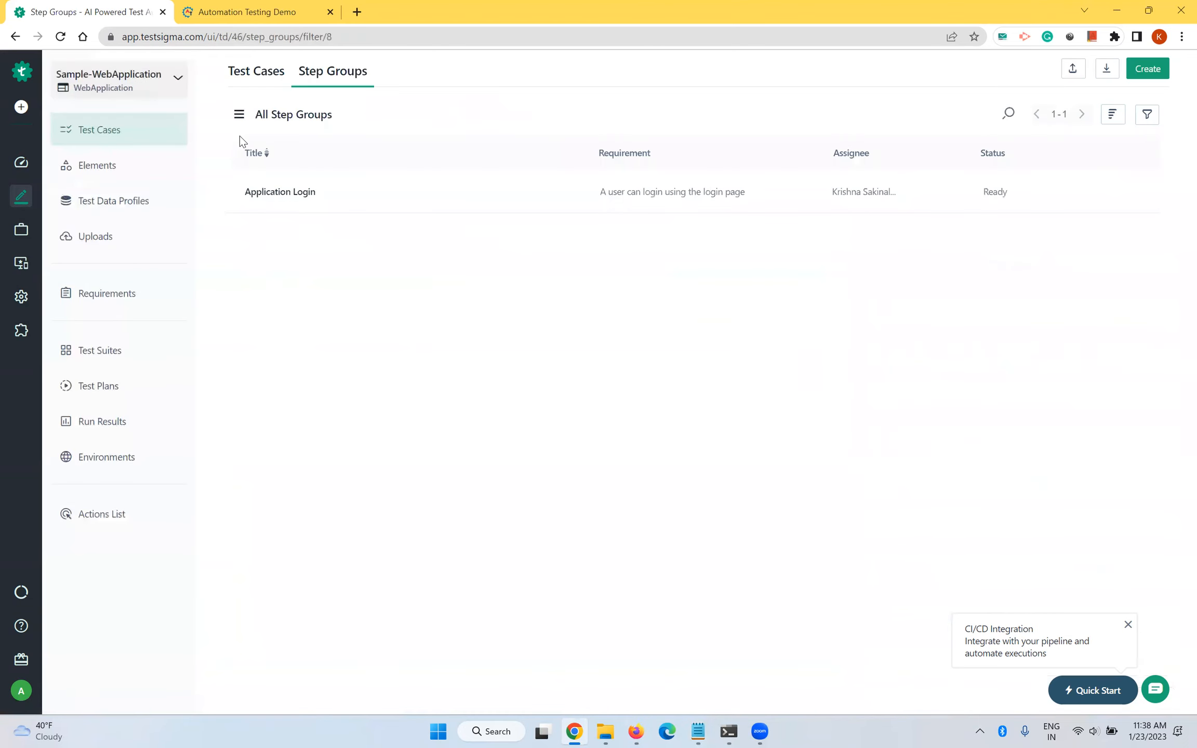
Create a test case named "Step Groups Demo" with its steps written manually
left_click(247, 81)
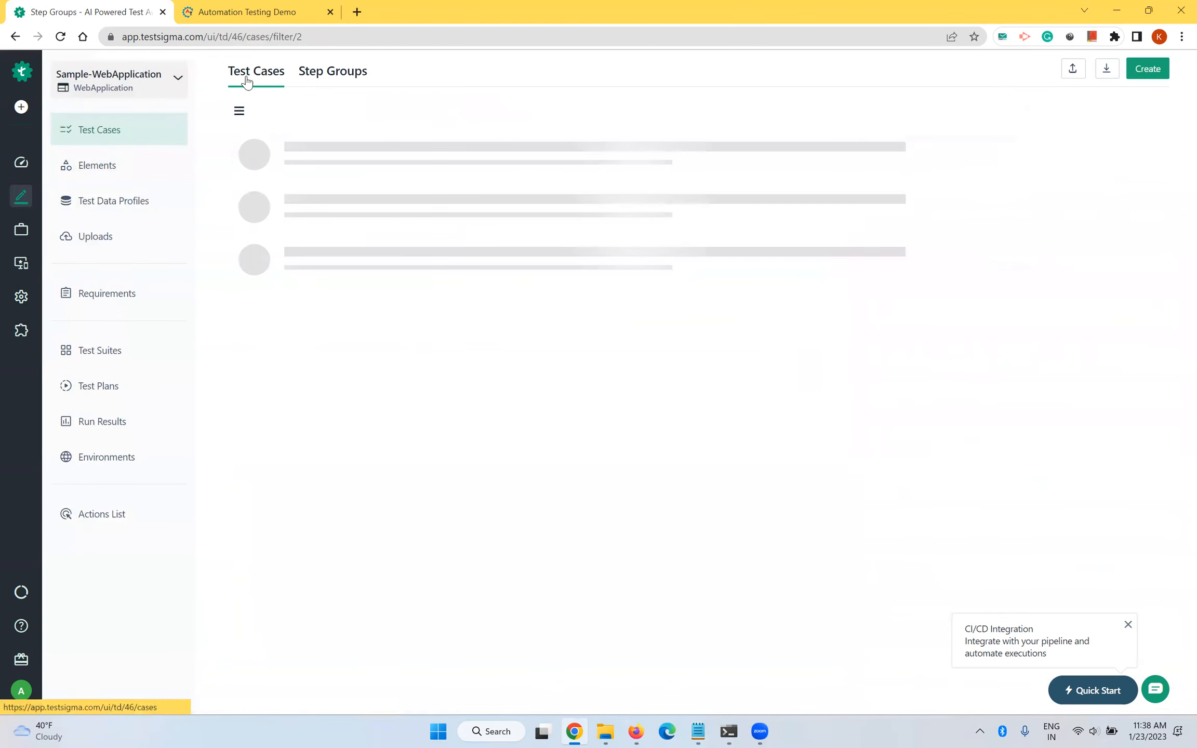
left_click(1146, 72)
left_click(446, 126)
type("Step Groups Demo")
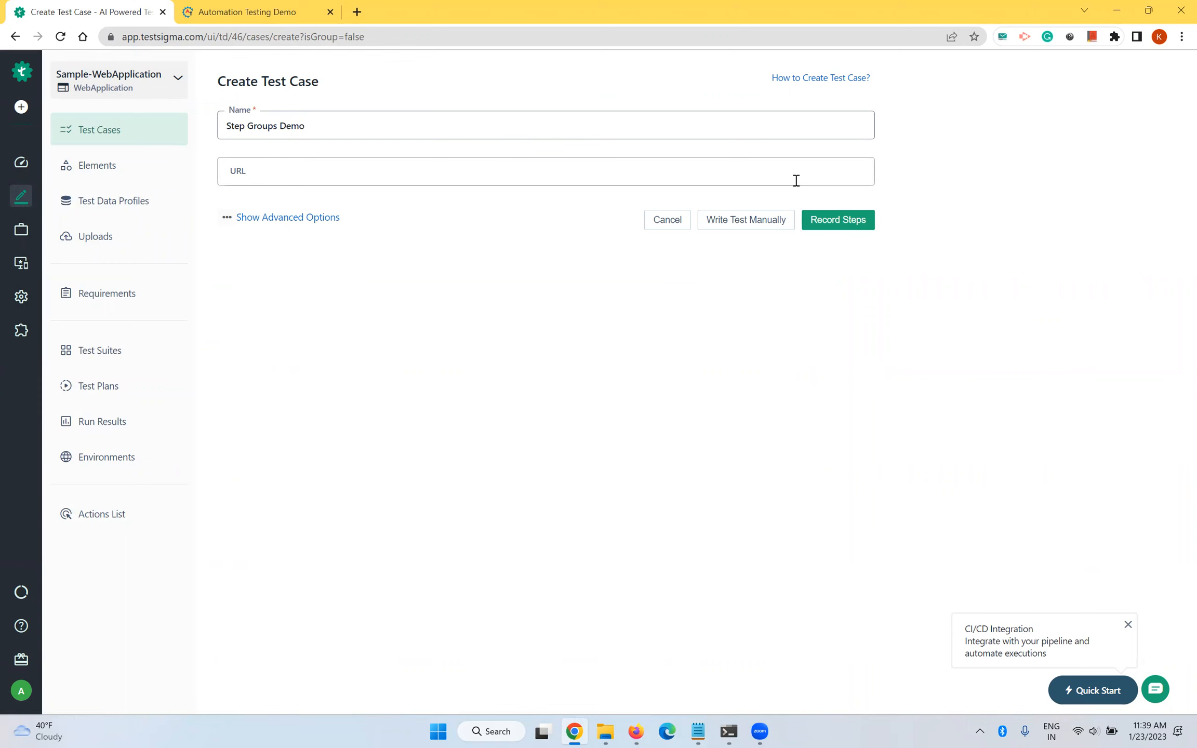
left_click(738, 228)
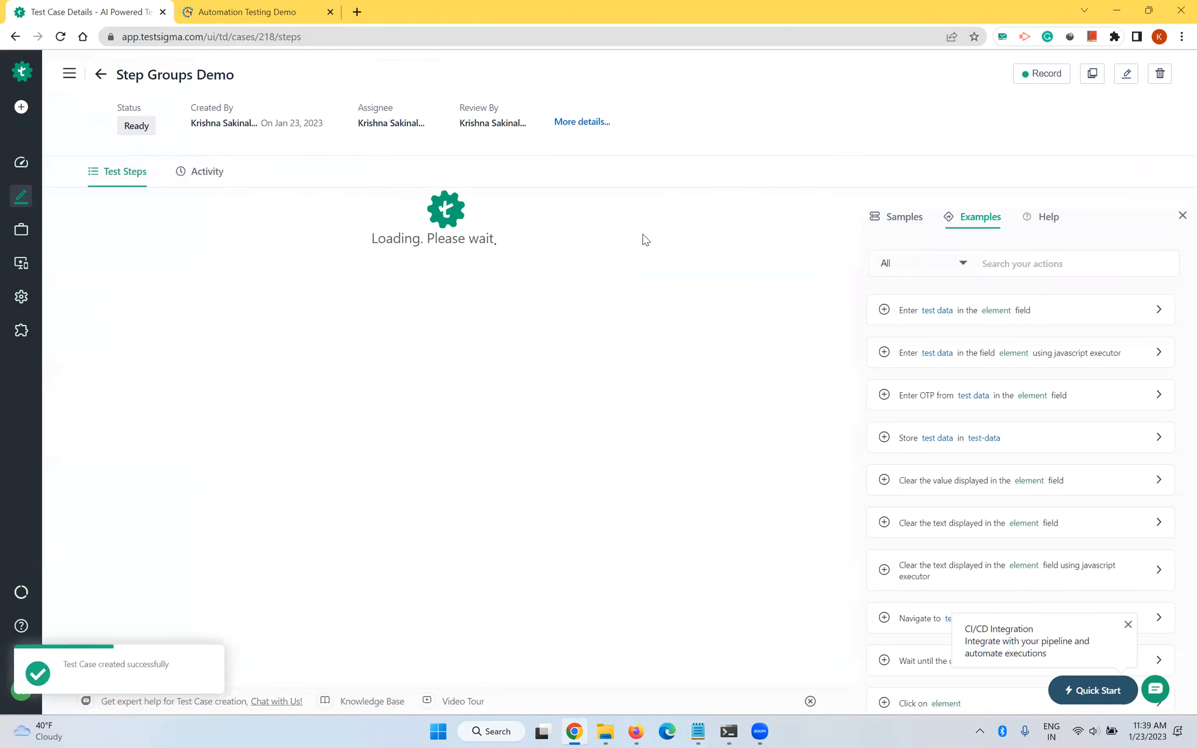
Add the reusable Application Login step group as the first step of the test case
left_click(235, 226)
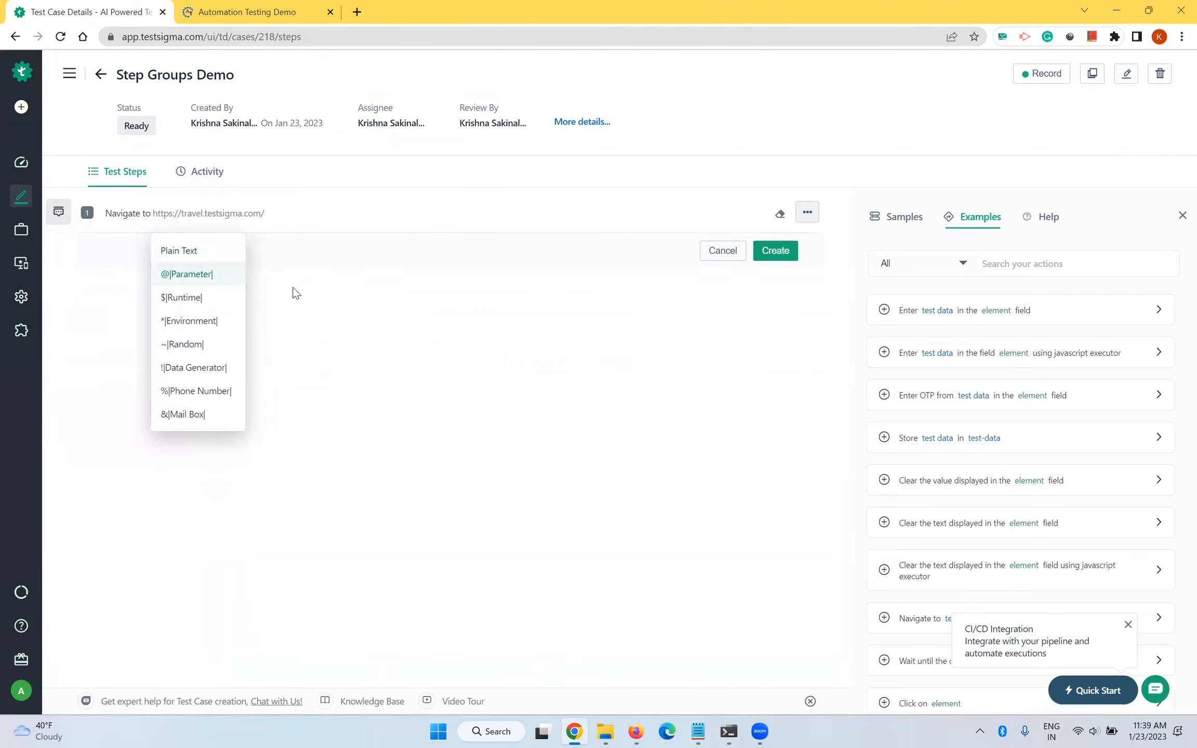
left_click(276, 294)
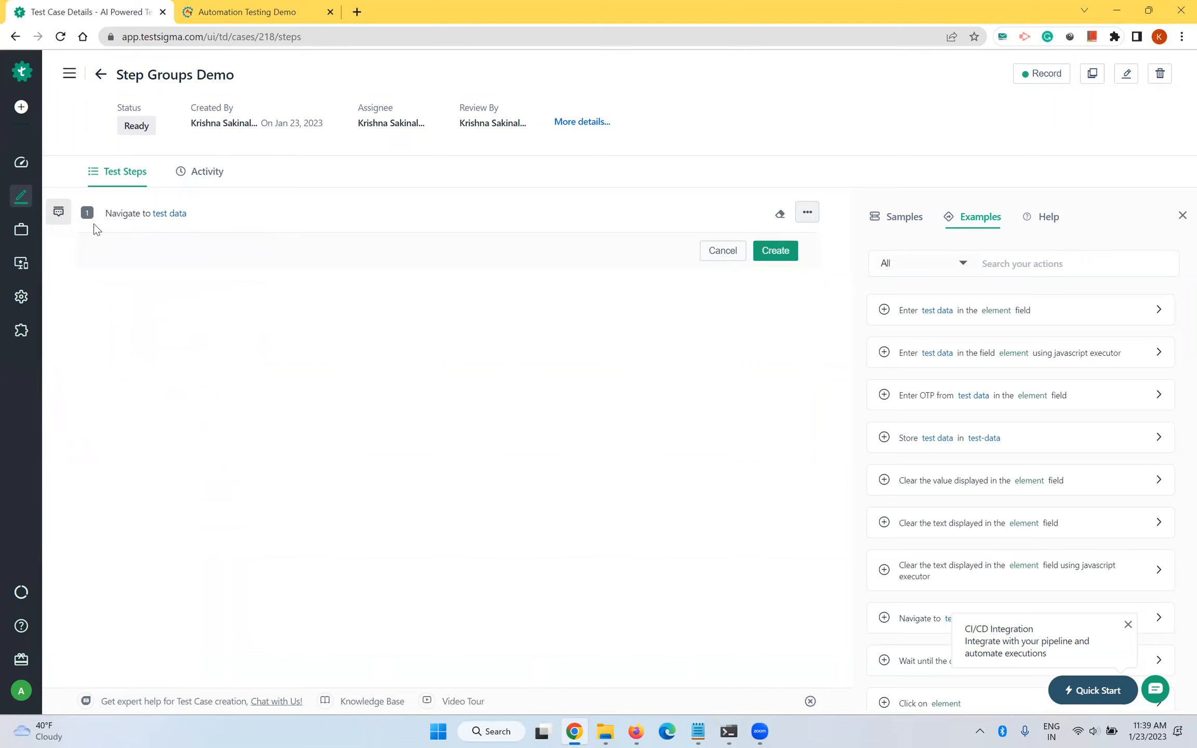
mouse_move(59, 217)
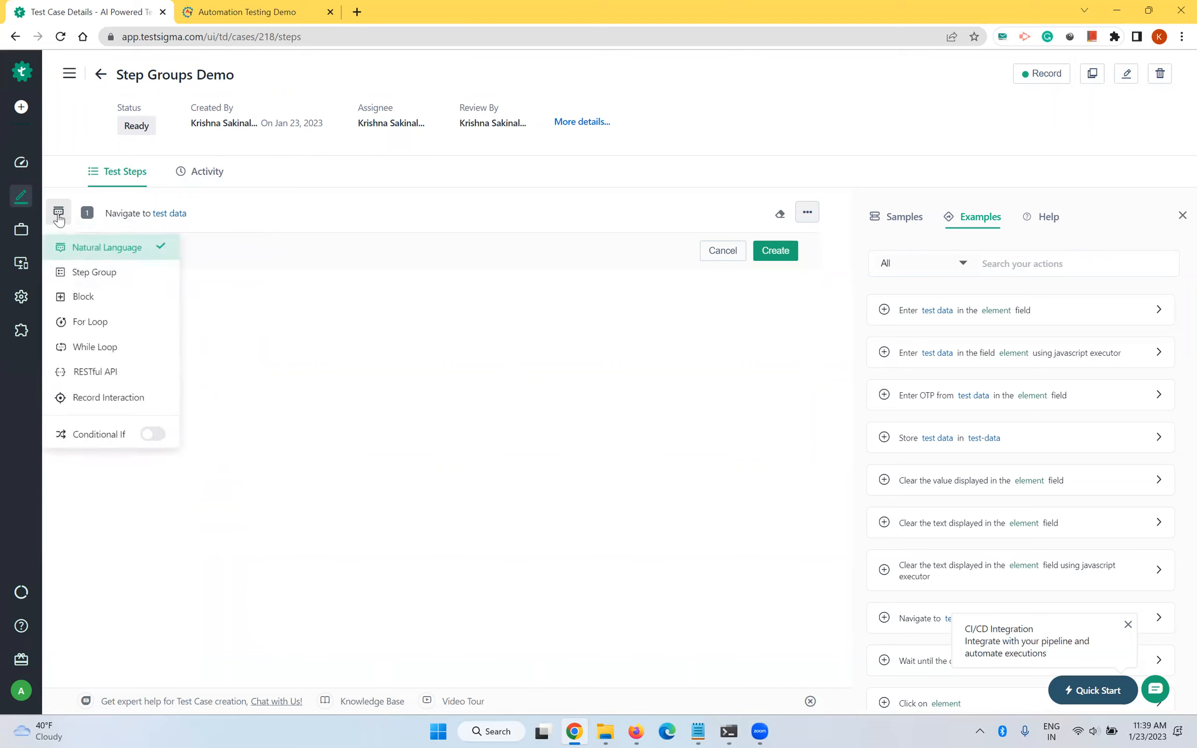
left_click(90, 279)
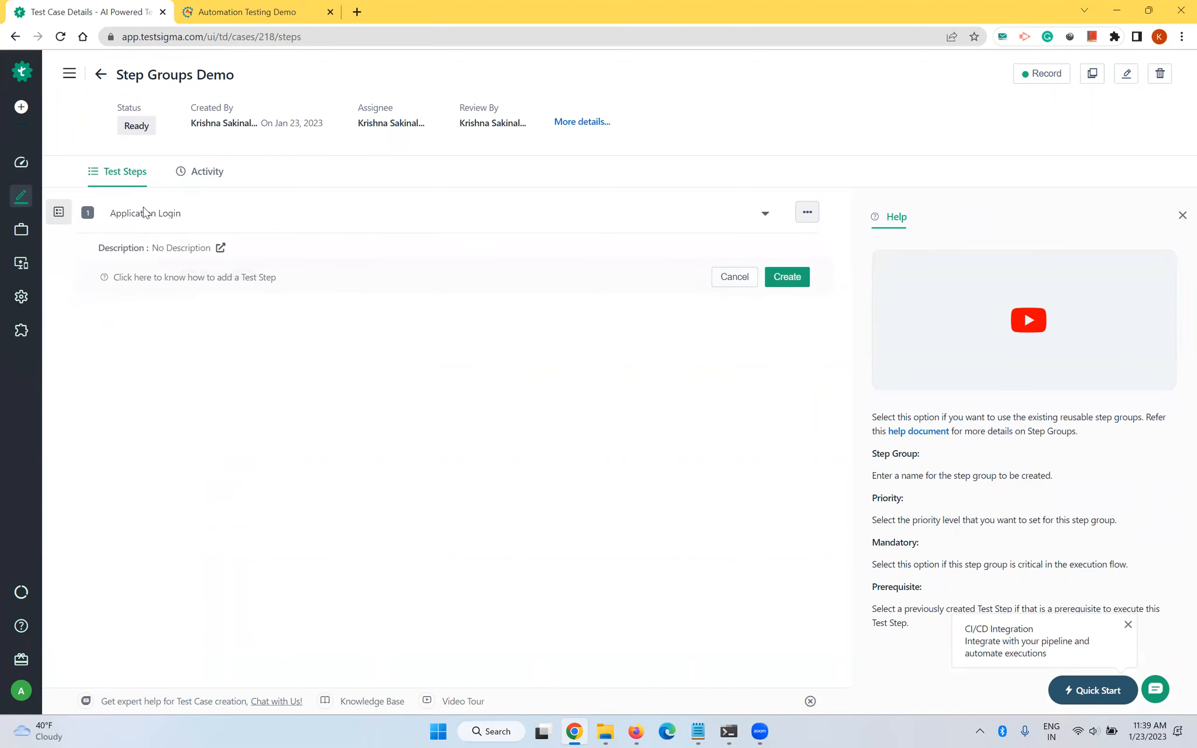
left_click(764, 215)
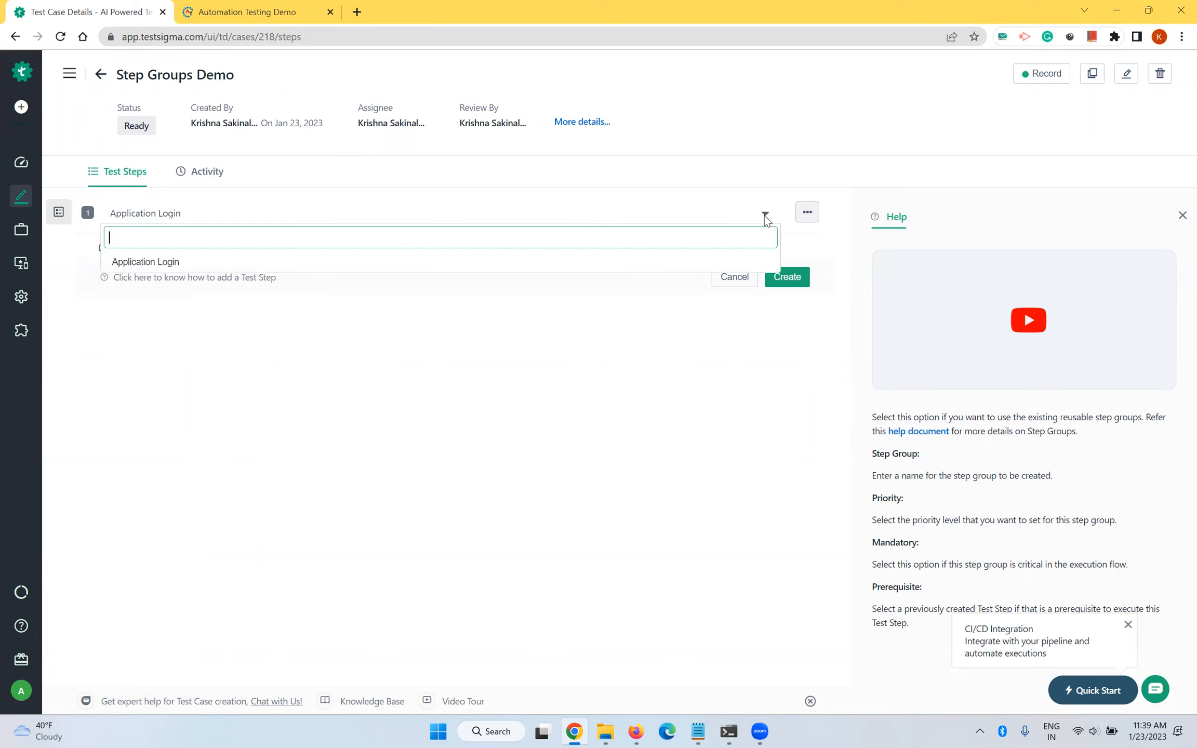
left_click(589, 267)
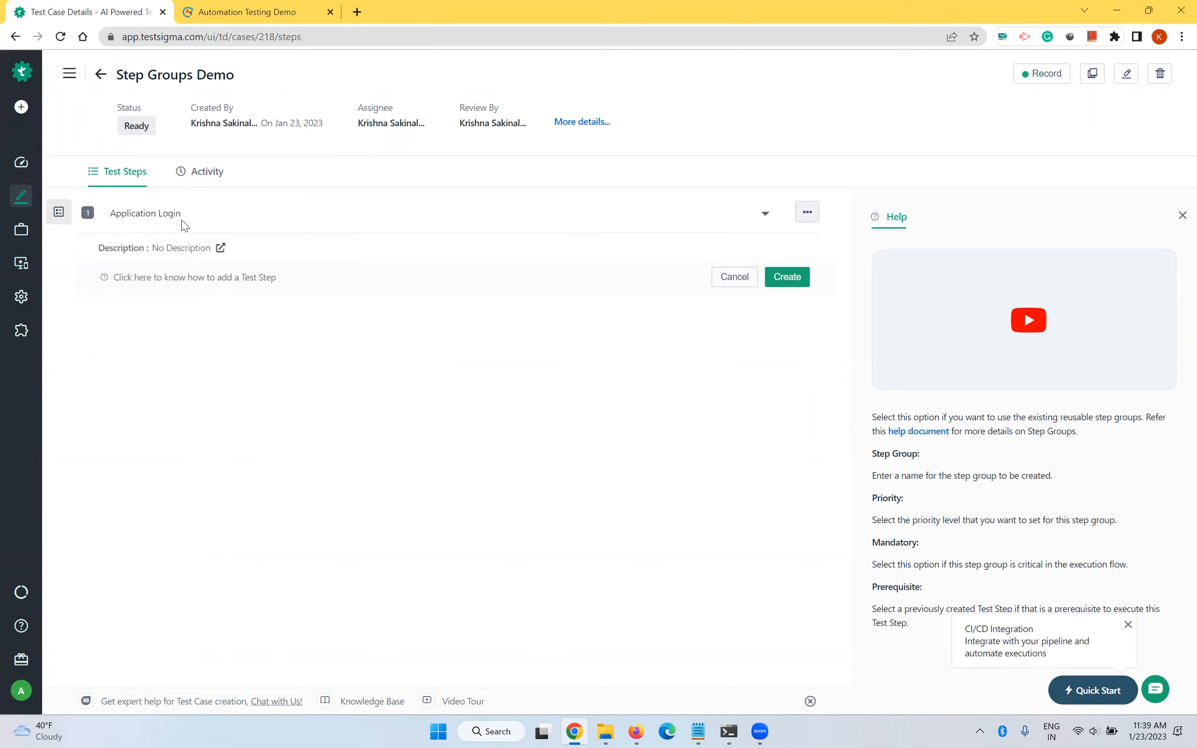
left_click(768, 216)
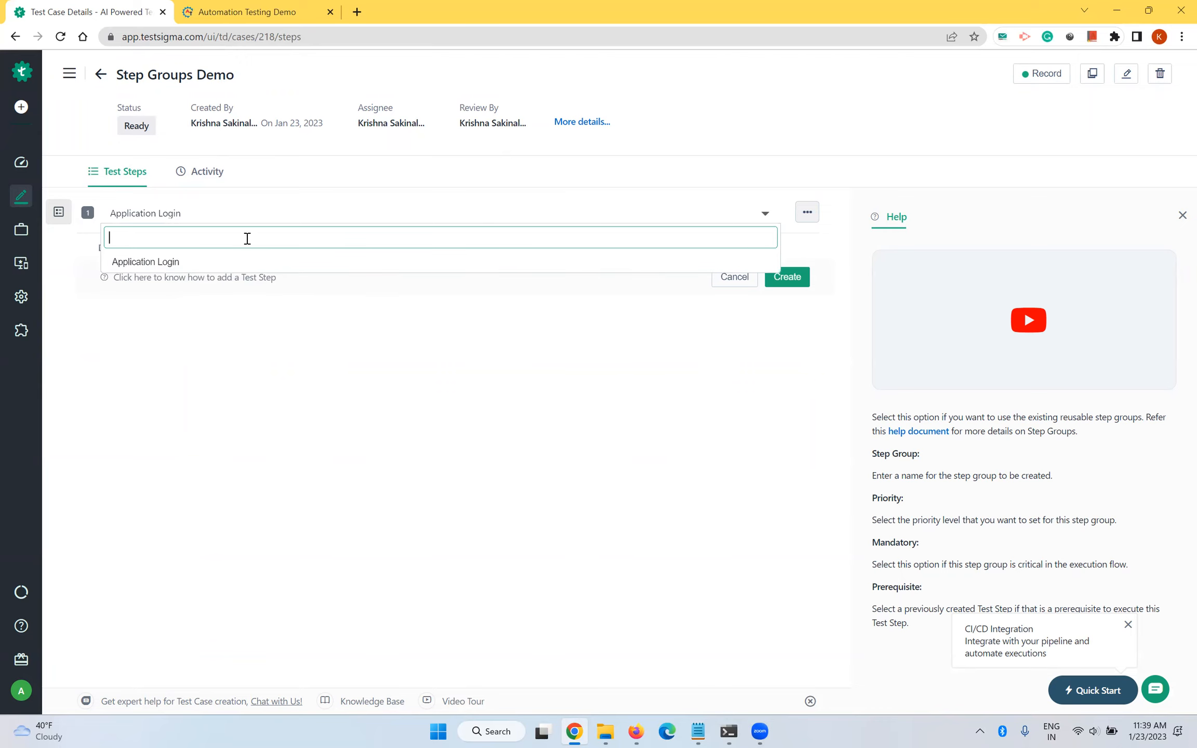
type("appp")
left_click(152, 264)
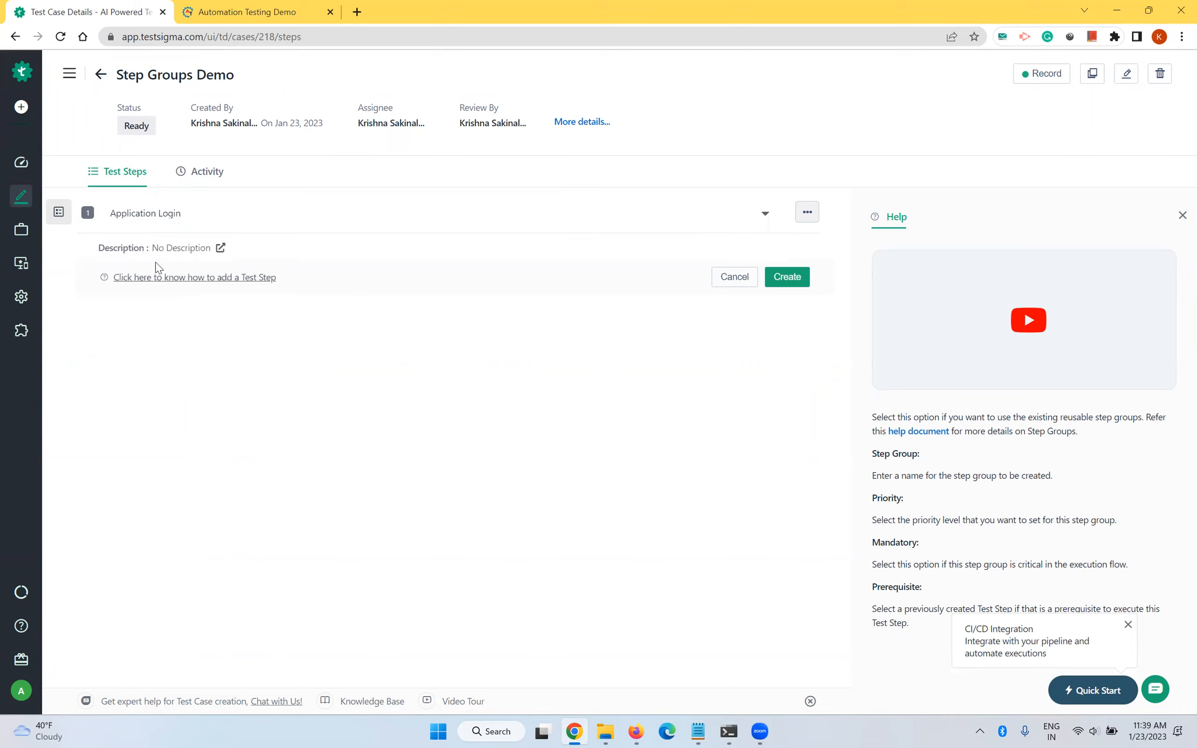
left_click(787, 281)
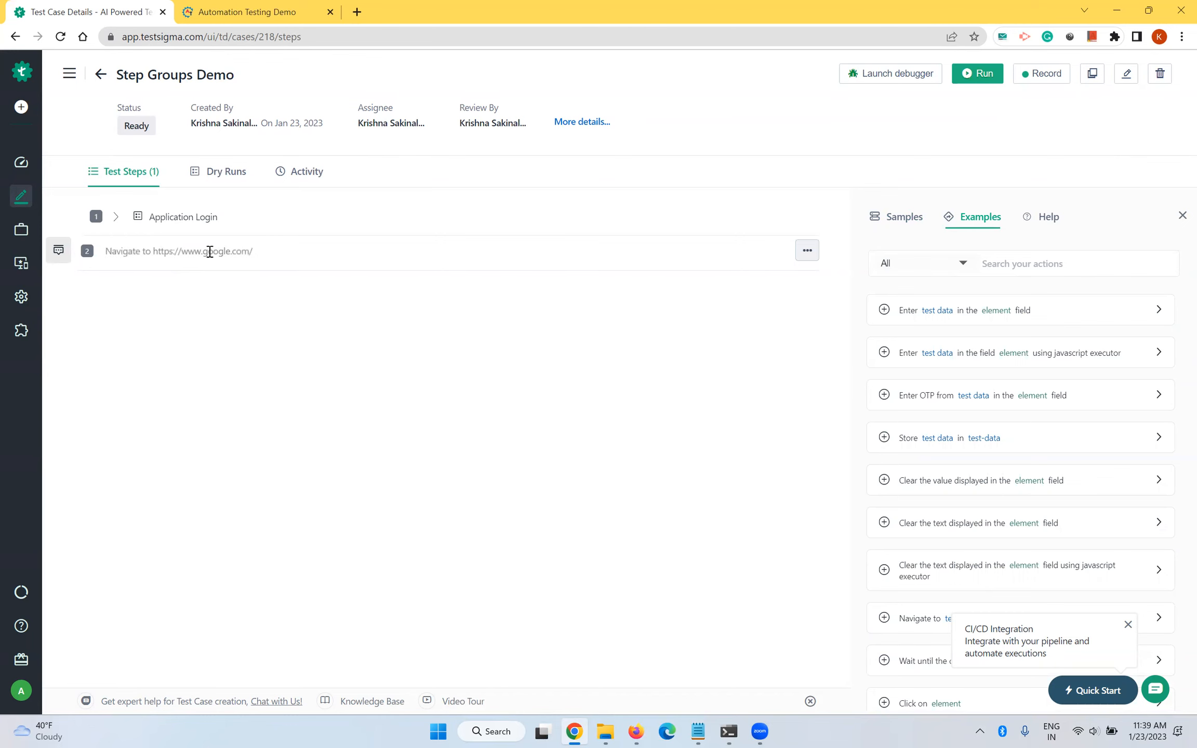
left_click(209, 251)
type("verify that the curren")
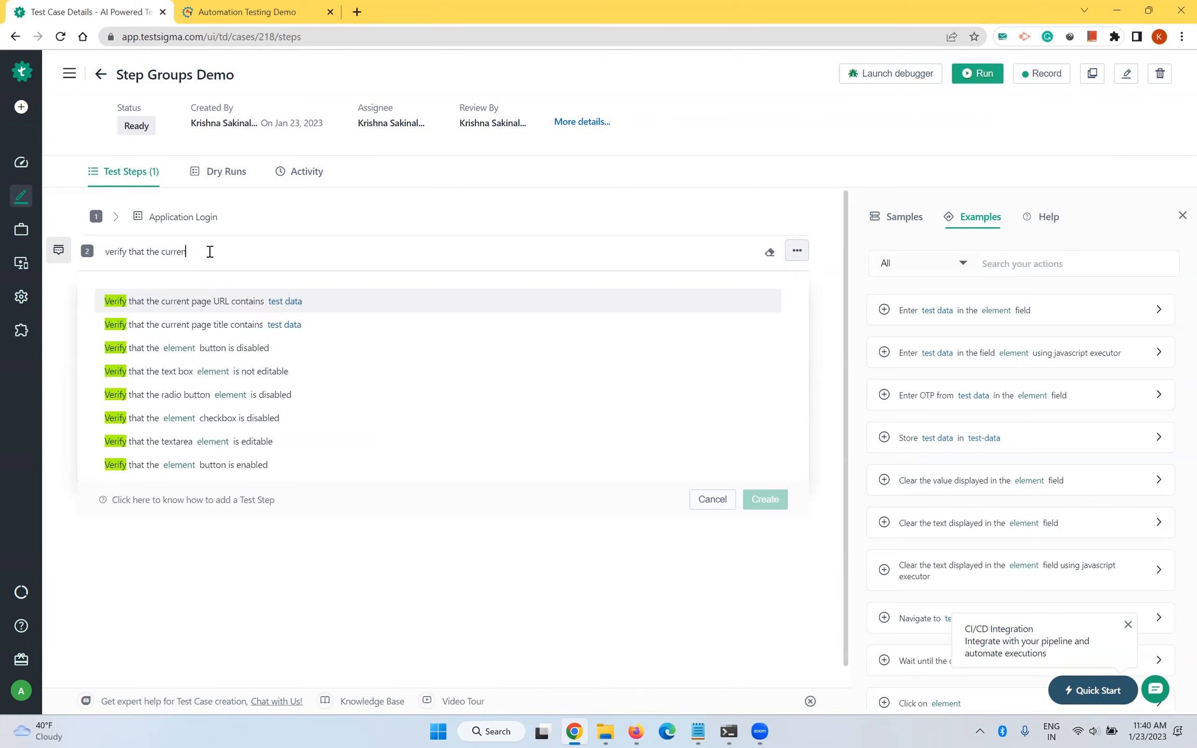
type("page tit")
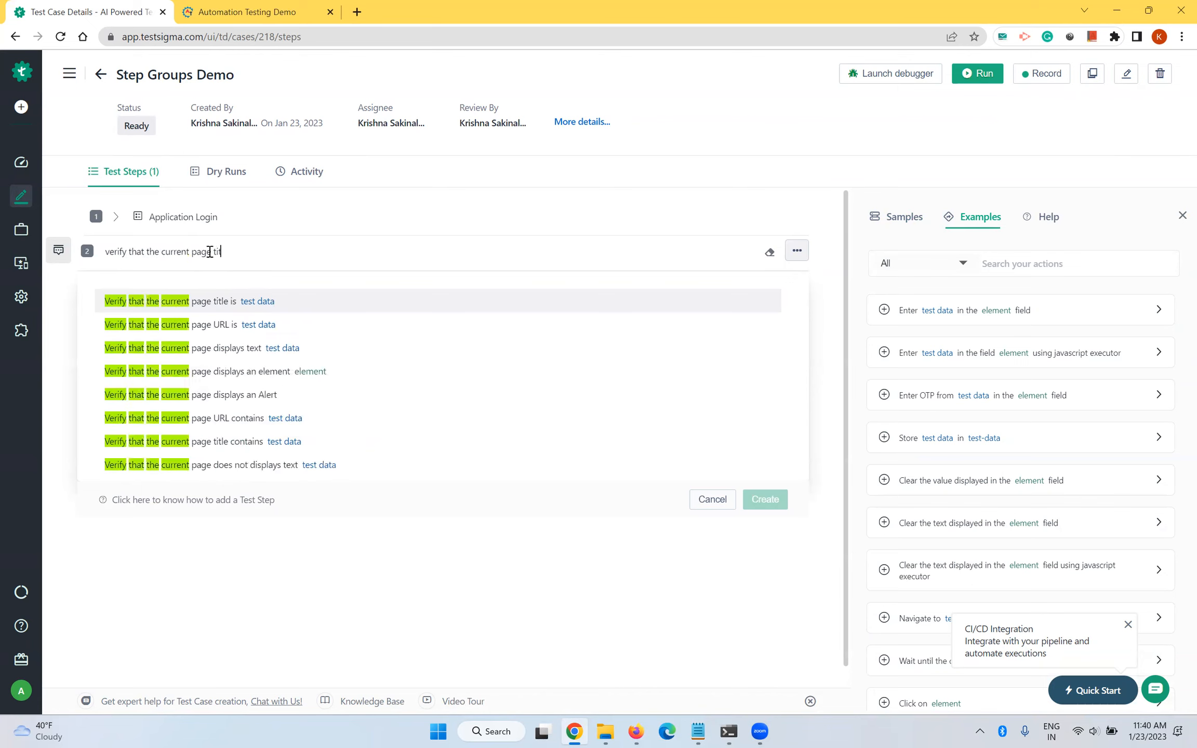
left_click(219, 301)
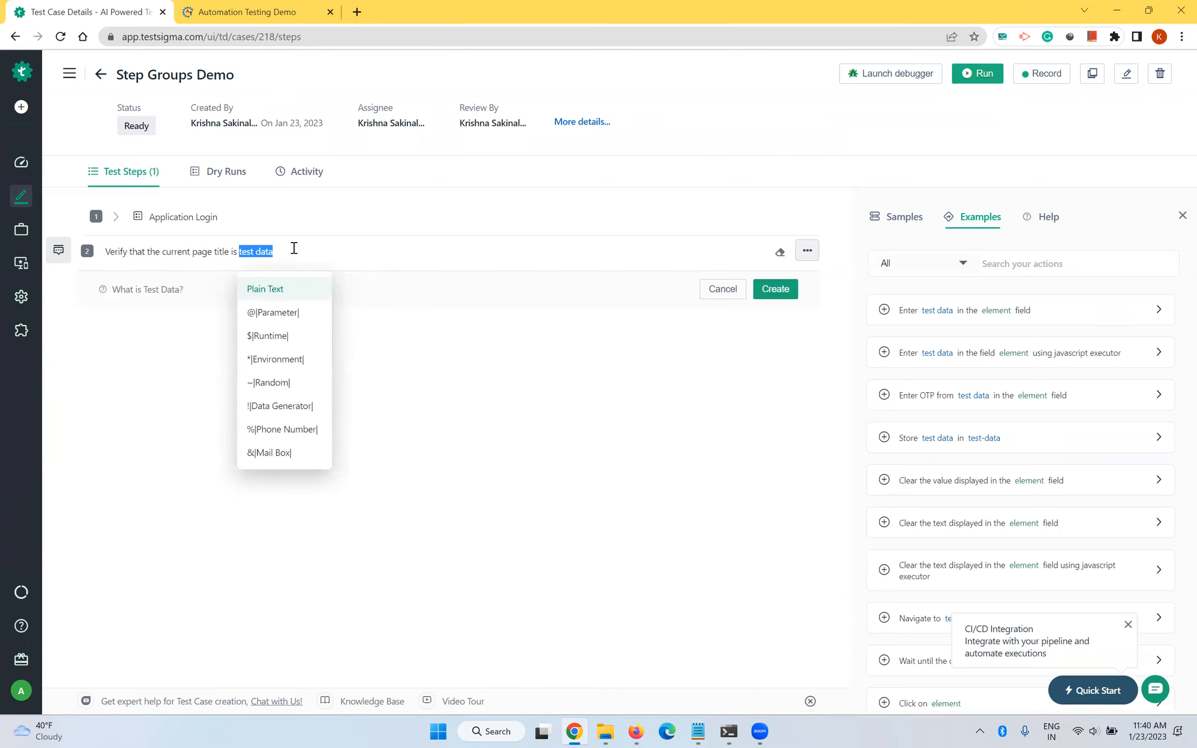
key("BackSpace")
left_click(719, 293)
Add a second step verifying that the current page title contains "Automation"
left_click(217, 251)
type("ve")
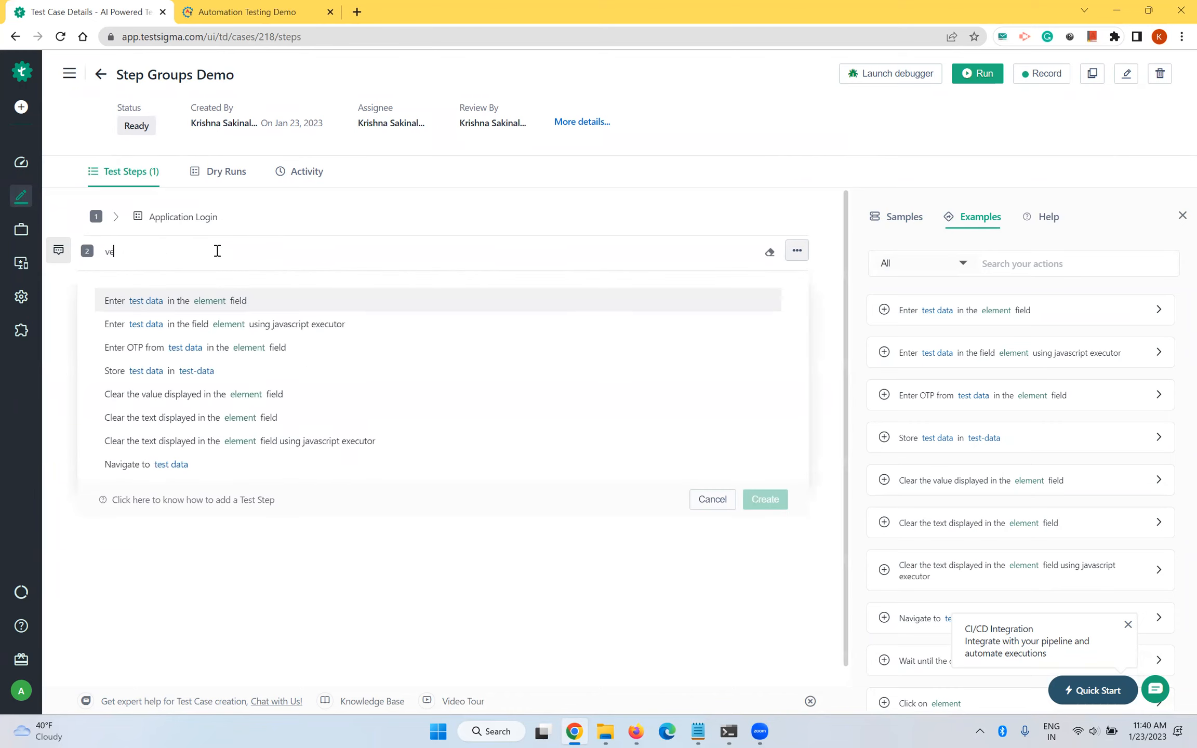
type("rify that the current page")
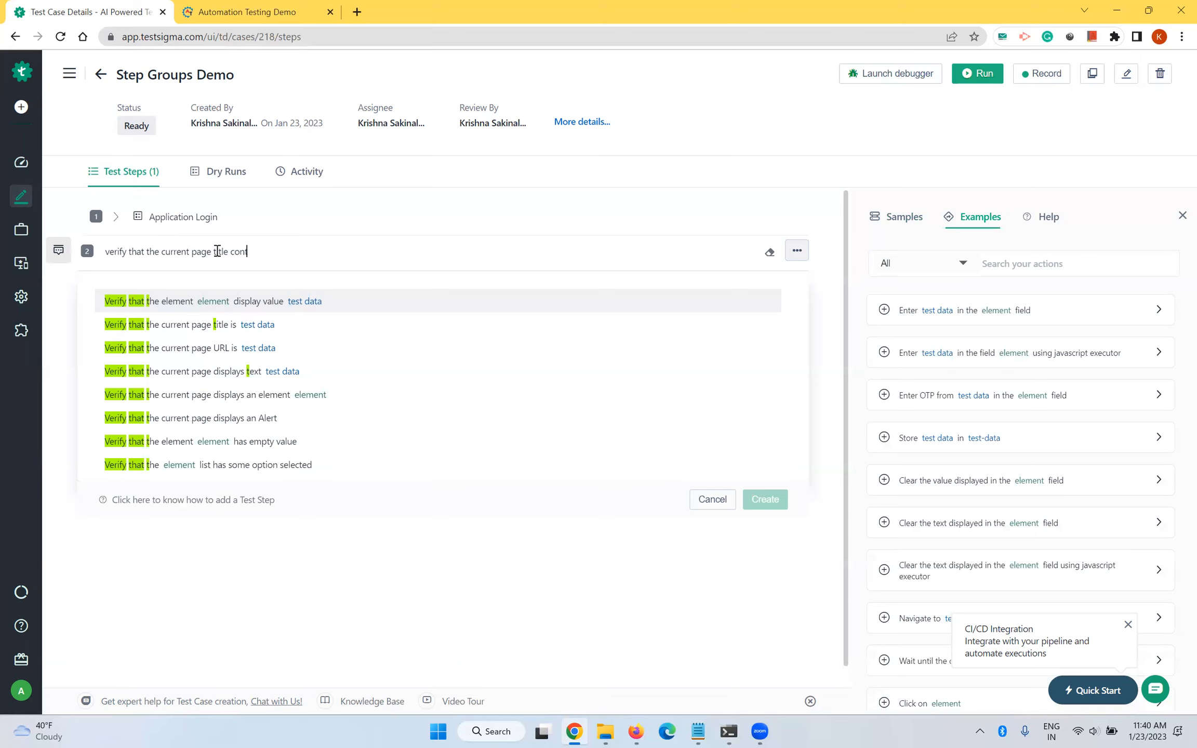
type(" title cont")
left_click(254, 308)
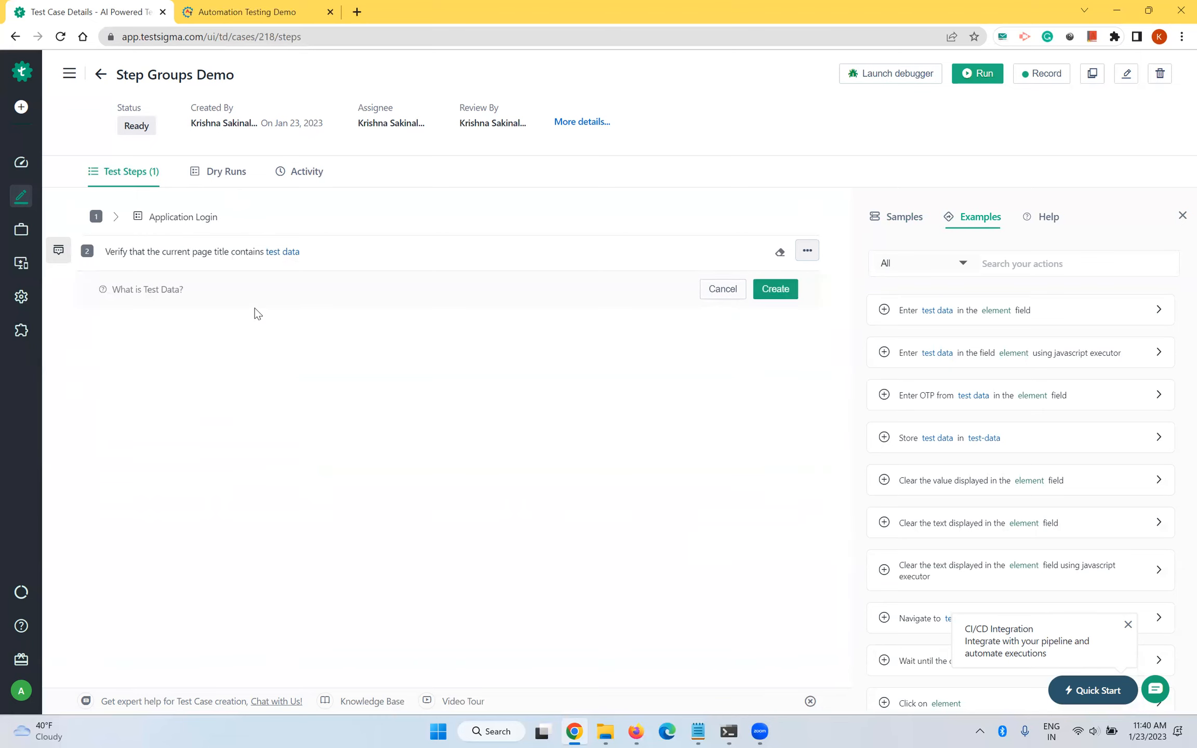
type("Automation")
left_click(768, 290)
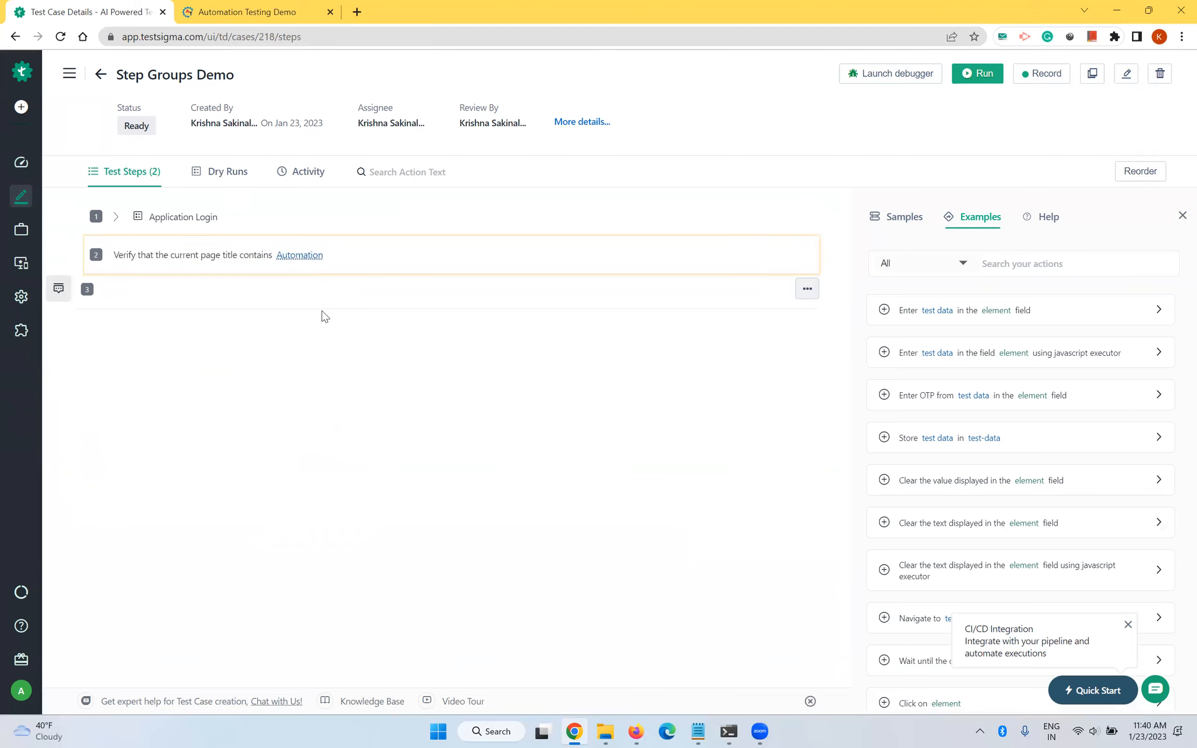
Expand the Application Login group in the test case to examine its nested steps, and collapse it again
left_click(116, 218)
left_click(117, 219)
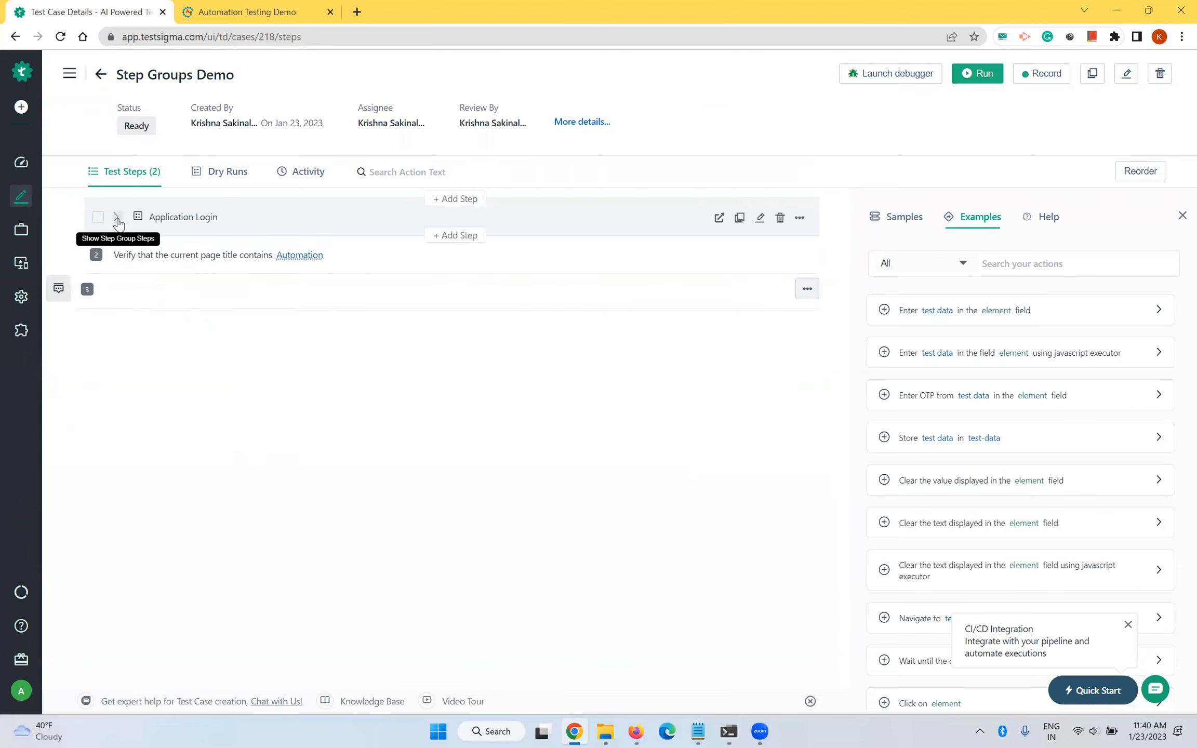
left_click(117, 219)
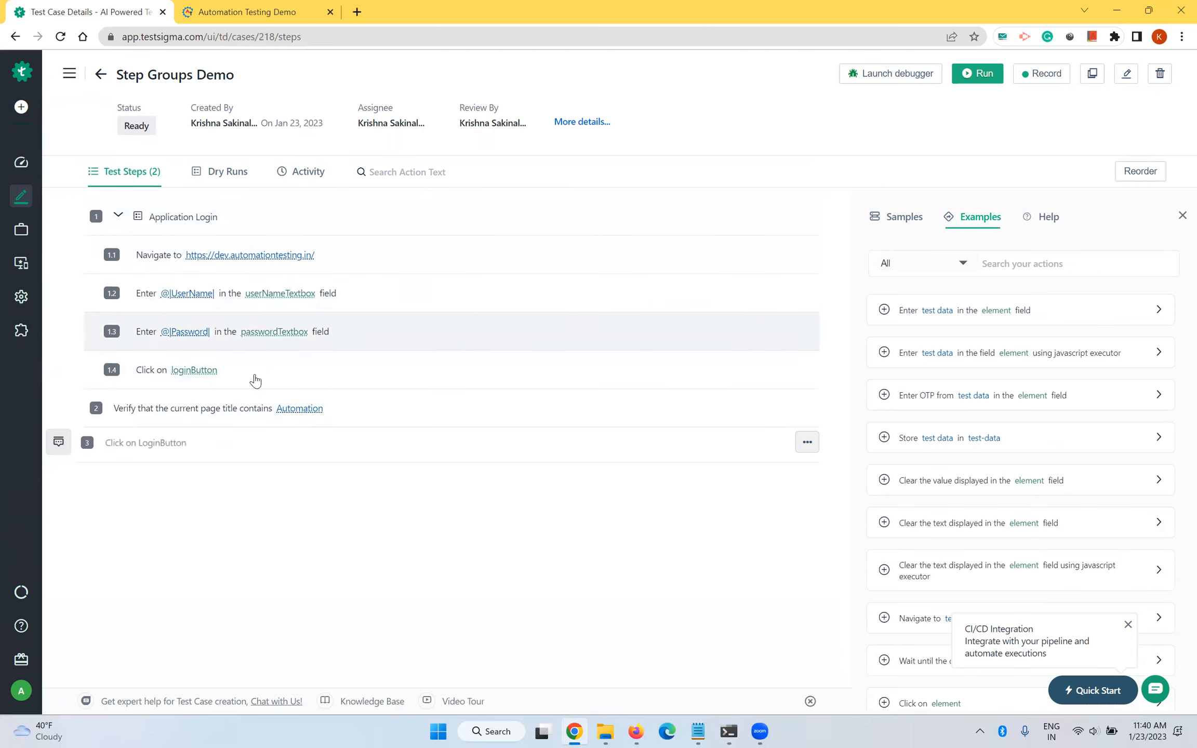
left_click(118, 217)
Start an ad-hoc run of the test case in the Testsigma Lab on Windows 11 with GoogleChrome 107 at 1024x768
left_click(979, 74)
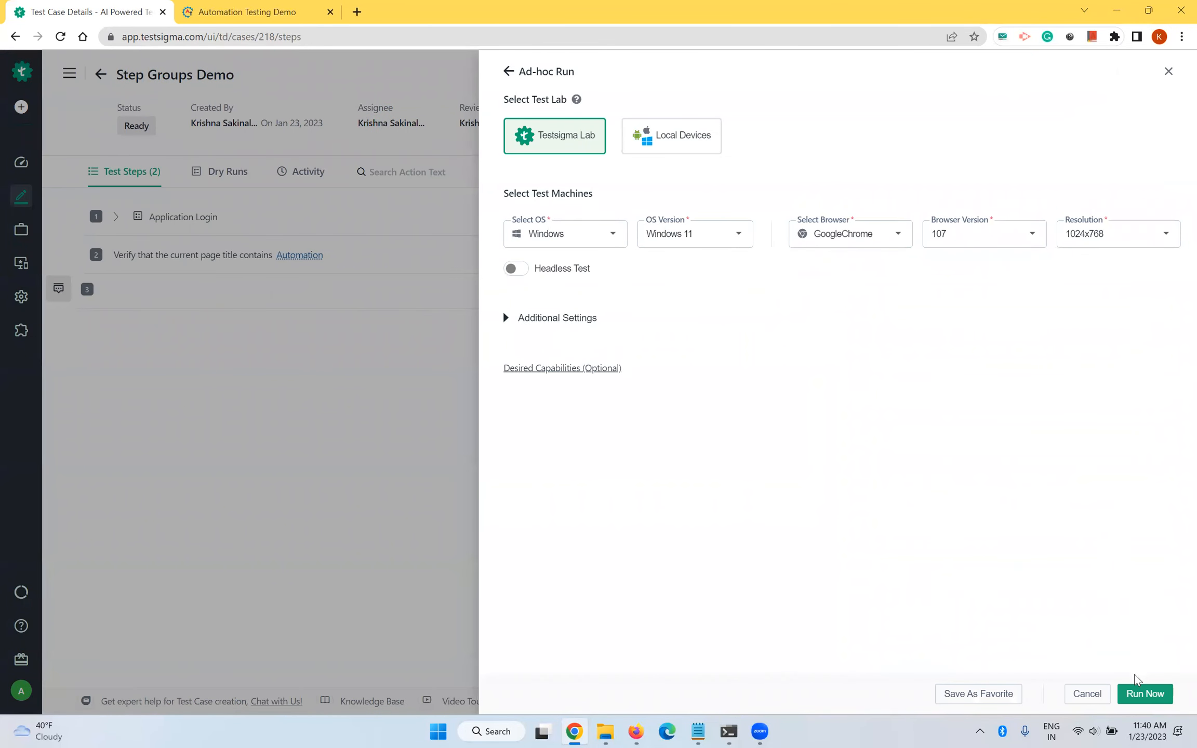
left_click(1145, 694)
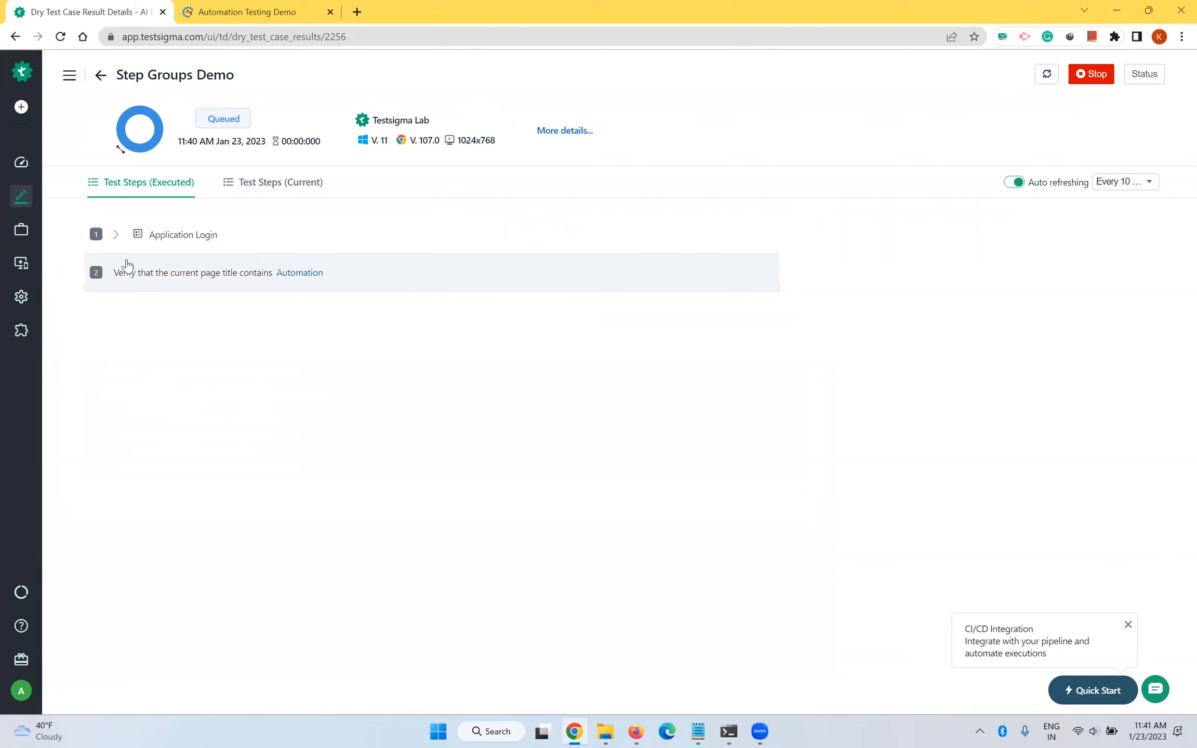
Expand the Application Login group in the run results and open the parallel tests usage details
left_click(119, 235)
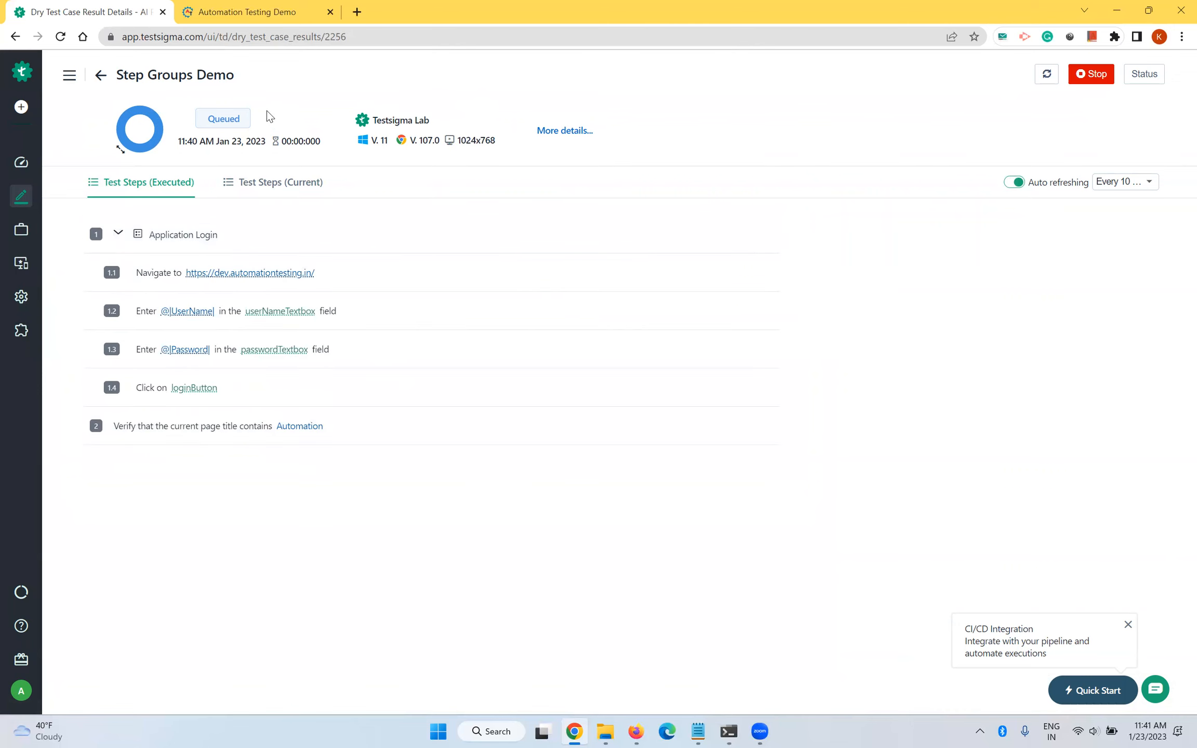
left_click(25, 597)
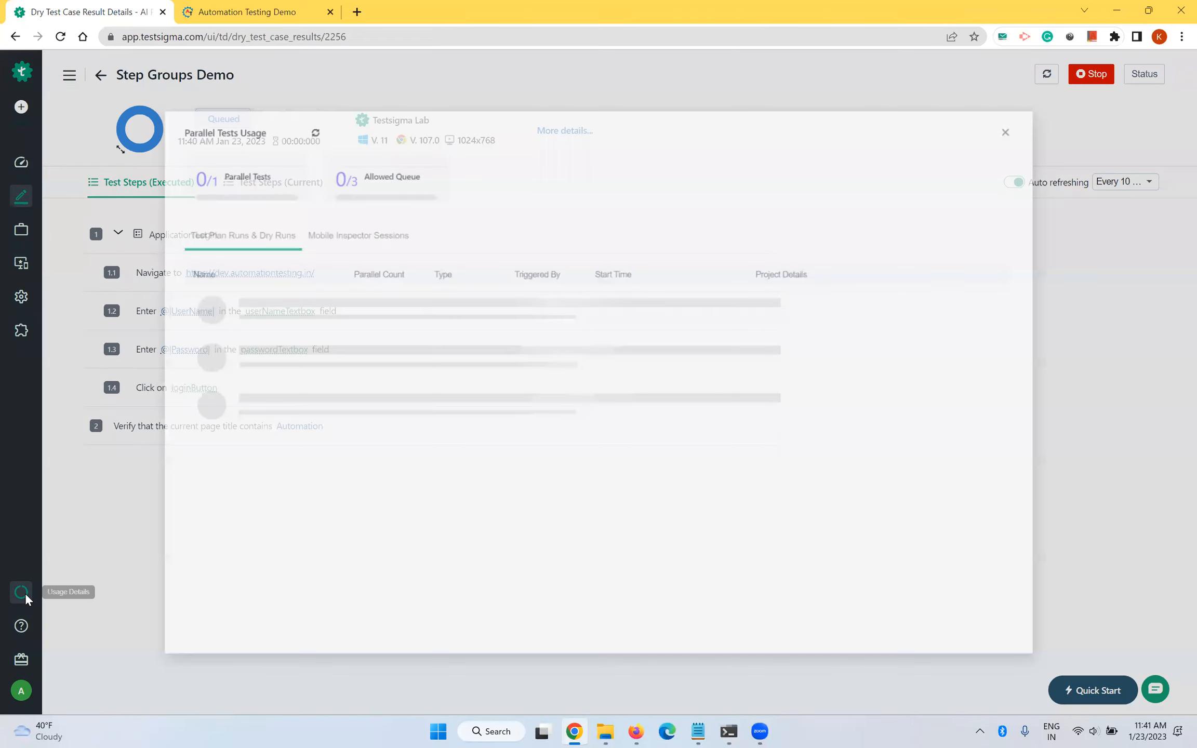
Stop both listed test runs in the parallel tests usage details and close the details
left_click(1019, 306)
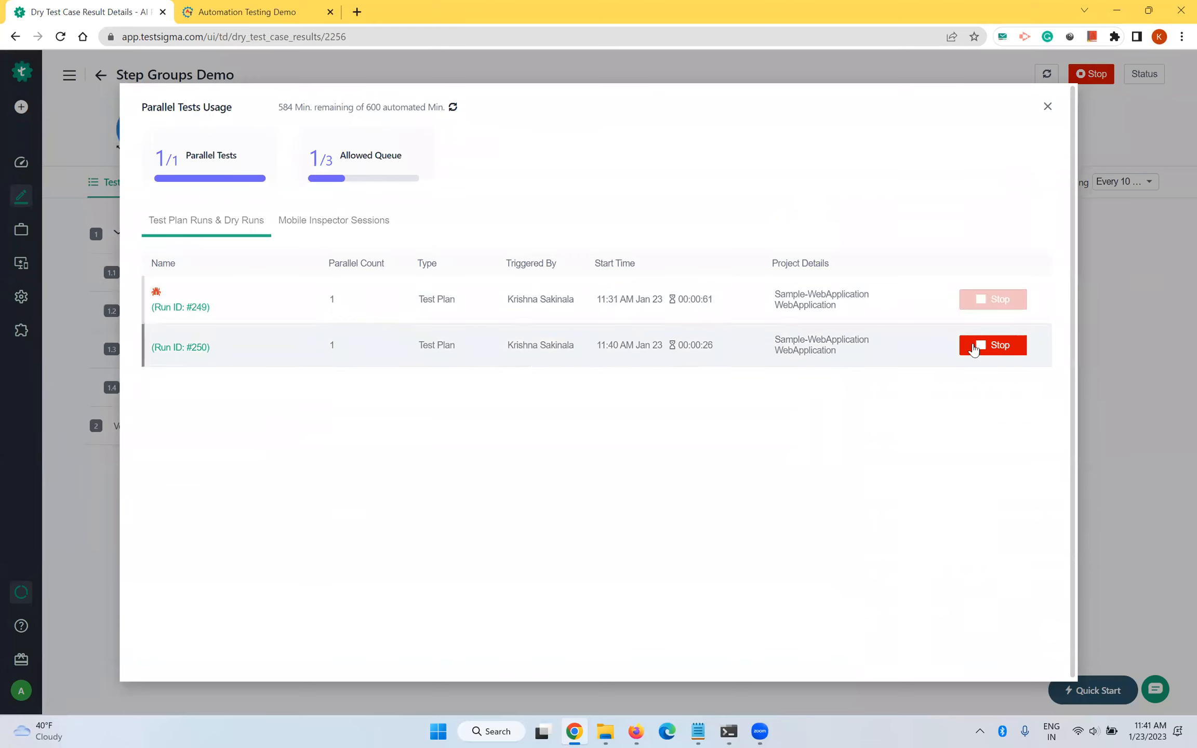
left_click(1012, 302)
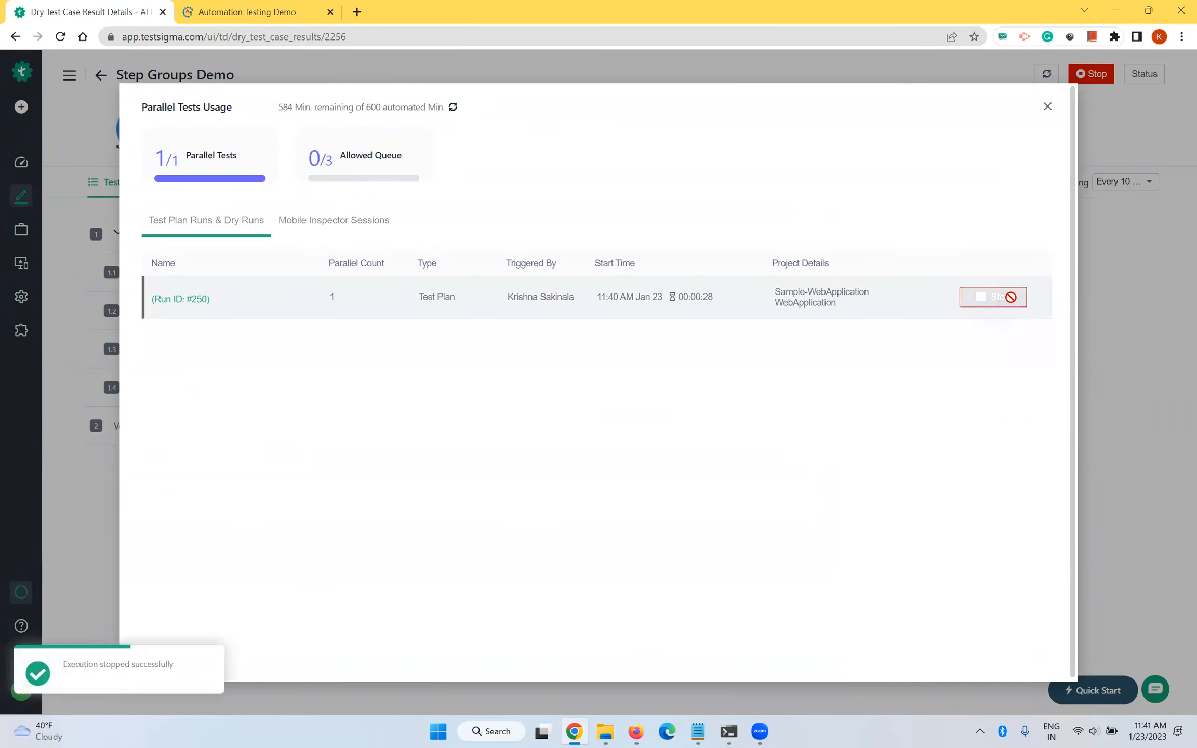
left_click(1047, 108)
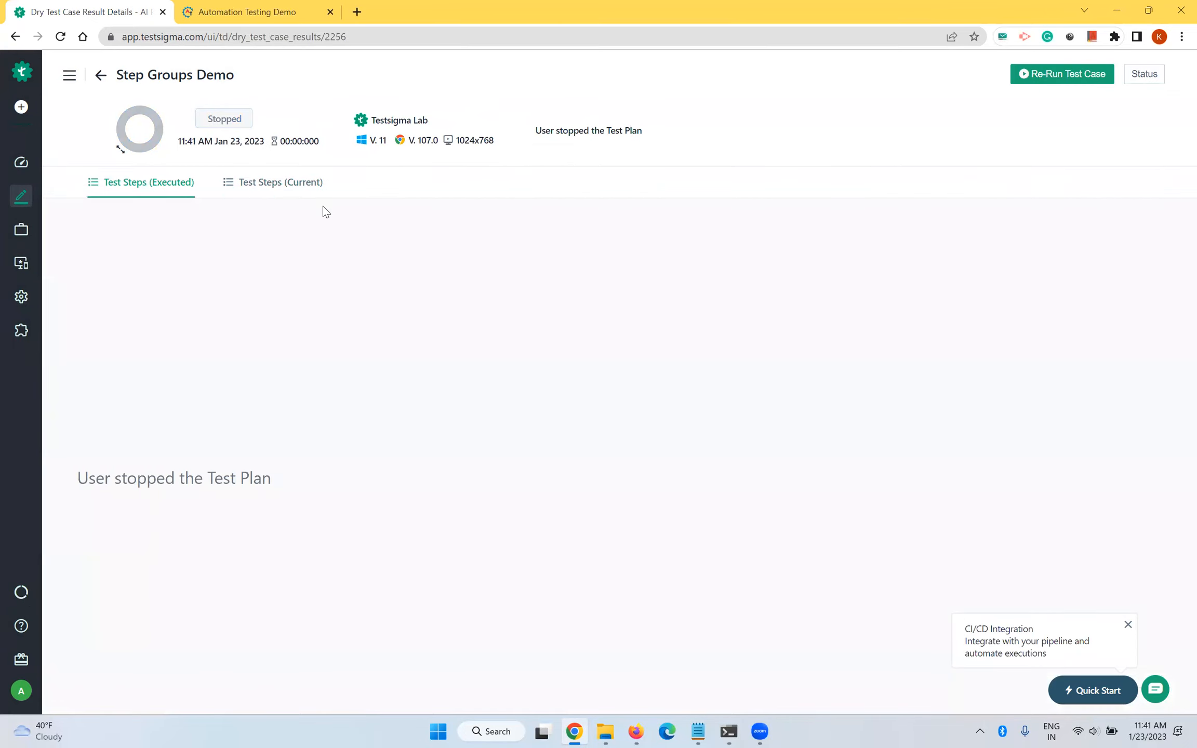
Return to the Step Groups Demo test case and start a new ad-hoc run in Testsigma Lab on Windows 11 with GoogleChrome 107 at 1024x768
left_click(100, 77)
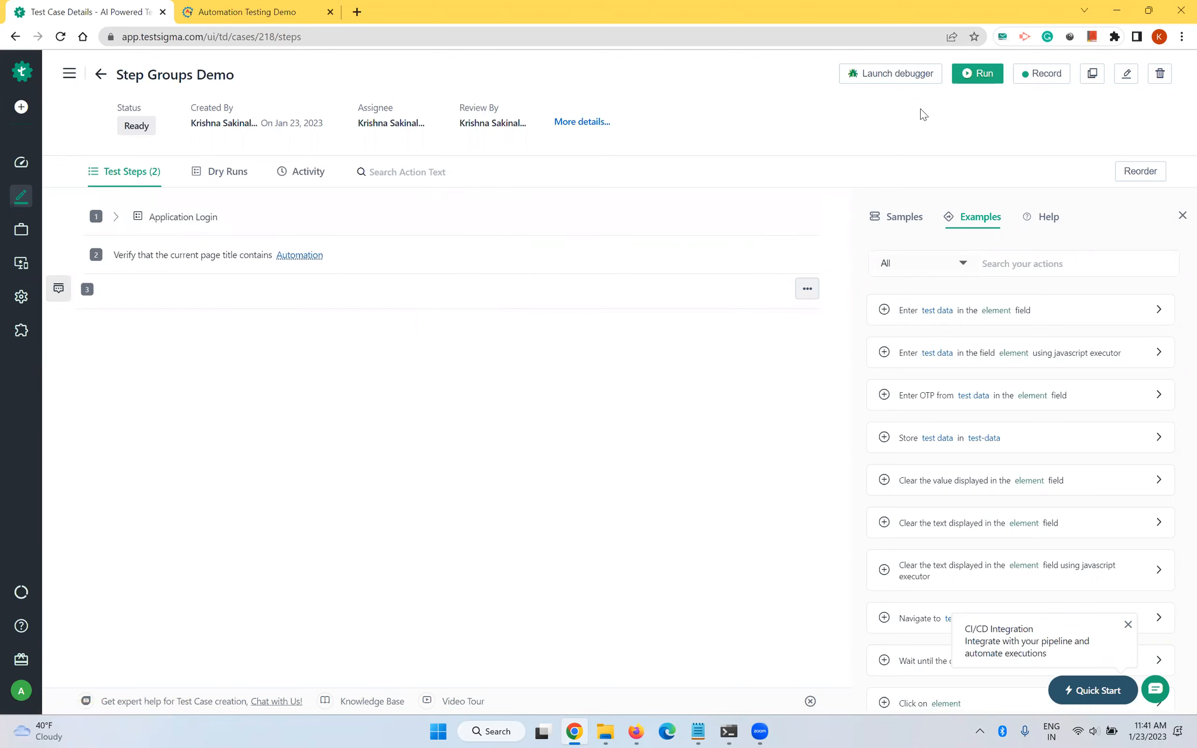
left_click(977, 73)
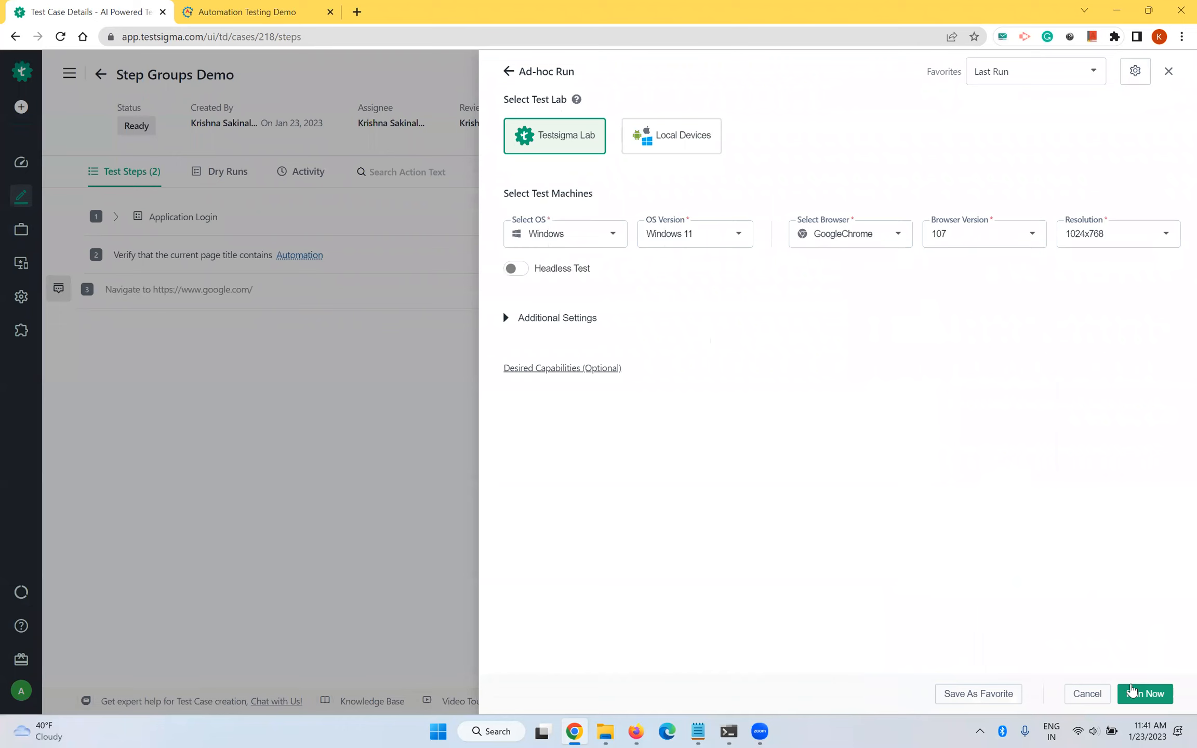
left_click(1138, 694)
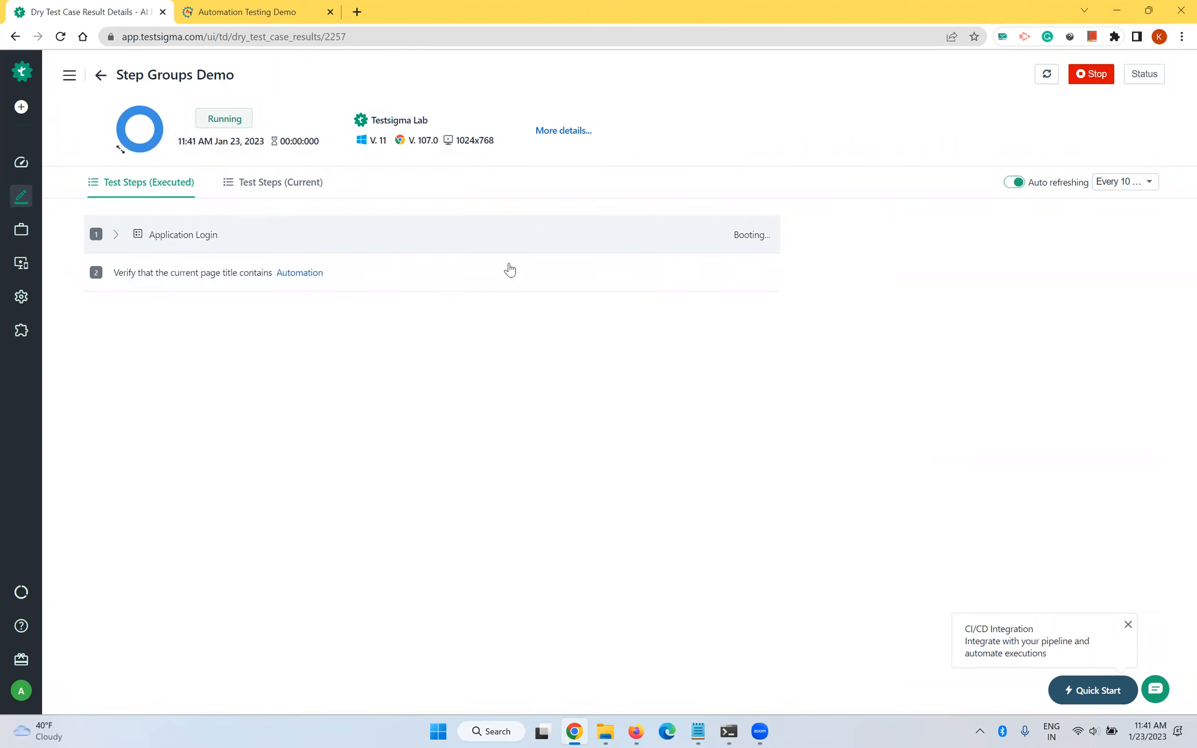
Expand the Application Login group in the run results to examine its executed steps, and return to the test case
left_click(115, 234)
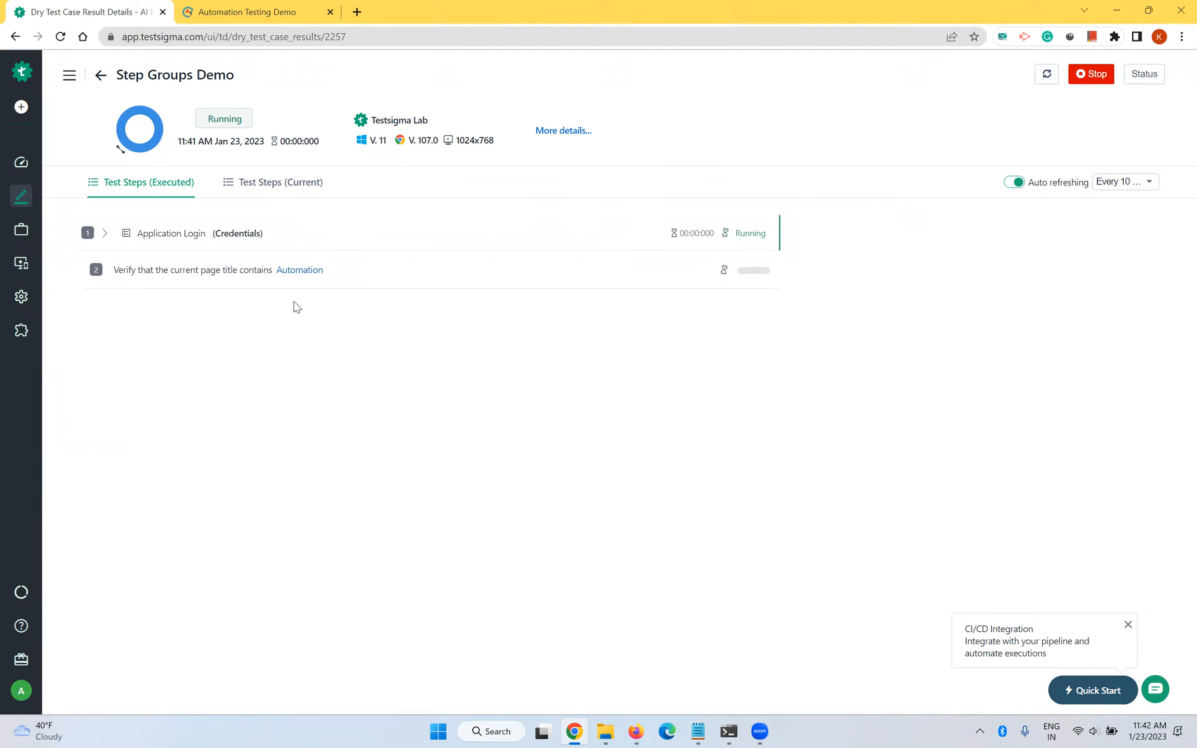
left_click(106, 237)
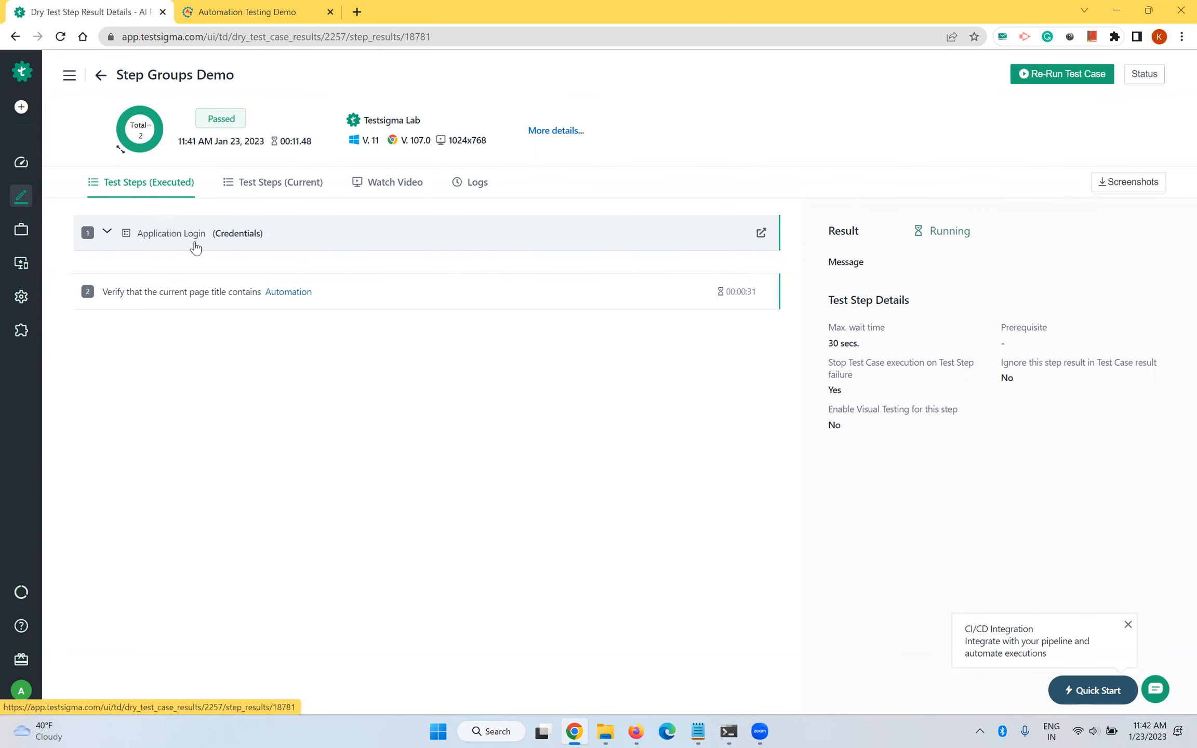
left_click(227, 243)
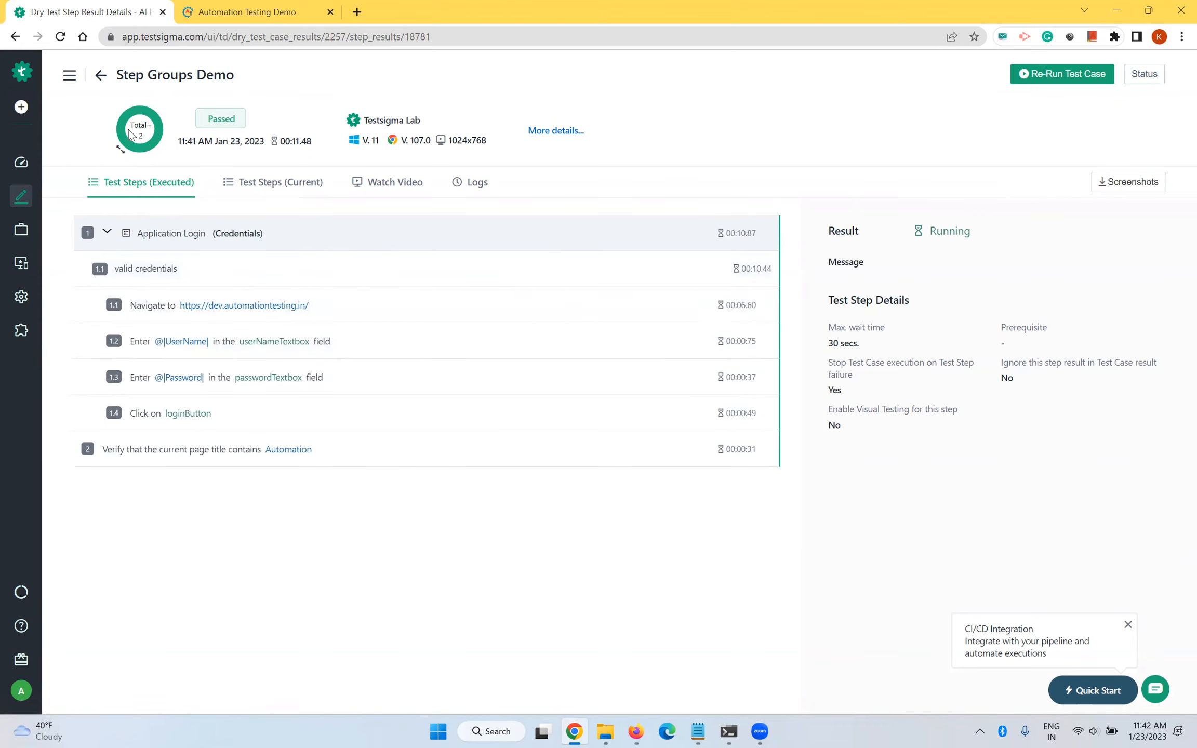
left_click(100, 75)
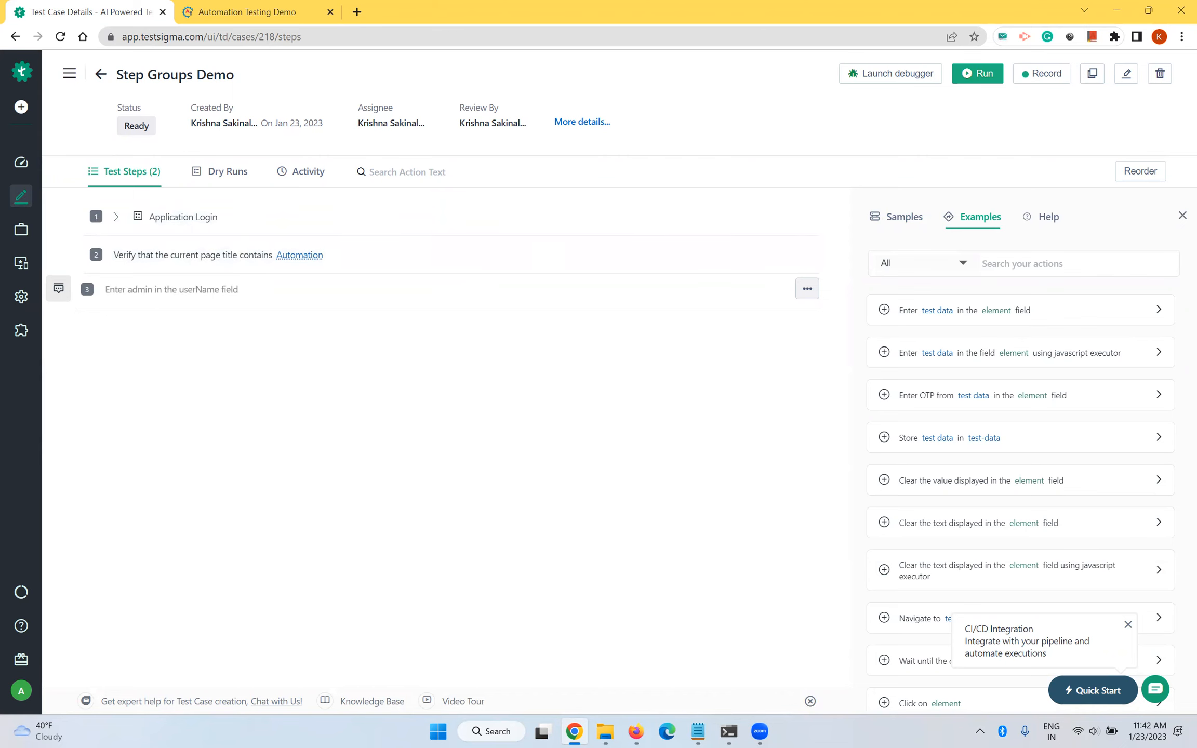
Check the topic list in Notepad, return to Testsigma and open the list of test plans
key("alt+Tab")
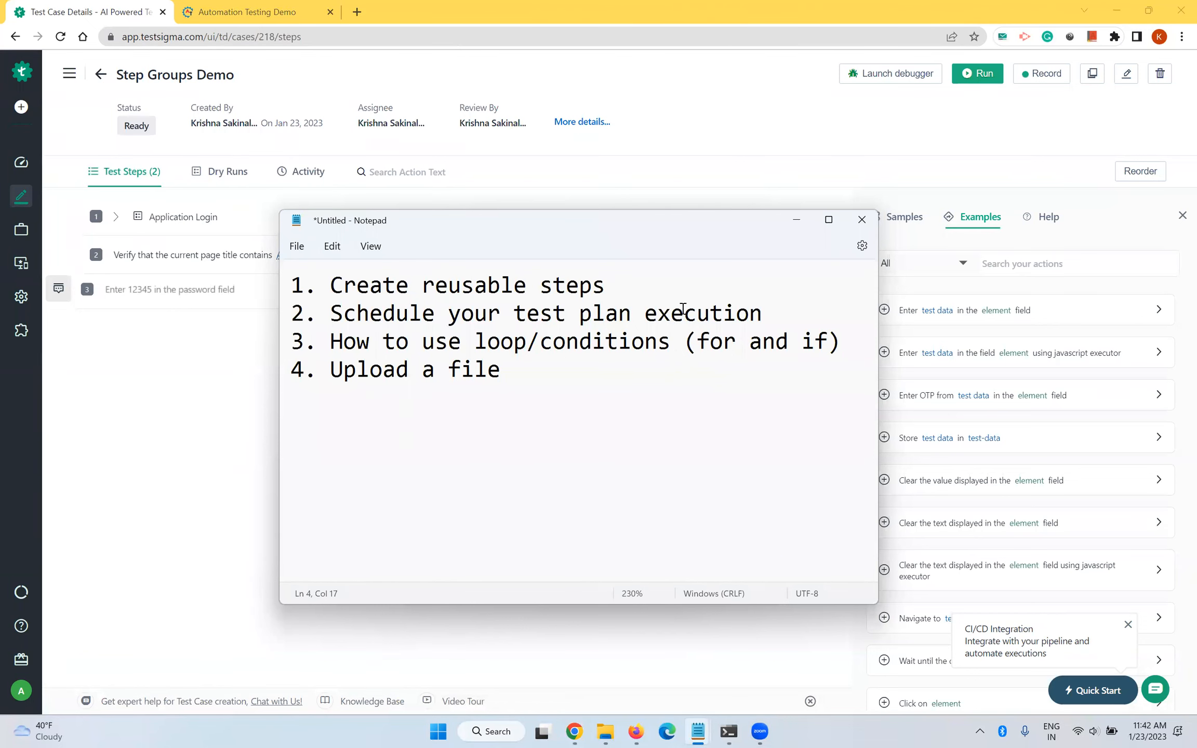
left_click(156, 367)
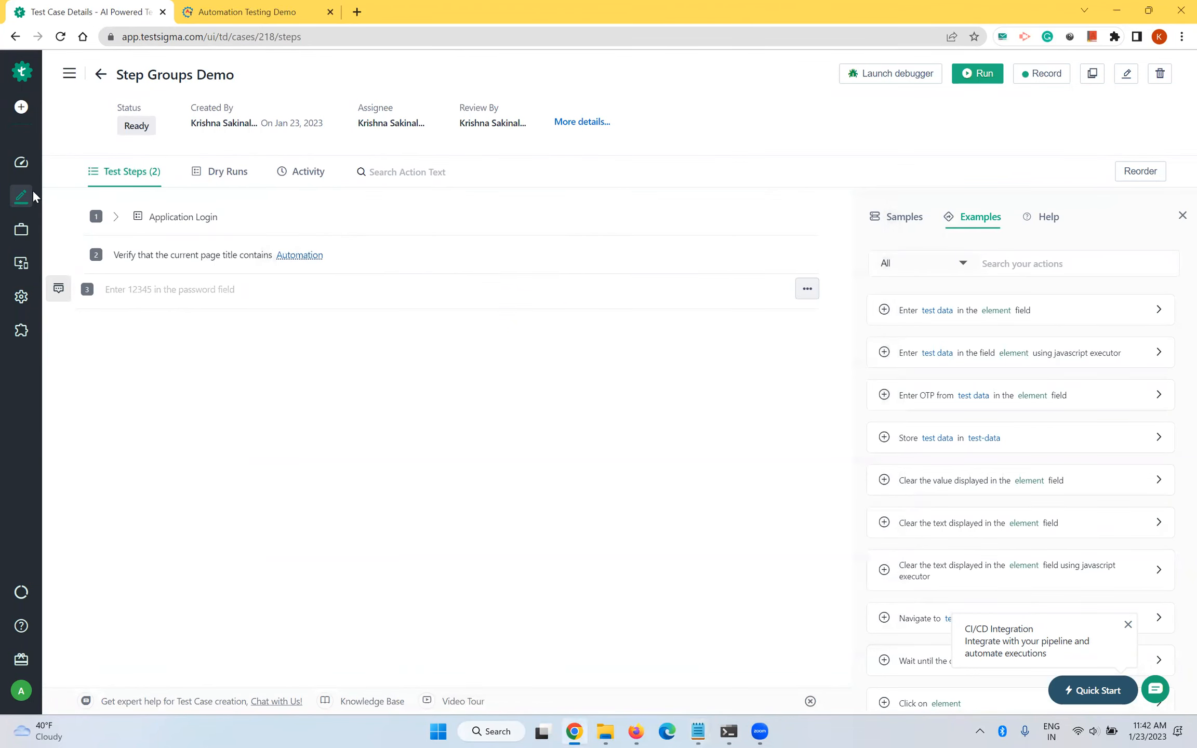
mouse_move(23, 196)
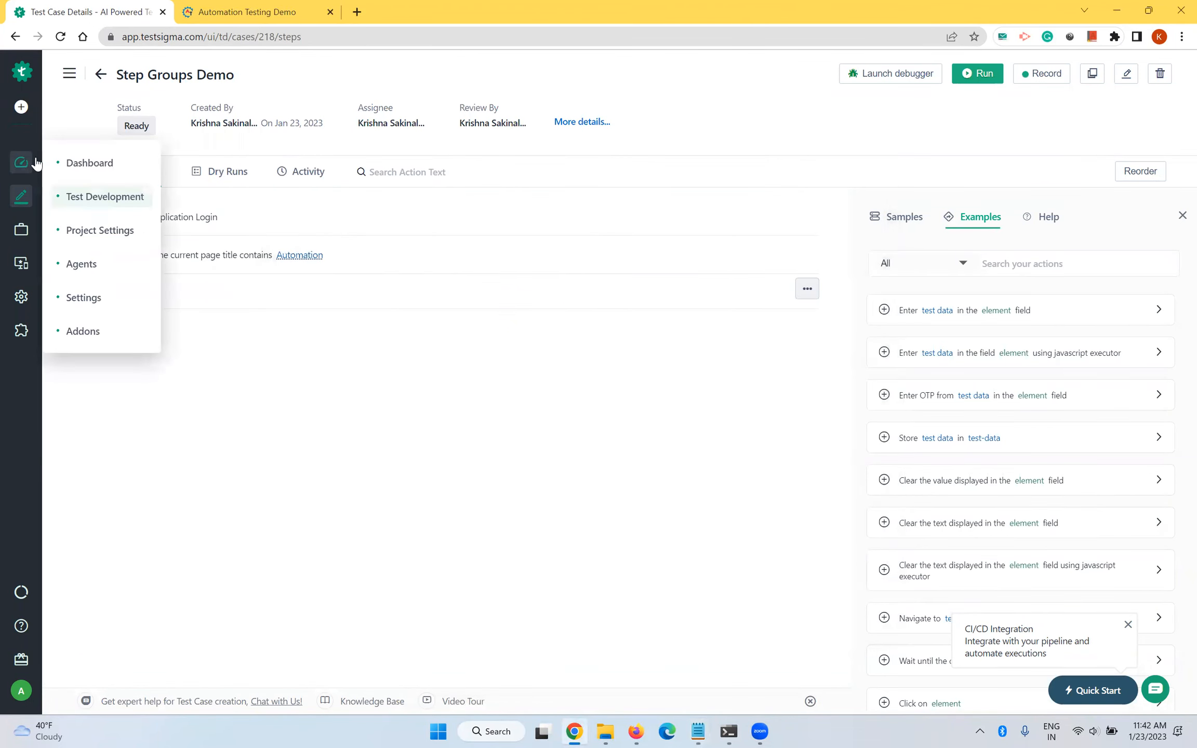
left_click(109, 195)
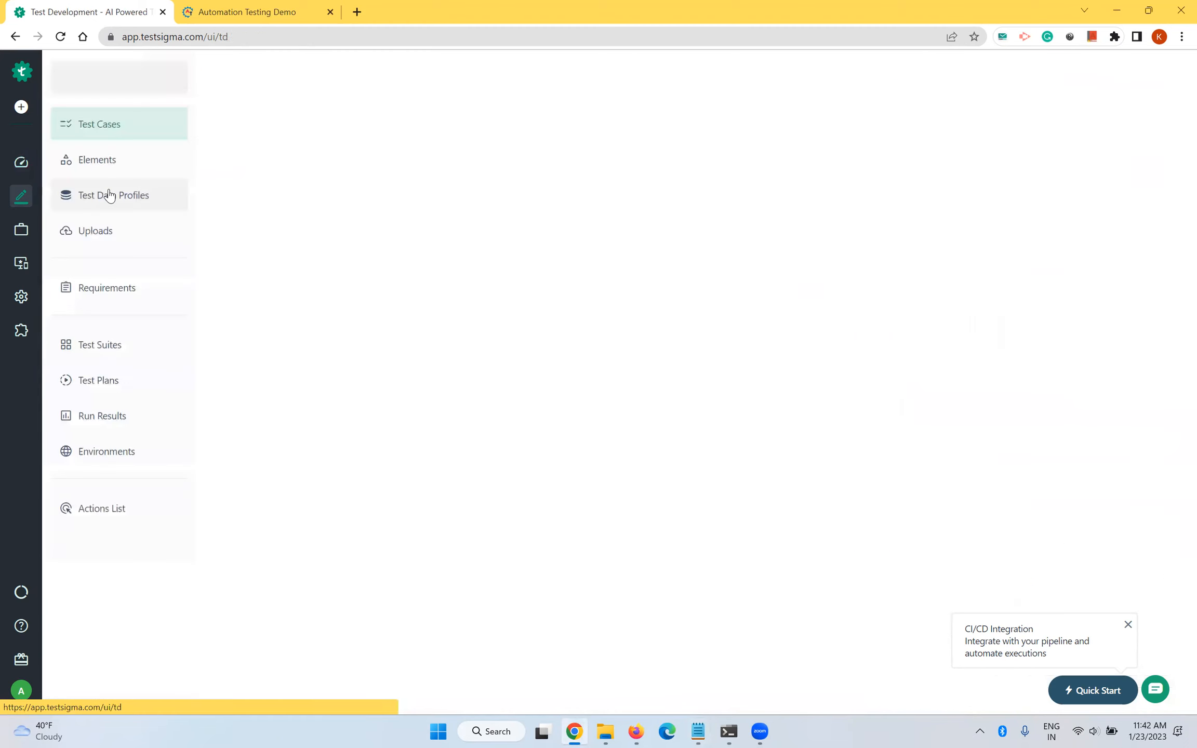
left_click(110, 385)
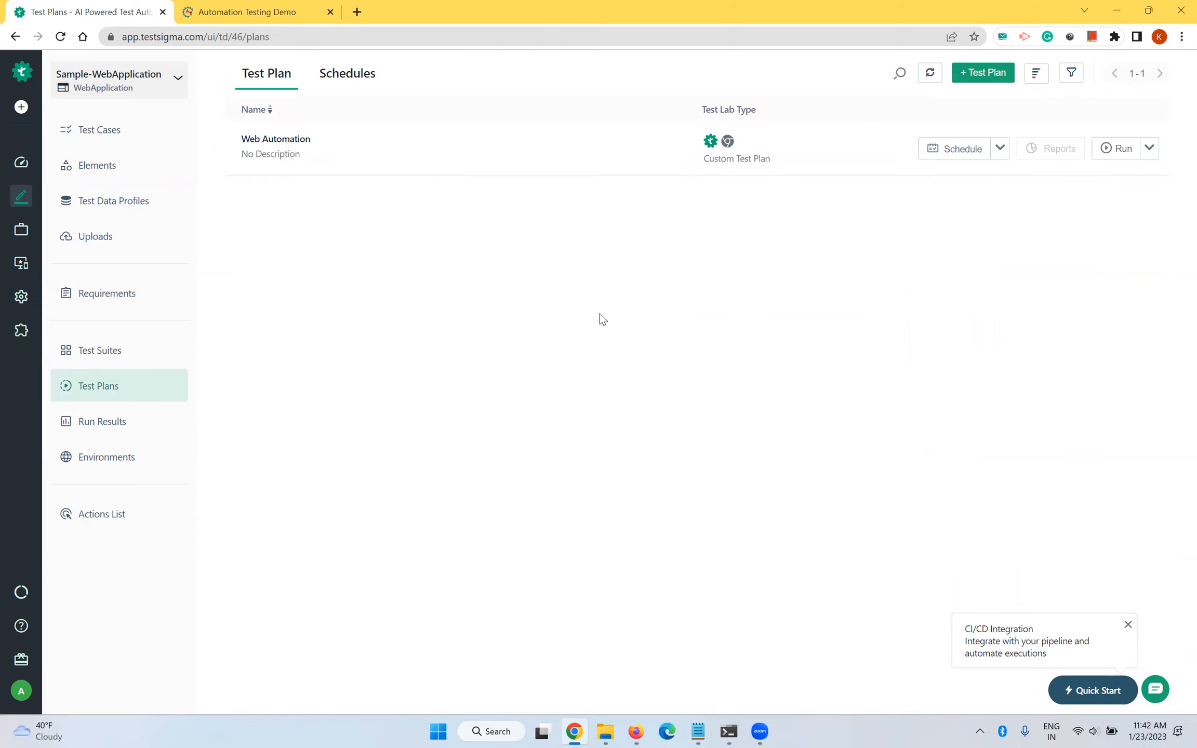
Examine the Web Automation test plan's details and its Windows_Chrome machine and suite settings, and return to the test plan list
left_click(279, 140)
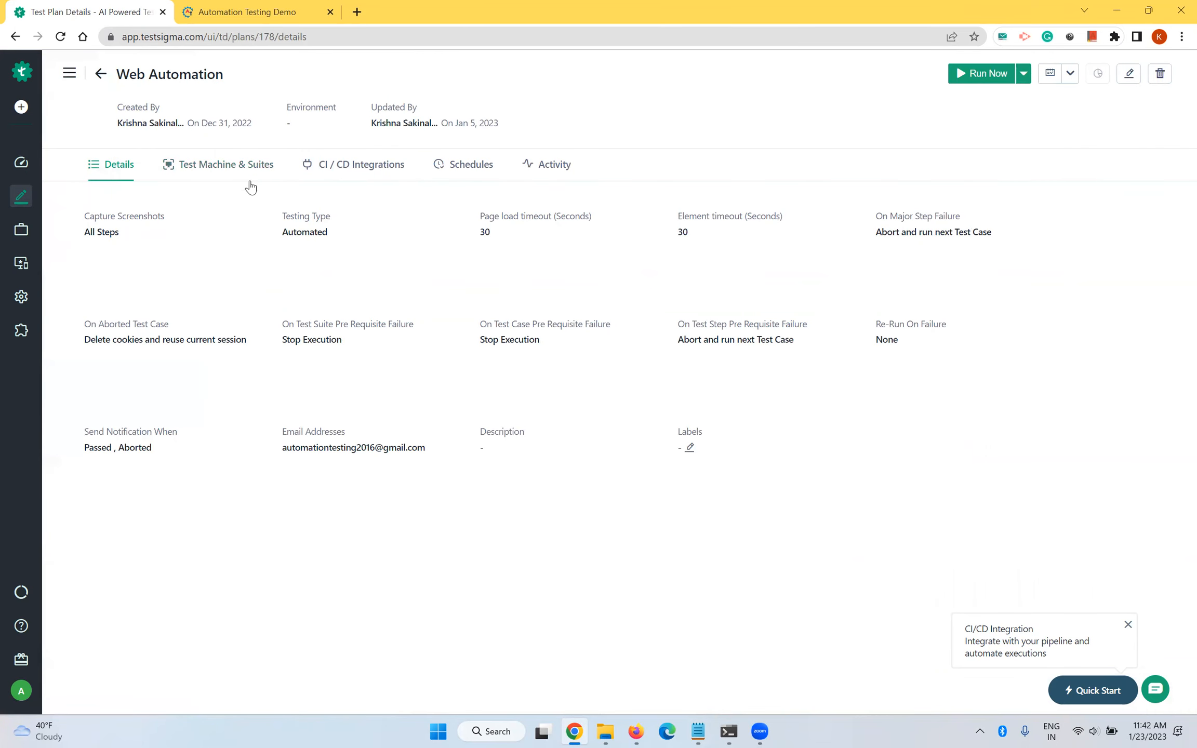
left_click(244, 165)
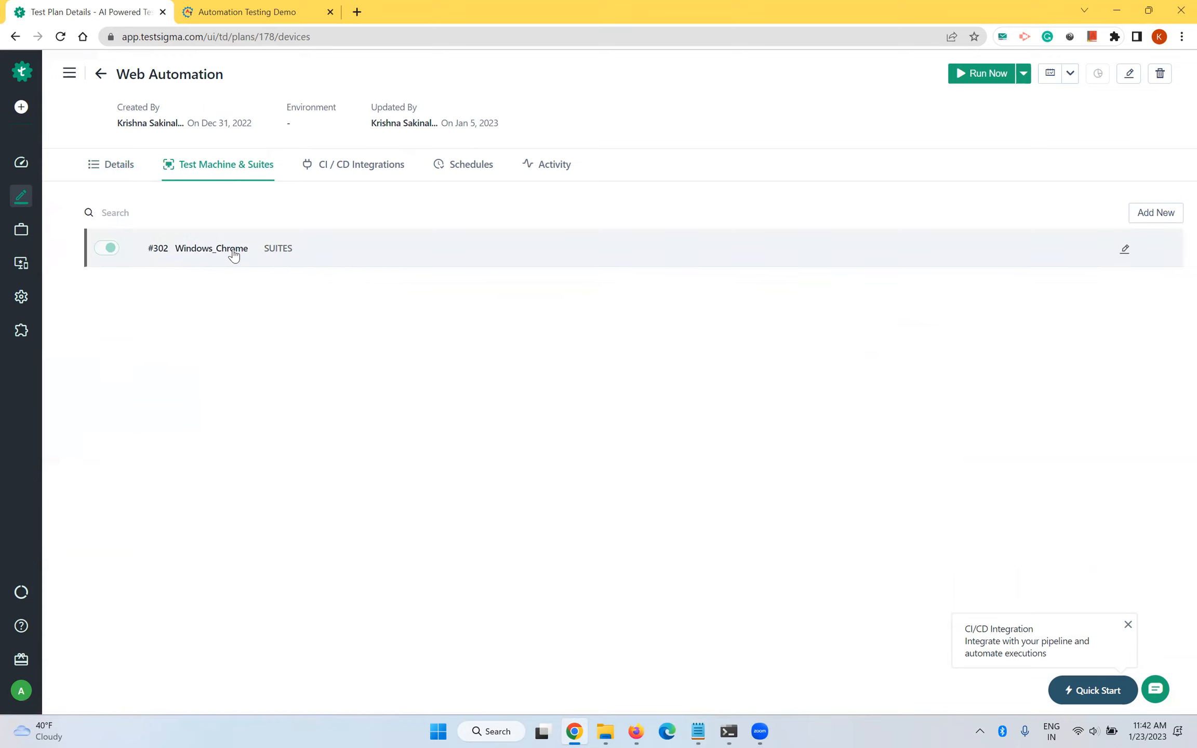
left_click(1126, 251)
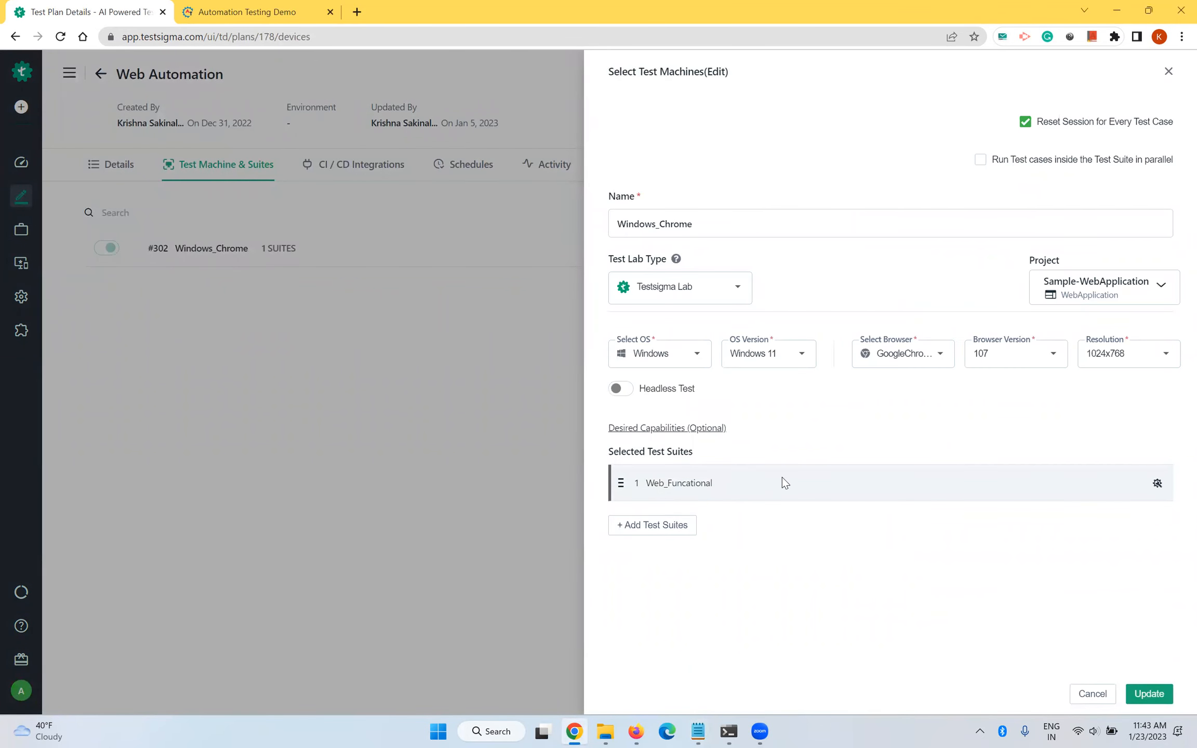
left_click(1090, 695)
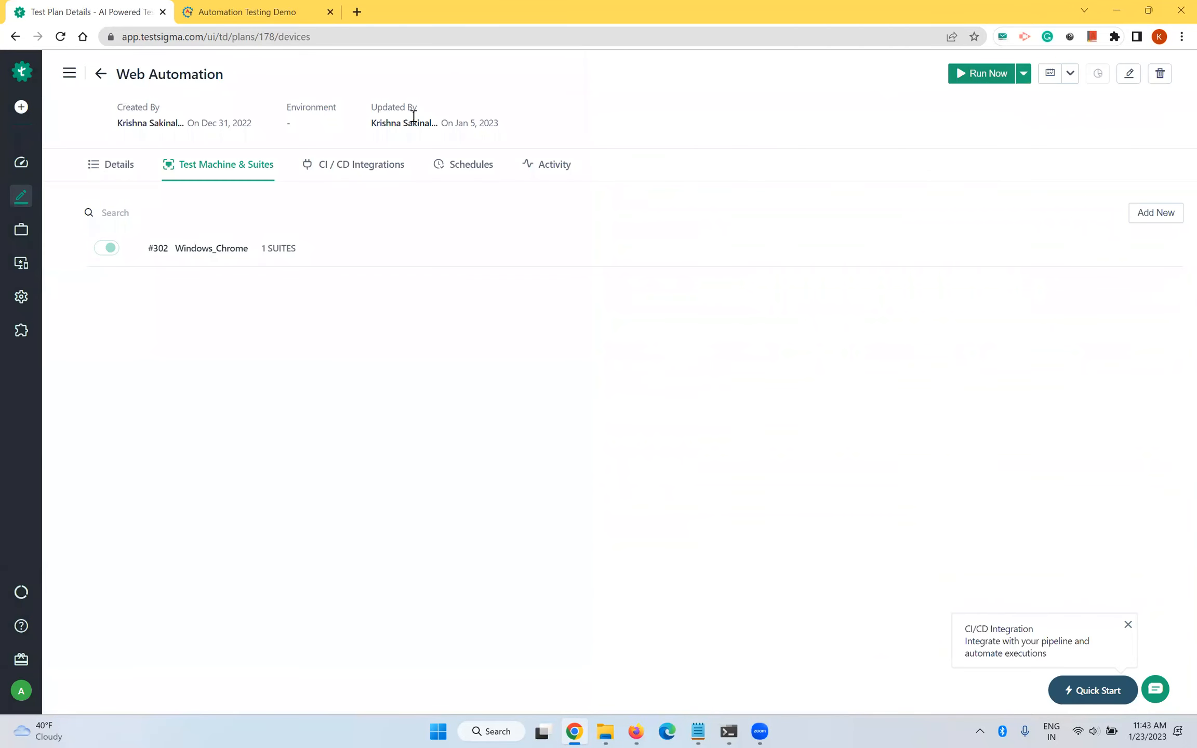
left_click(119, 166)
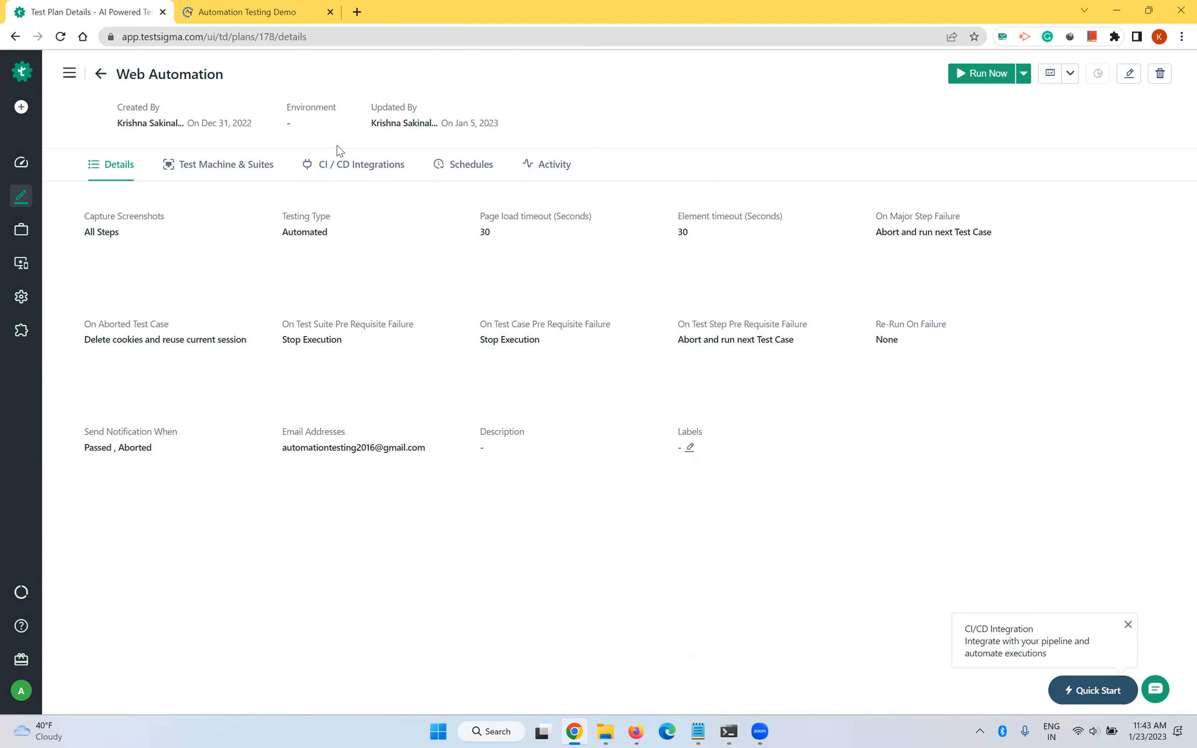
left_click(100, 74)
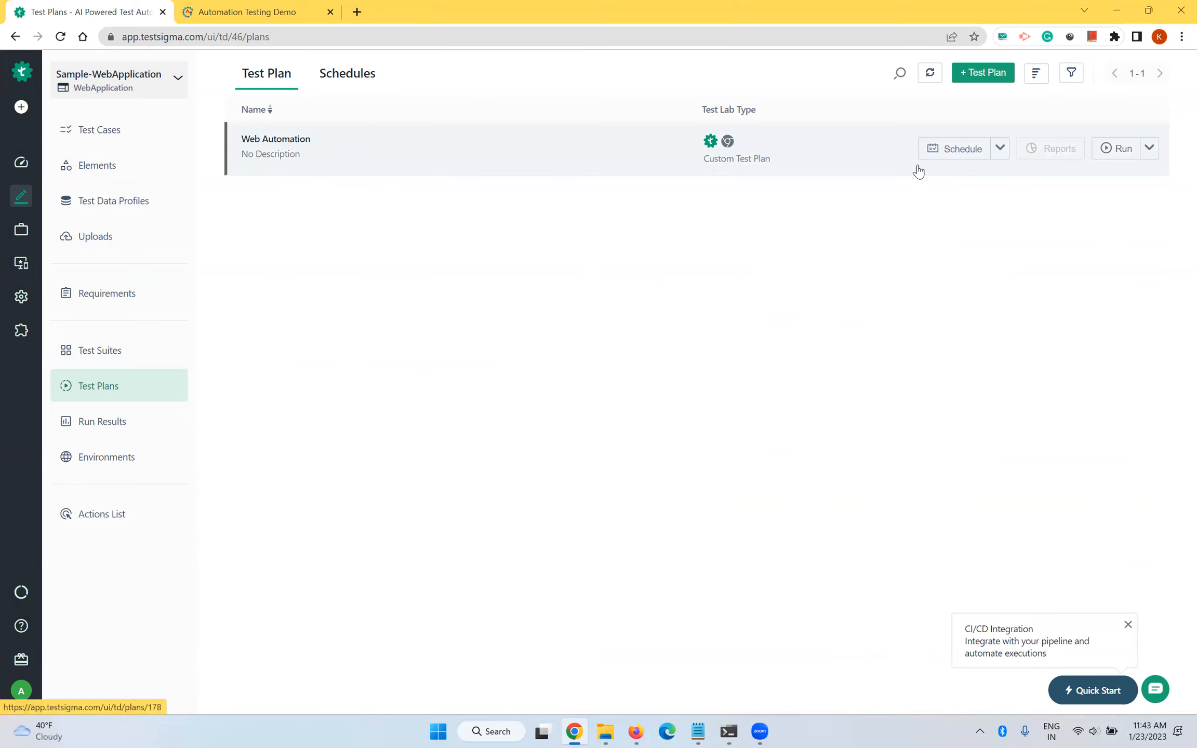
Create a schedule for a full run of the Web Automation test plan and name it "Daily Run"
left_click(996, 150)
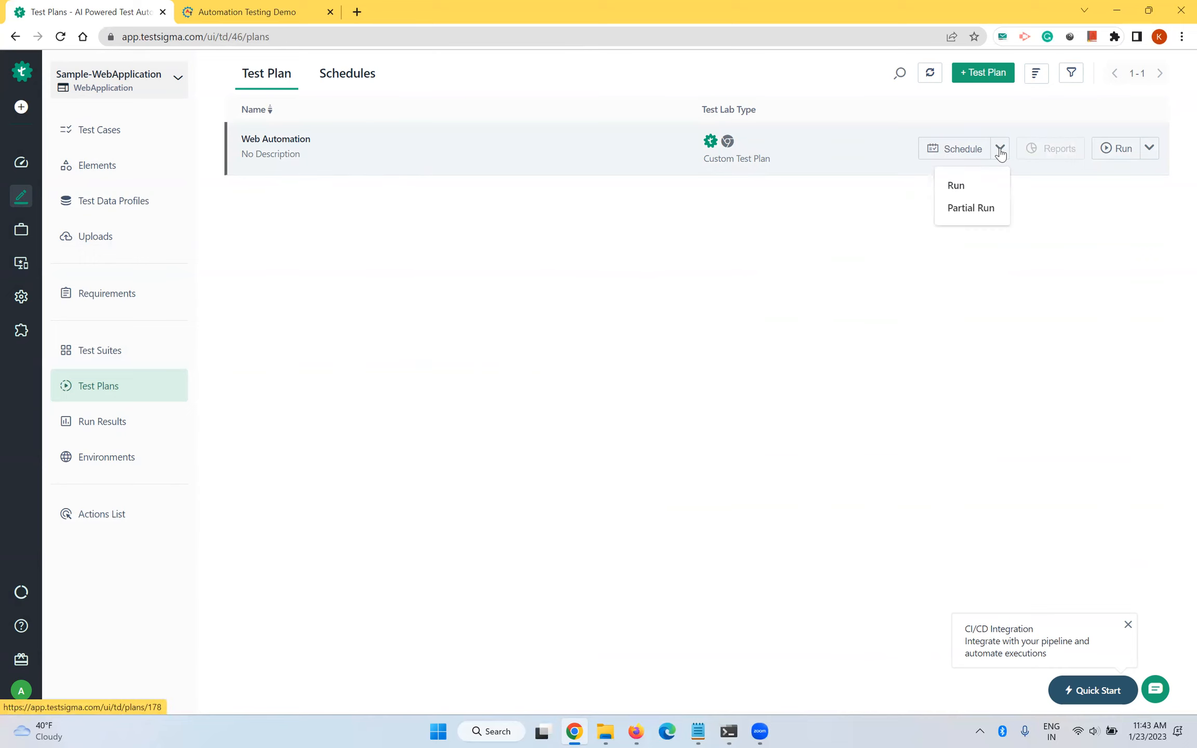
left_click(965, 184)
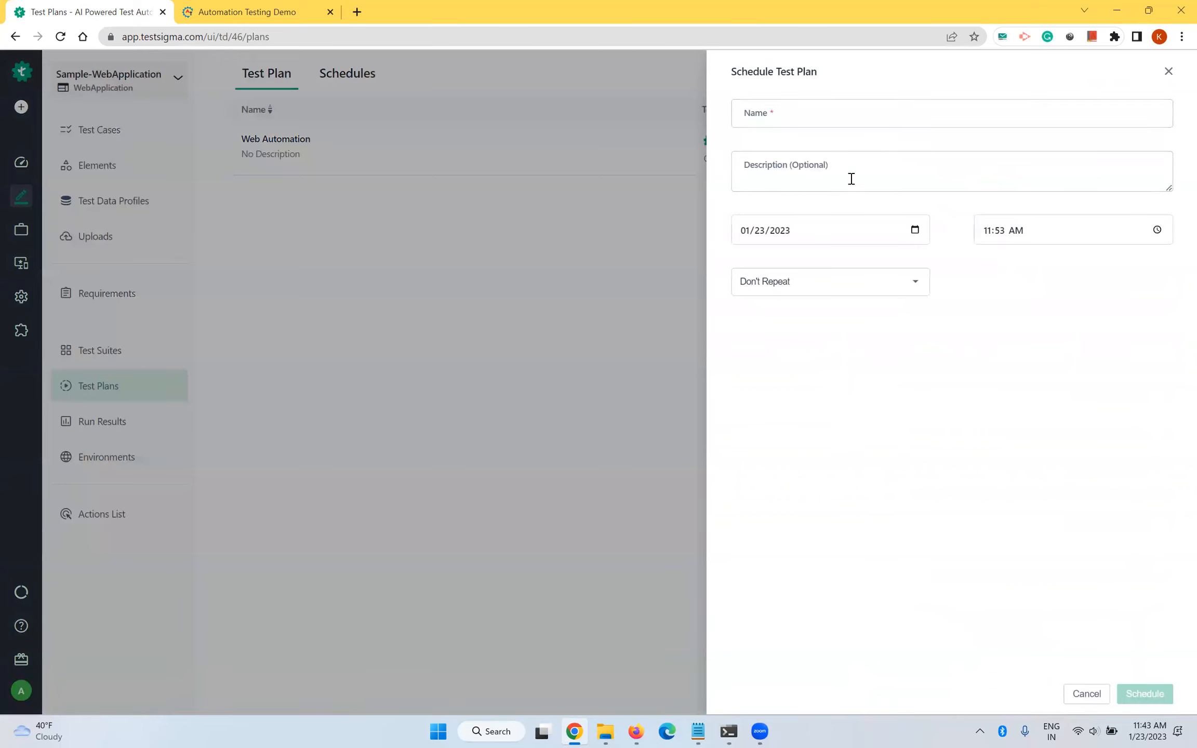
left_click(774, 117)
left_click(774, 114)
type("Daily Run")
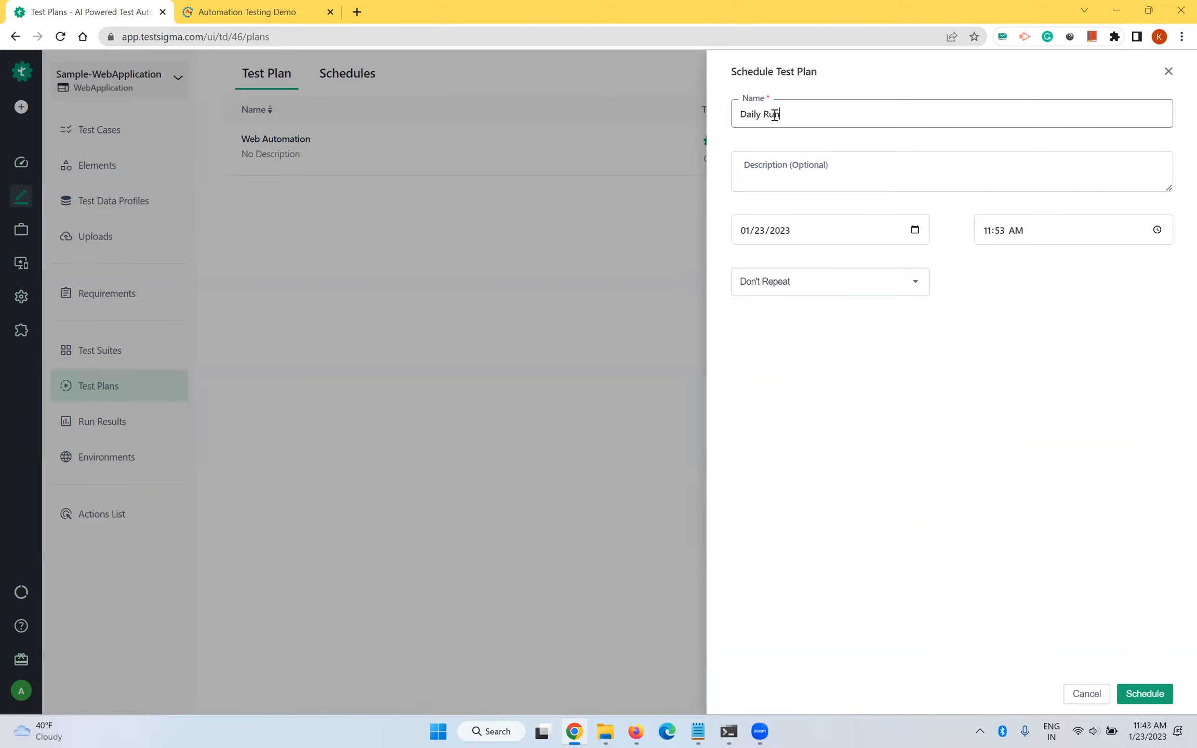
left_click(768, 175)
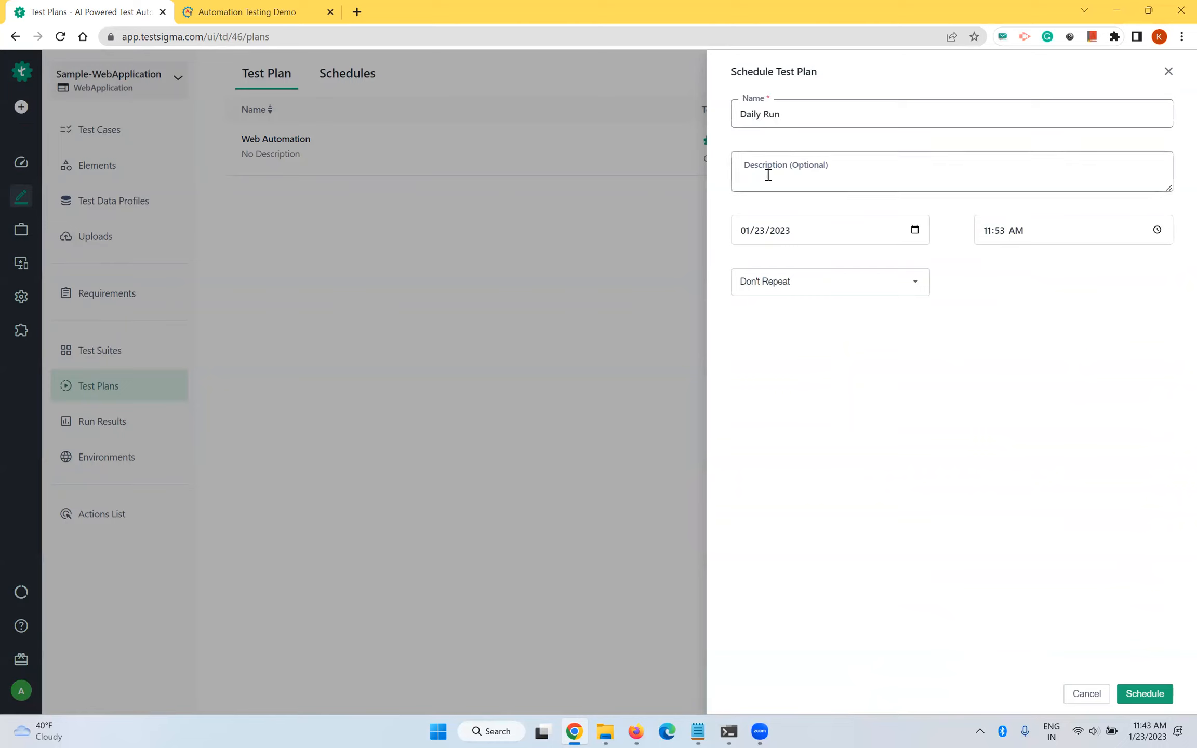
left_click(908, 237)
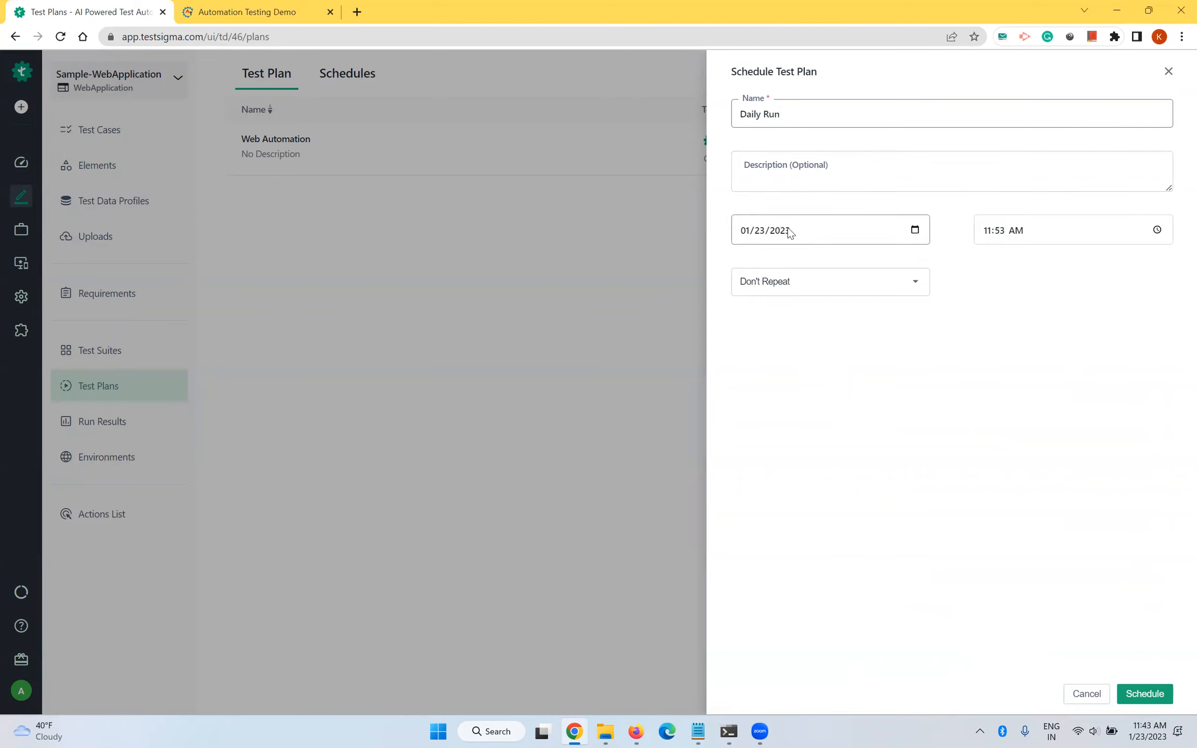
Set the schedule's start time to 12:00 AM
left_click(1156, 230)
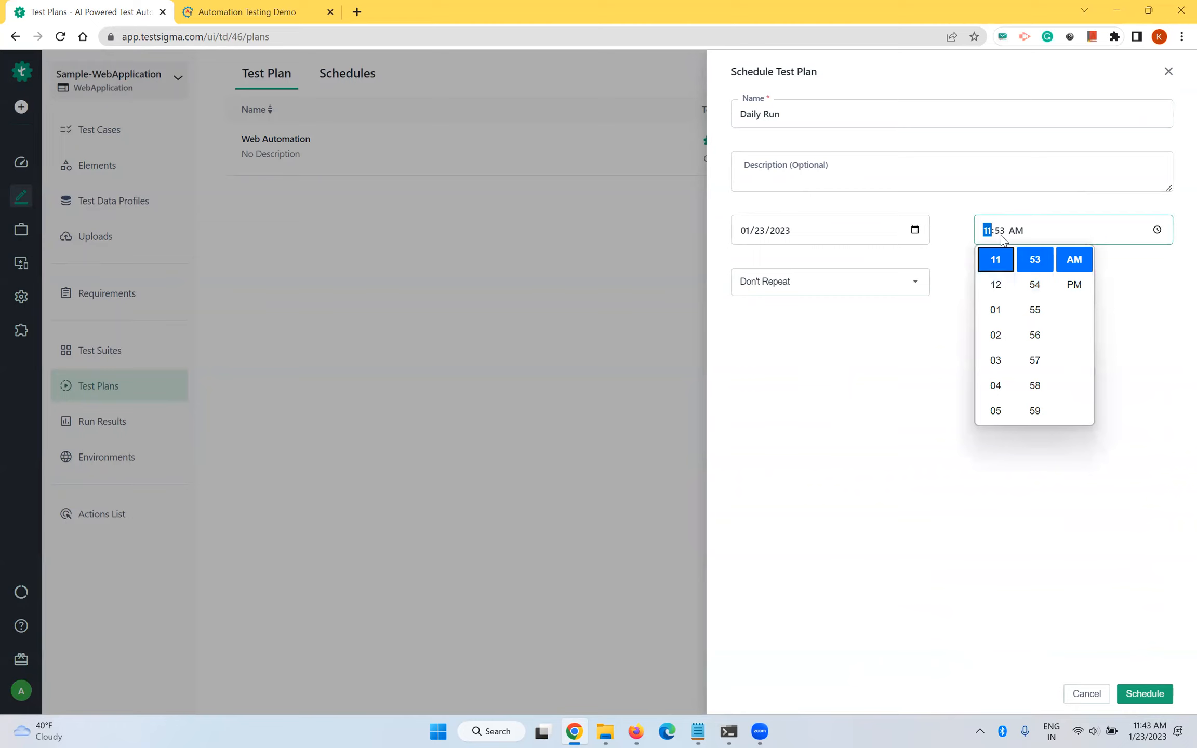
left_click(1006, 284)
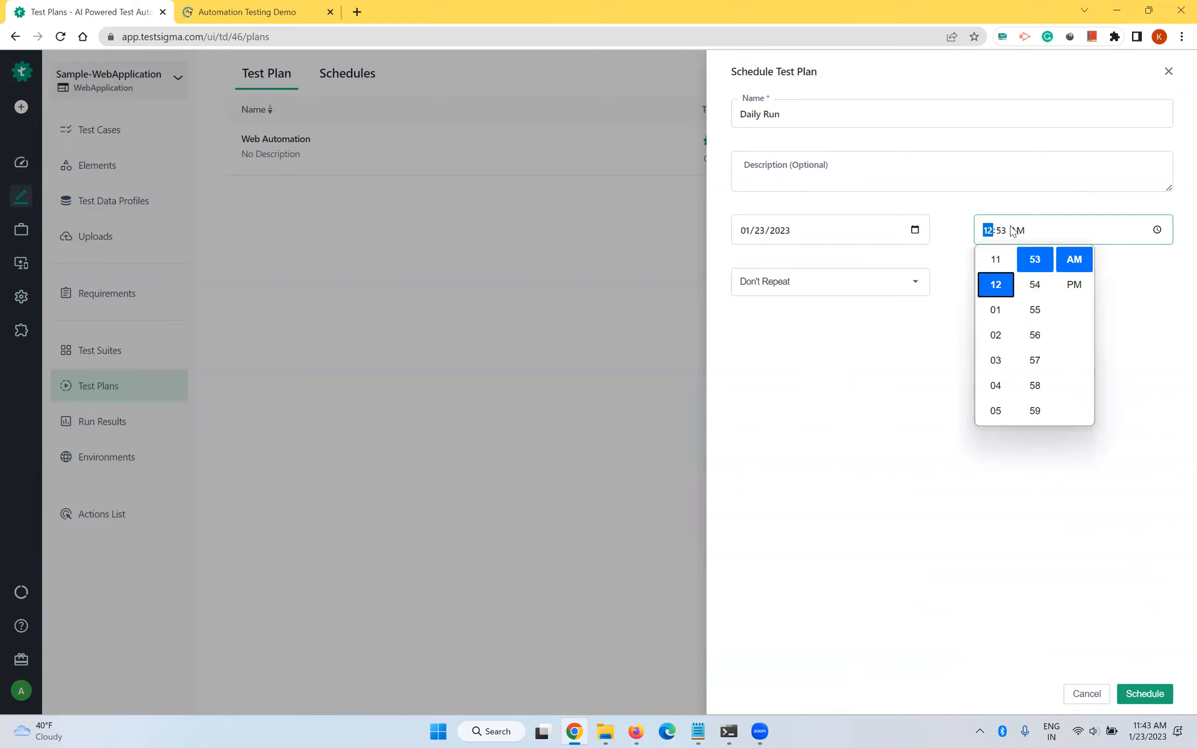
left_click(1033, 260)
left_click(1003, 235)
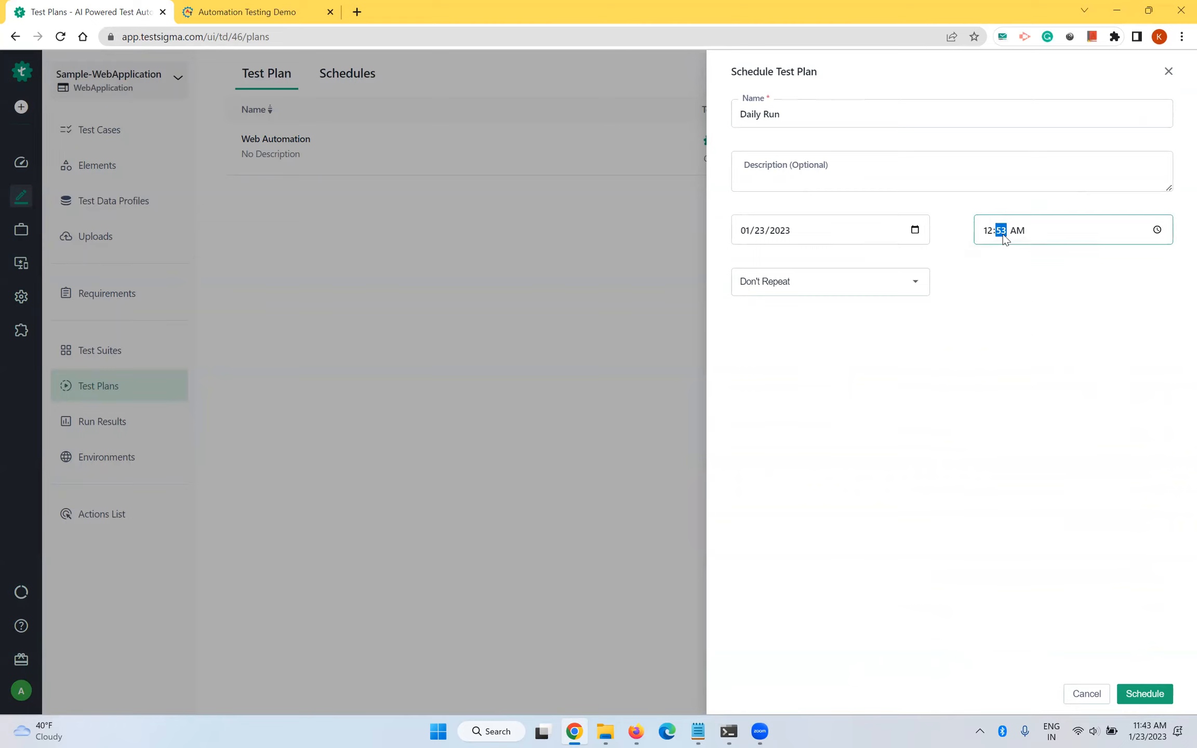
type("00")
left_click(1026, 311)
Check the schedule's repeat options and set its start date to 01/27/2023
left_click(850, 299)
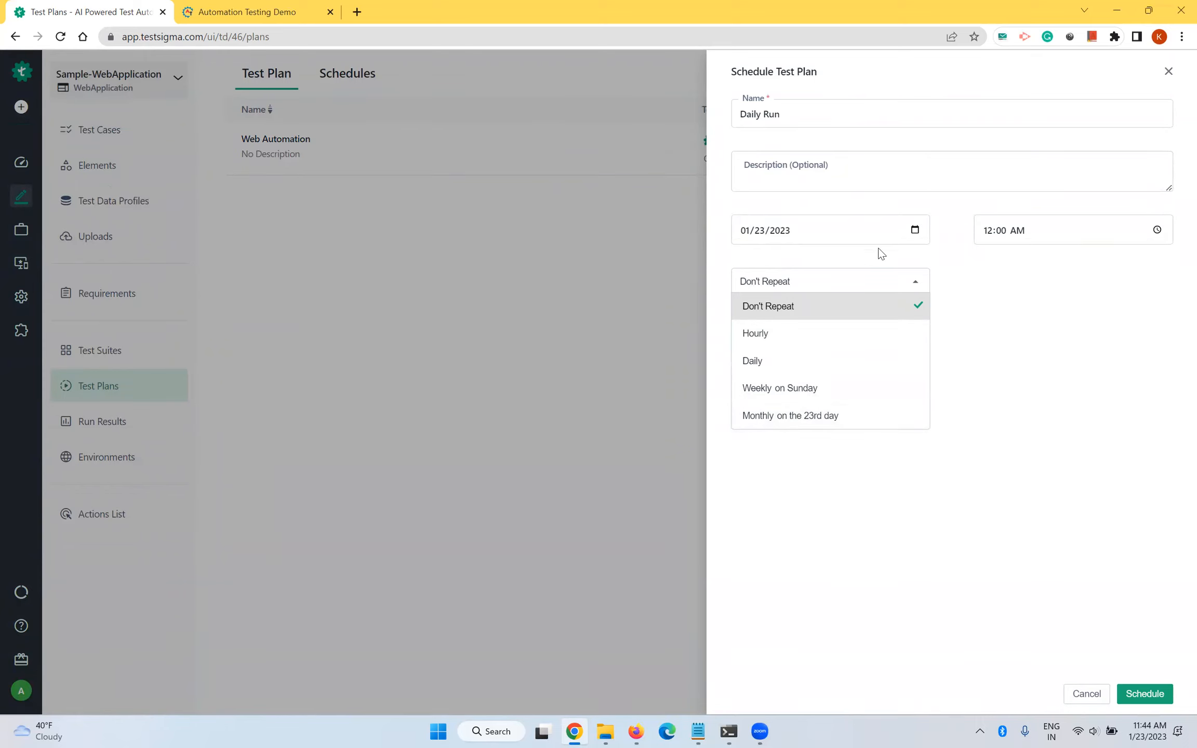
left_click(915, 231)
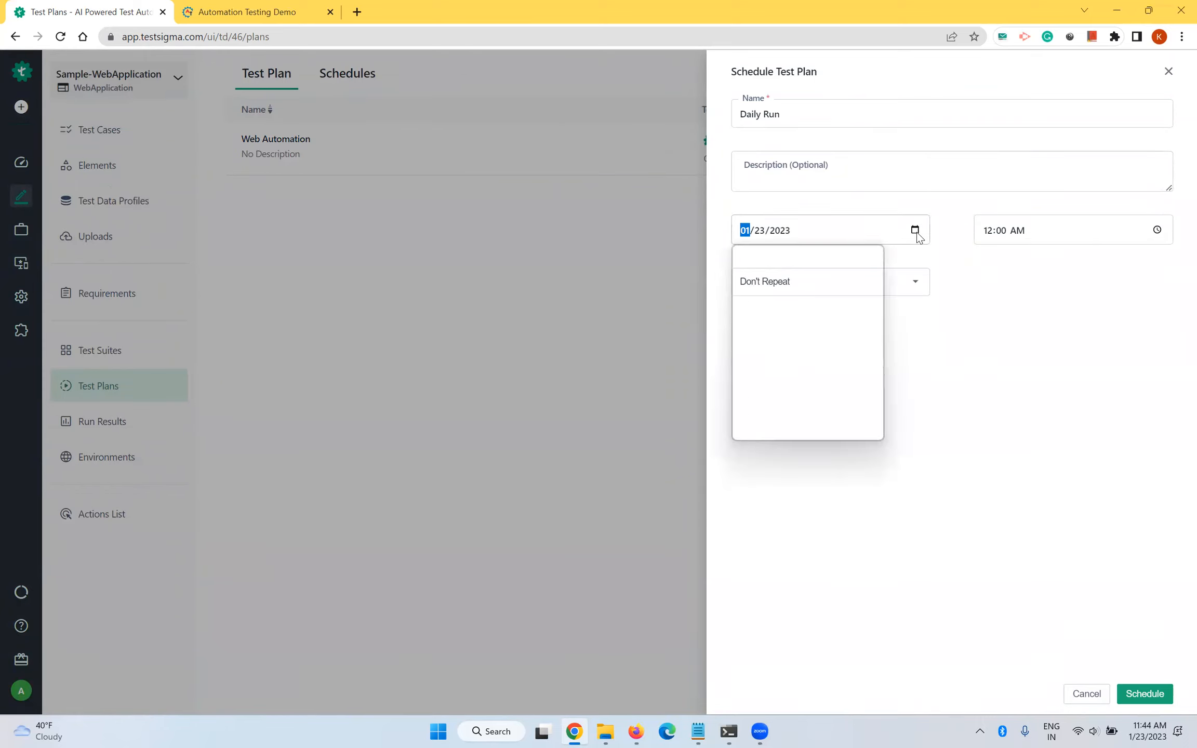
left_click(848, 365)
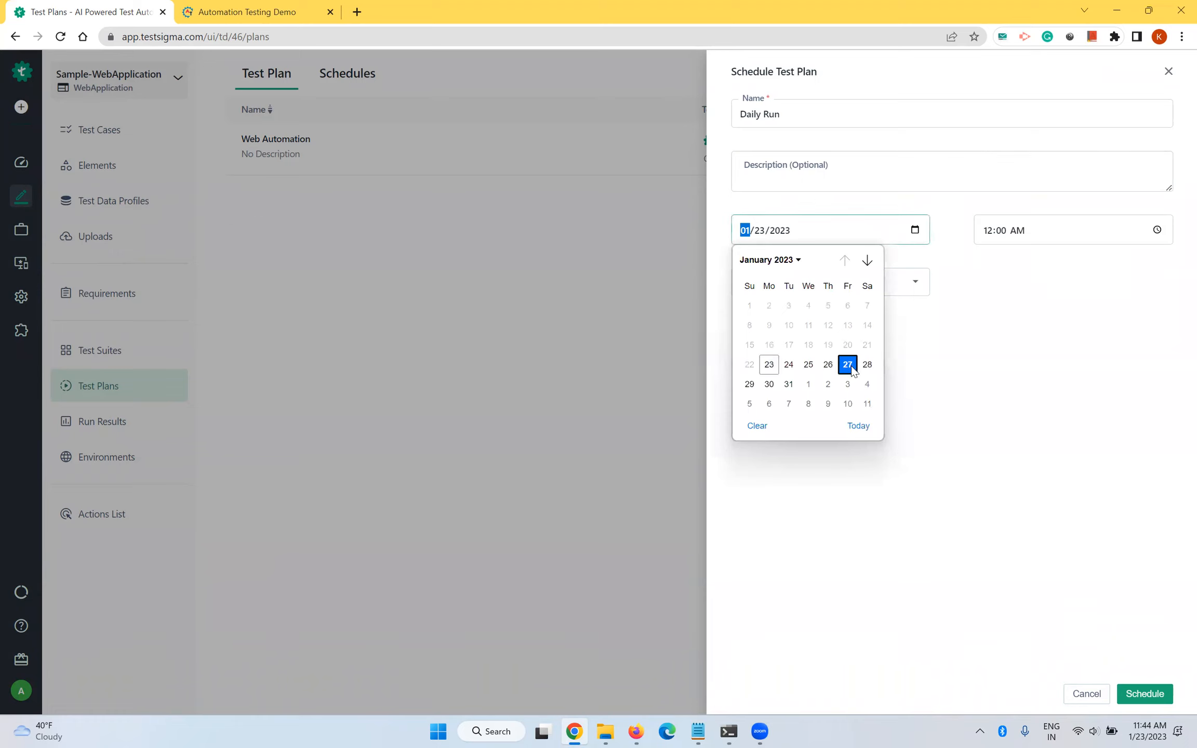
Check the schedule's repeat options, change its start date to 01/31/2023, and check the repeat options for that date
left_click(913, 286)
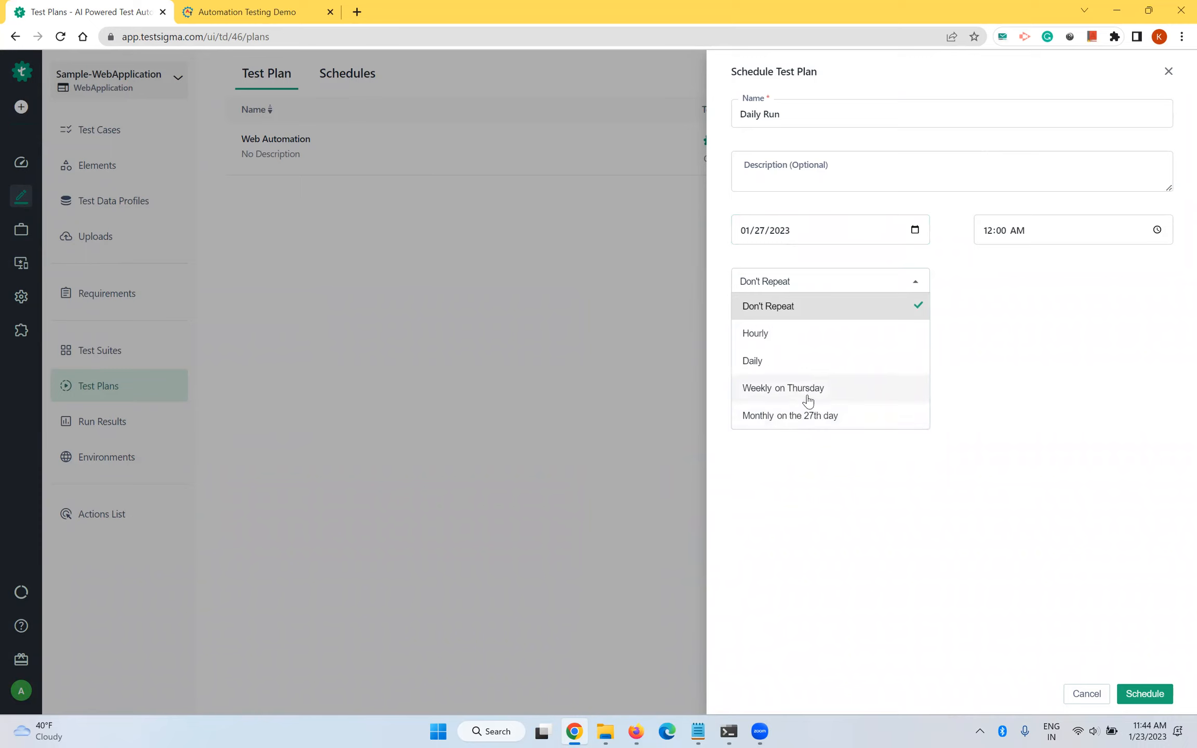
left_click(916, 240)
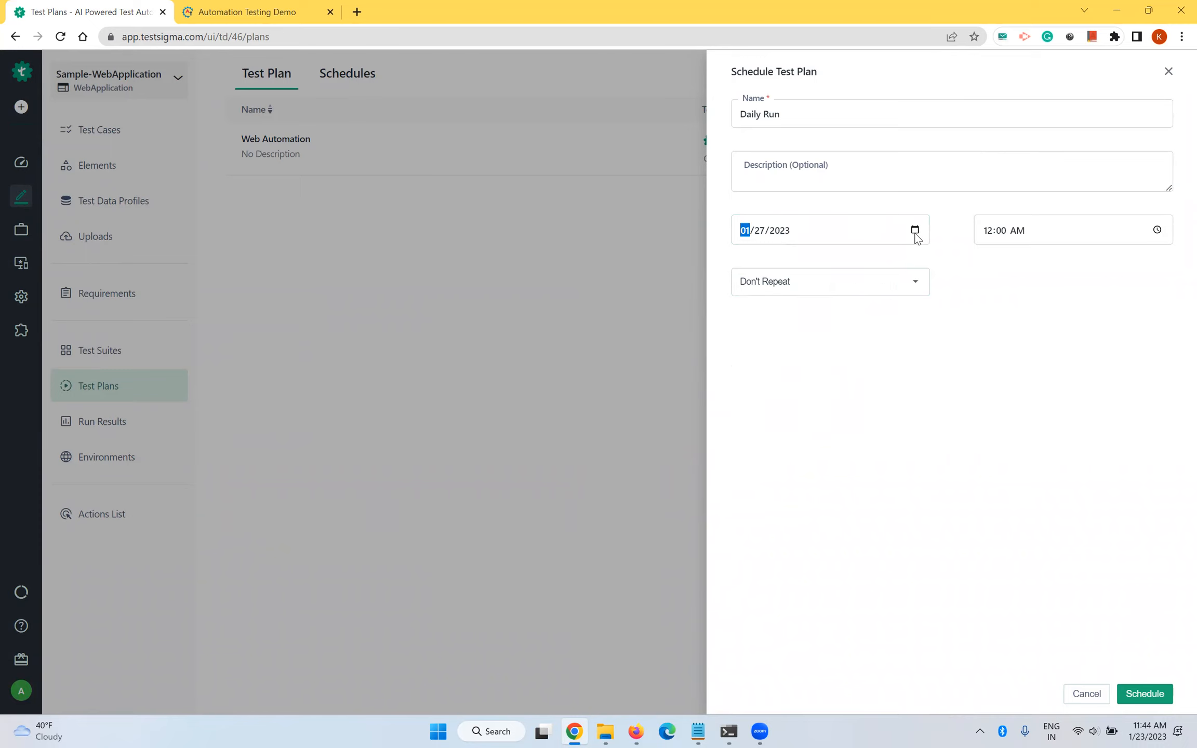
left_click(915, 231)
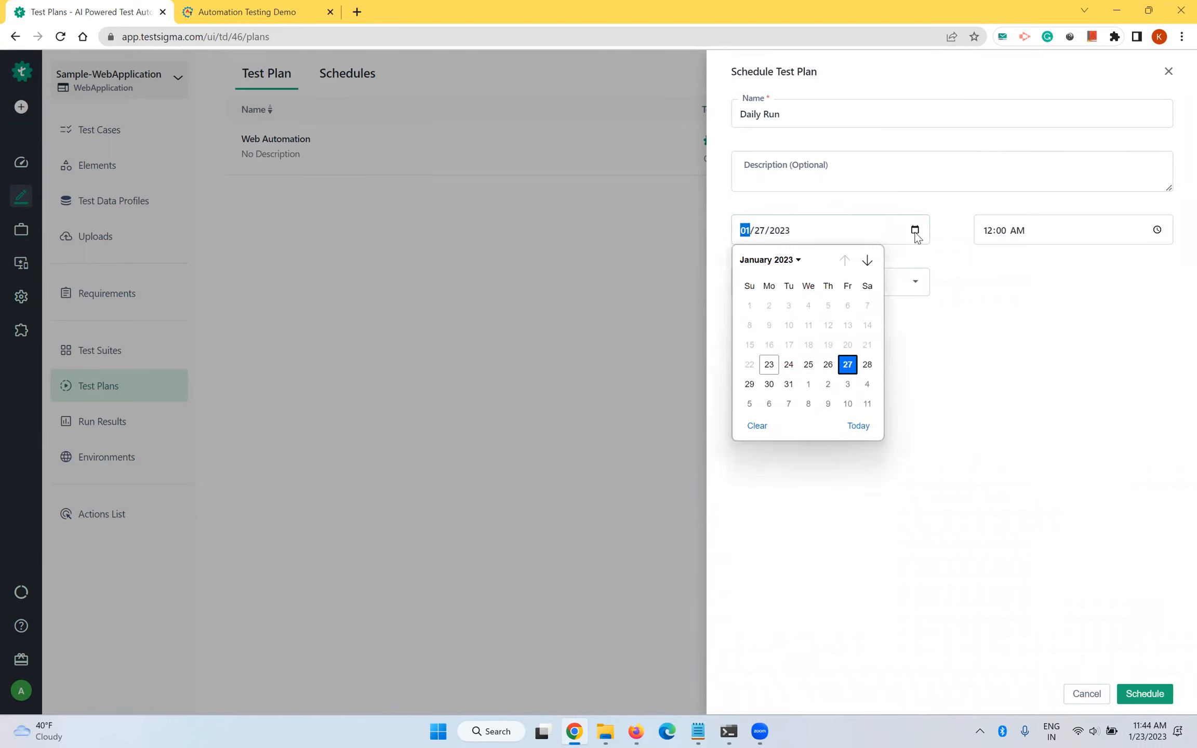
left_click(789, 384)
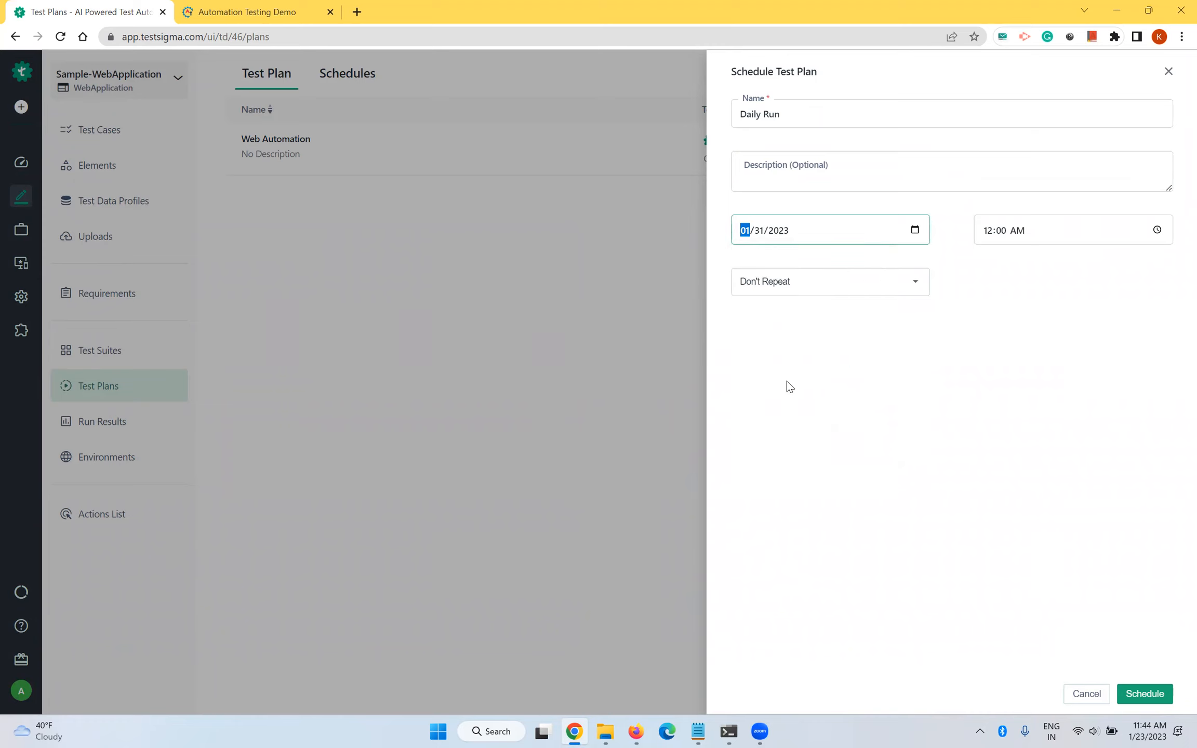
left_click(901, 285)
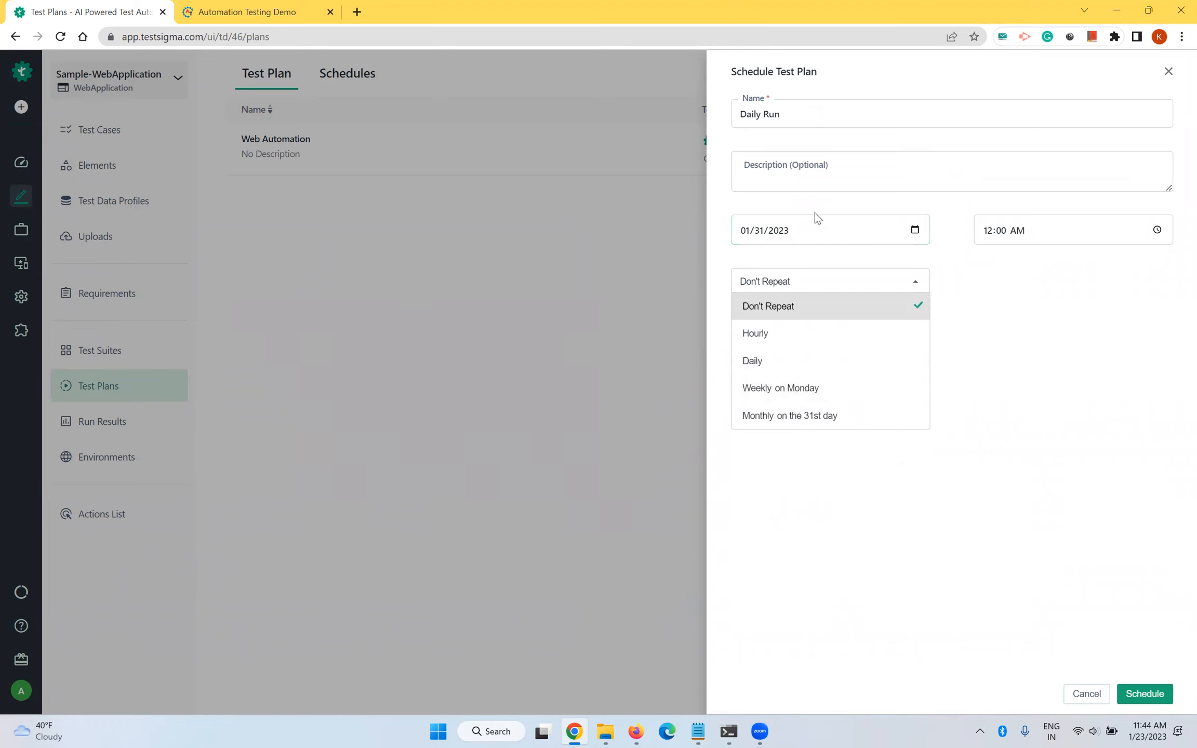
Reselect 01/31/2023 as the start date, review the monthly repeat option, and cancel the schedule without saving it
left_click(915, 231)
left_click(915, 231)
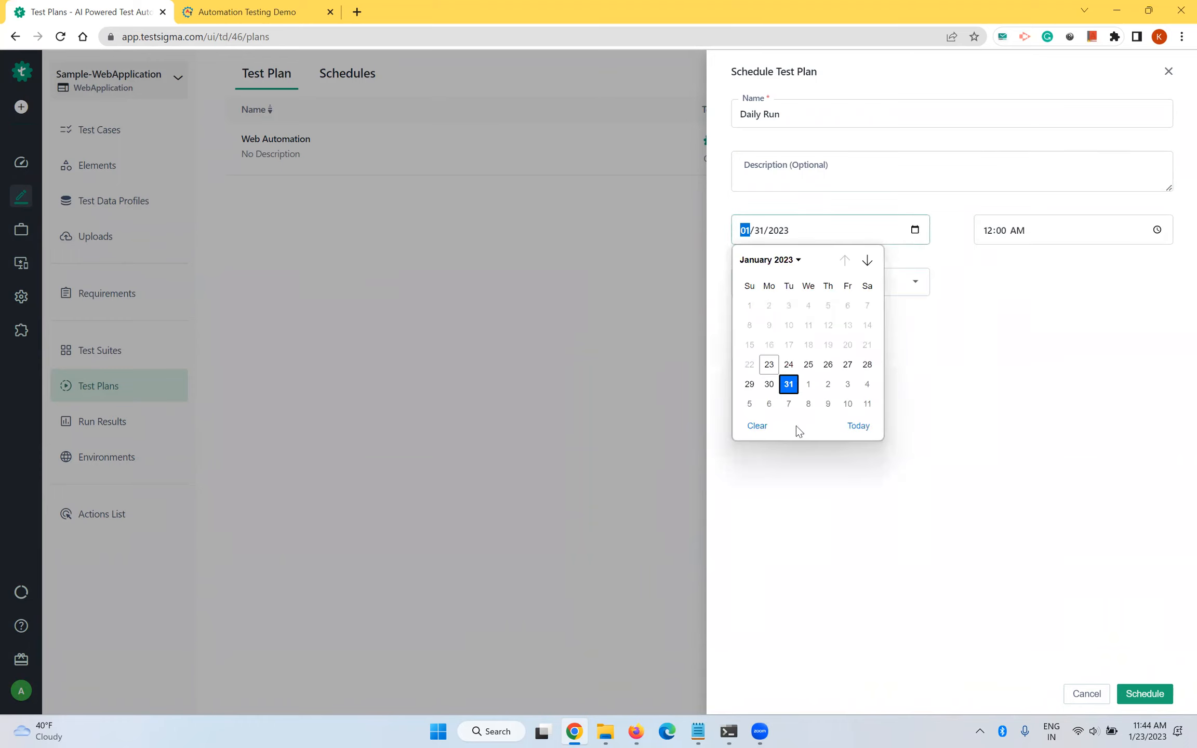
left_click(794, 387)
left_click(916, 293)
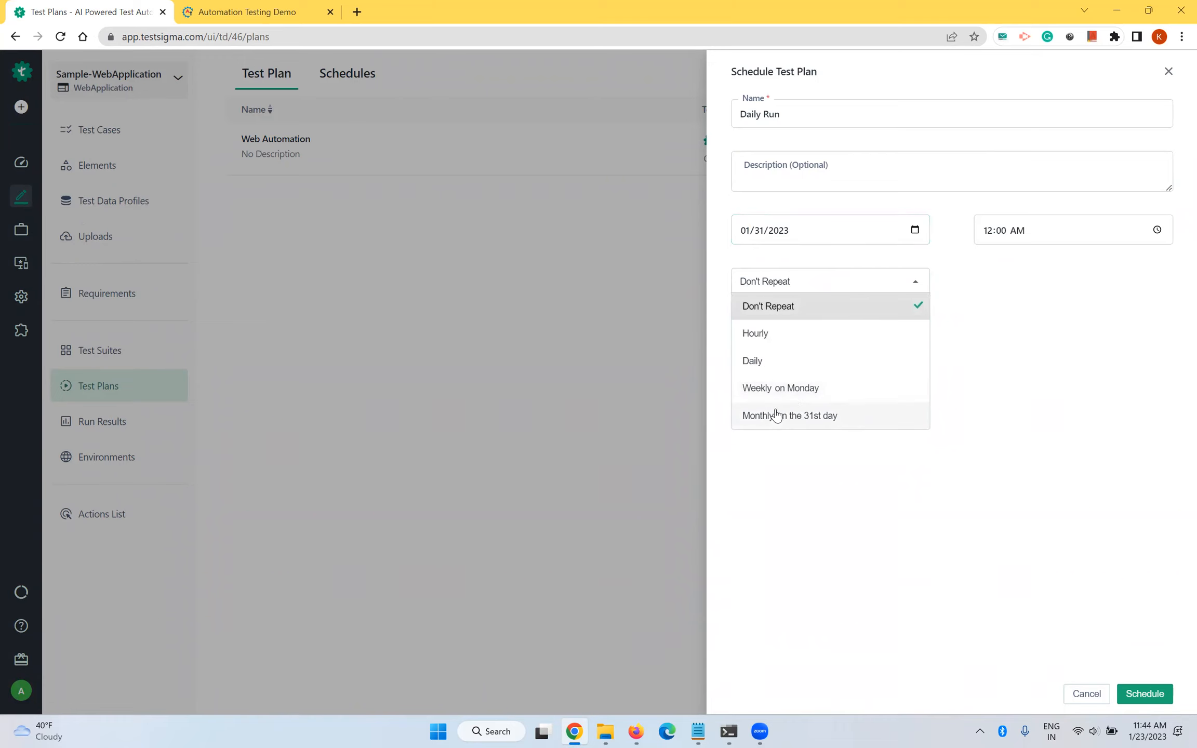
left_click(972, 341)
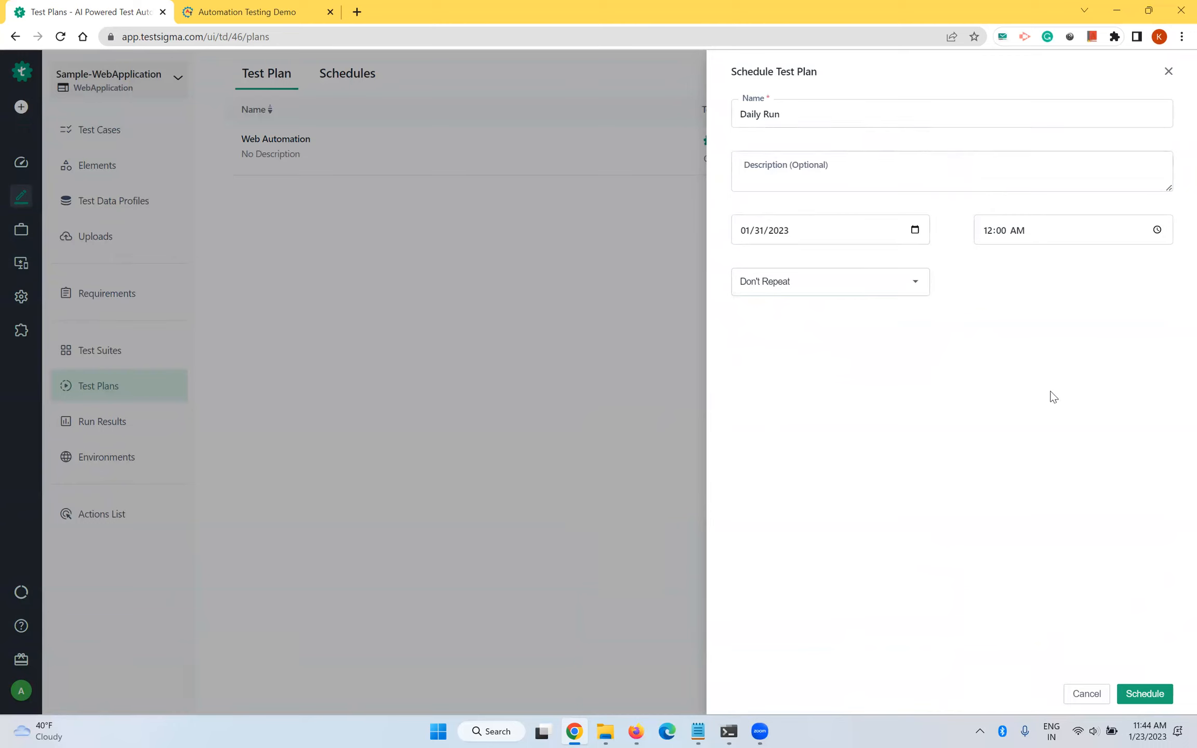
left_click(1083, 695)
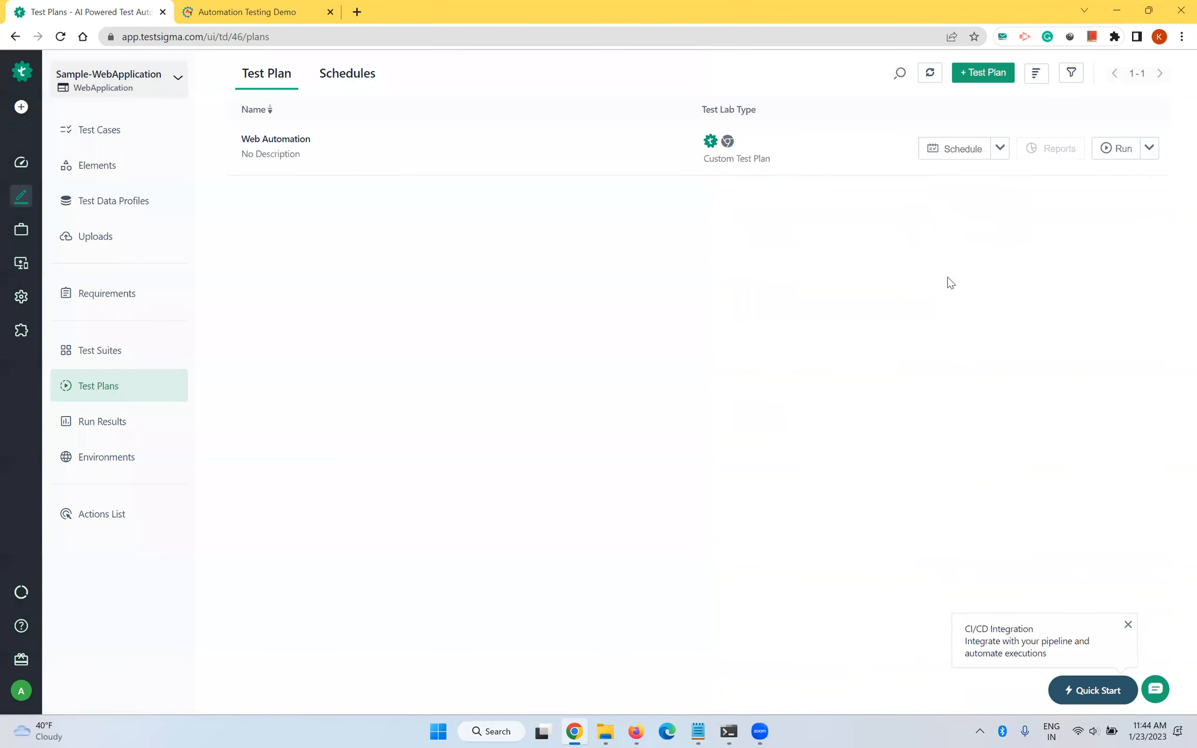
Start a schedule for a partial run of the Web Automation test plan
left_click(999, 155)
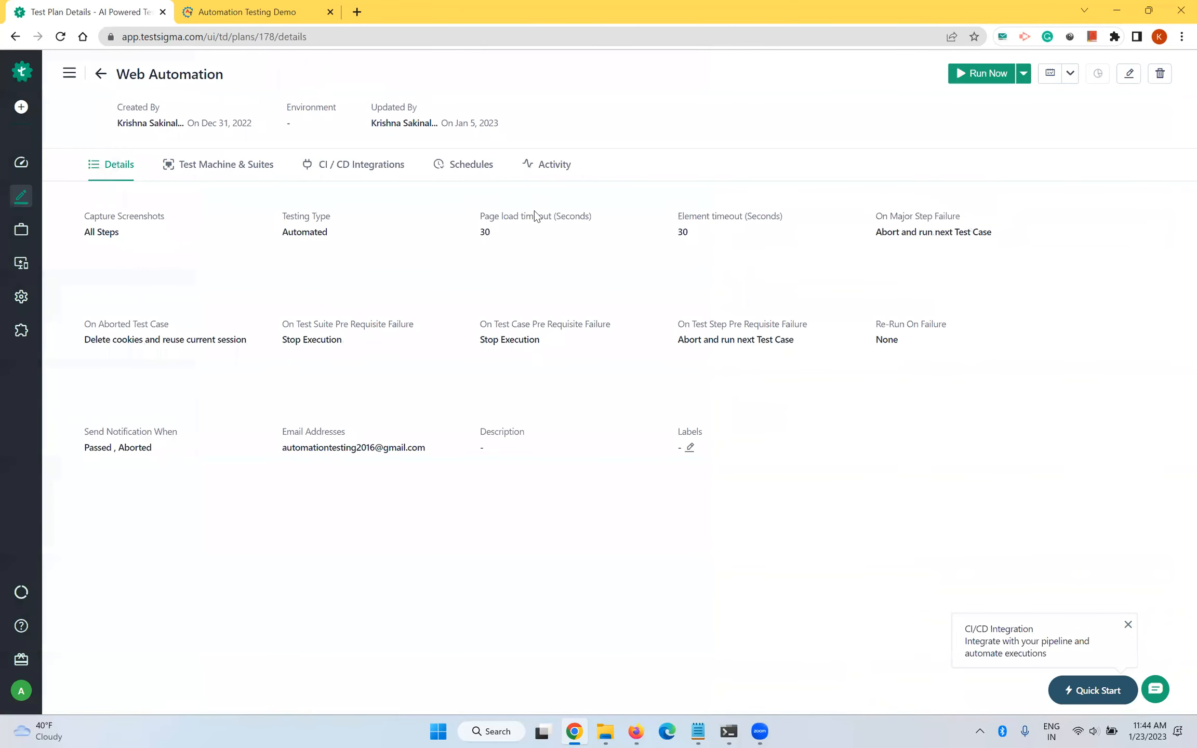
left_click(100, 74)
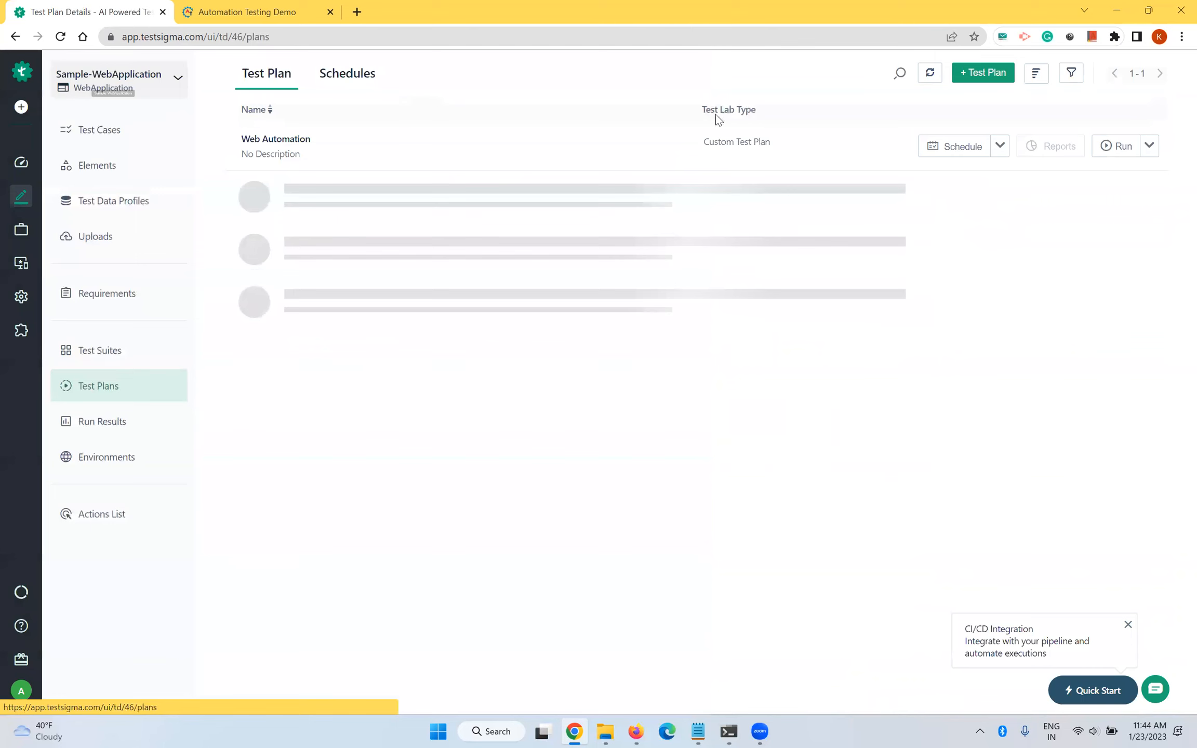
left_click(999, 149)
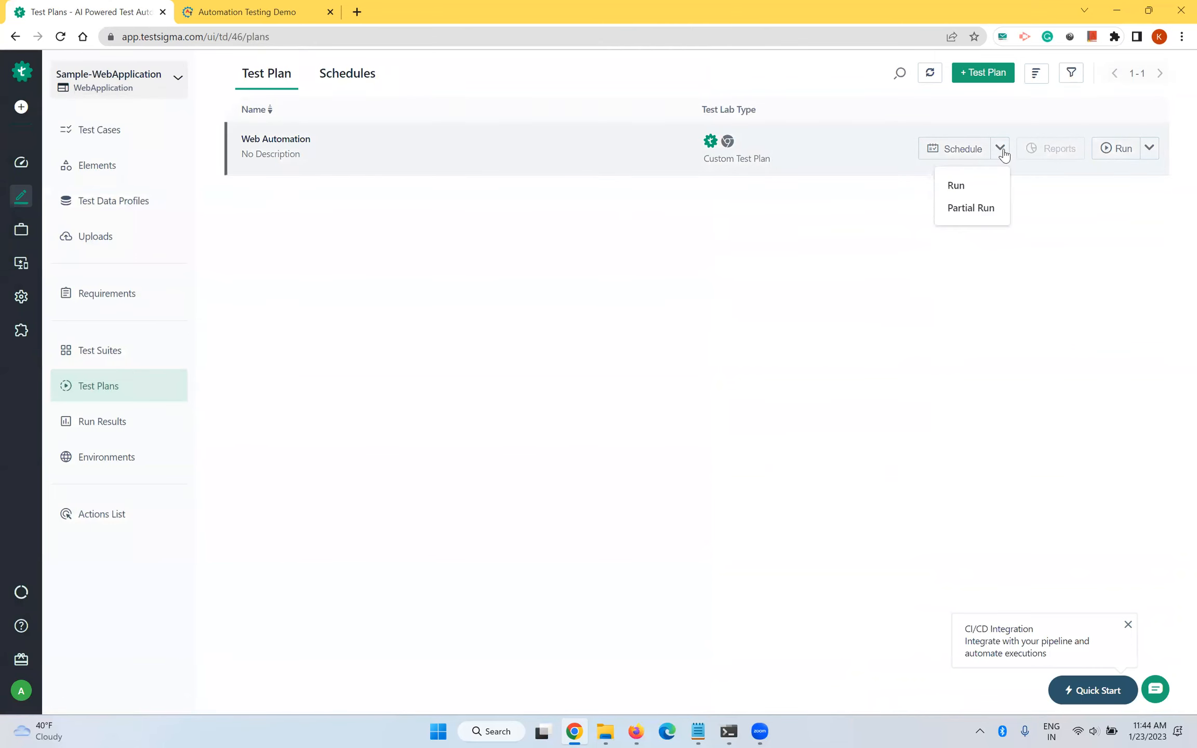
left_click(965, 209)
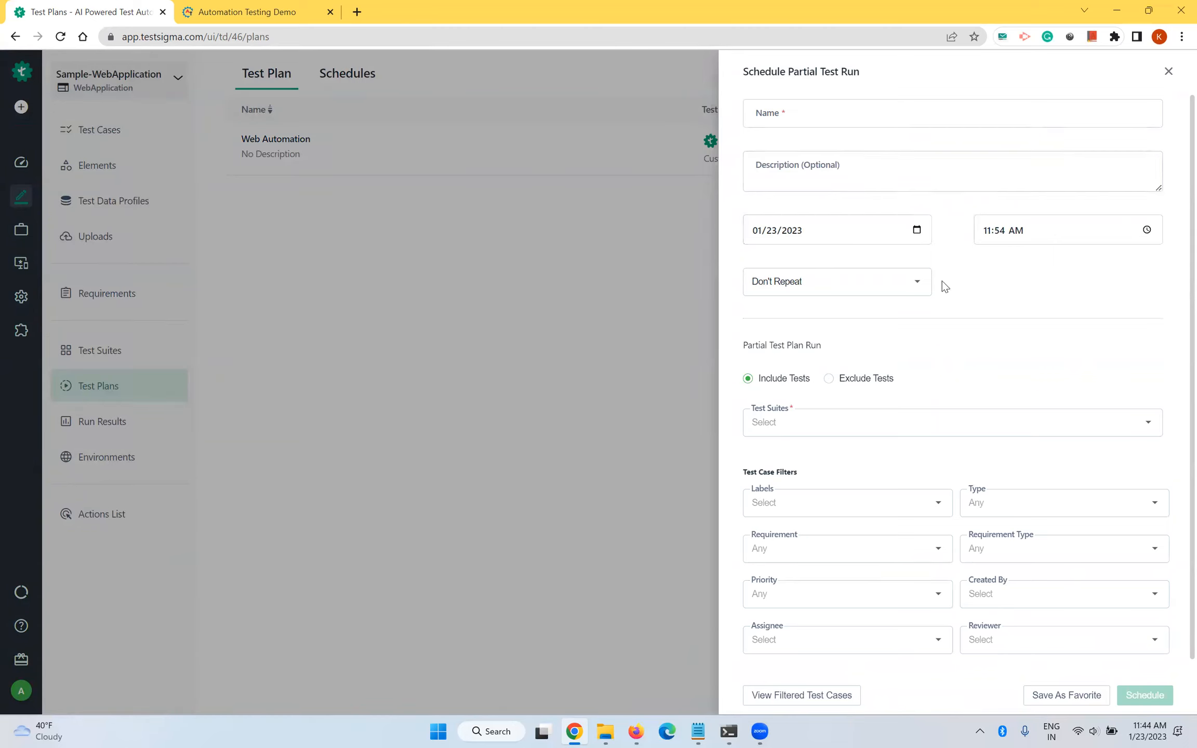
Include the Web_Funcational test suite in the partial run, and try the Exclude Tests option
scroll(941, 305, "down", 1)
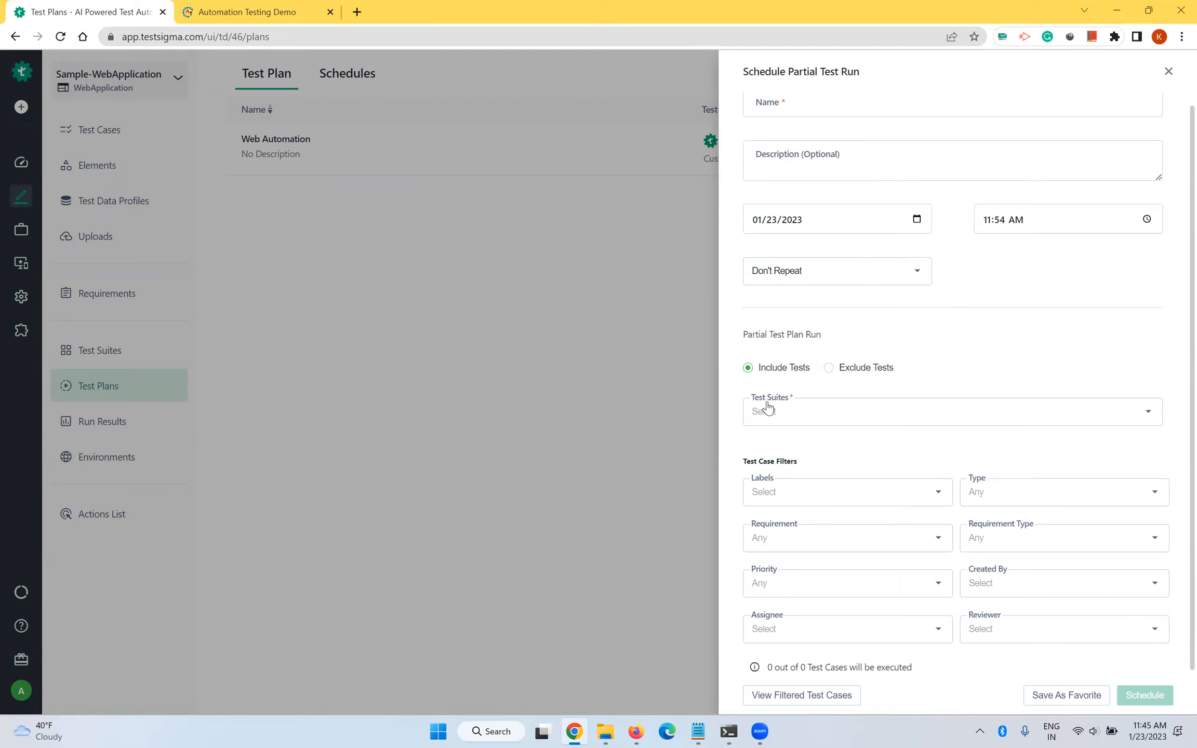
left_click(769, 417)
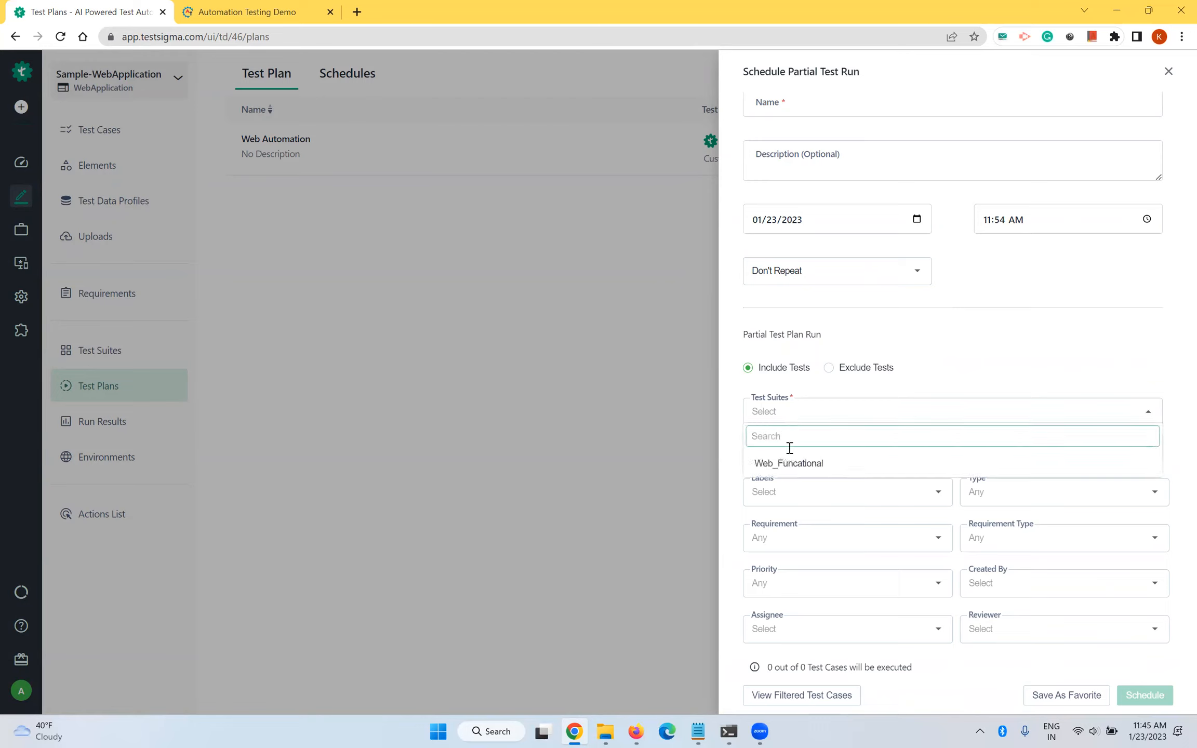
left_click(792, 467)
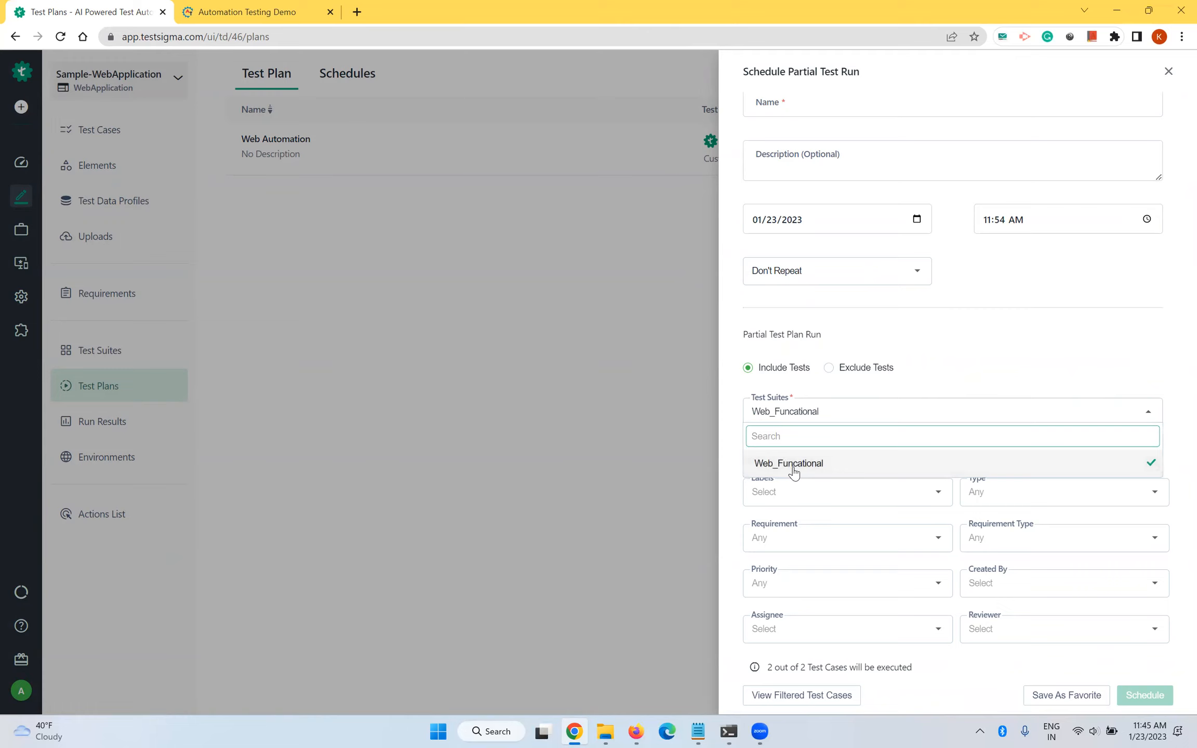
left_click(964, 370)
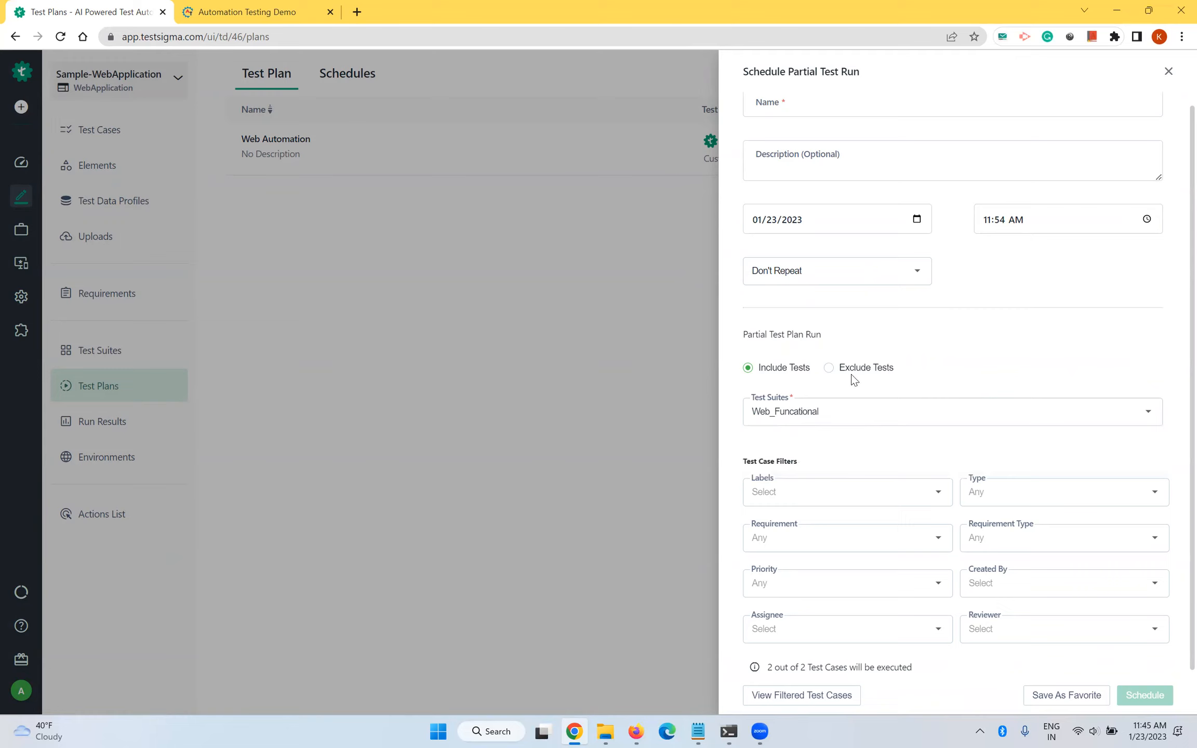
left_click(828, 369)
Check the label filter and set the test case type filter to Unit Test
left_click(819, 498)
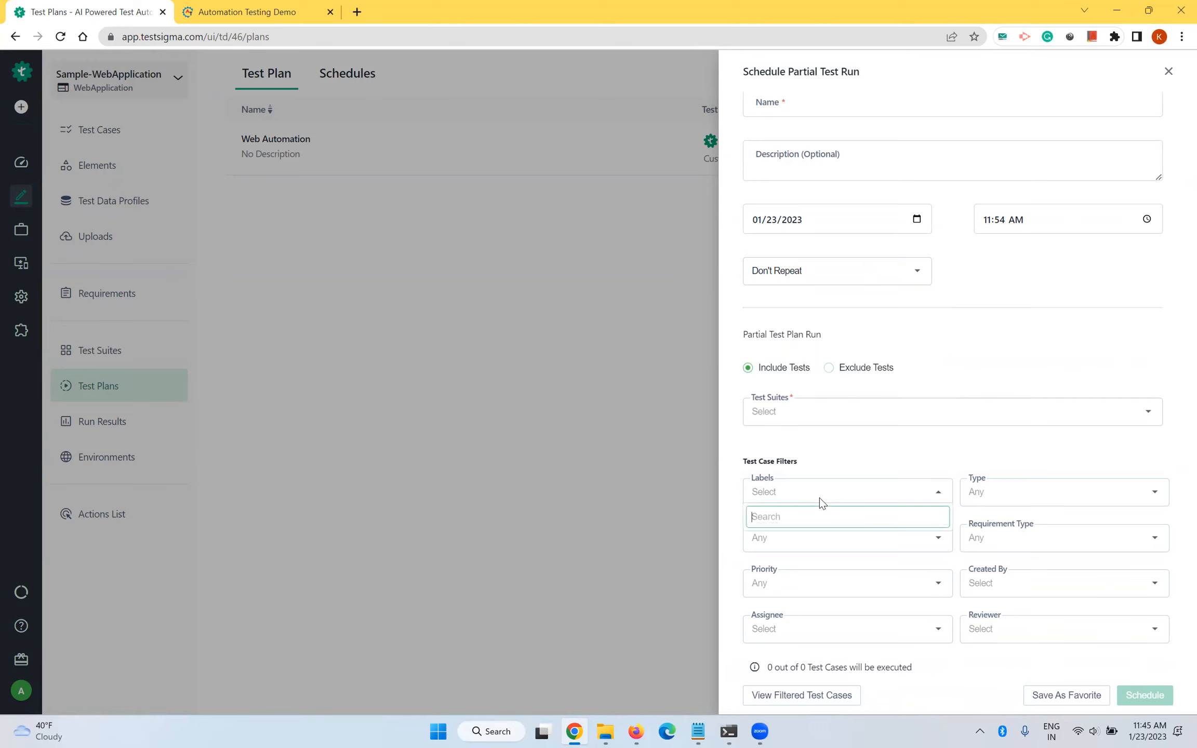
left_click(847, 476)
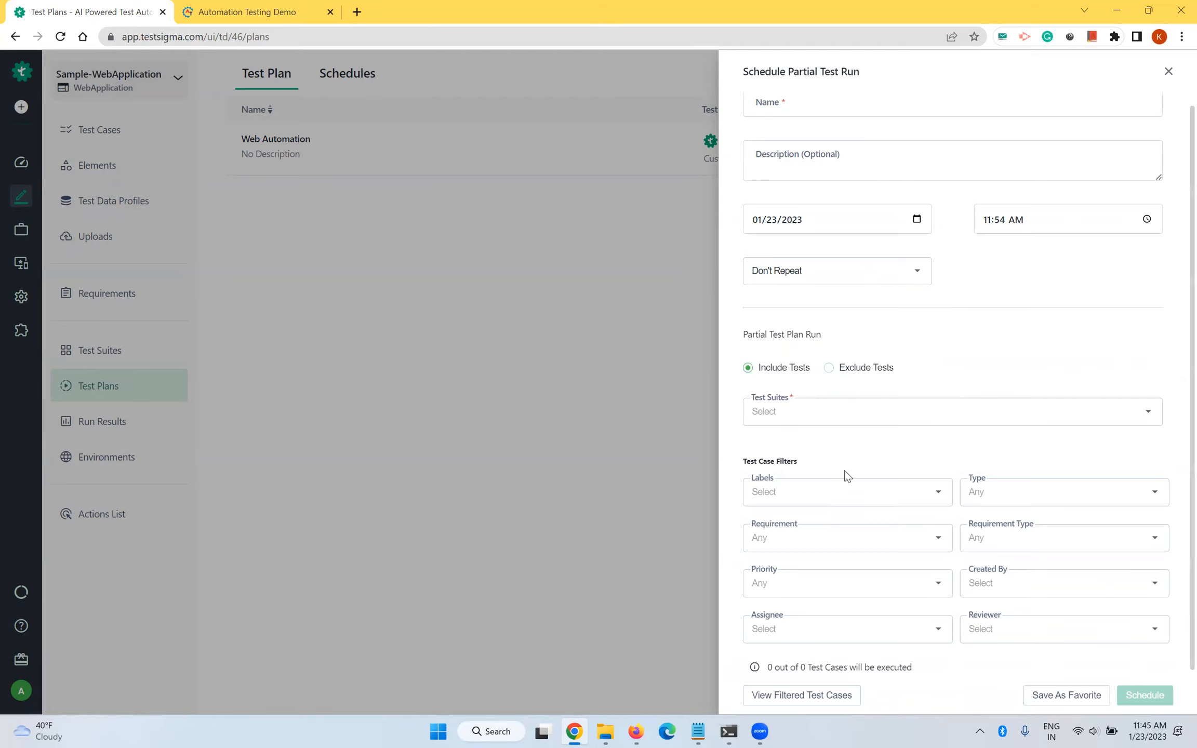
left_click(996, 491)
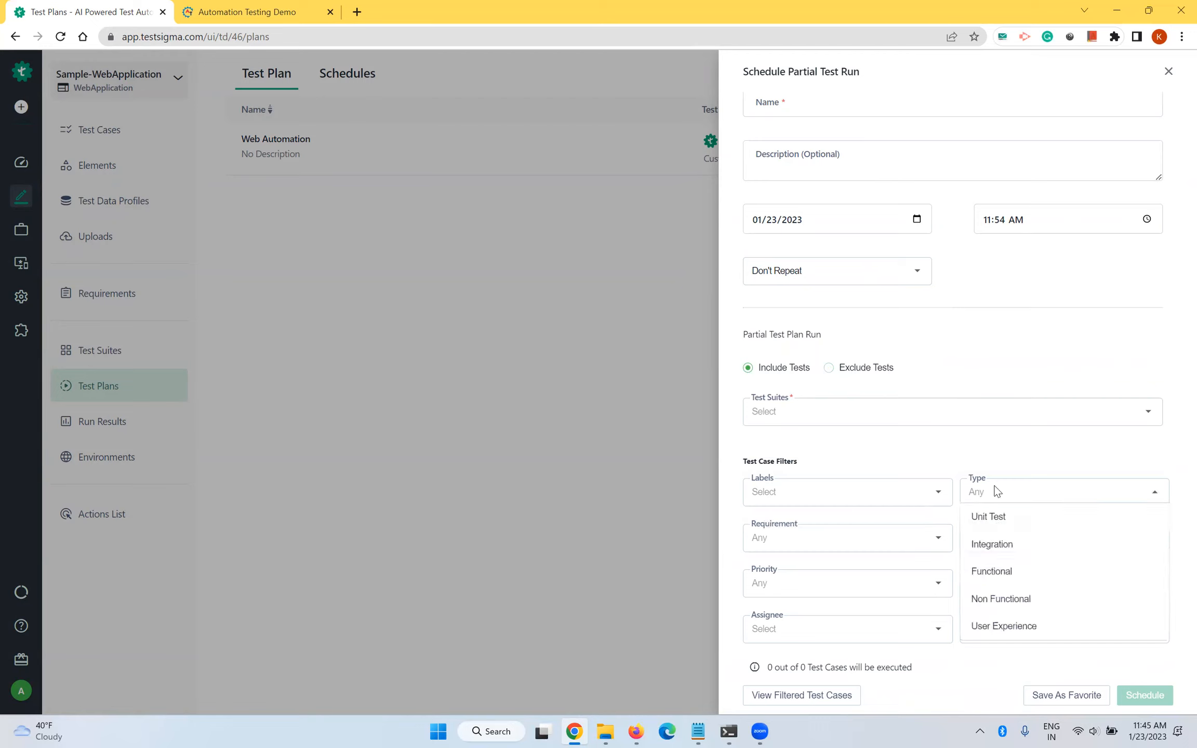
left_click(994, 515)
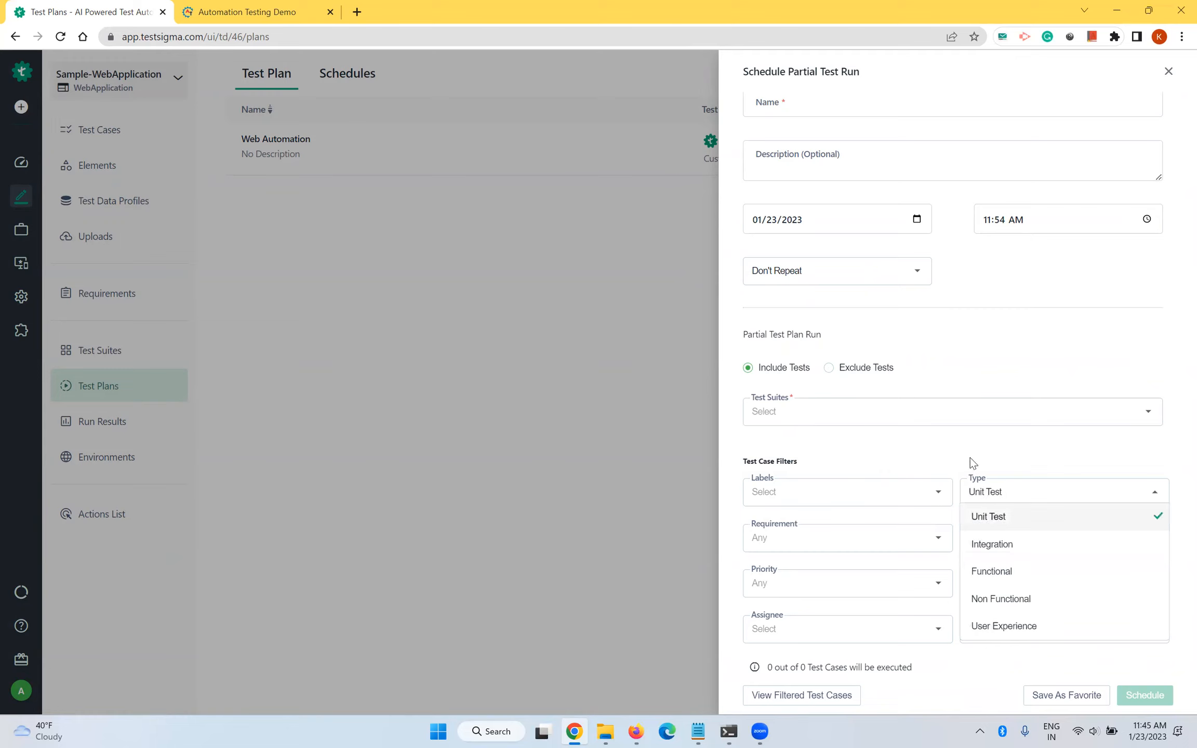
left_click(928, 452)
Filter the test cases by Critical priority and by a creator, and close the partial run form without scheduling it
left_click(833, 594)
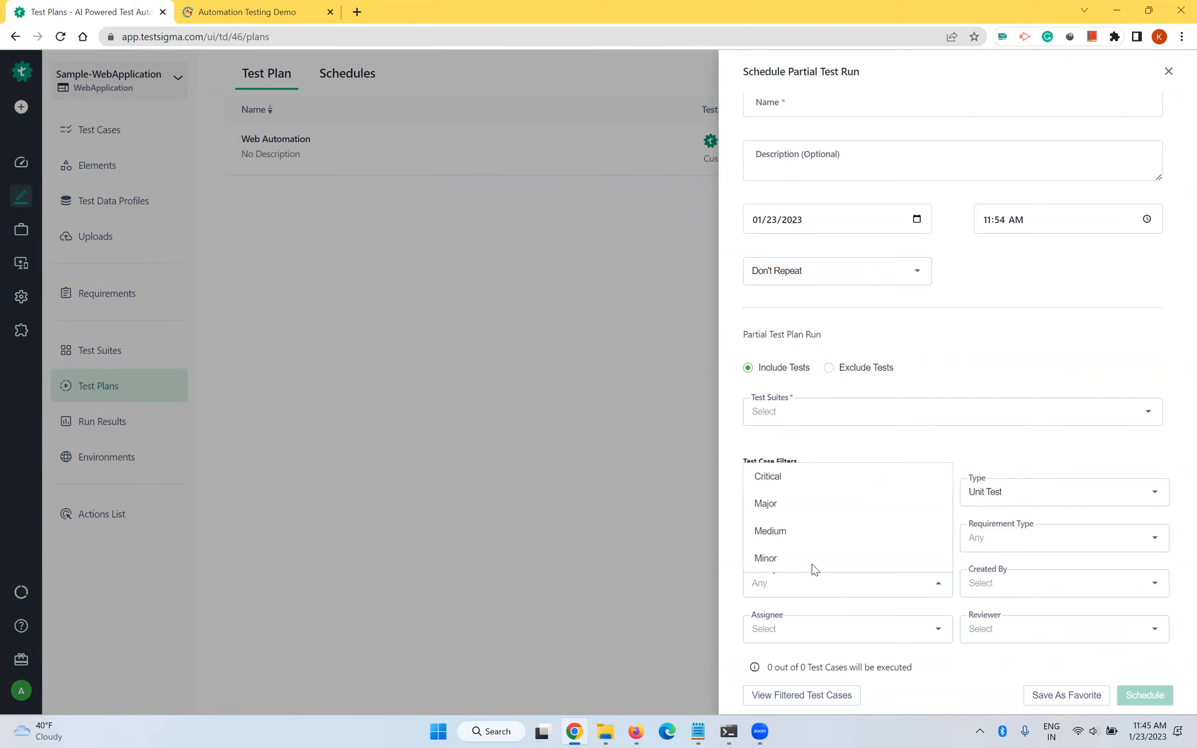
left_click(784, 489)
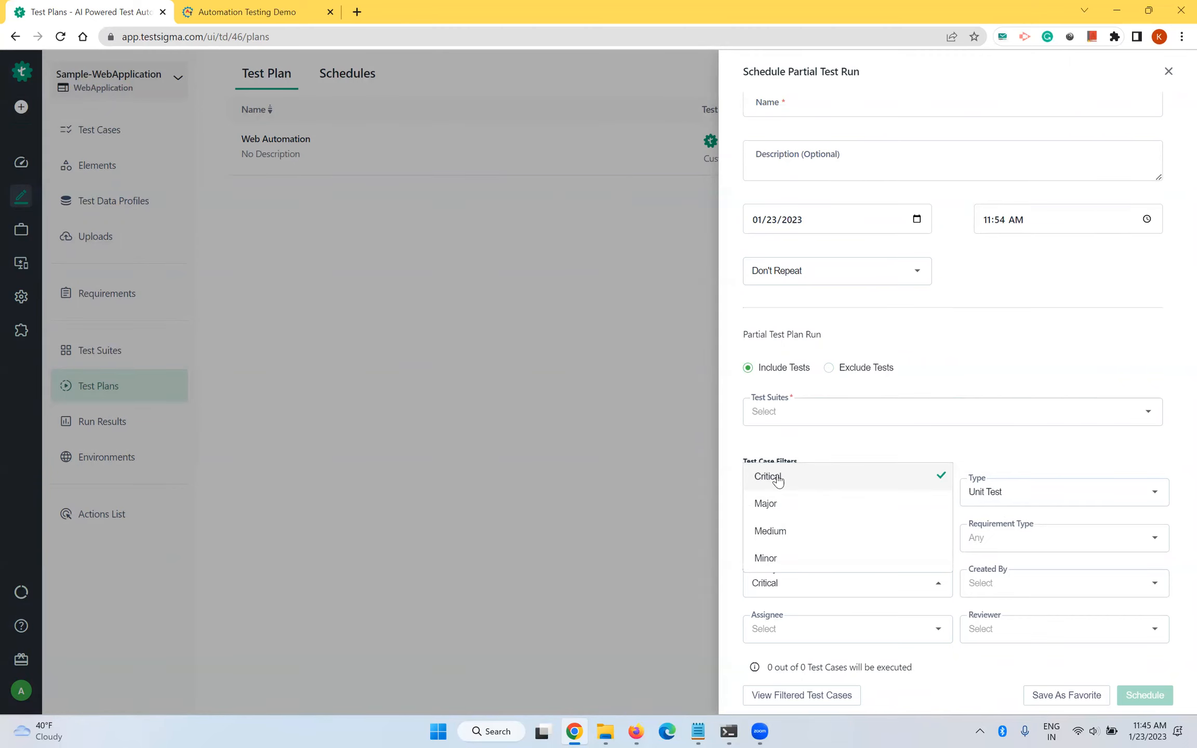
left_click(973, 589)
left_click(973, 589)
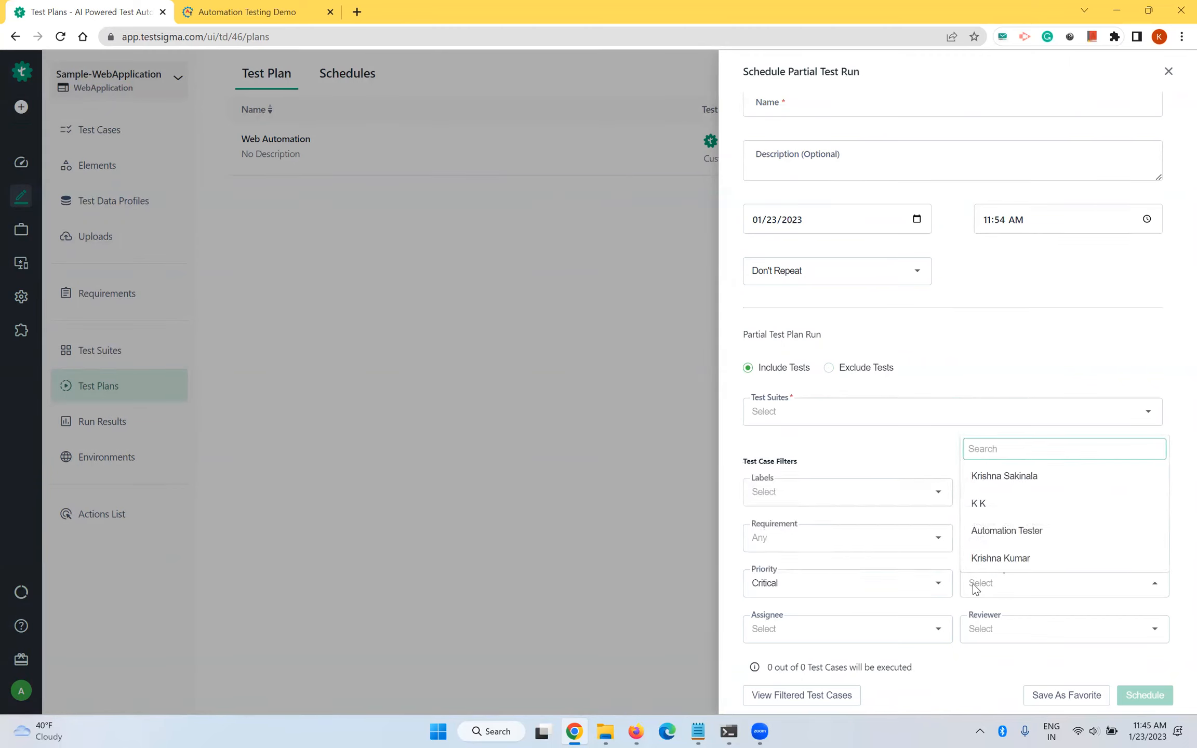
left_click(1026, 483)
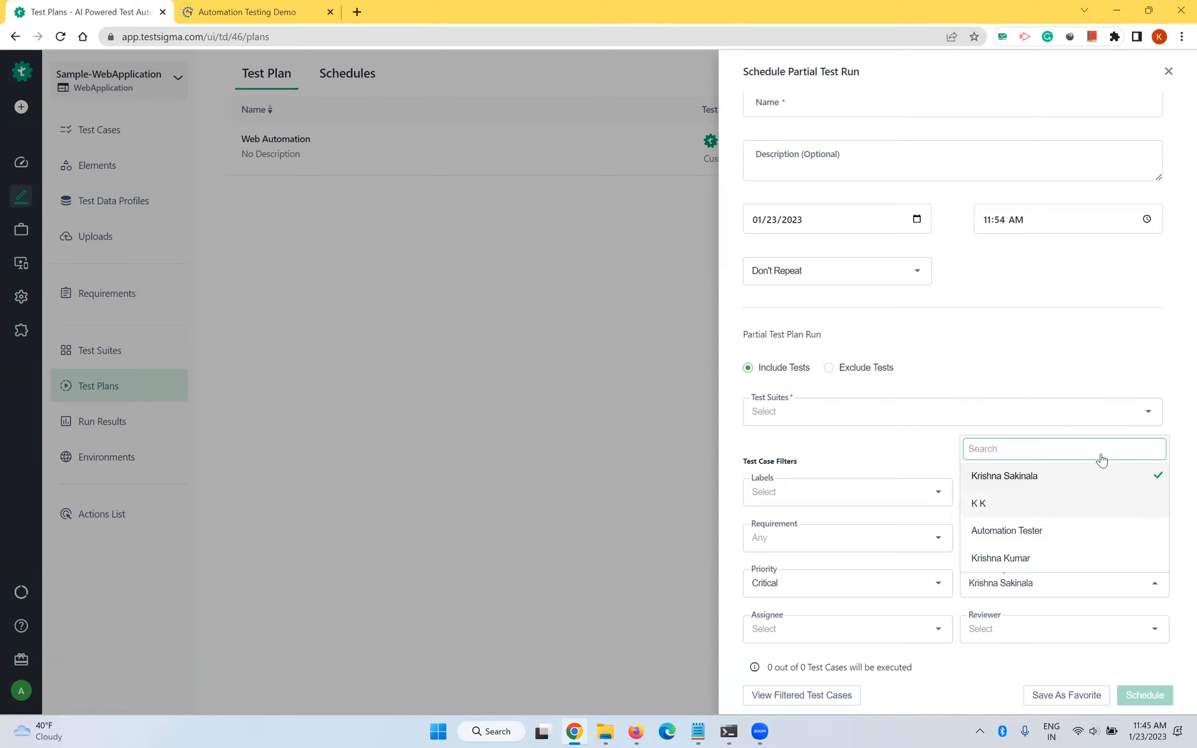
left_click(908, 452)
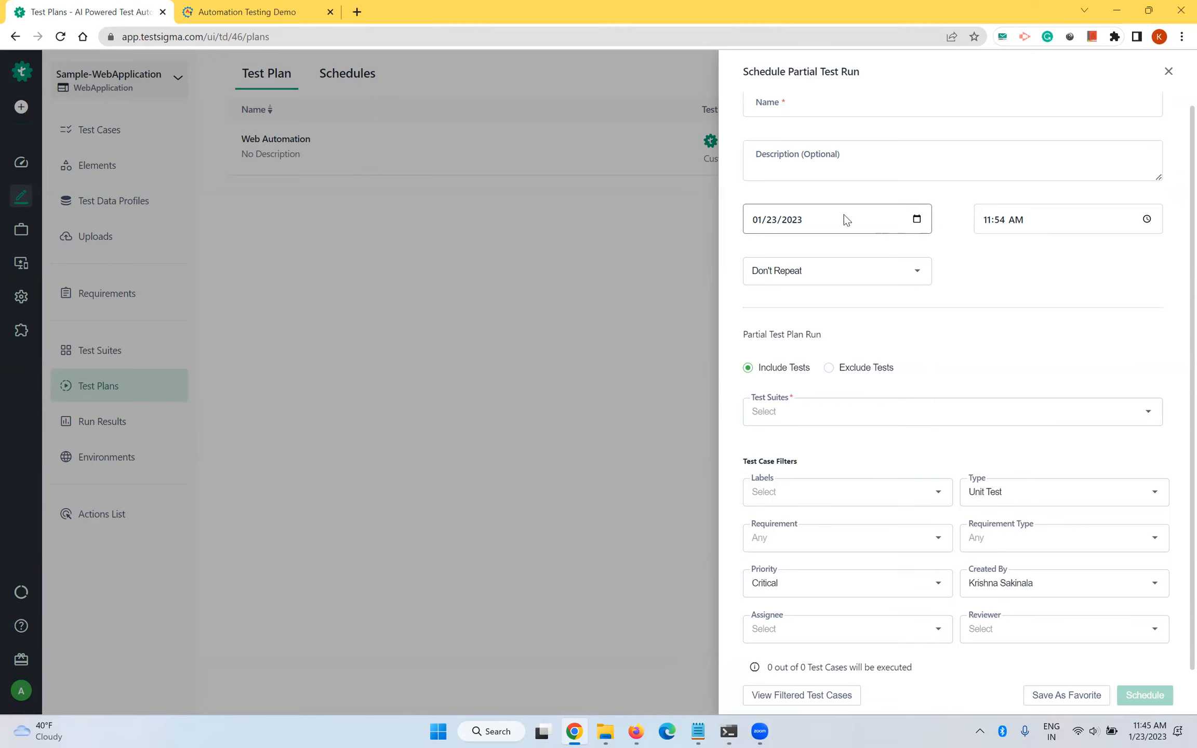
left_click(1168, 72)
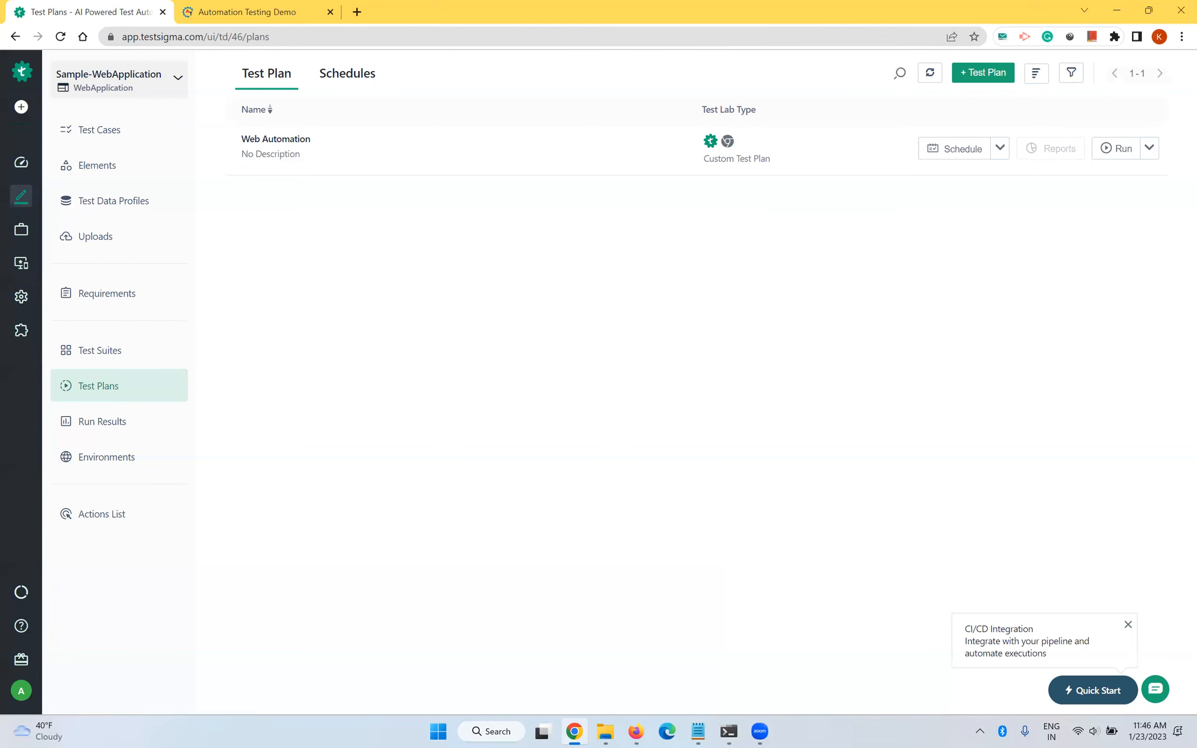
Check the topic list in Notepad, and open the For Loop Demo test case in Testsigma to review its steps
key("alt+Tab")
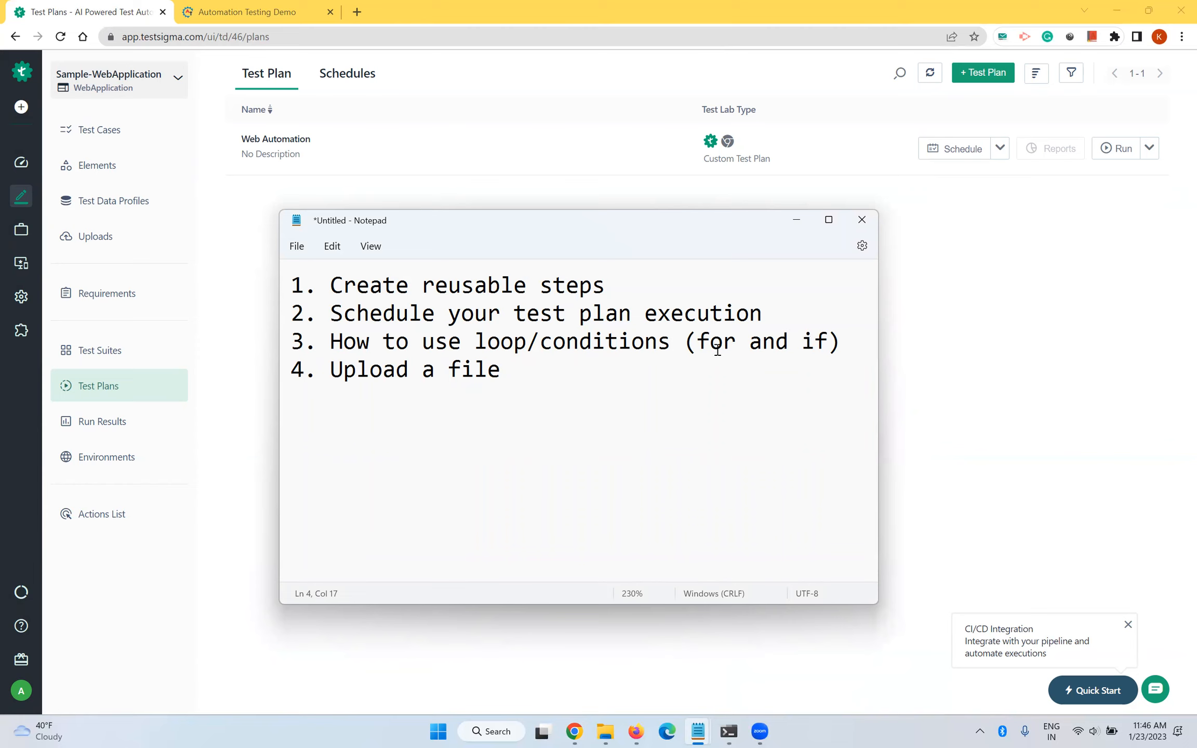
left_click(919, 308)
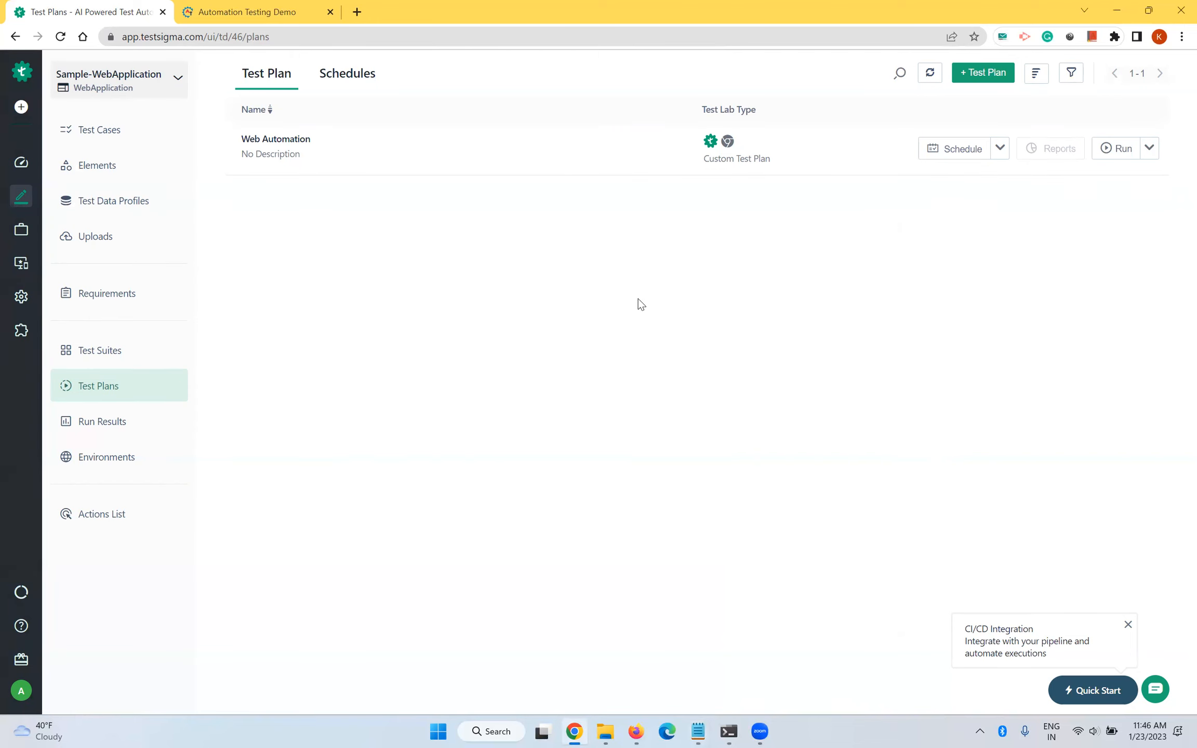
left_click(107, 130)
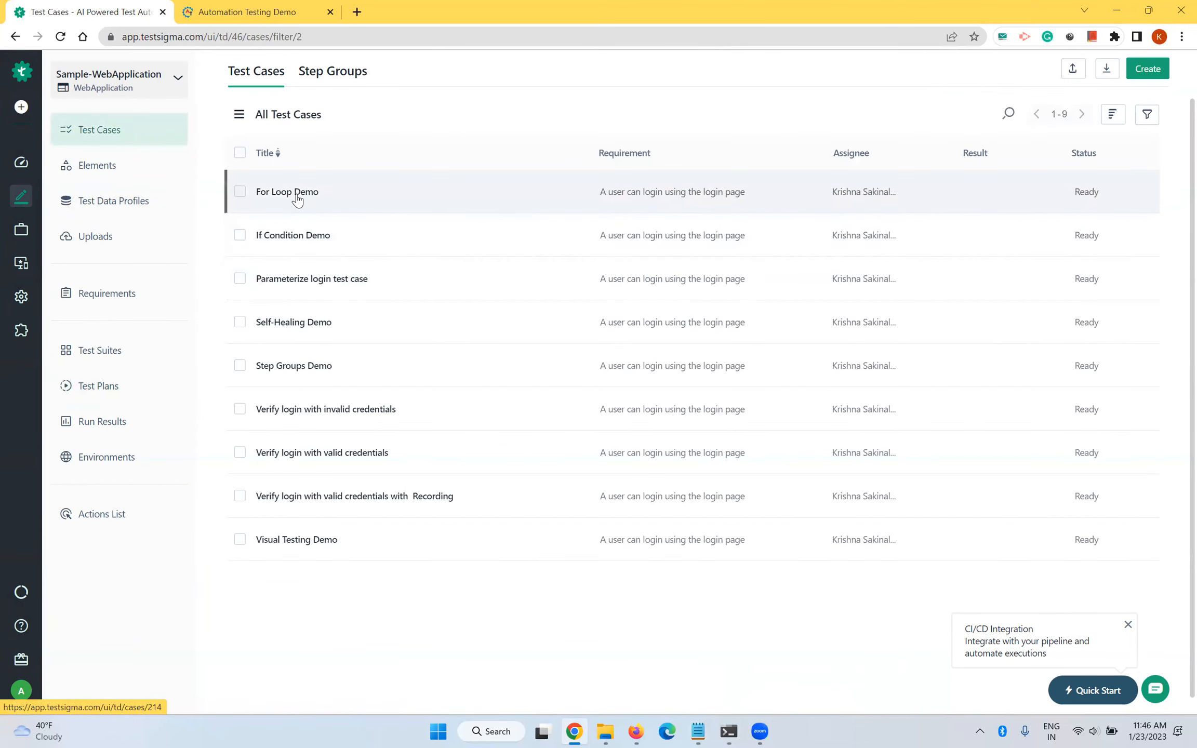
left_click(296, 195)
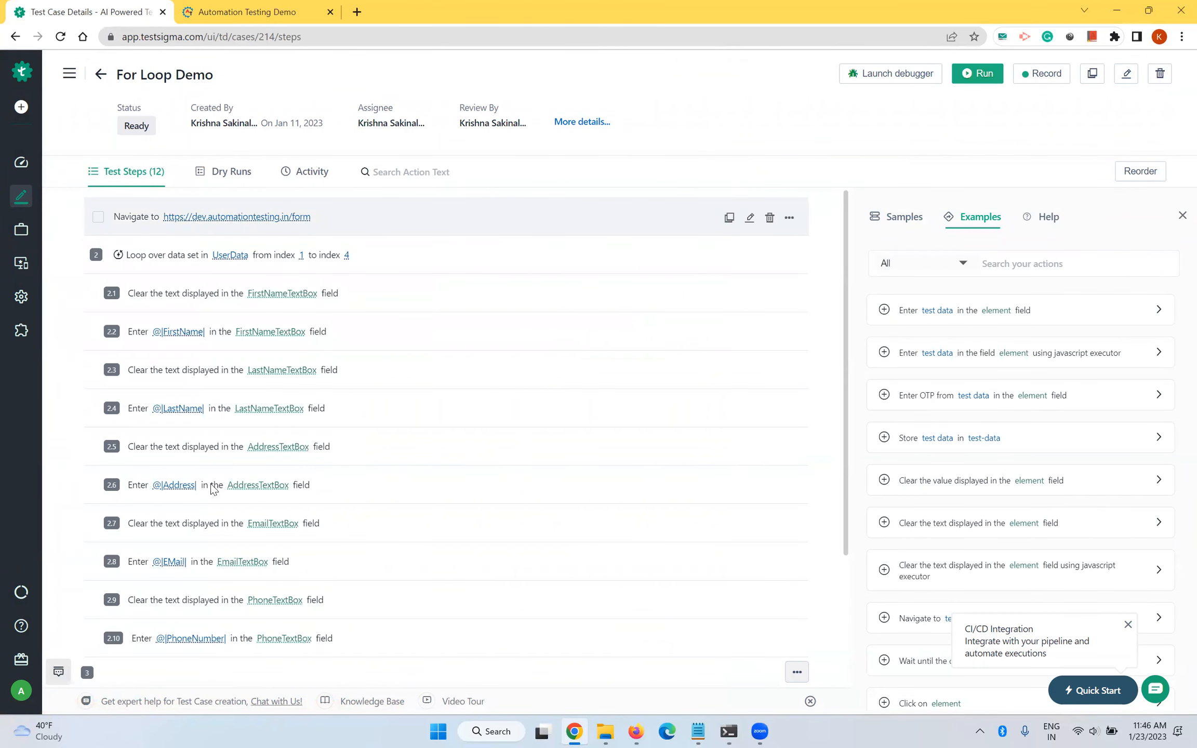
scroll(210, 488, "down", 2)
scroll(212, 489, "up", 1)
scroll(212, 490, "up", 1)
Examine the Register Form fields on the Automation Testing Demo page, and return to the For Loop Demo test case
left_click(278, 13)
left_click(413, 172)
left_click(375, 254)
left_click(400, 325)
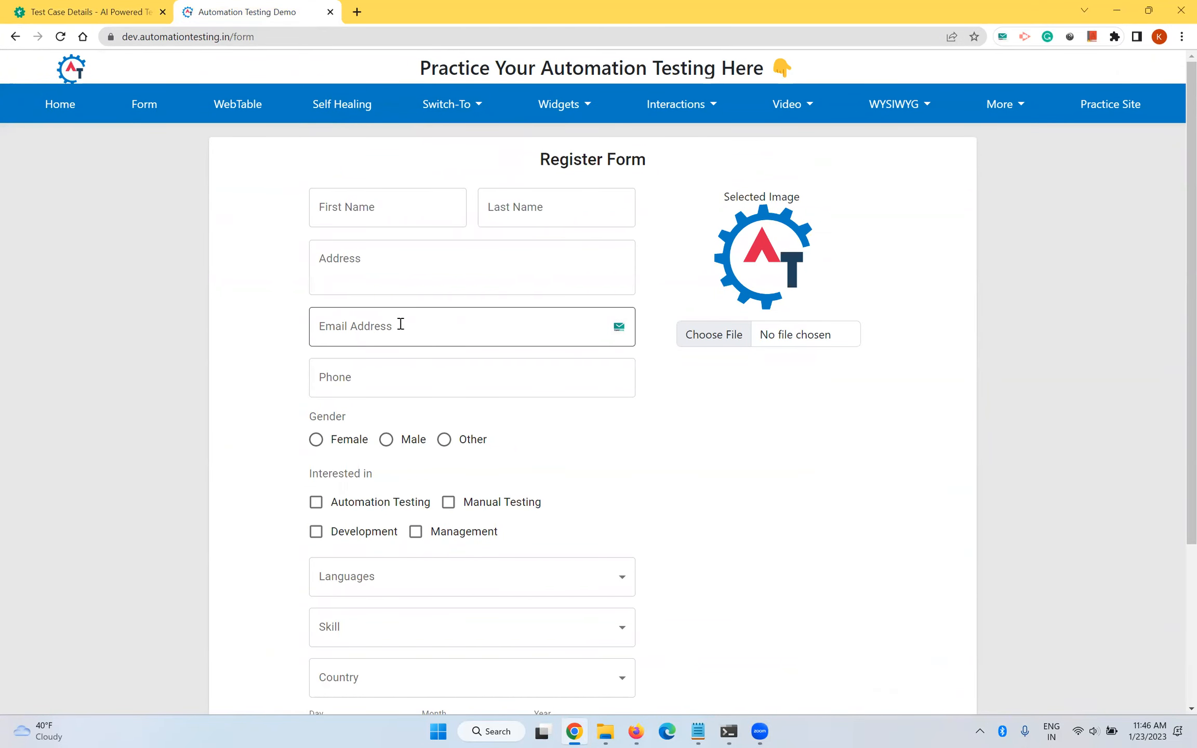
scroll(490, 358, "down", 4)
scroll(489, 358, "up", 4)
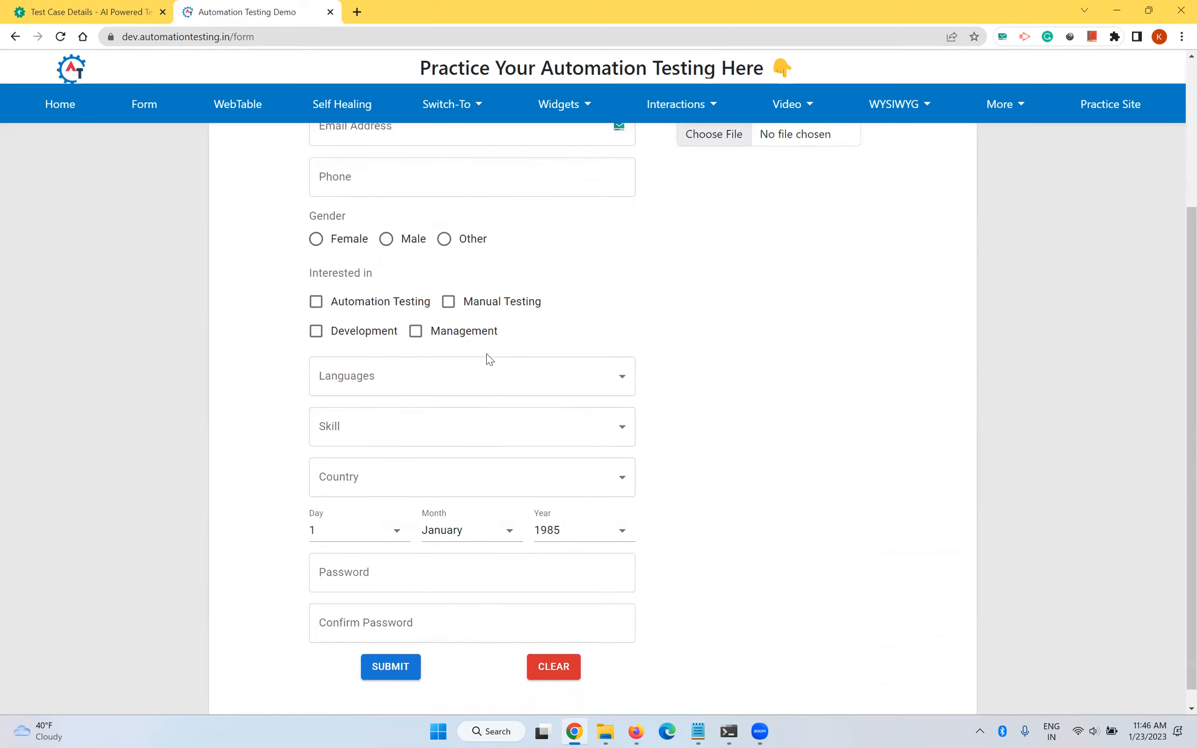
left_click(402, 231)
left_click(467, 262)
left_click(567, 324)
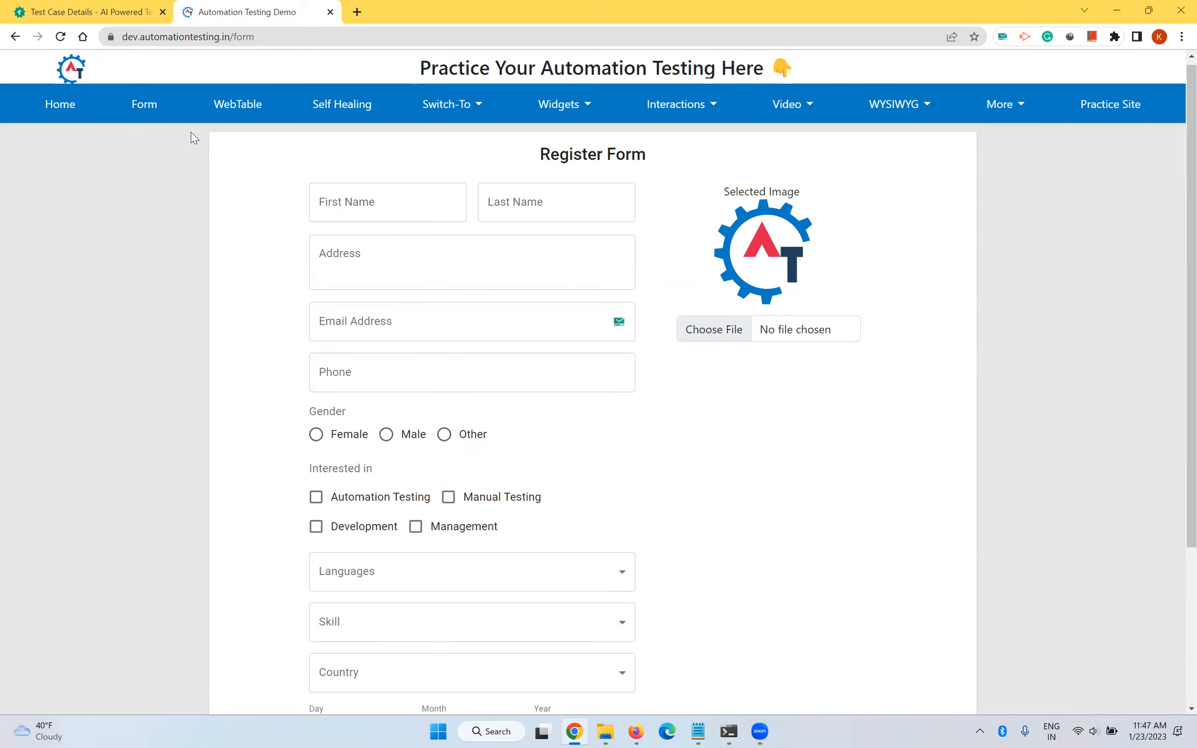
left_click(102, 13)
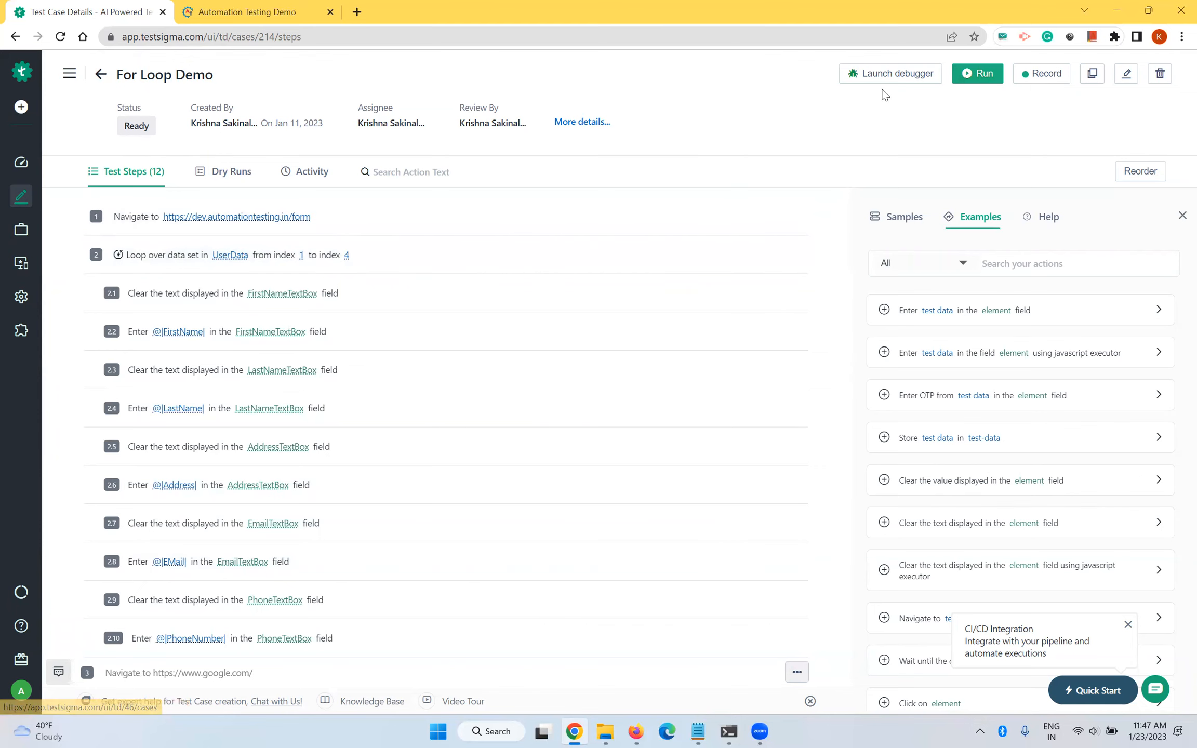
Open the UserData test data profile, examine all columns of its data sets, and return to the profile list
left_click(1124, 78)
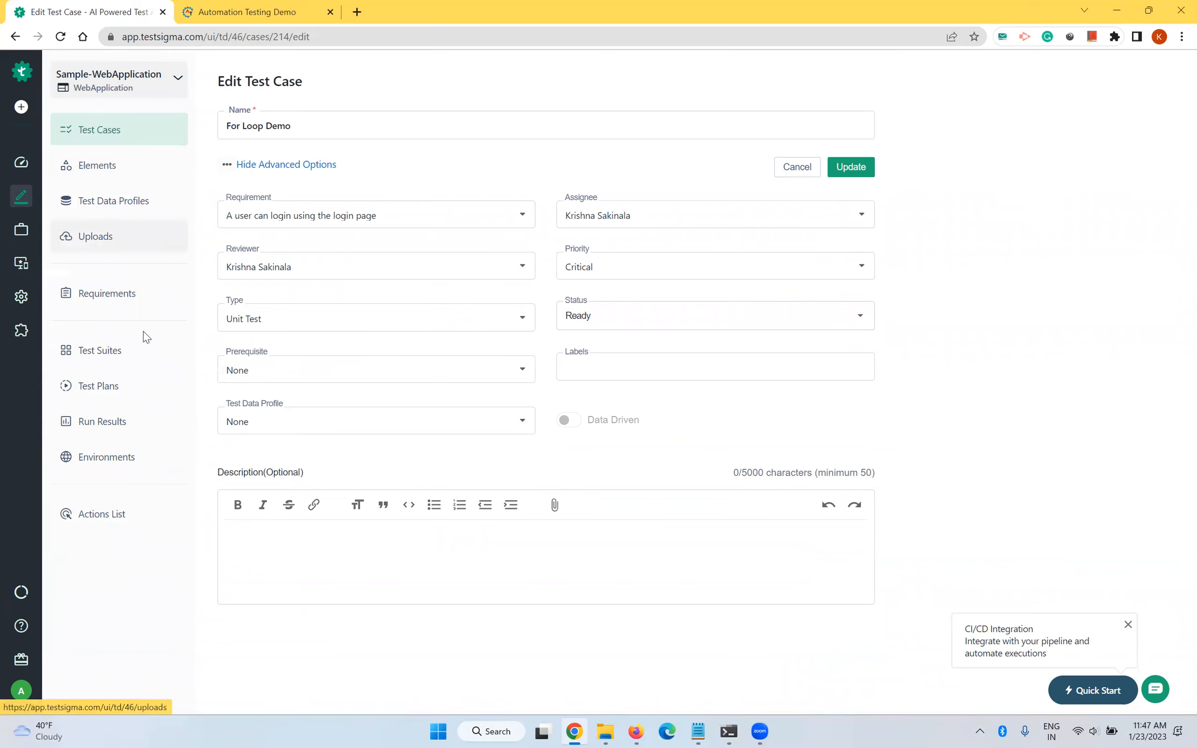
left_click(113, 201)
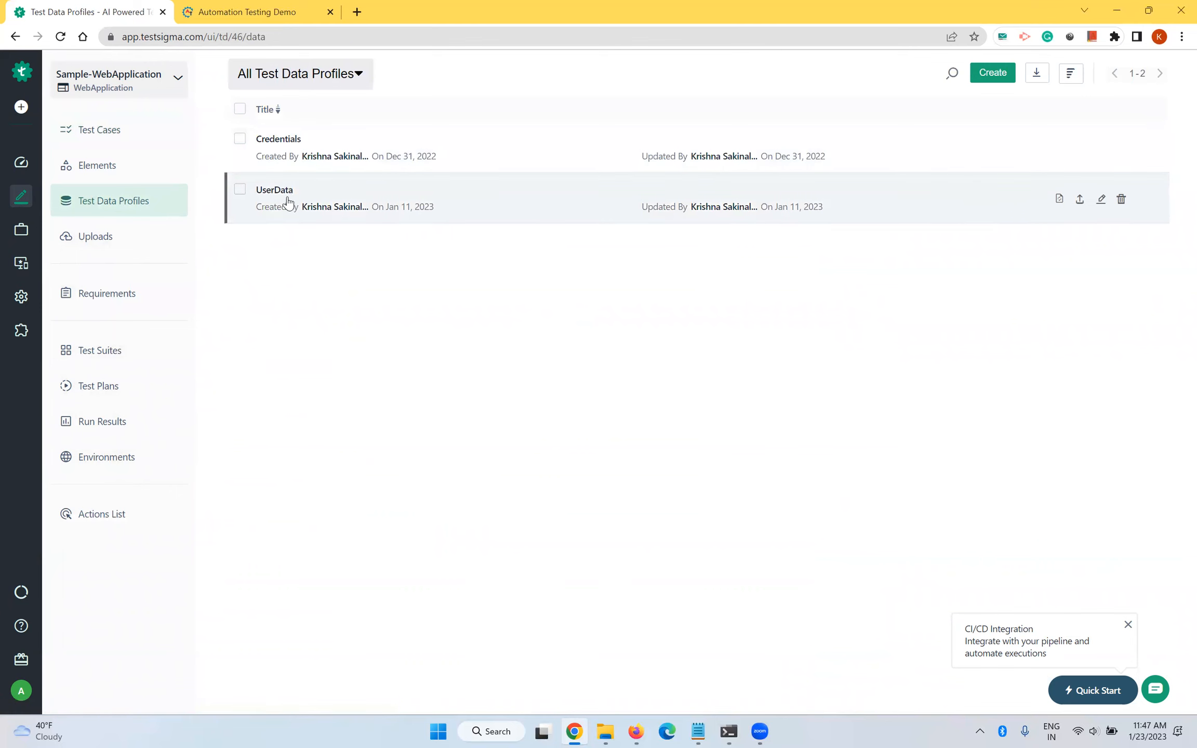
left_click(283, 200)
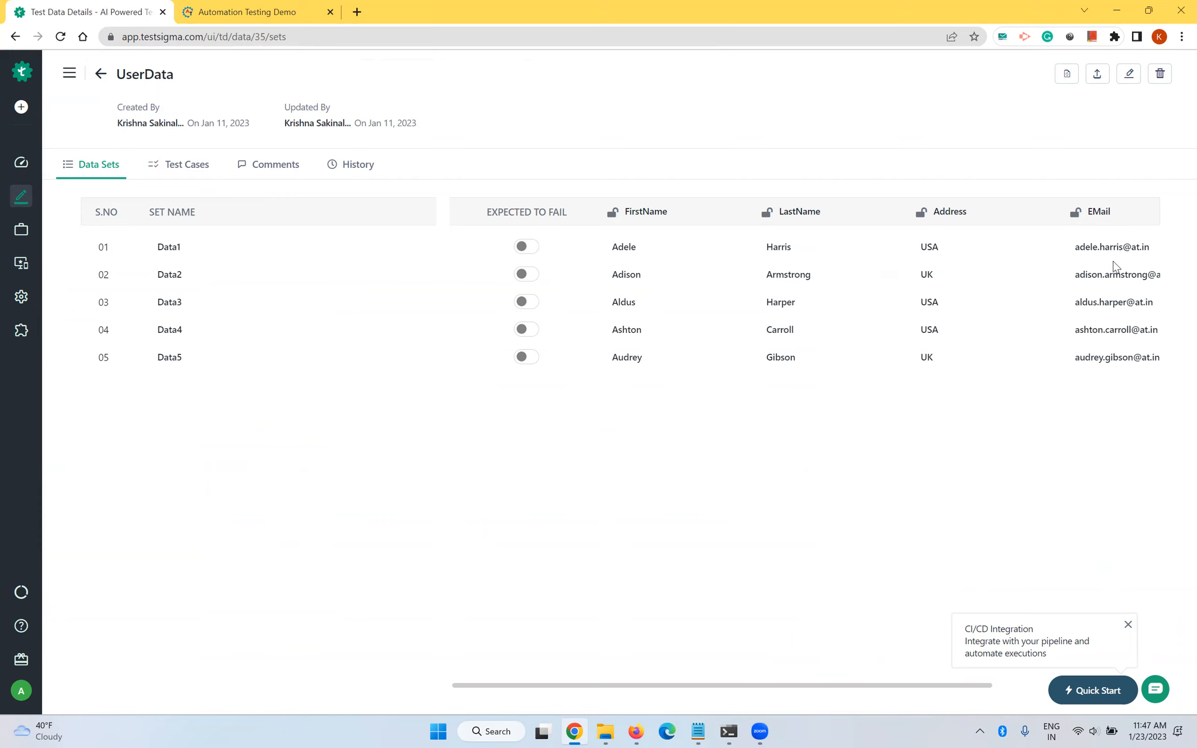
scroll(961, 343, "right", 5)
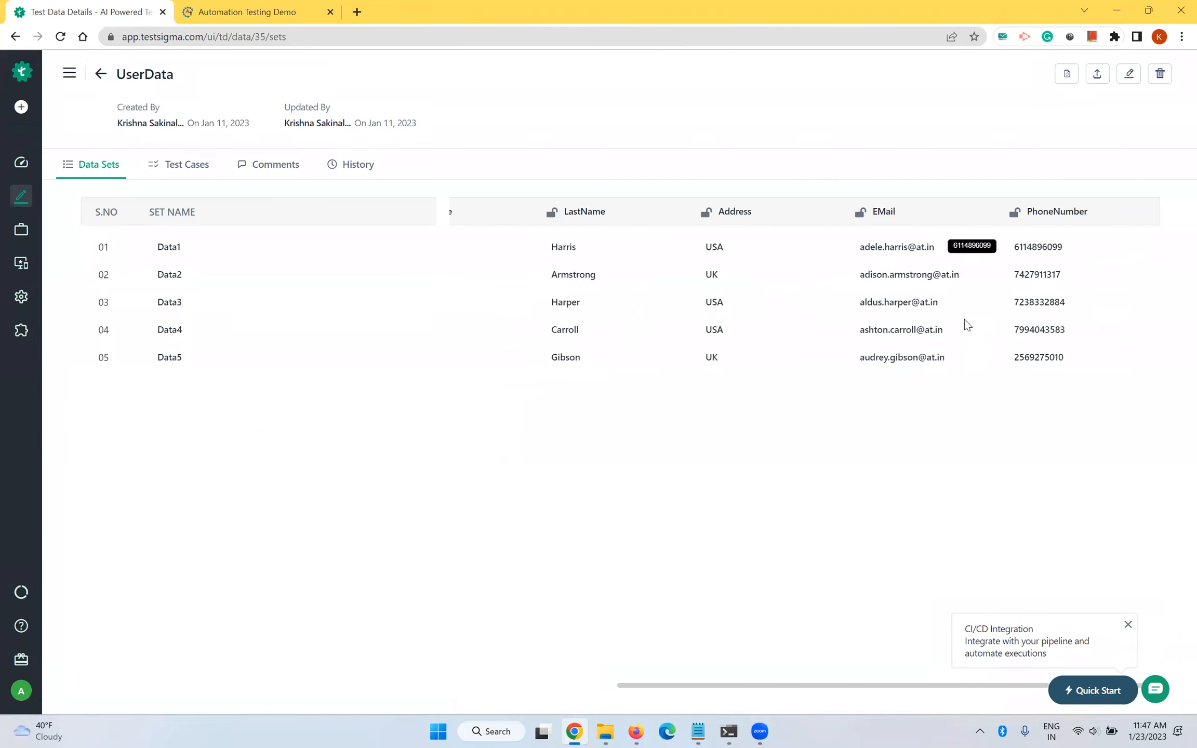
scroll(651, 559, "left", 5)
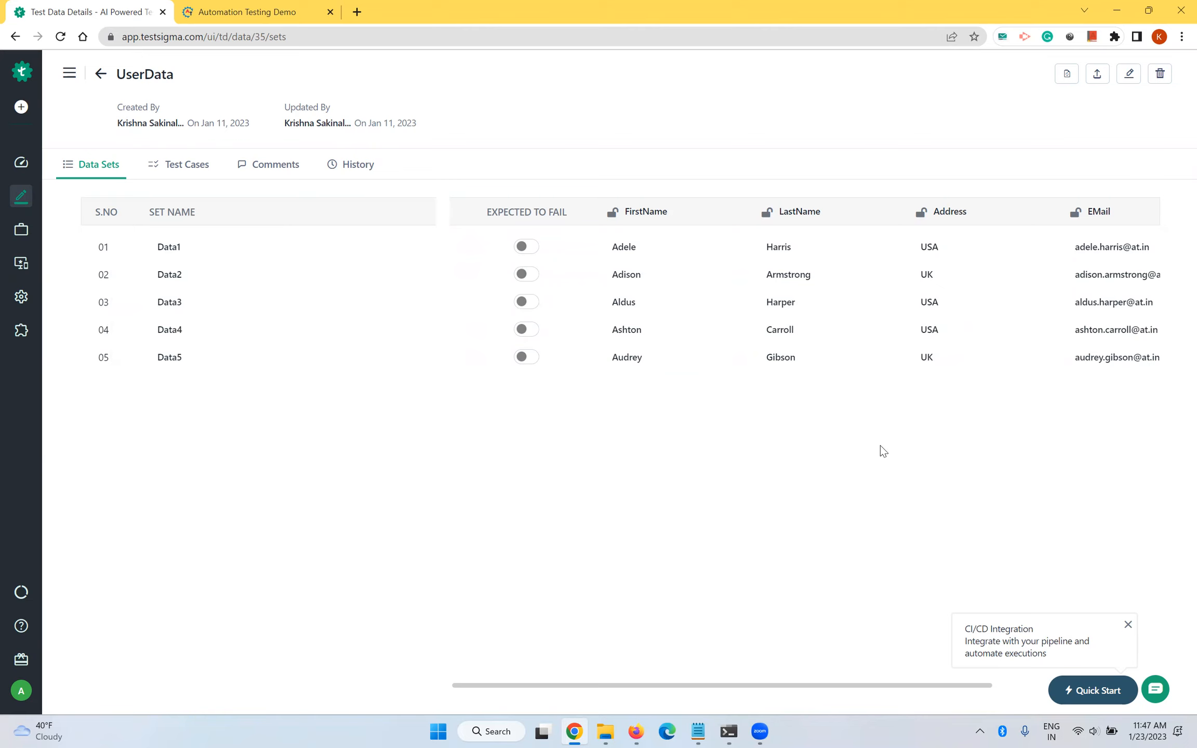
scroll(881, 448, "right", 5)
scroll(881, 448, "left", 5)
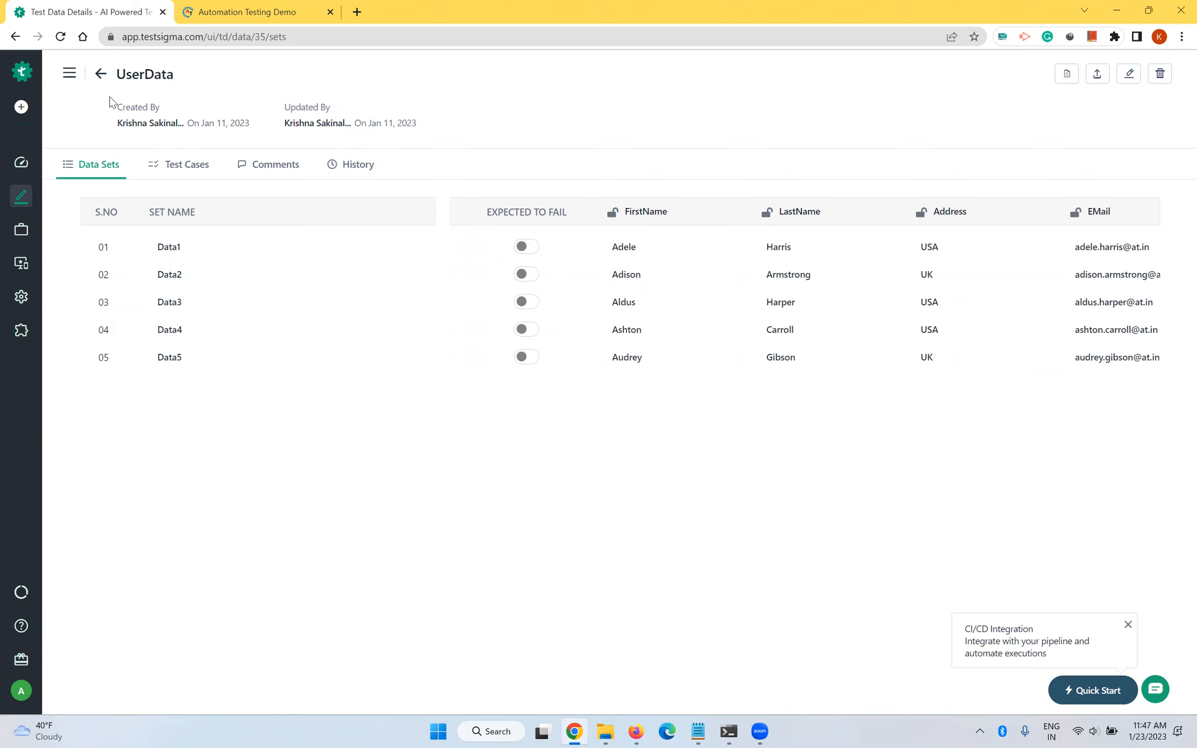
left_click(100, 73)
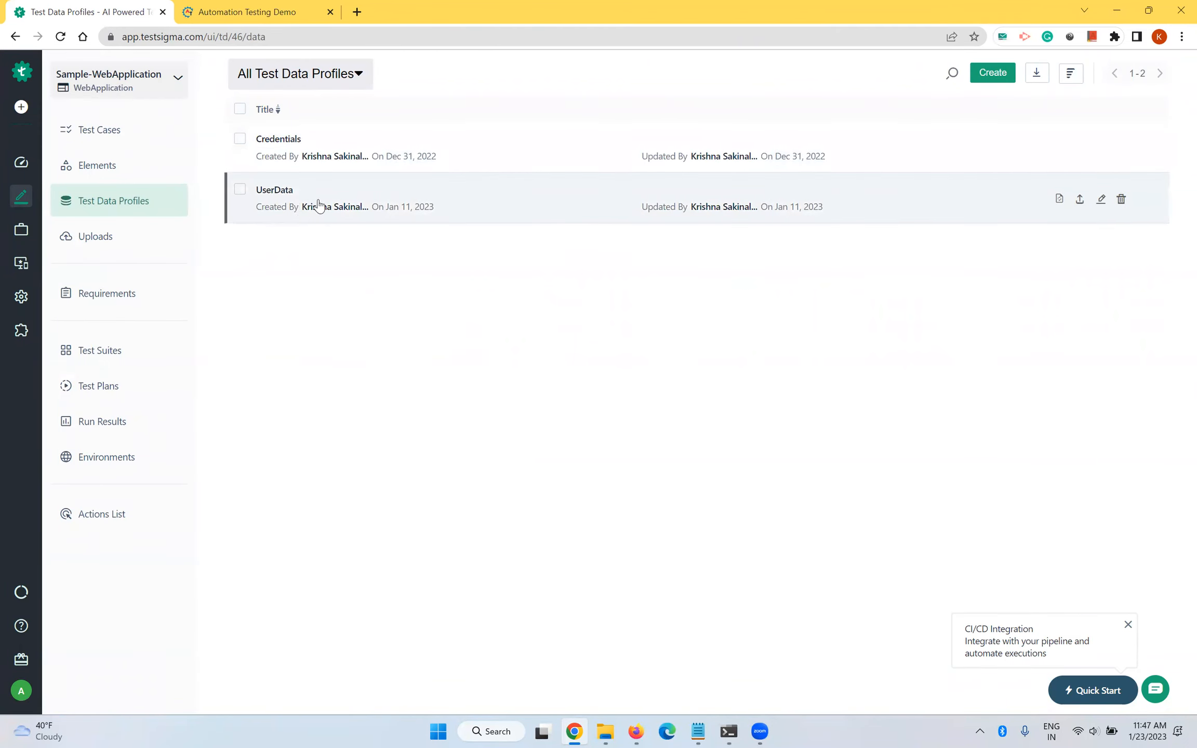
mouse_move(367, 212)
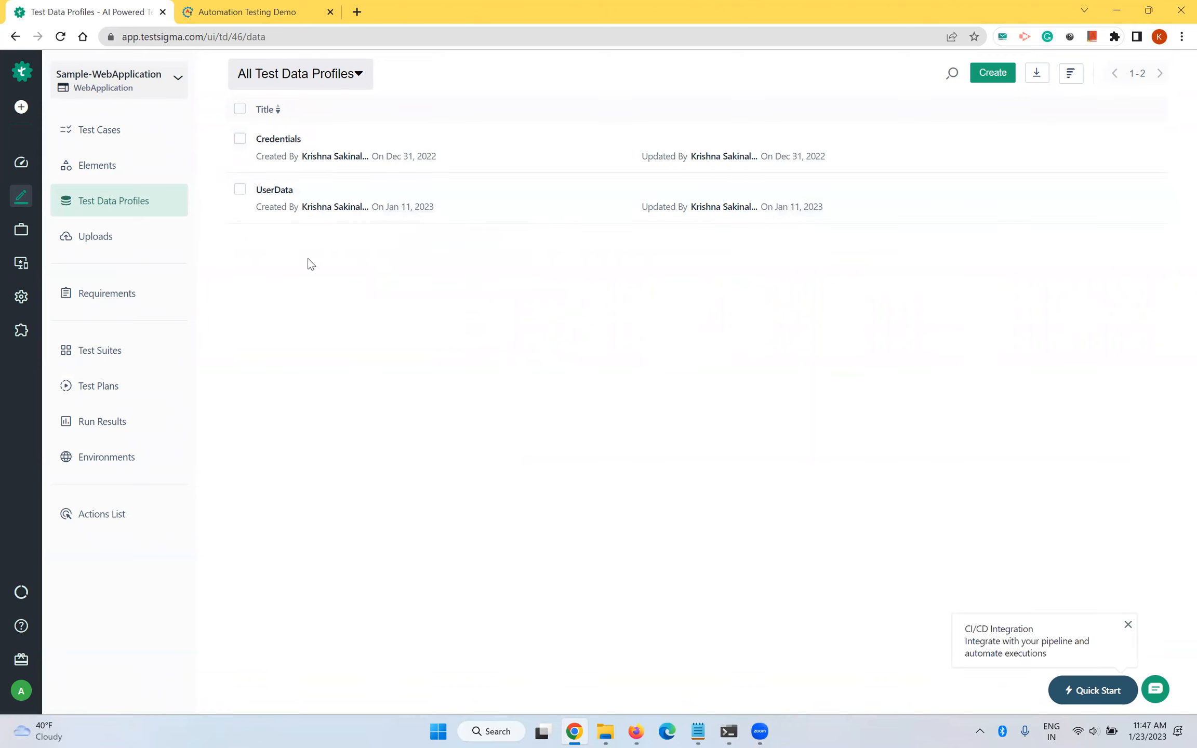
Reopen the For Loop Demo test case and view the available For Loop actions for a new step, without creating one
left_click(110, 134)
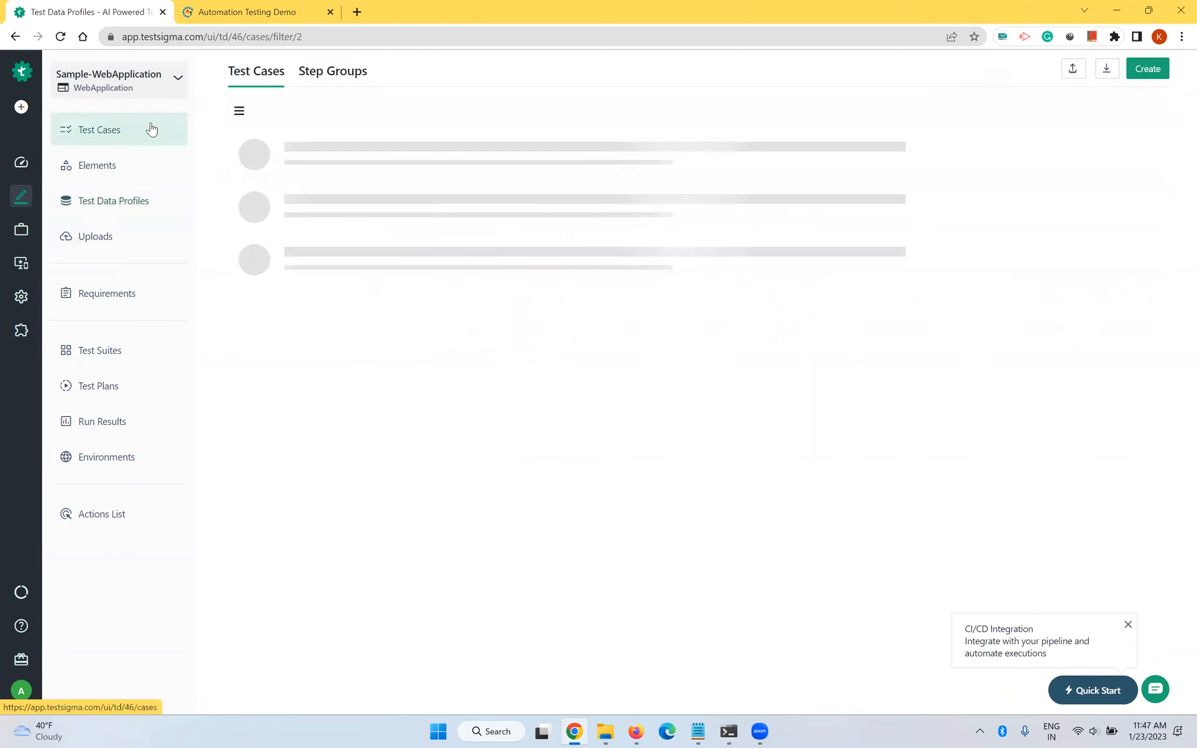
left_click(313, 204)
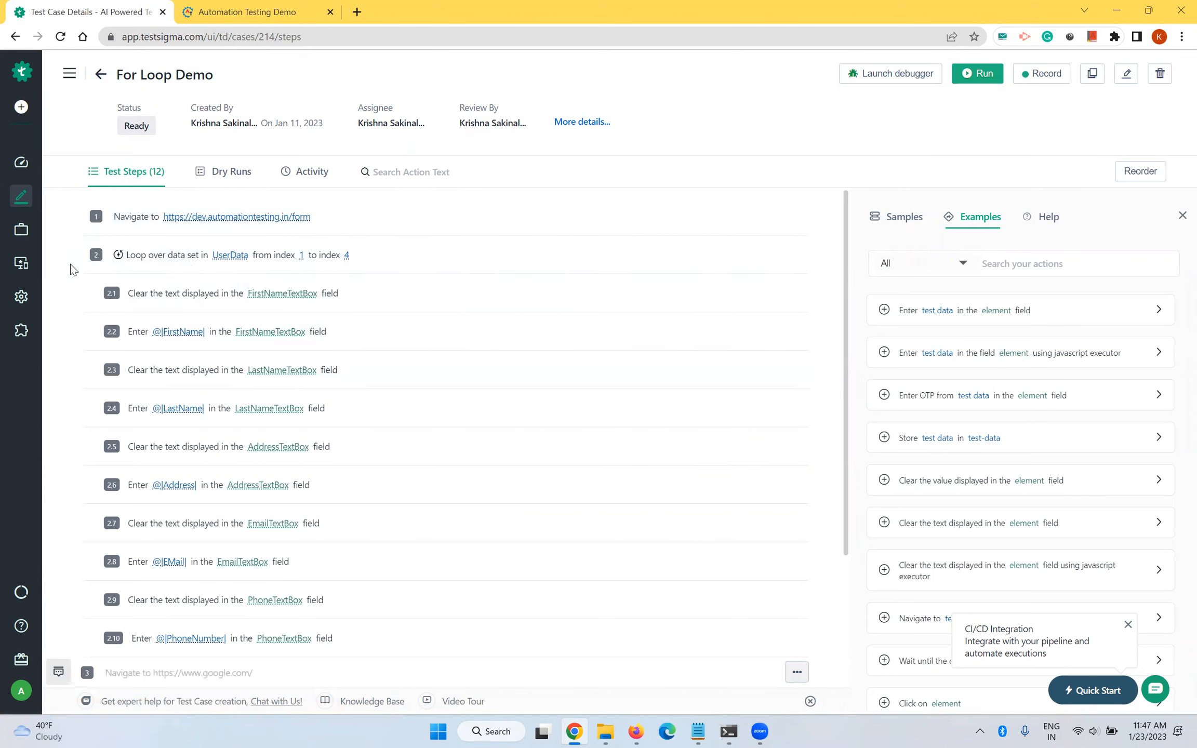
scroll(347, 299, "down", 4)
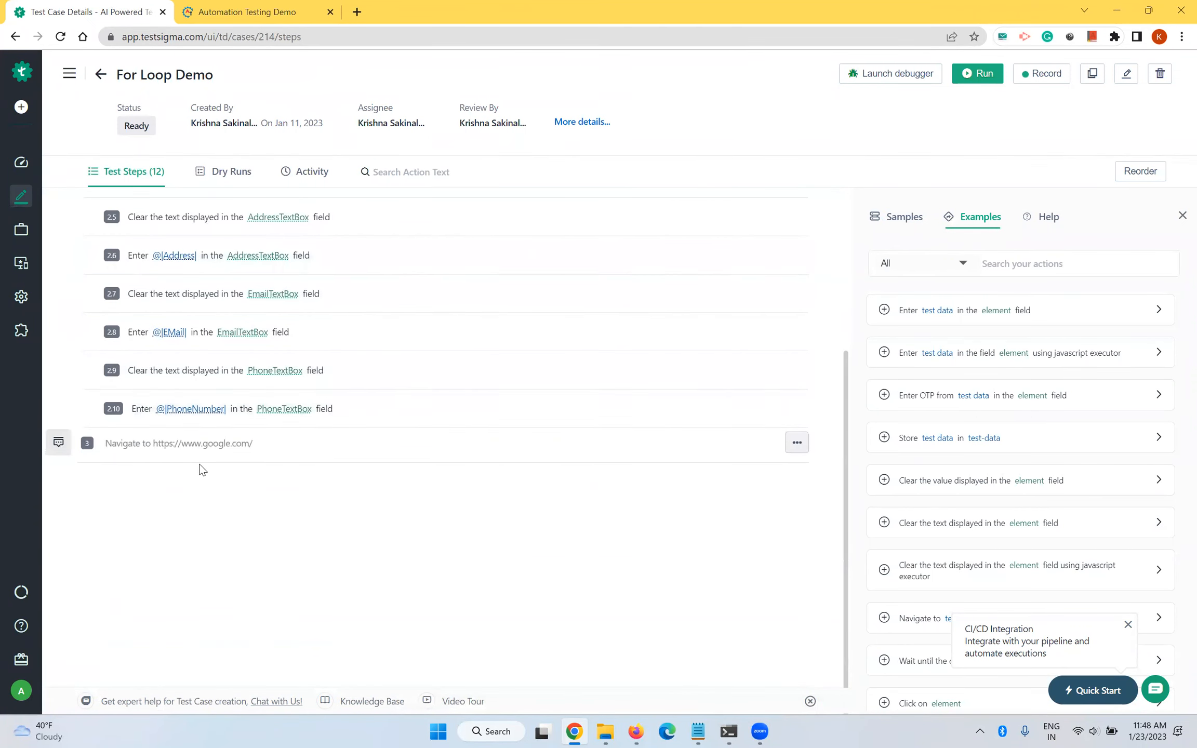
left_click(59, 448)
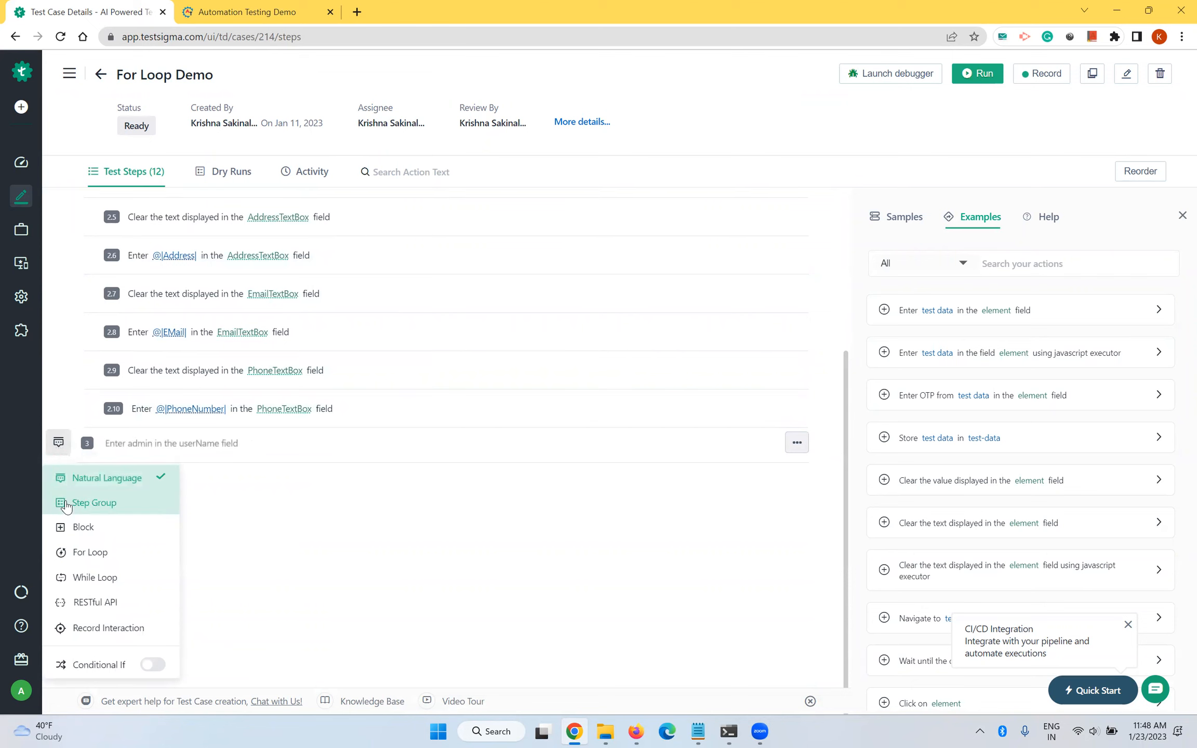
left_click(89, 552)
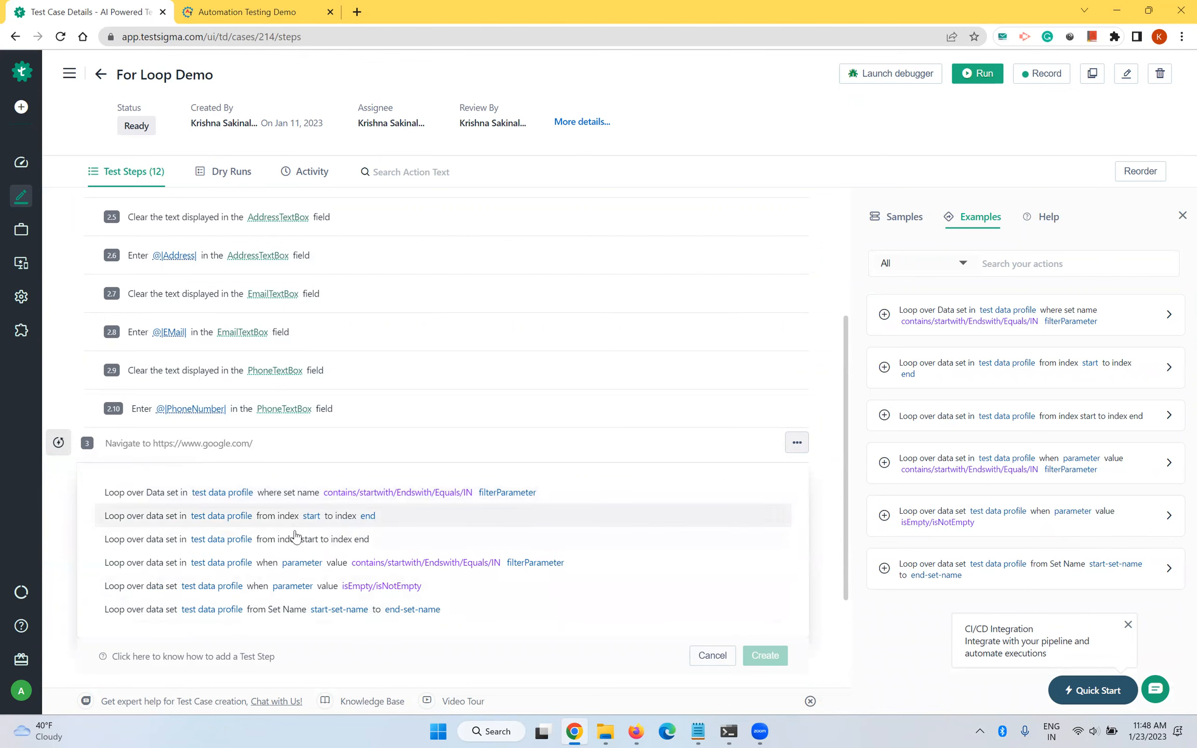
left_click(711, 656)
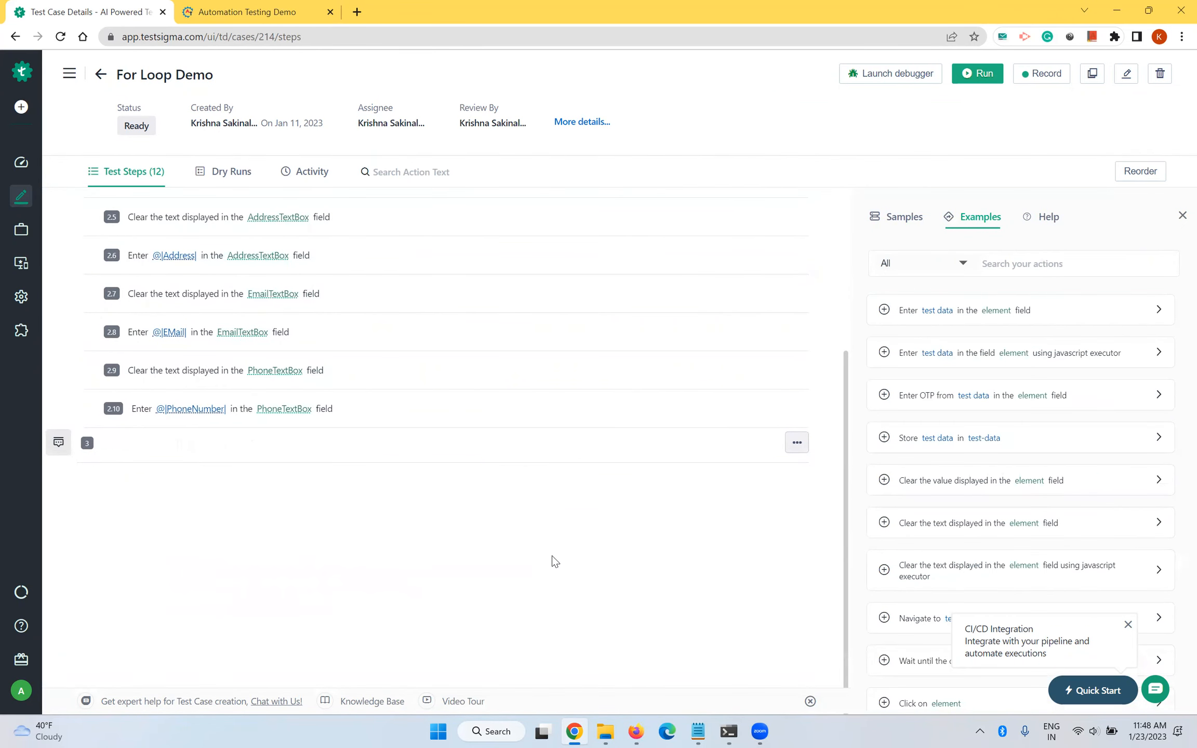
Start a new step inside the UserData loop, leave it unsaved, and reopen For Loop Demo to review the looped steps
scroll(552, 561, "up", 5)
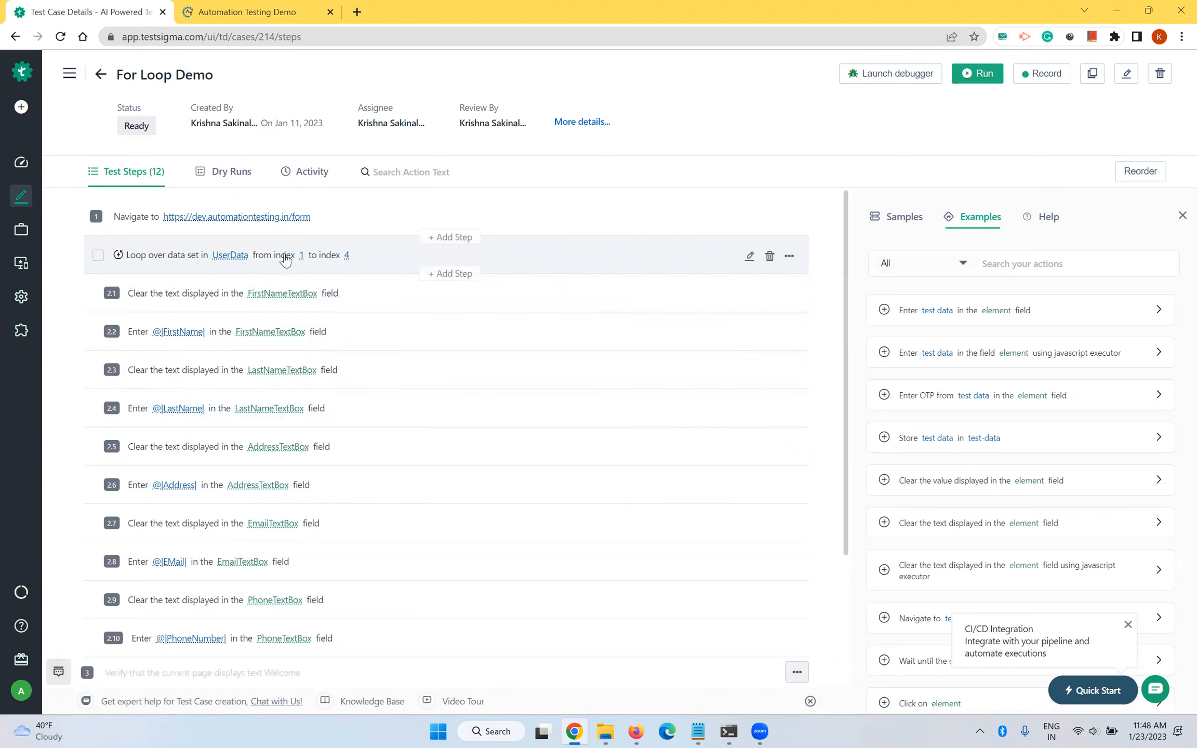
left_click(450, 274)
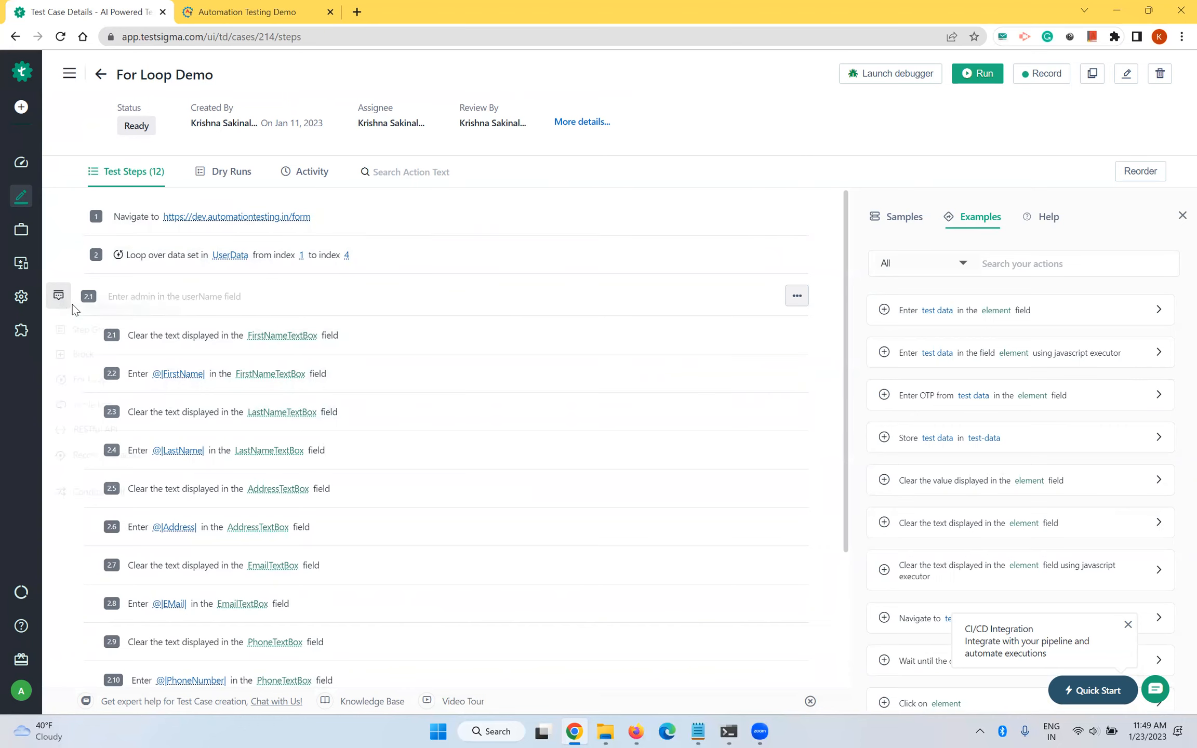
left_click(100, 74)
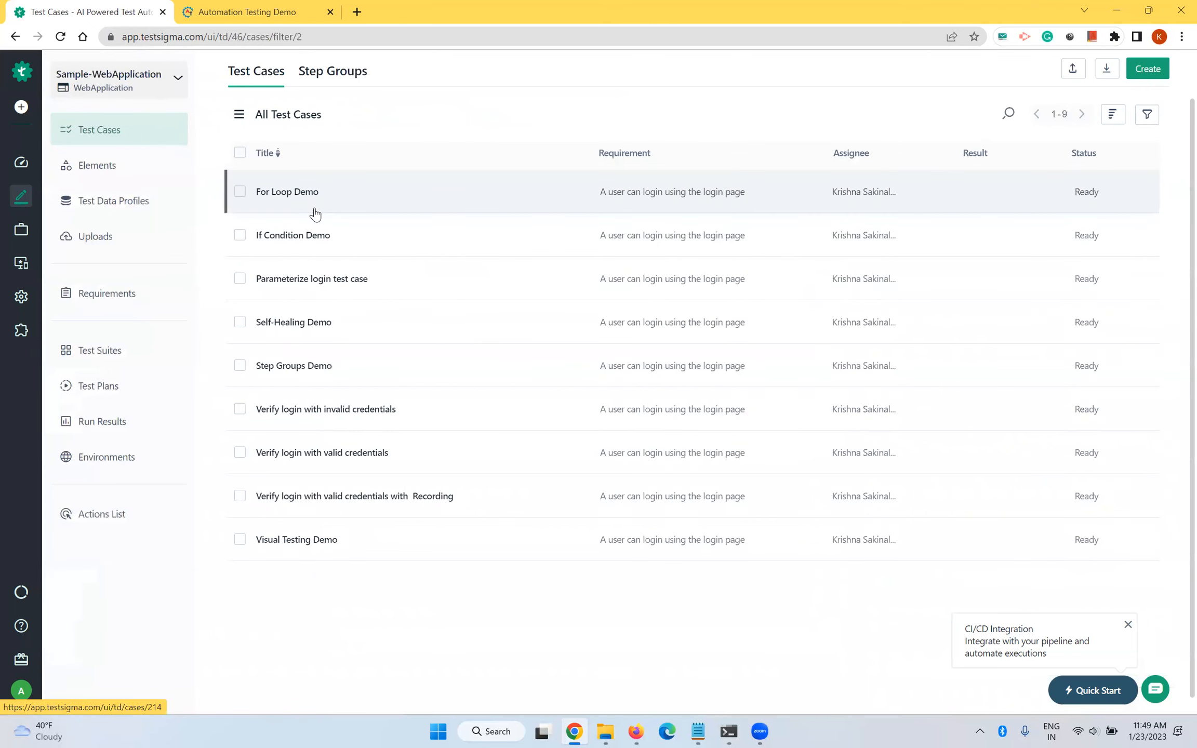
left_click(315, 207)
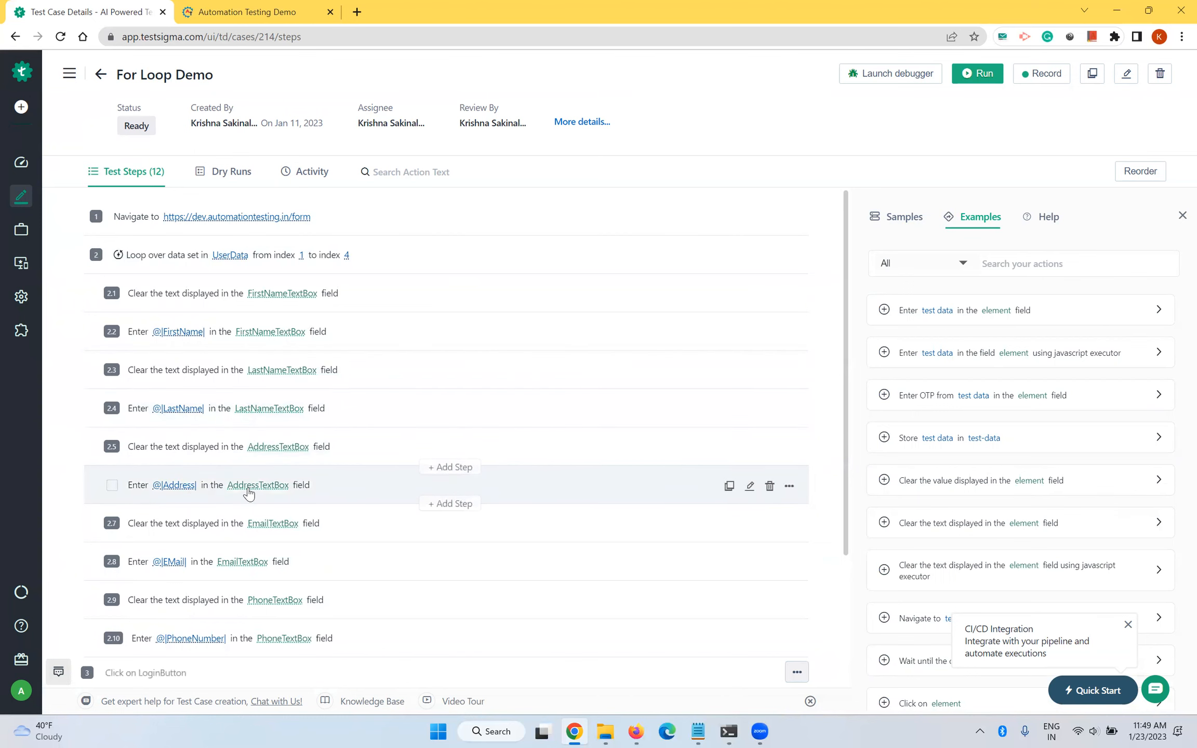
scroll(248, 493, "down", 5)
scroll(248, 491, "up", 5)
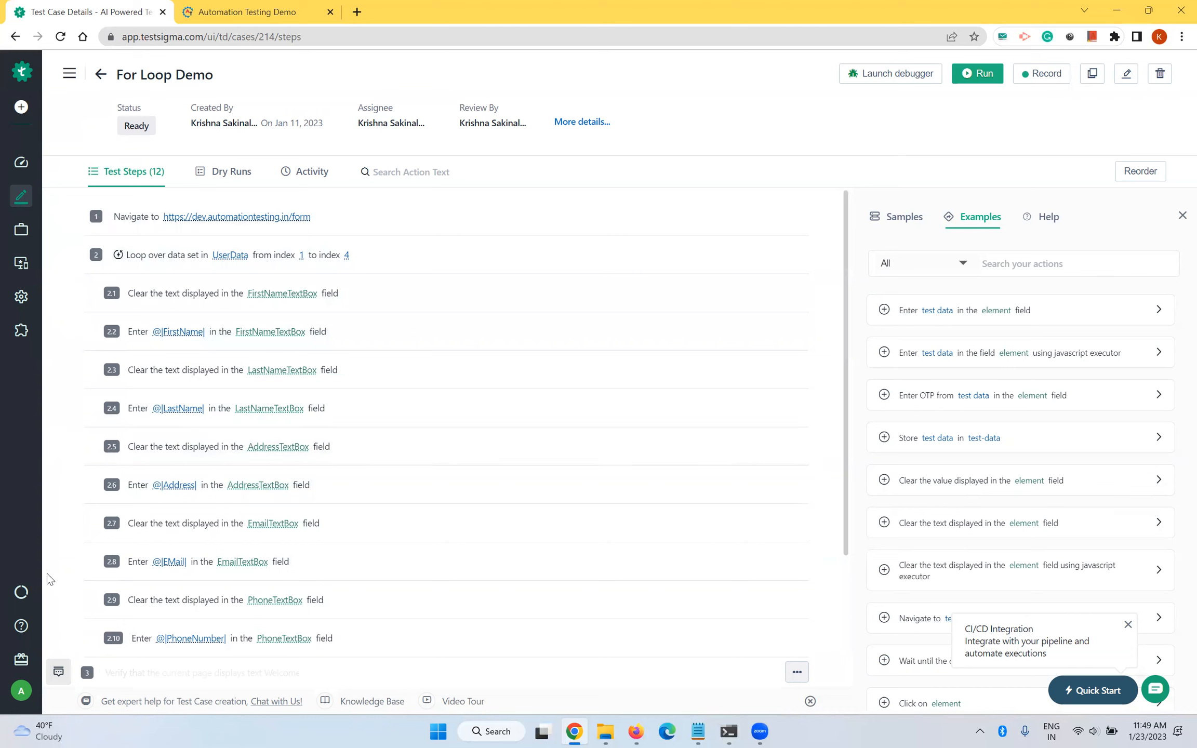
Check the parallel tests usage, and run For Loop Demo on Local Devices using This Machine with Chrome
left_click(20, 592)
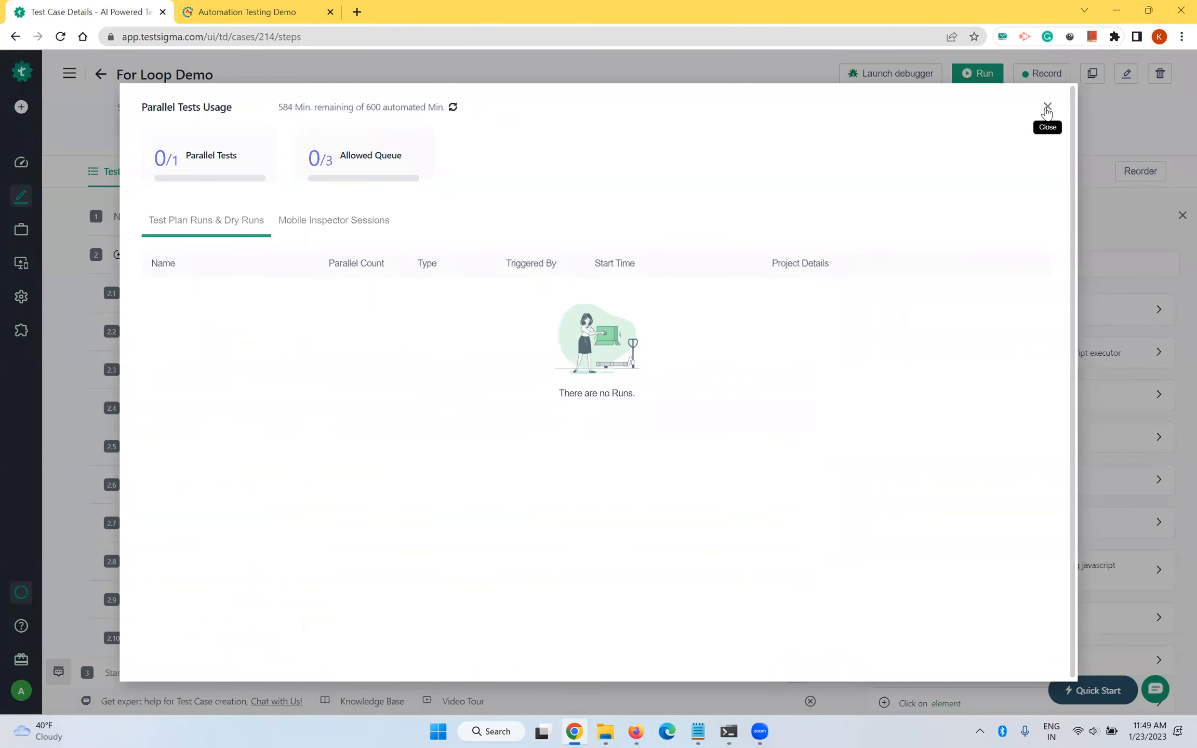
left_click(1047, 107)
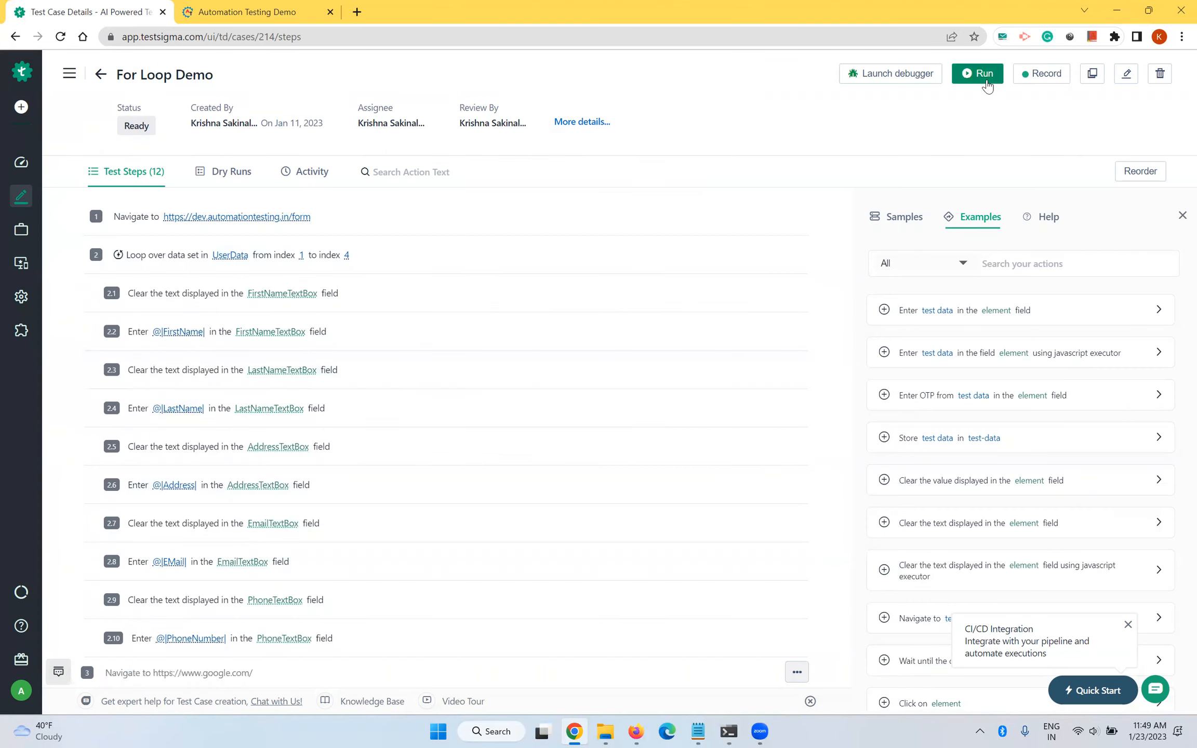
left_click(985, 83)
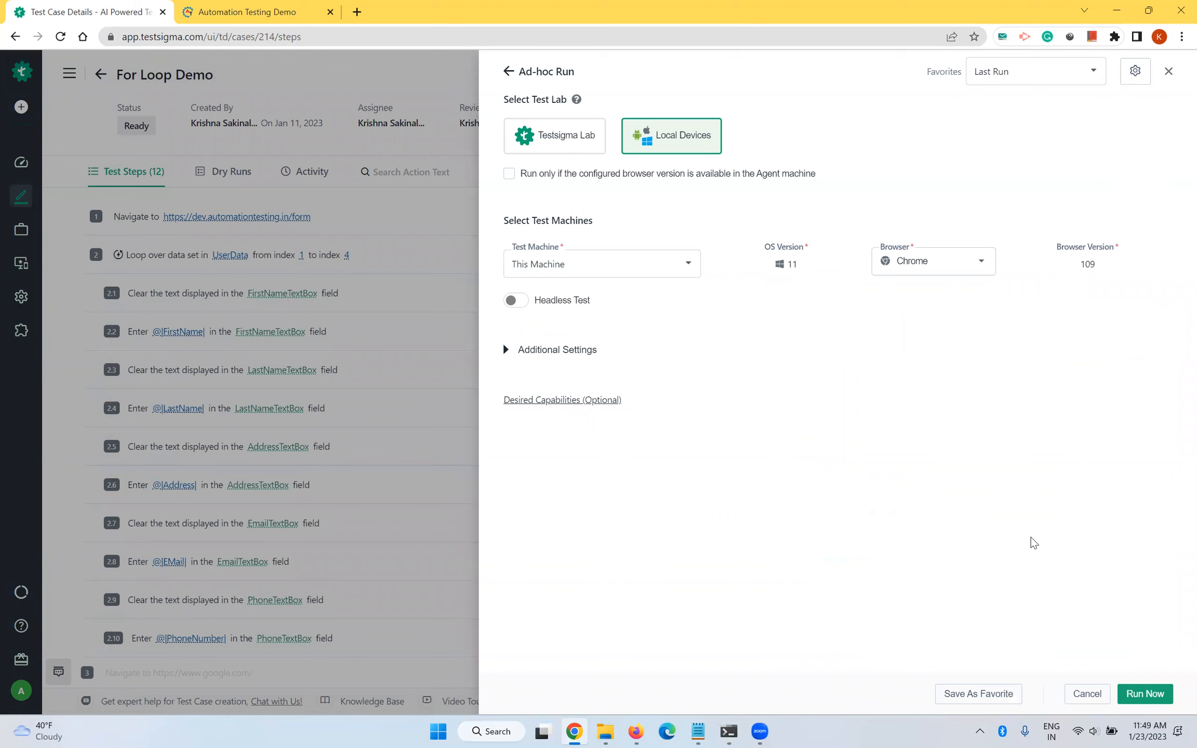
left_click(1144, 694)
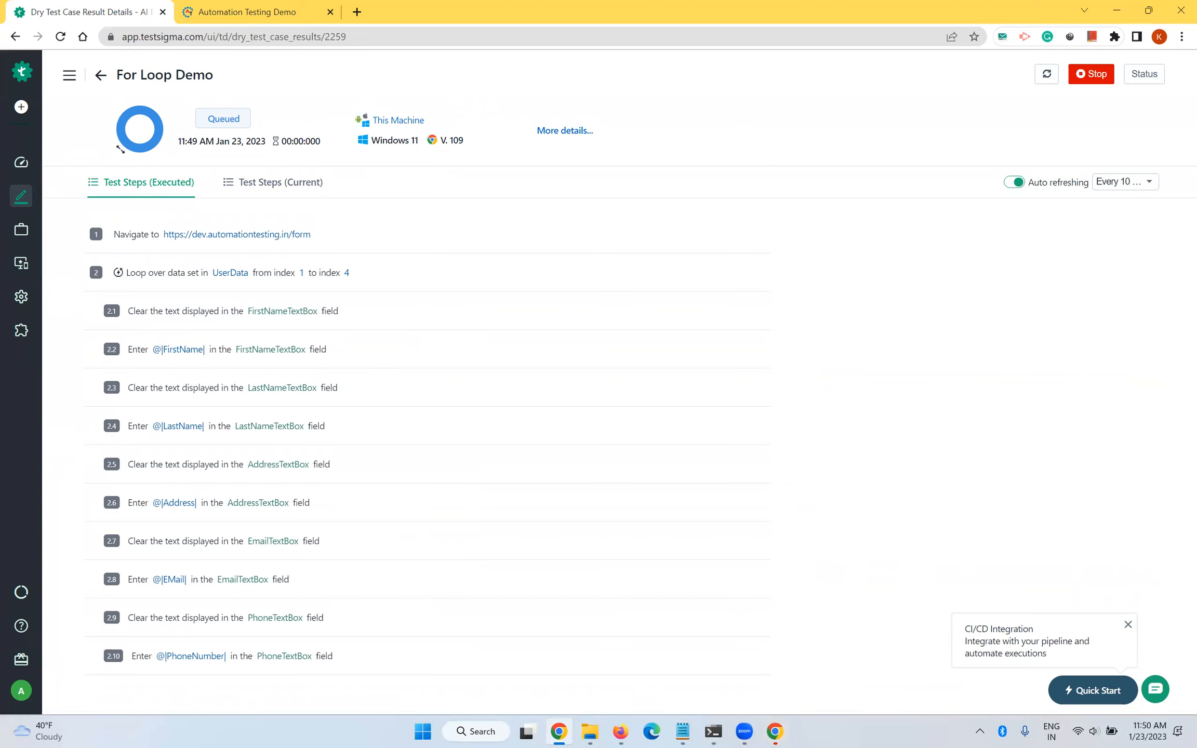
Watch the run in the launched Chrome window, and review the executed step results before returning to For Loop Demo
left_click(774, 731)
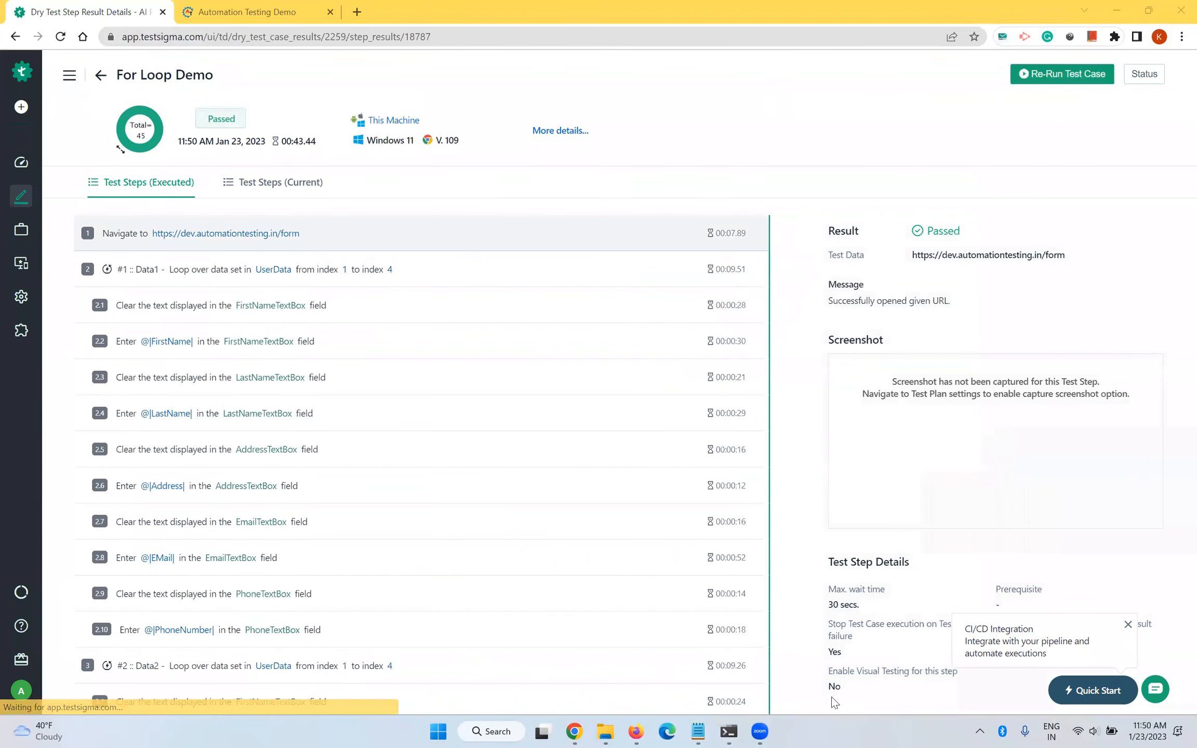
scroll(590, 502, "down", 5)
scroll(591, 502, "up", 5)
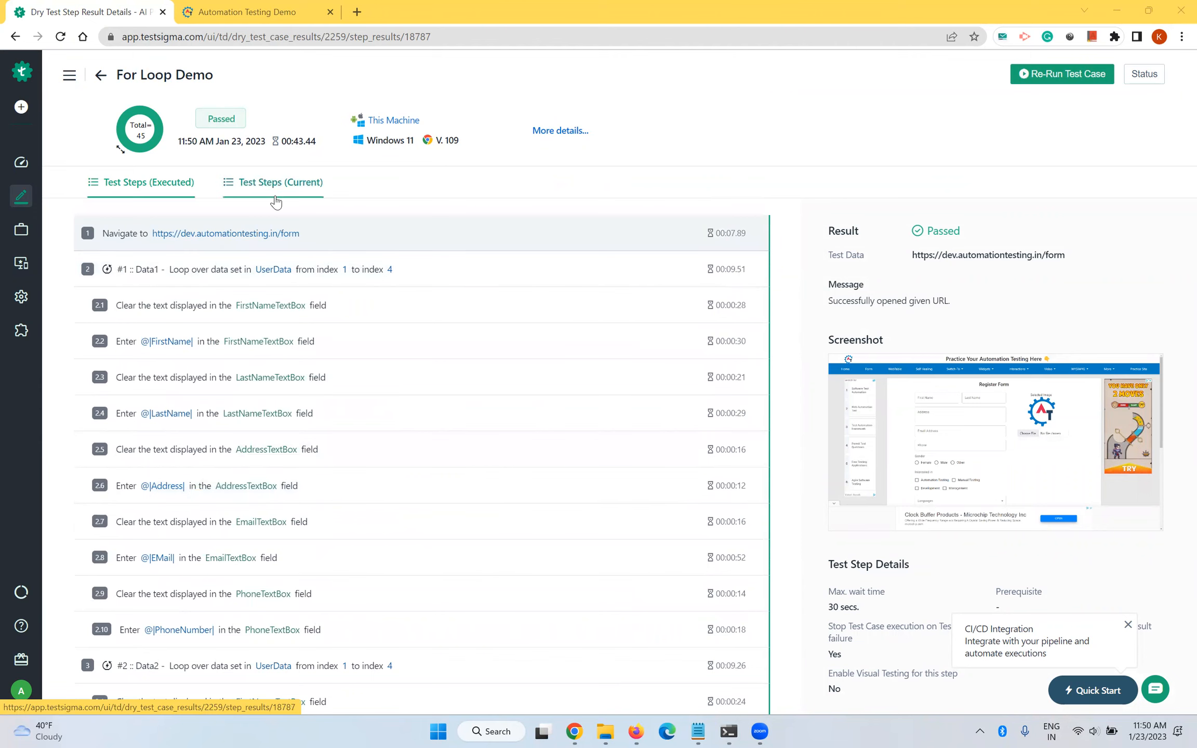
left_click(100, 75)
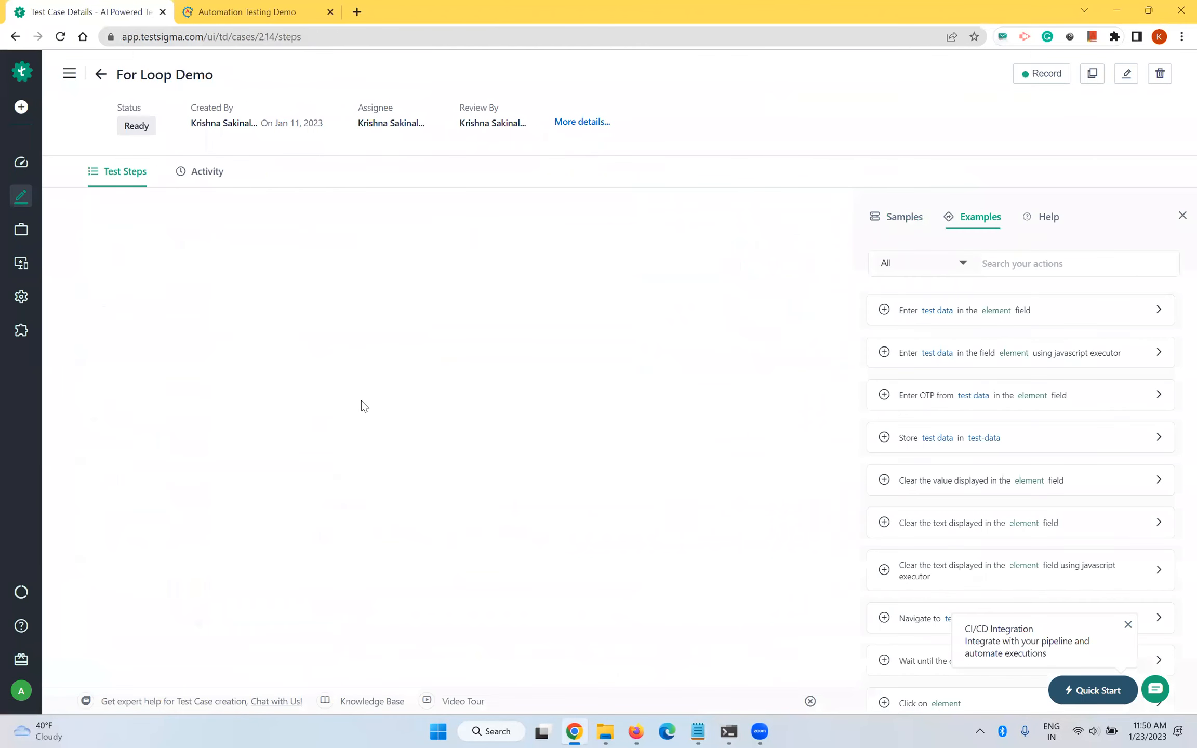
mouse_move(362, 407)
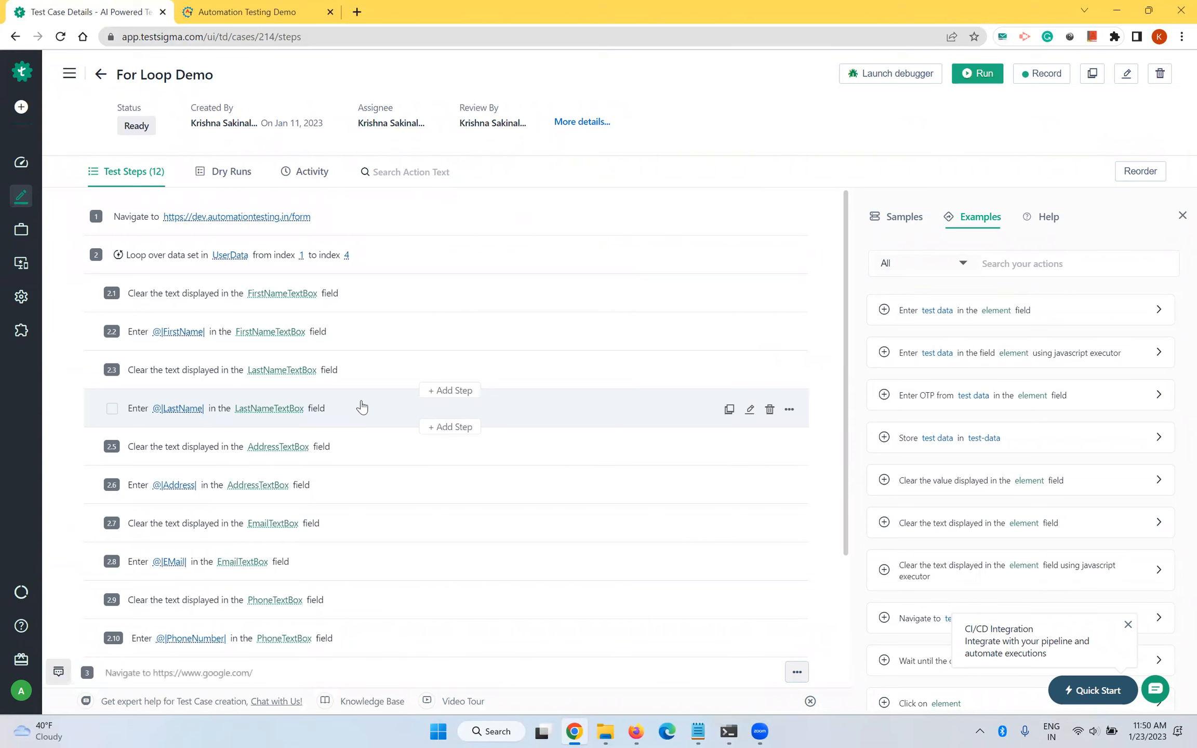
mouse_move(223, 269)
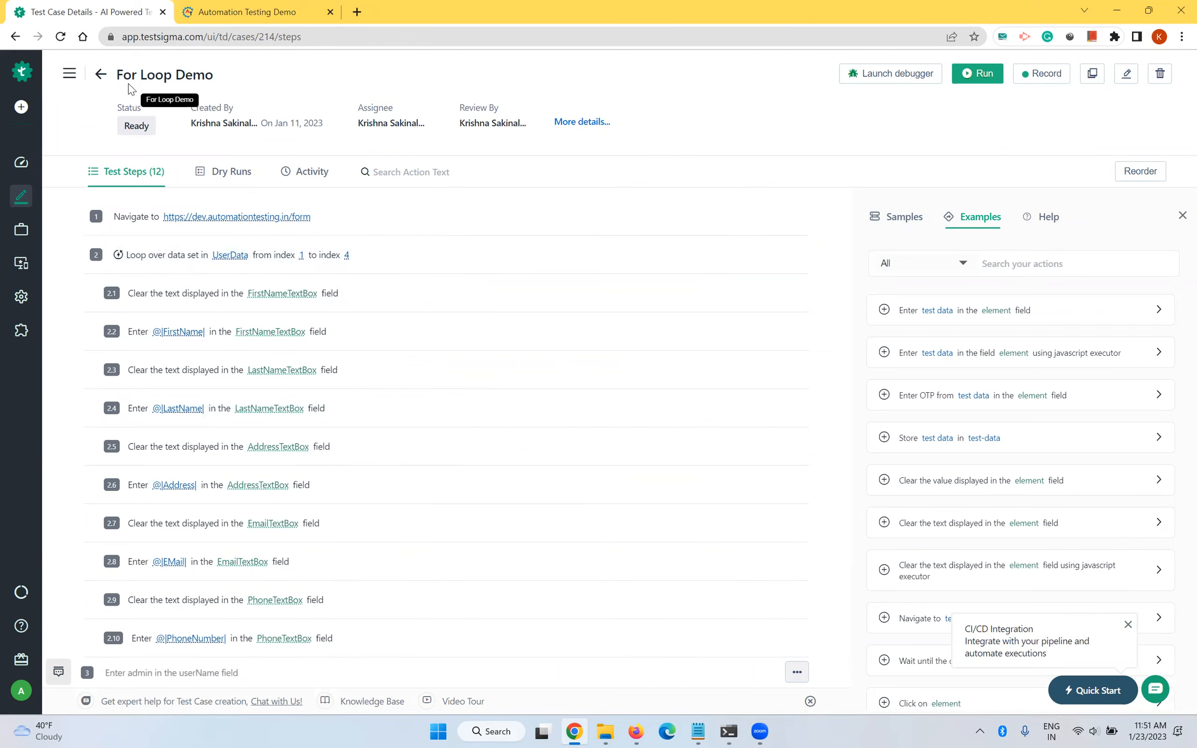
Open the If Condition Demo test case and browse the Conditional If actions for a new step, without creating one
left_click(101, 77)
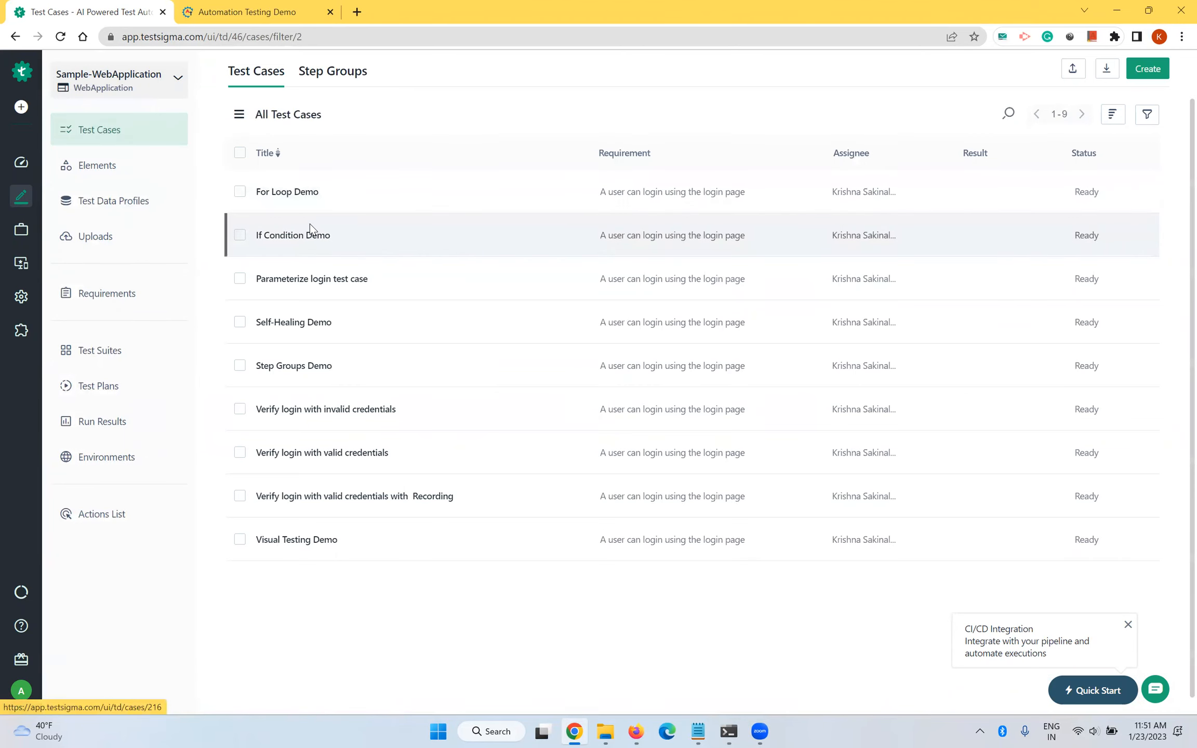
left_click(310, 229)
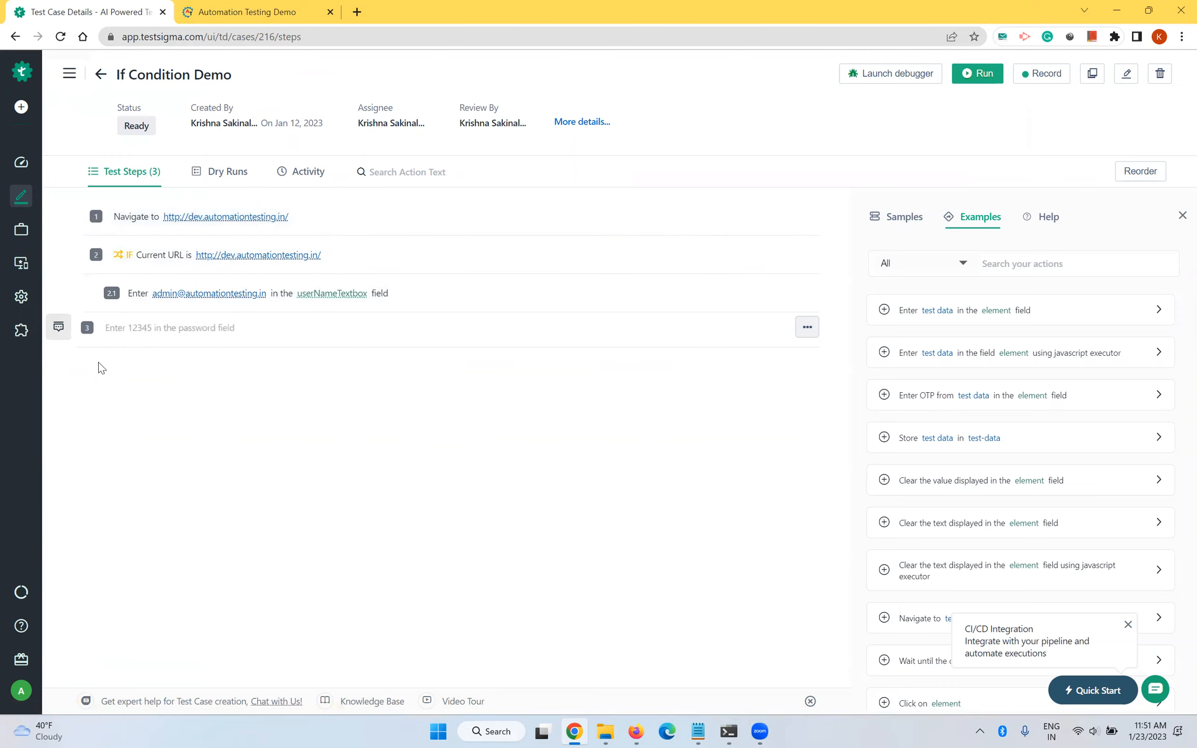
left_click(59, 333)
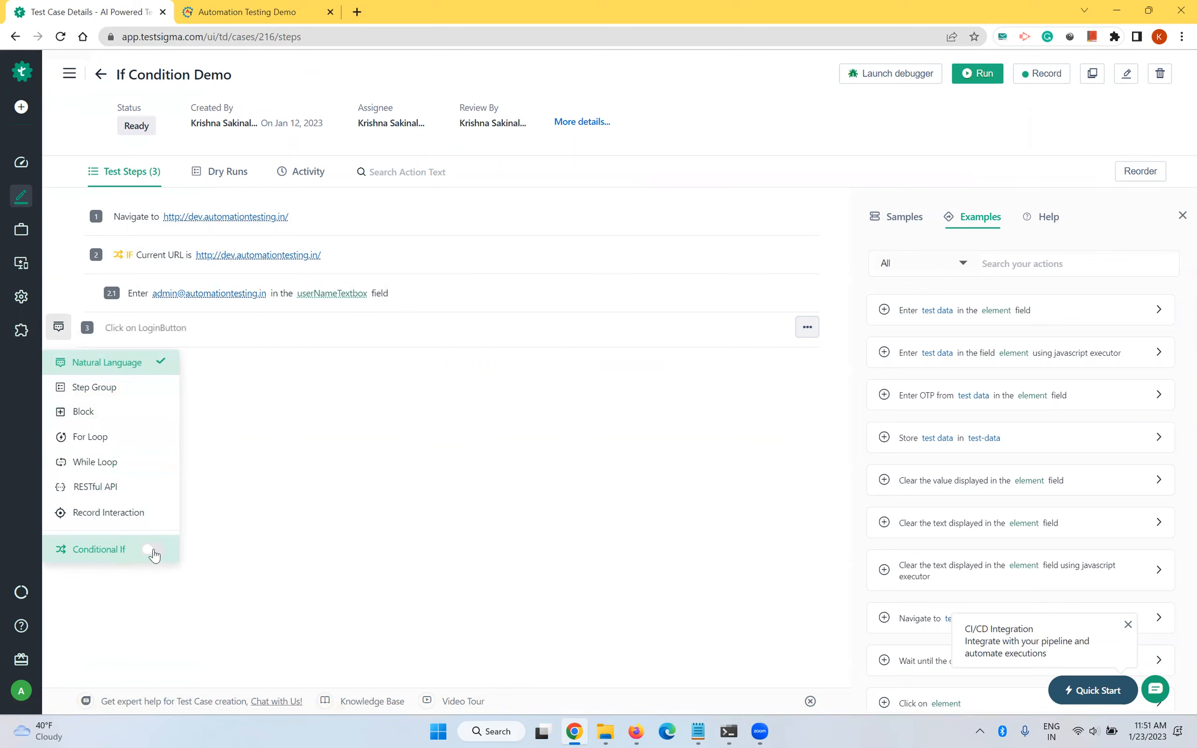
left_click(152, 550)
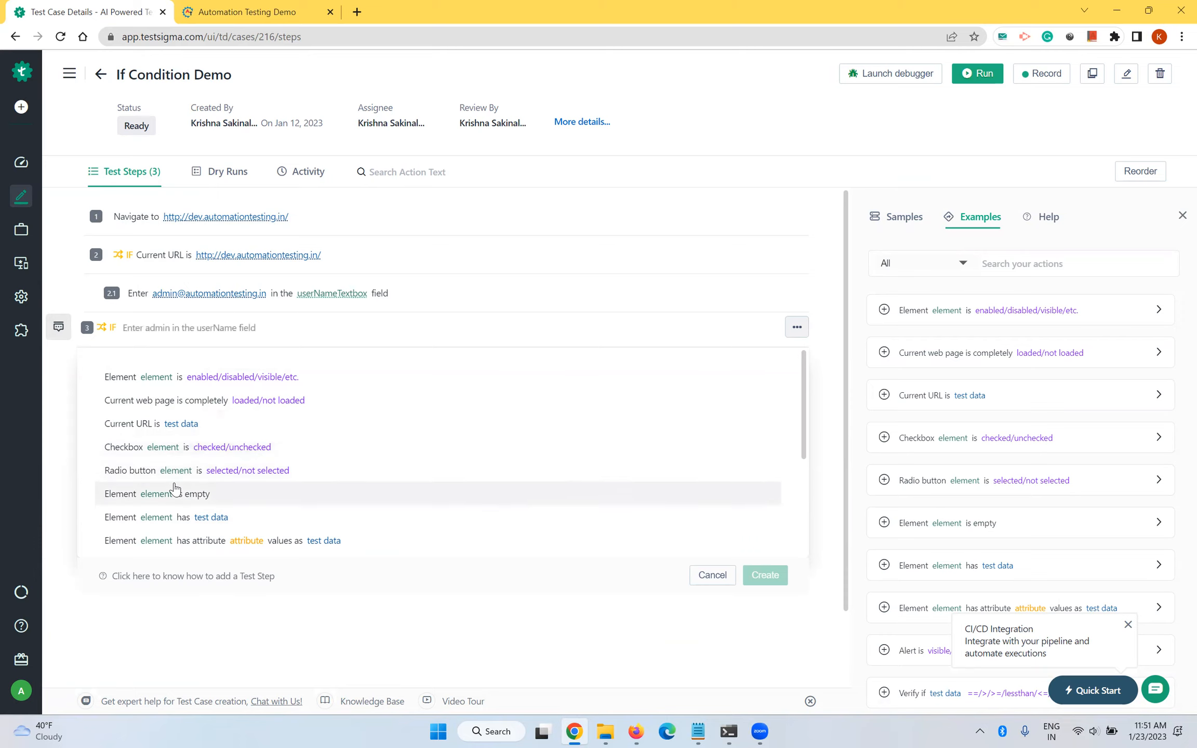
scroll(174, 488, "down", 4)
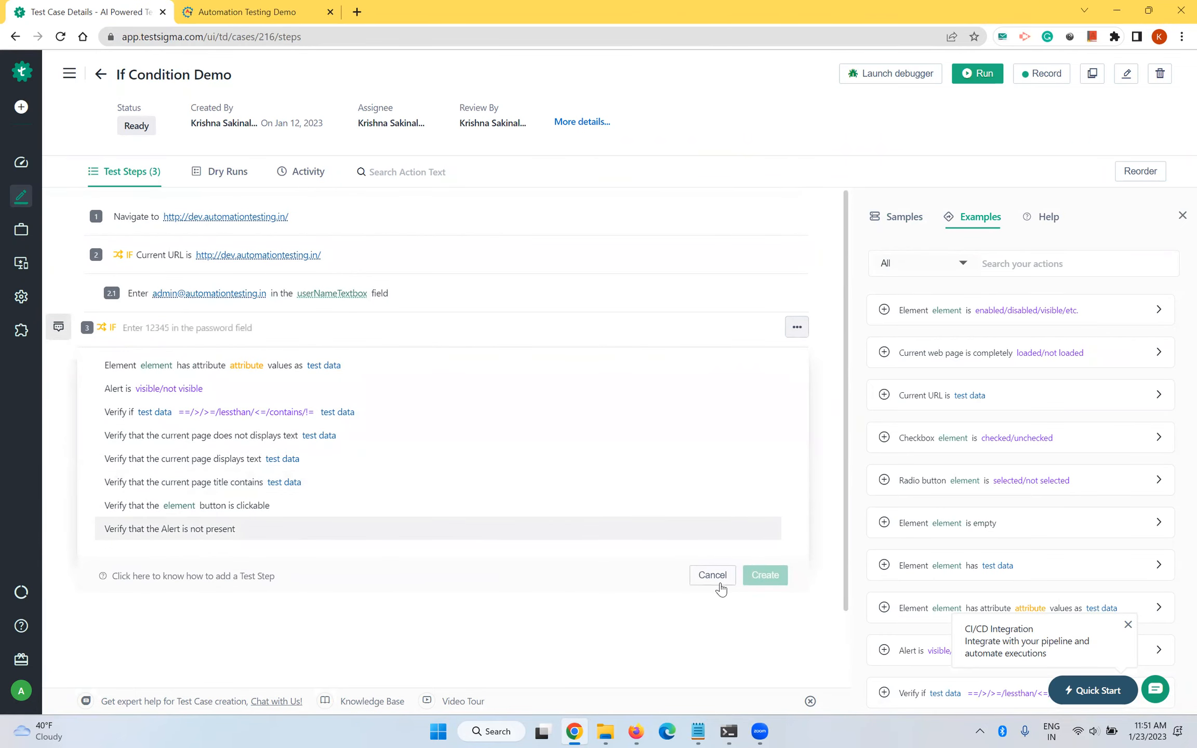
left_click(700, 578)
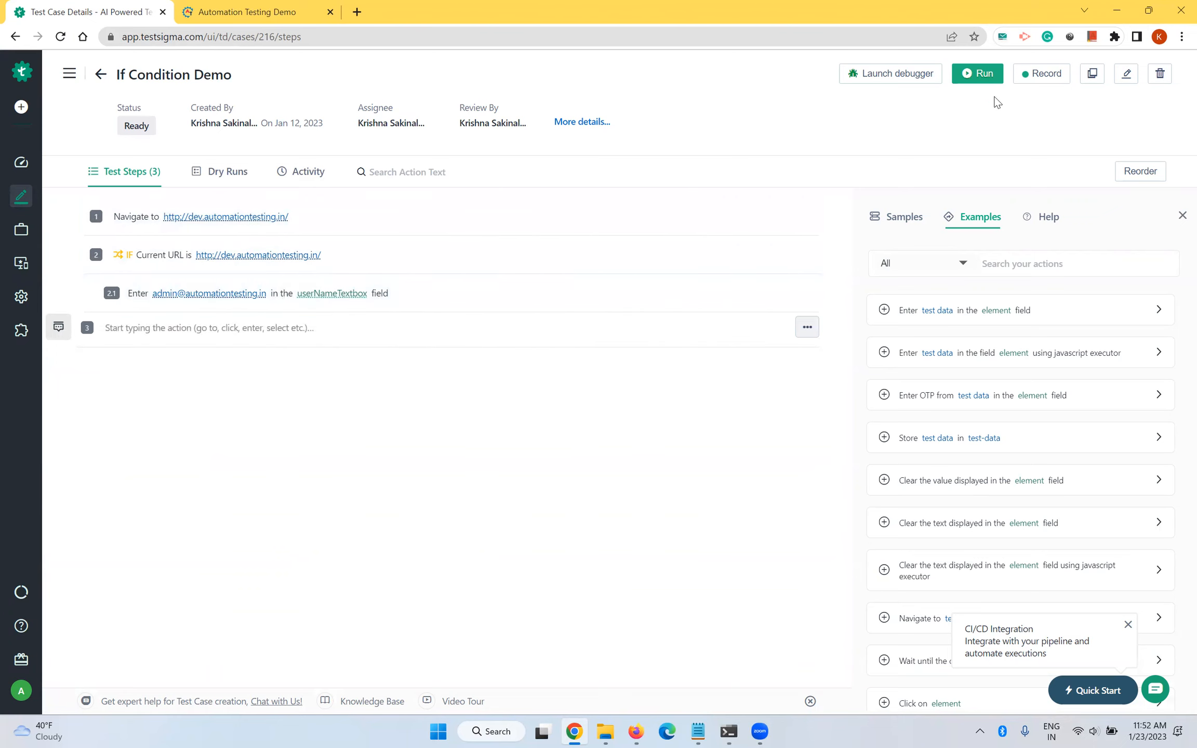
Run If Condition Demo on Testsigma Lab with Windows 11, and open the executed IF step's result details
left_click(993, 81)
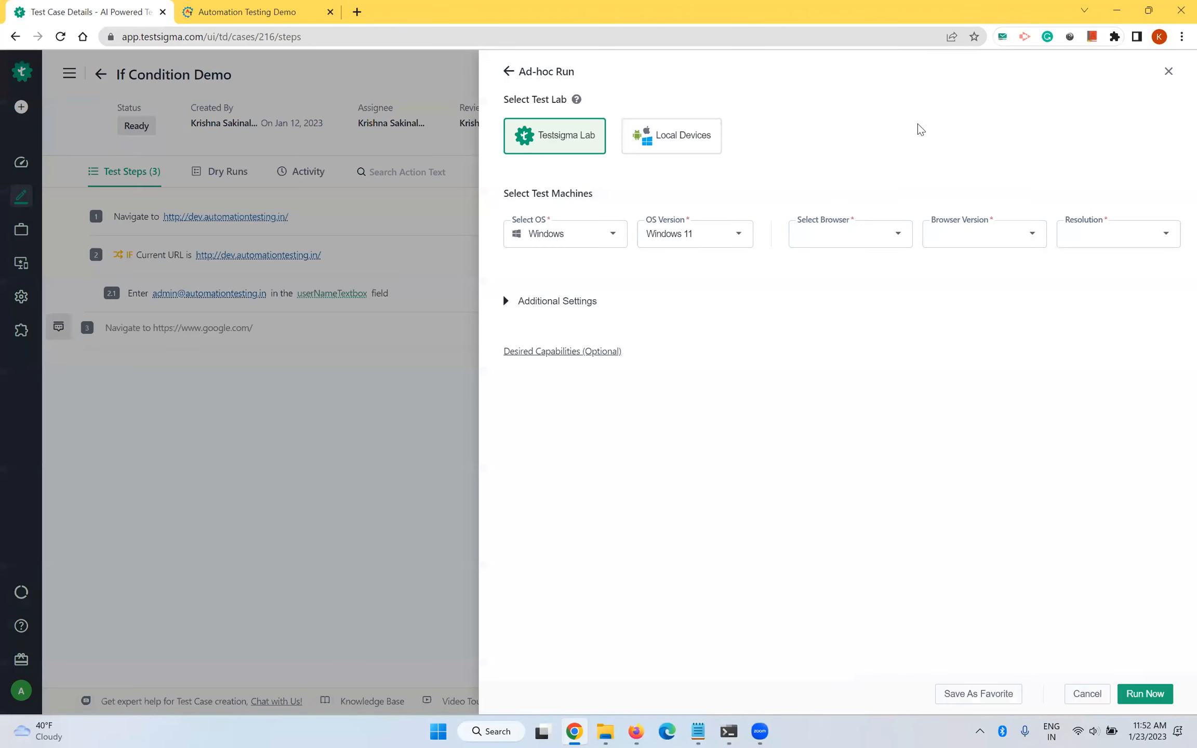
left_click(697, 151)
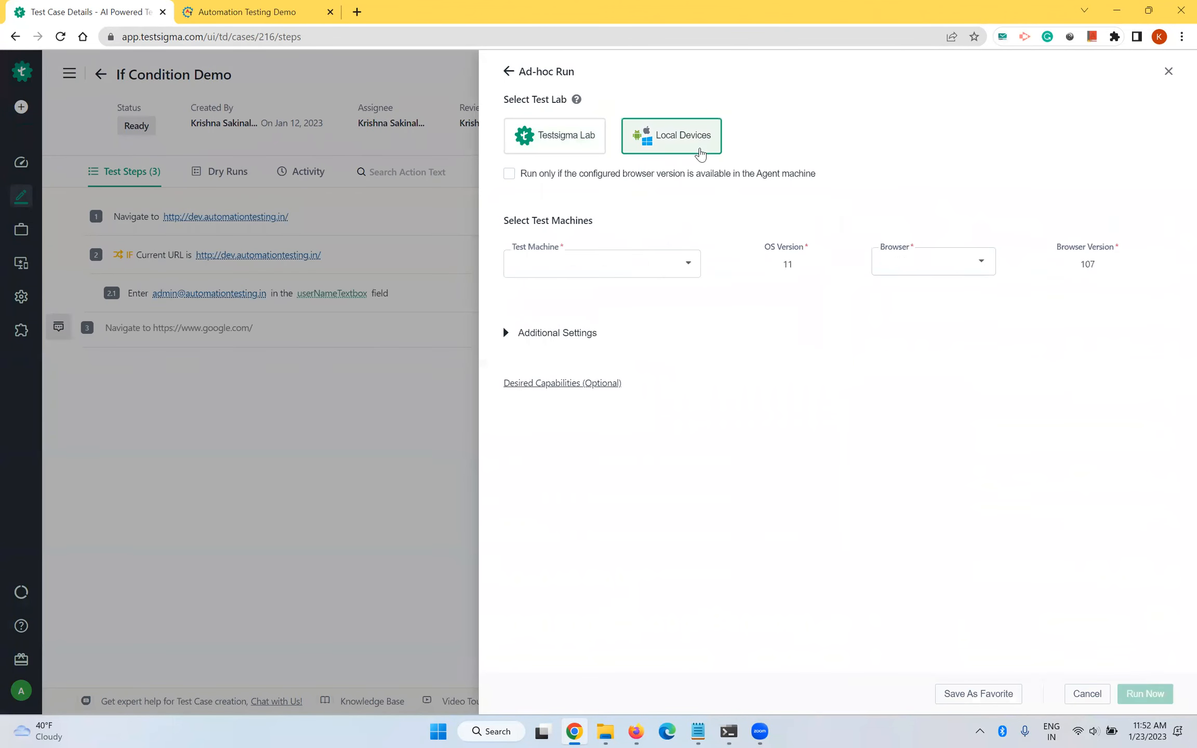
left_click(581, 150)
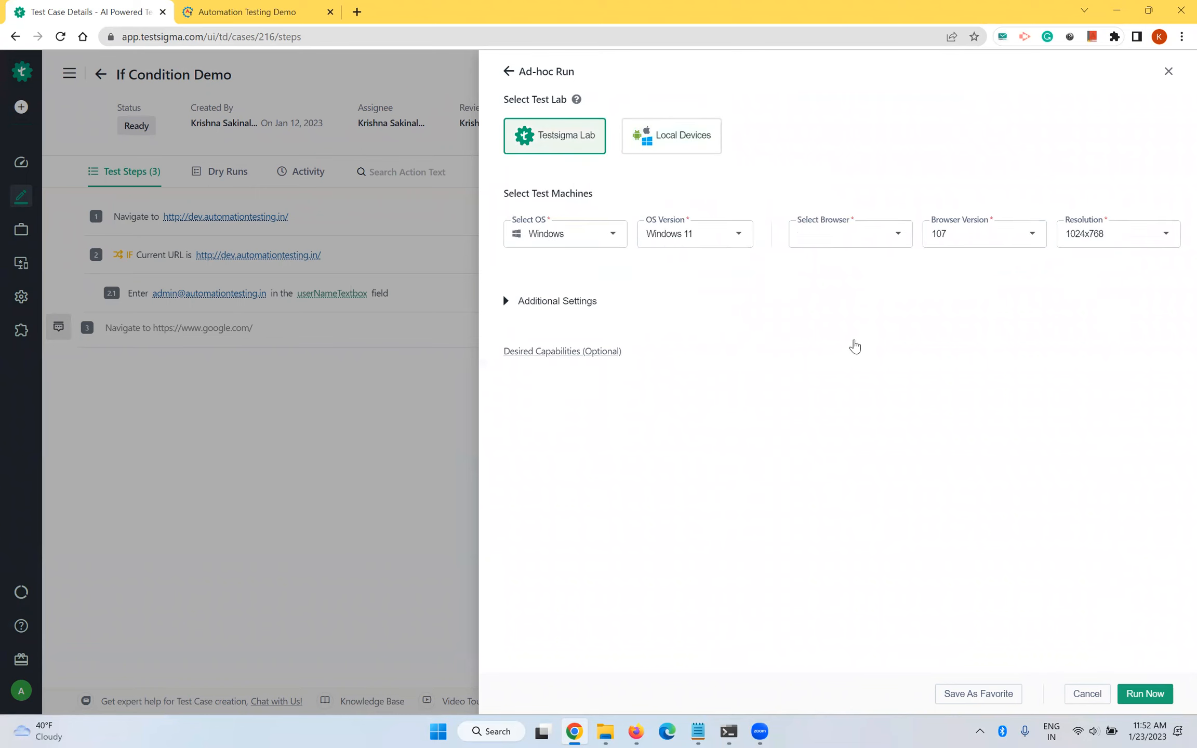
left_click(1145, 693)
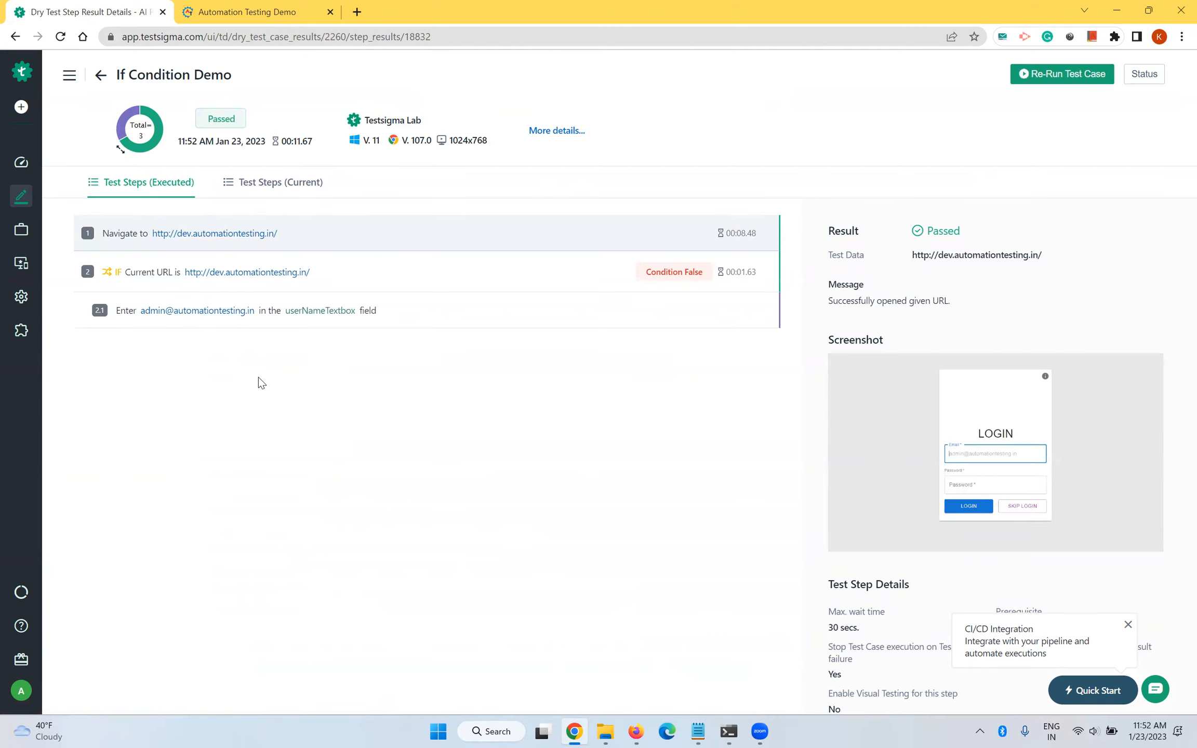
left_click(687, 270)
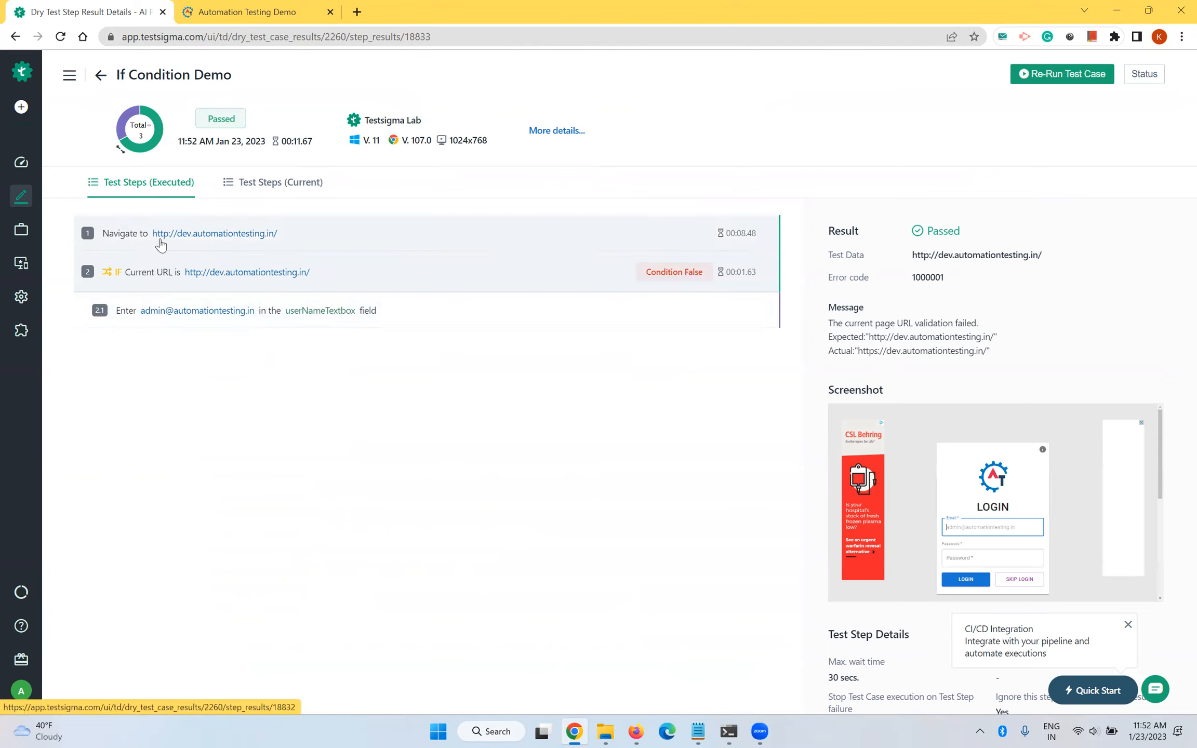
Copy the register form page's URL and paste it into Notepad, two lines below the topic list
left_click(264, 15)
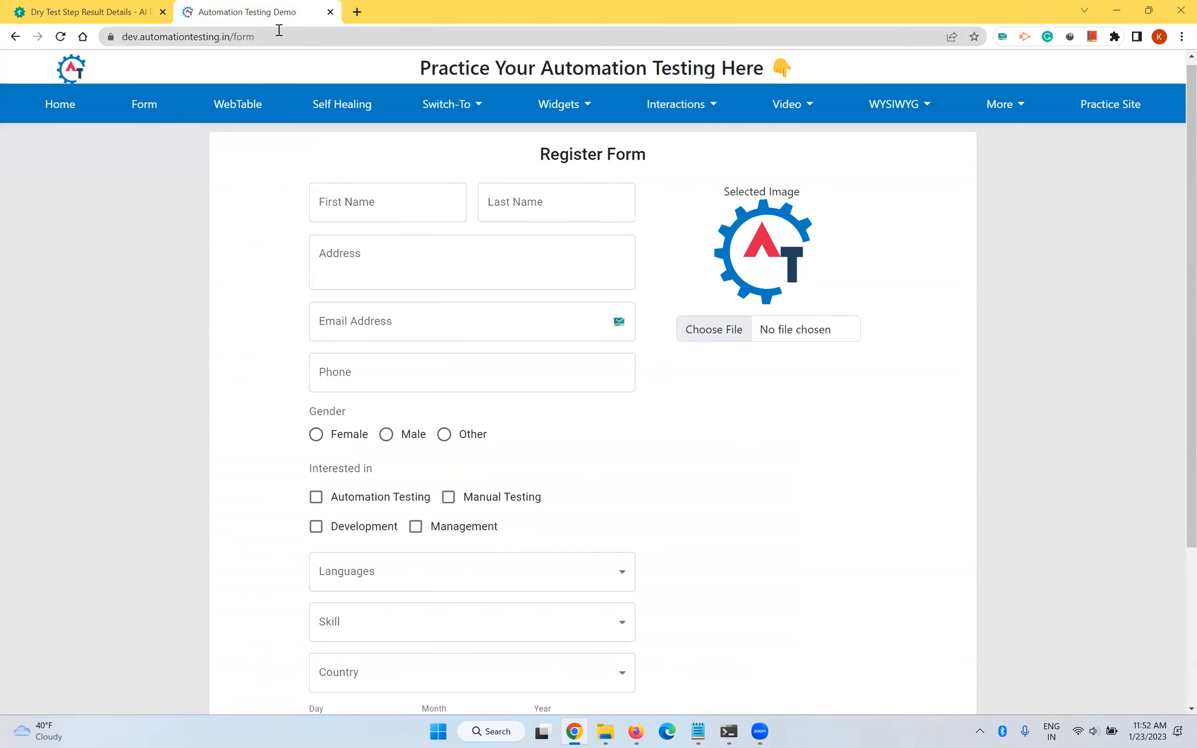
left_click(279, 30)
key("ctrl+c")
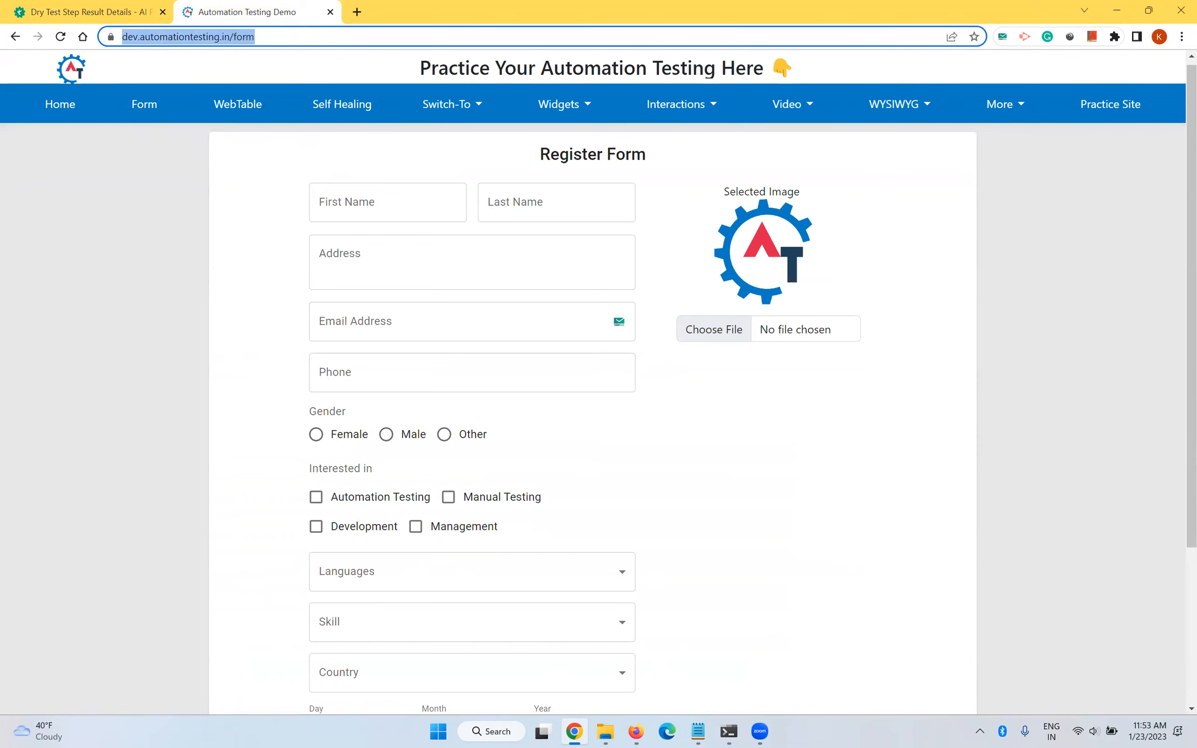
key("alt+Tab")
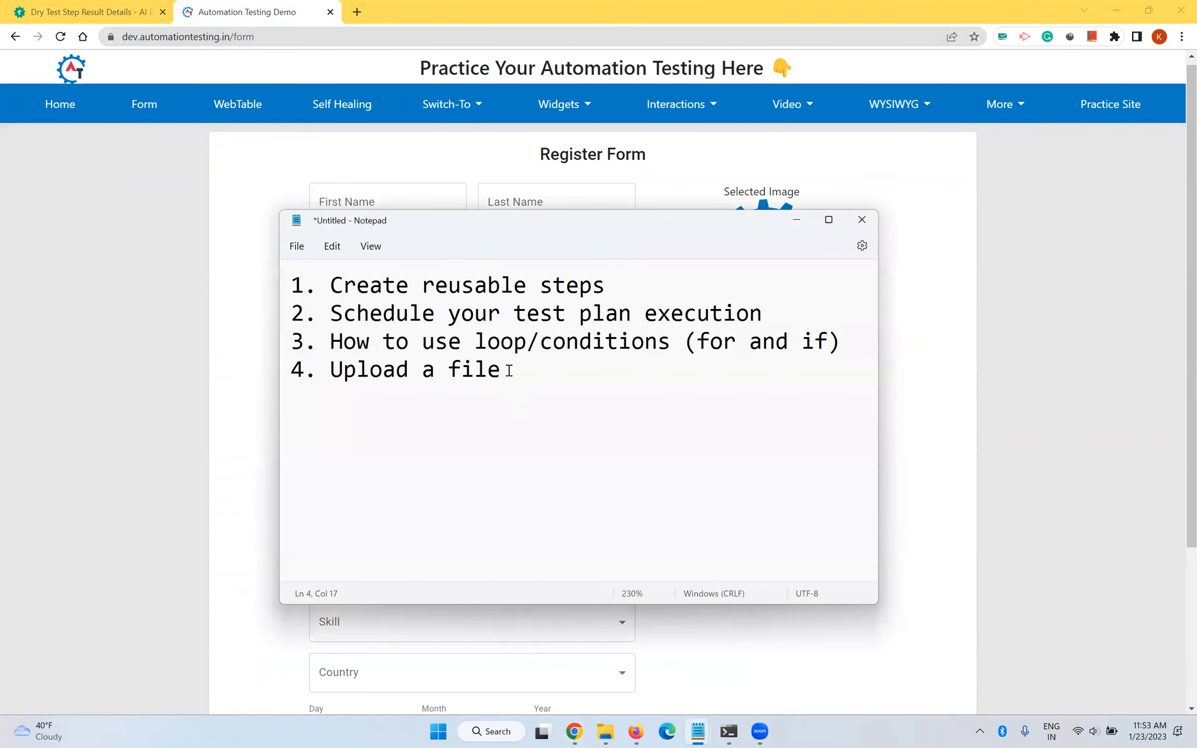
key("Return")
key("Return")
key("ctrl+v")
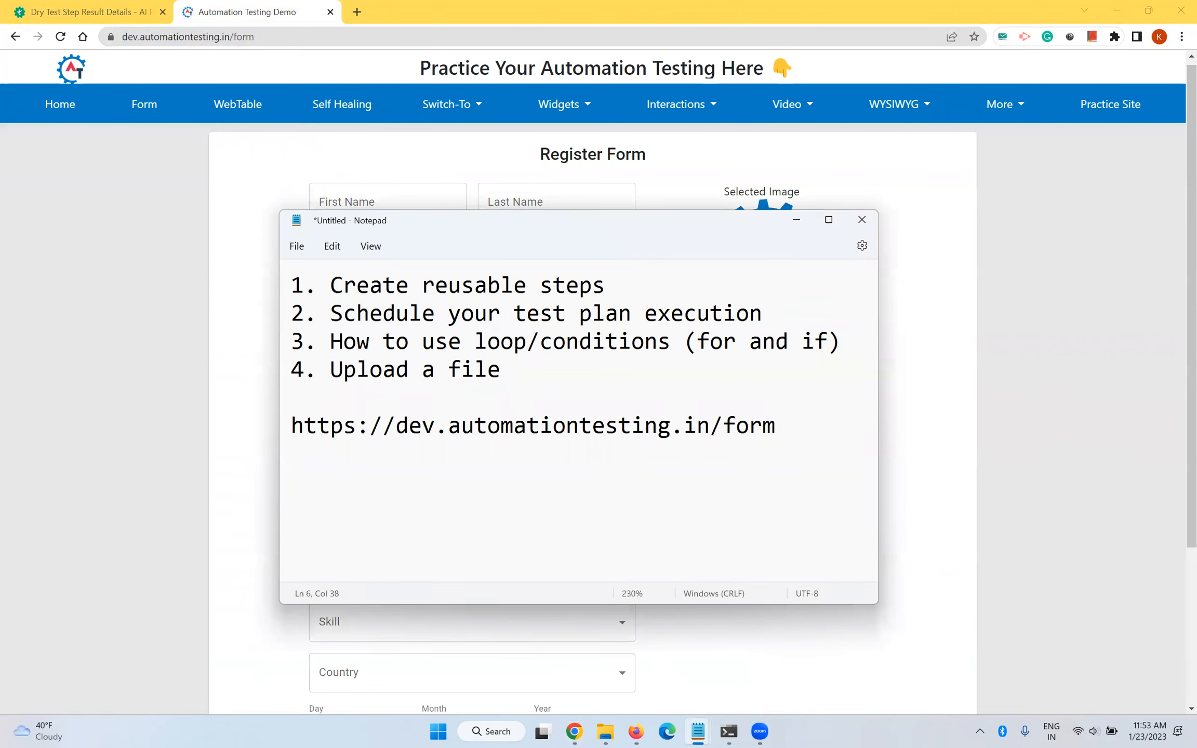
Return to the If Condition Demo test case in Testsigma, and try out an Else branch on the IF step before deleting it
left_click(136, 15)
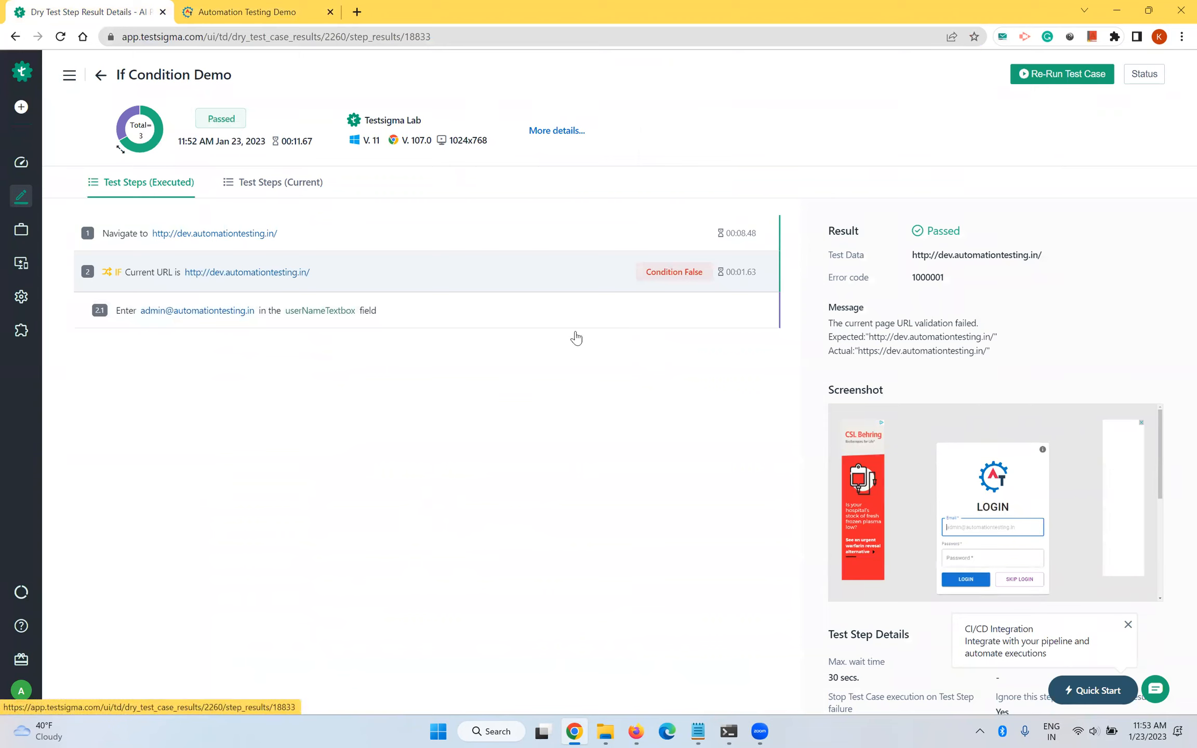
left_click(102, 76)
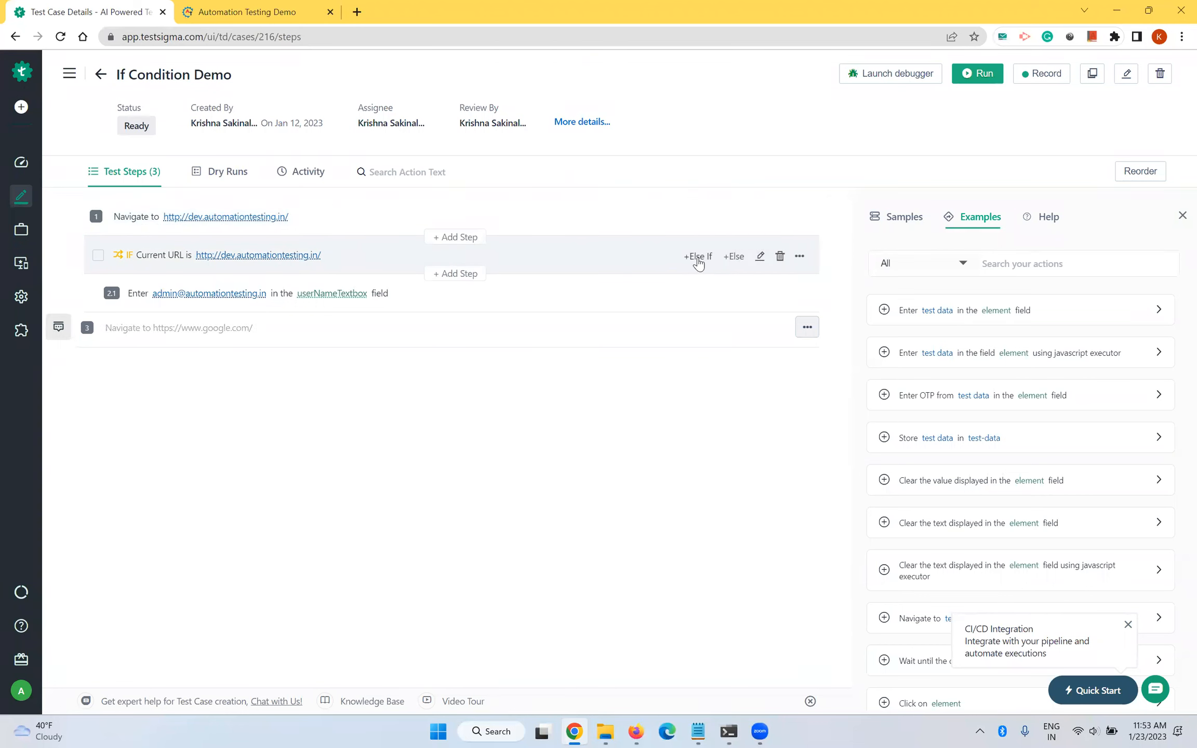
left_click(734, 257)
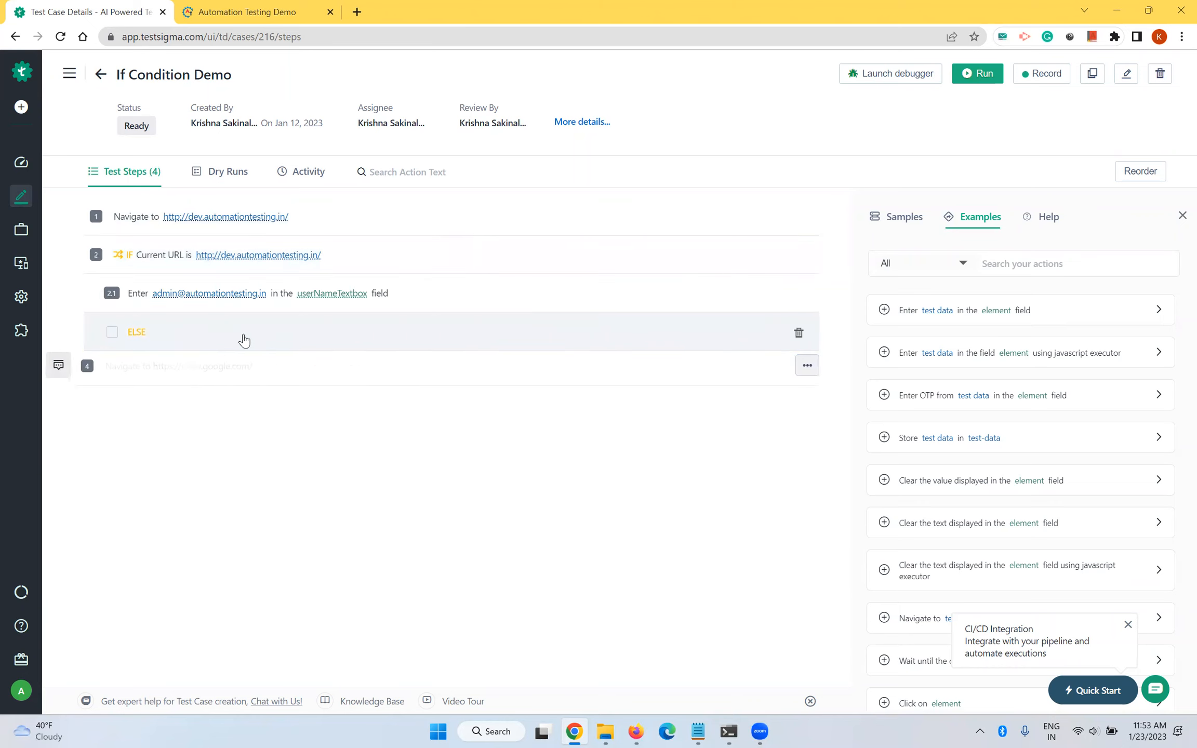
left_click(797, 333)
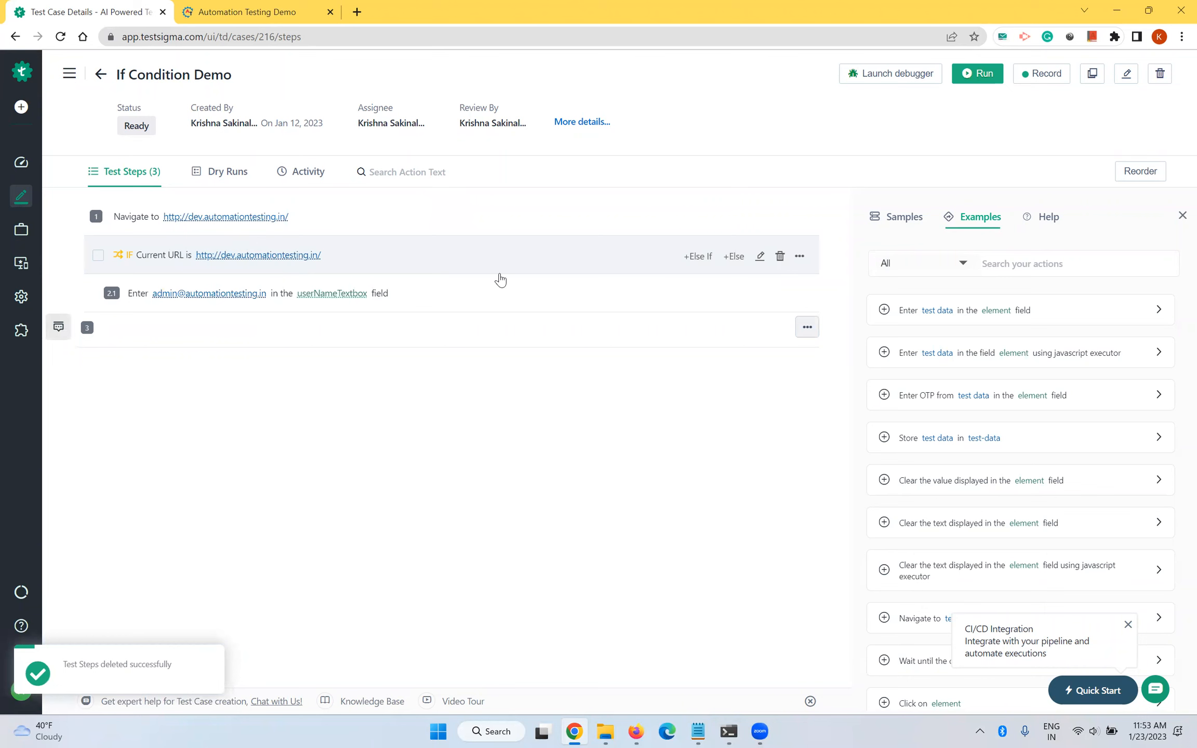
left_click(761, 257)
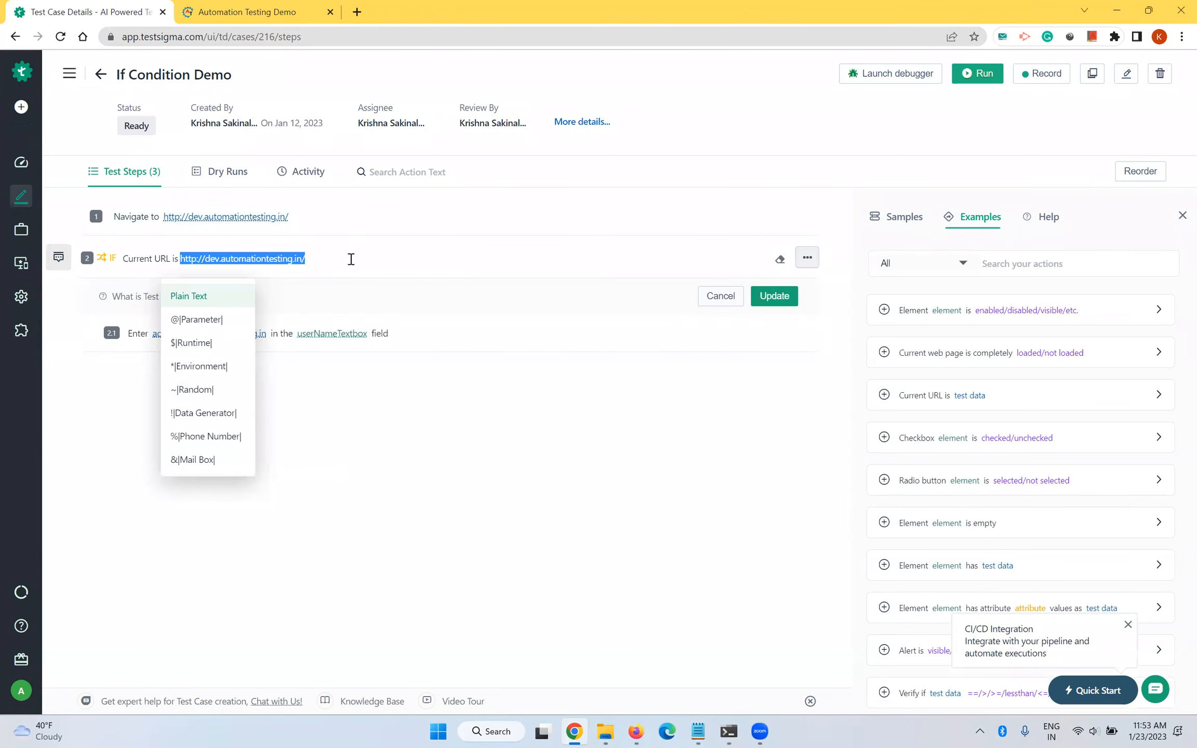
key("ctrl+v")
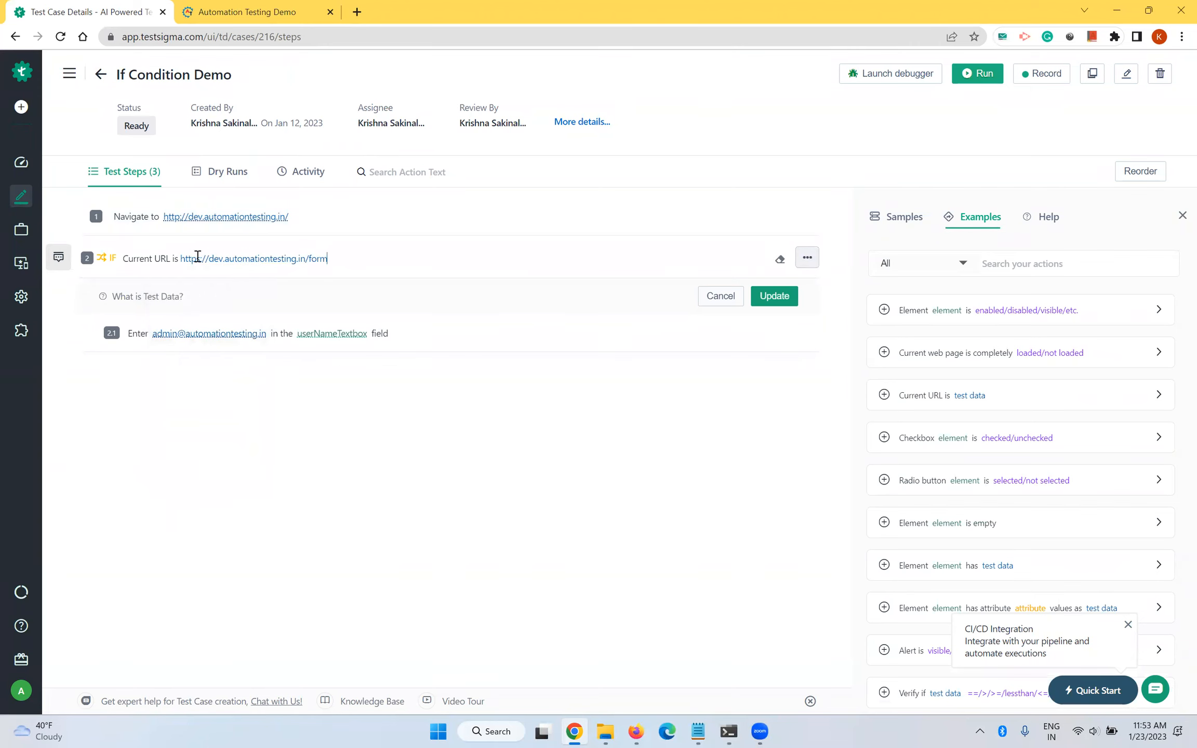
left_click(774, 295)
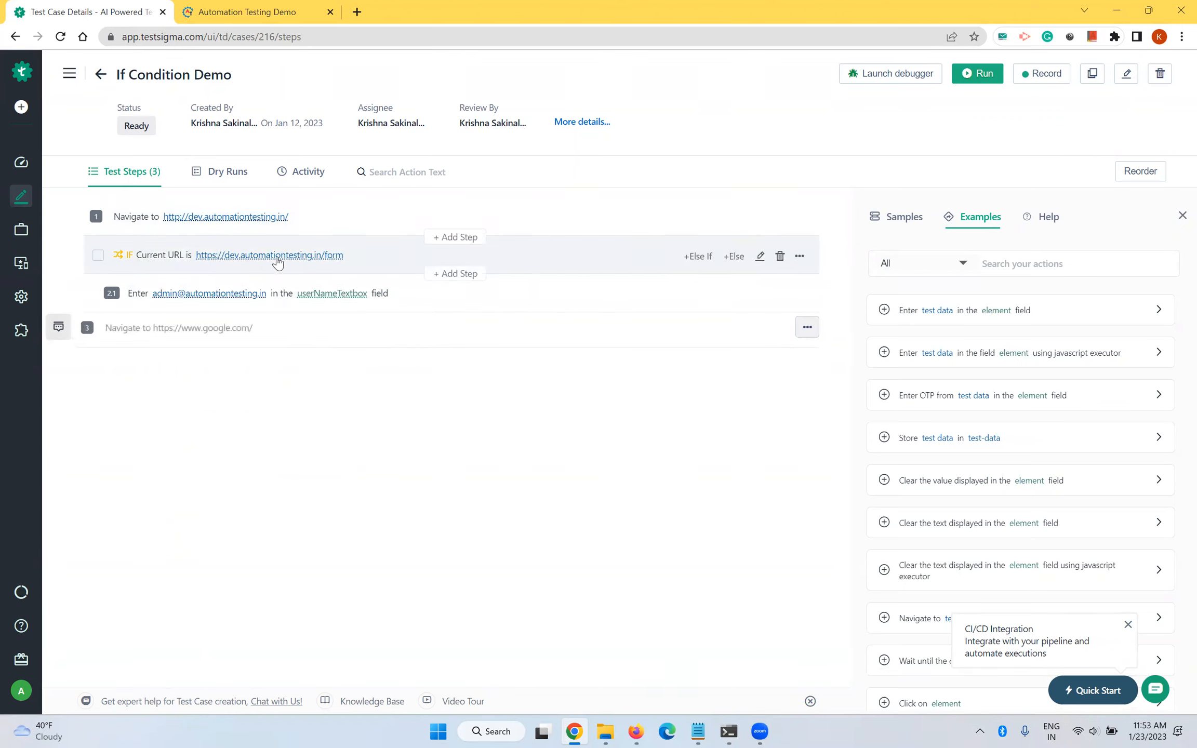
Run If Condition Demo on Testsigma Lab with the form URL condition, review the IF step's result, and return to the test case
left_click(981, 75)
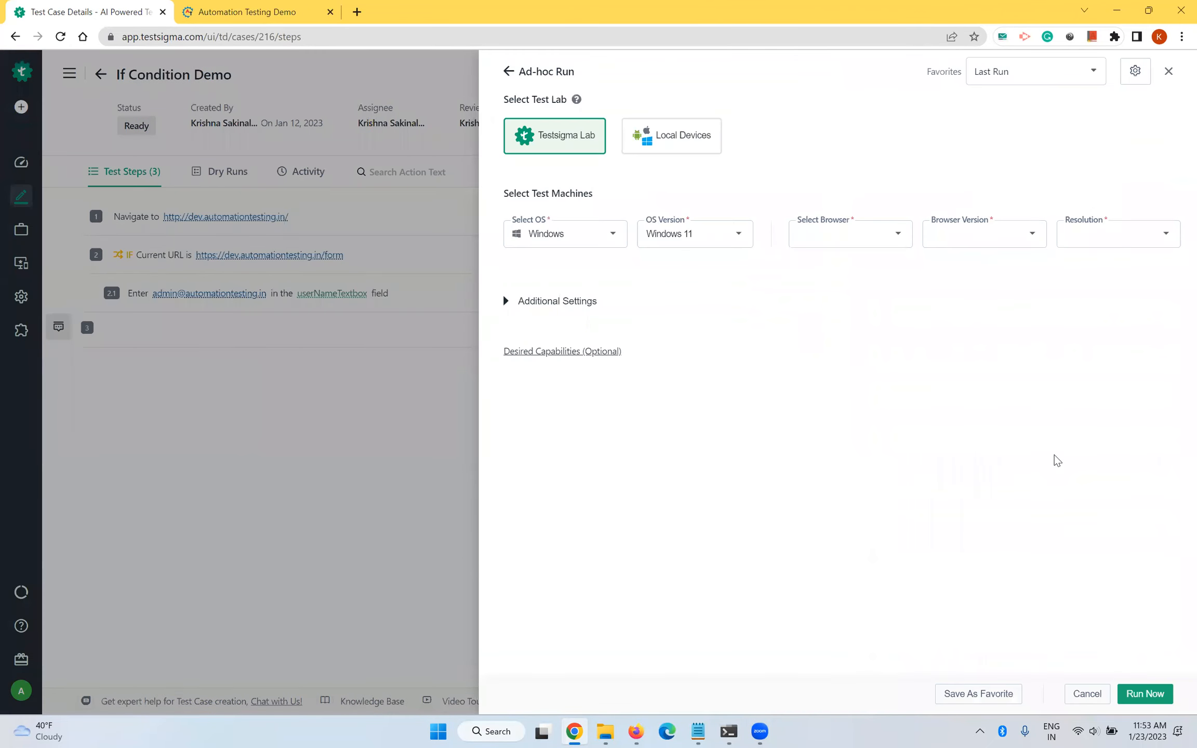
left_click(1153, 694)
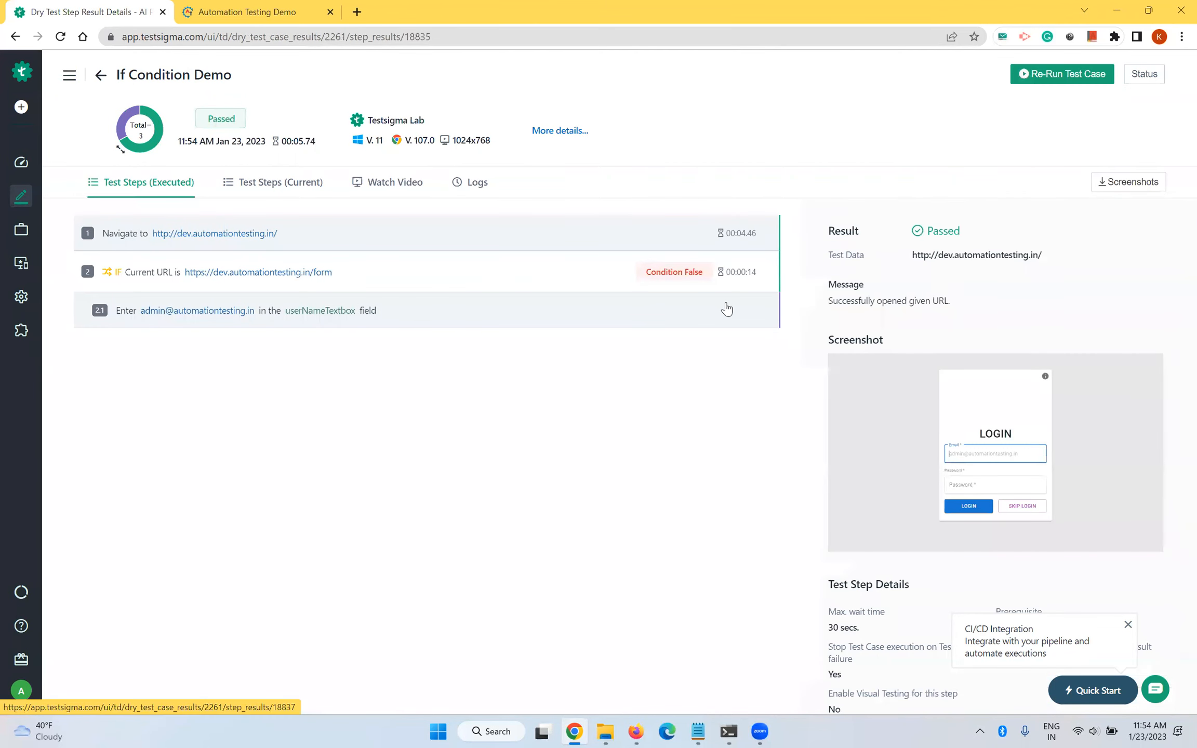
left_click(678, 283)
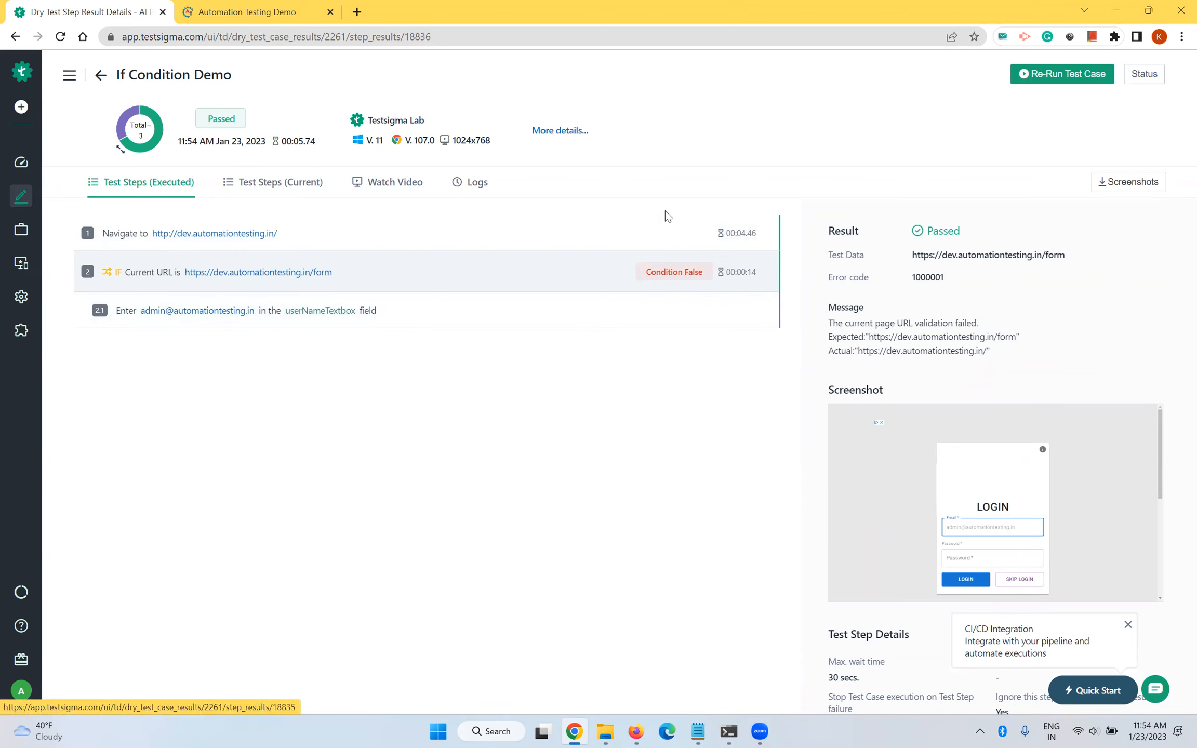
left_click(100, 74)
Load the demo site's base address without the form path, and copy the login page's URL
left_click(251, 7)
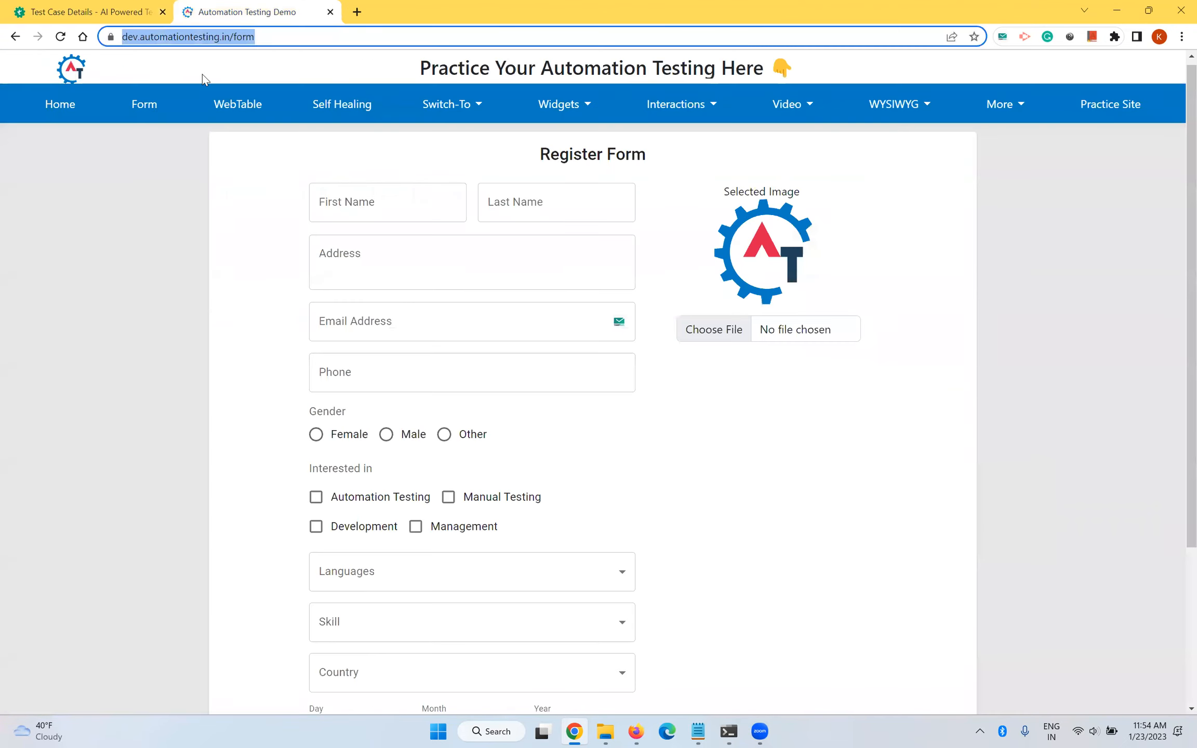
double_click(240, 39)
key("BackSpace")
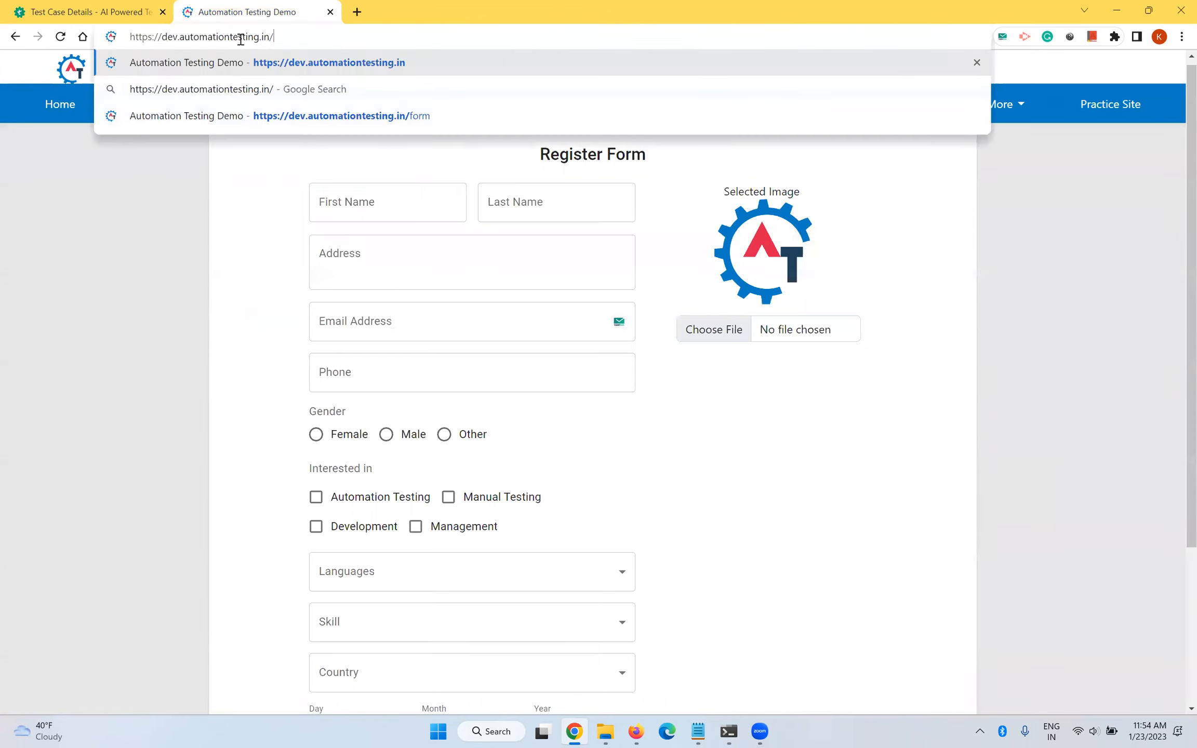
key("Return")
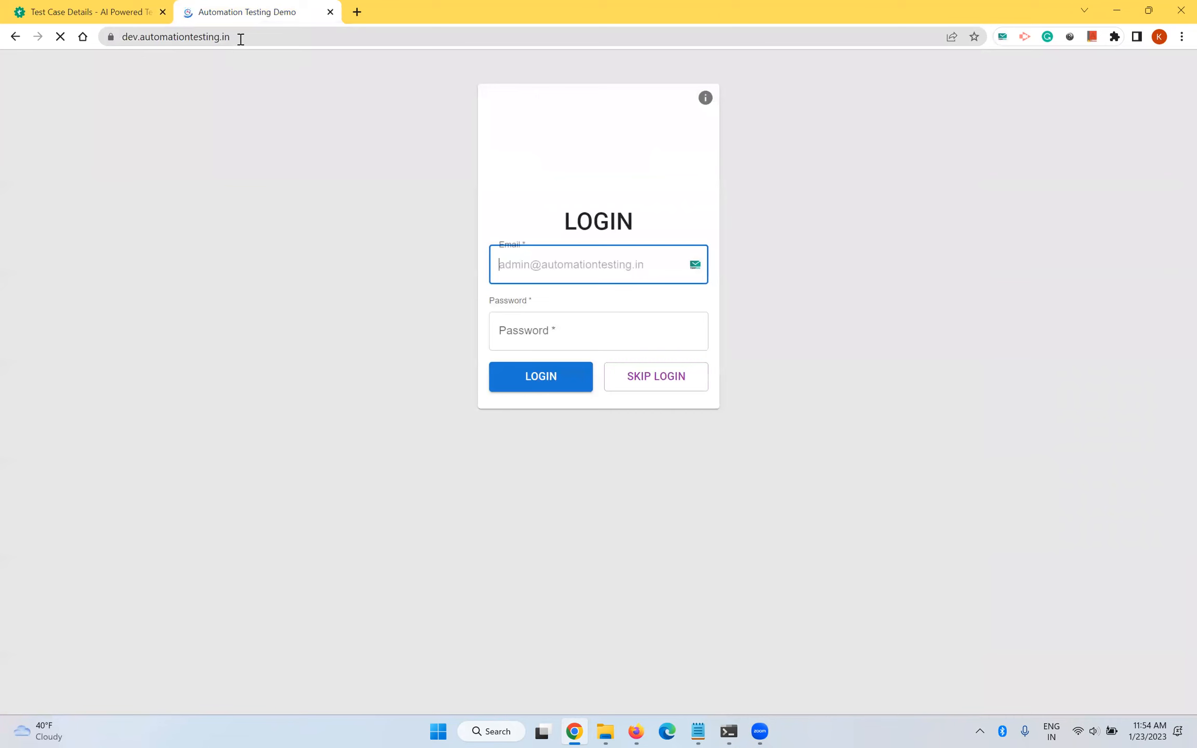
left_click(241, 39)
key("ctrl+c")
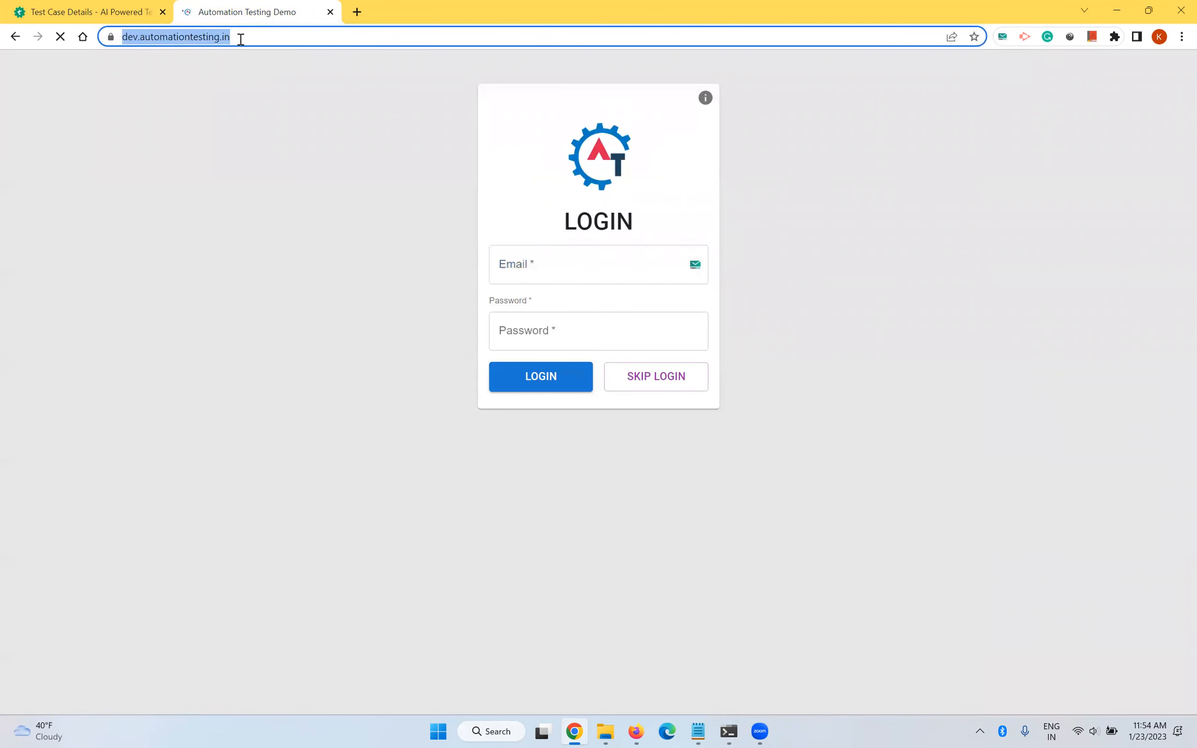
left_click(107, 15)
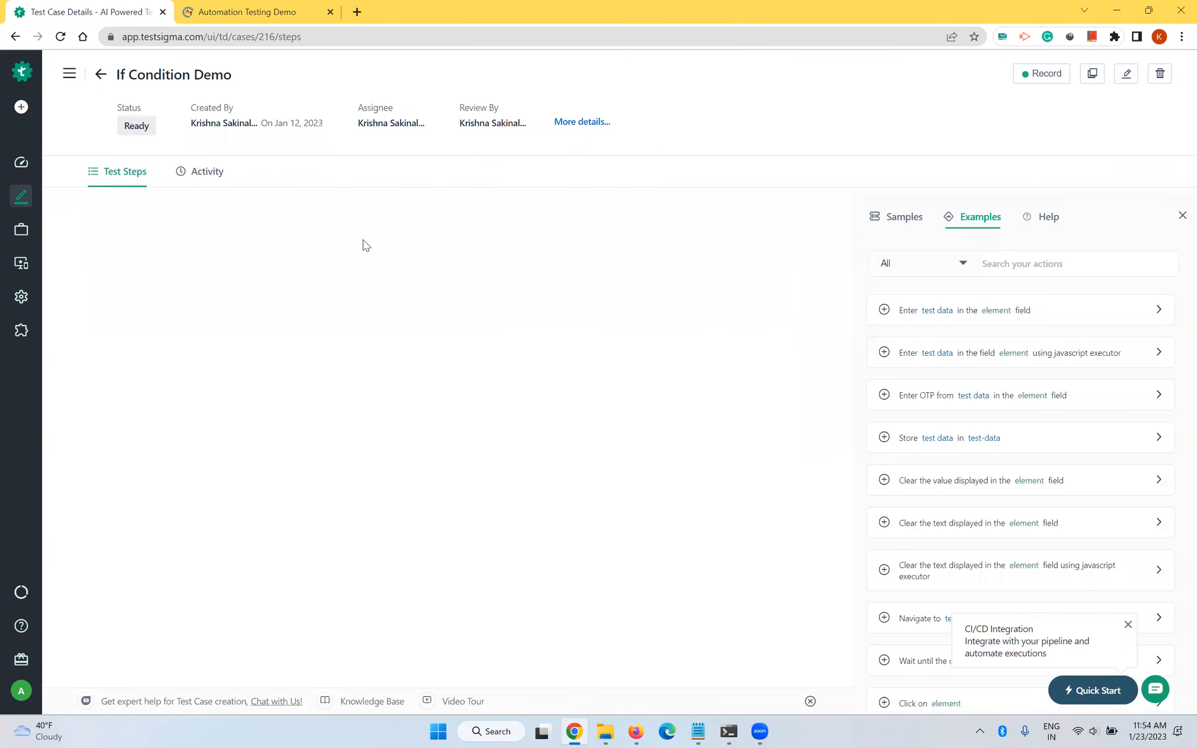
left_click(102, 74)
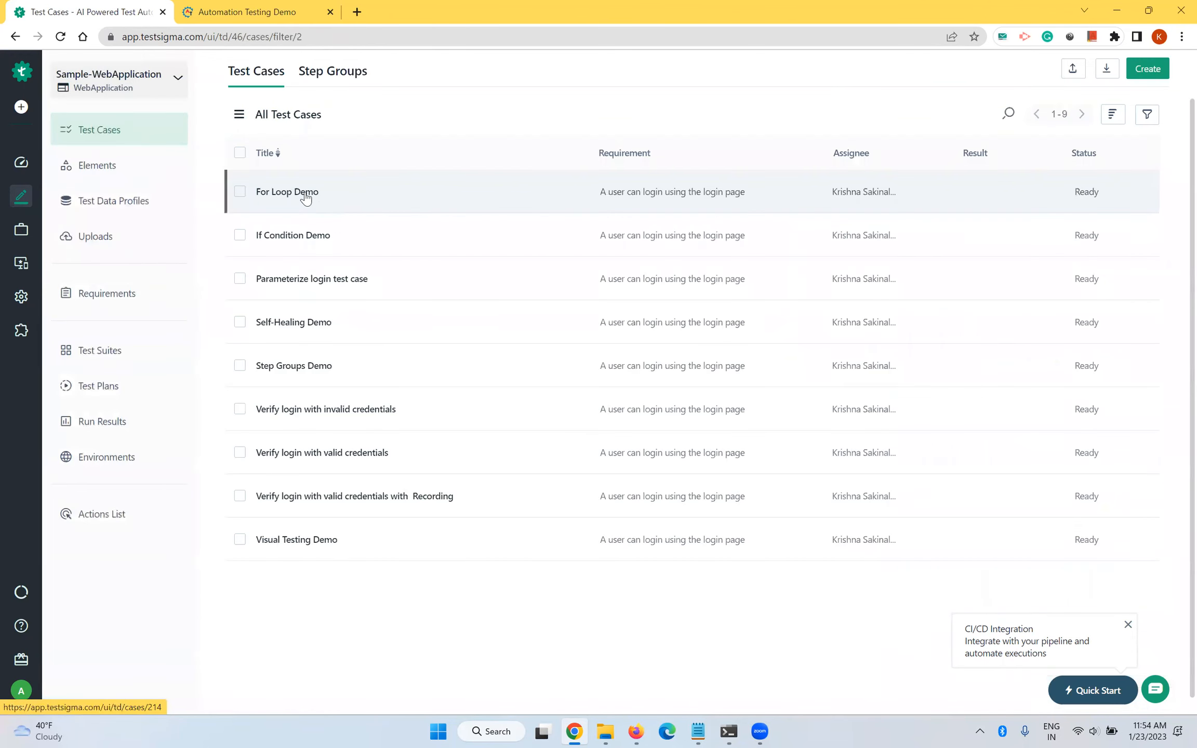
left_click(289, 236)
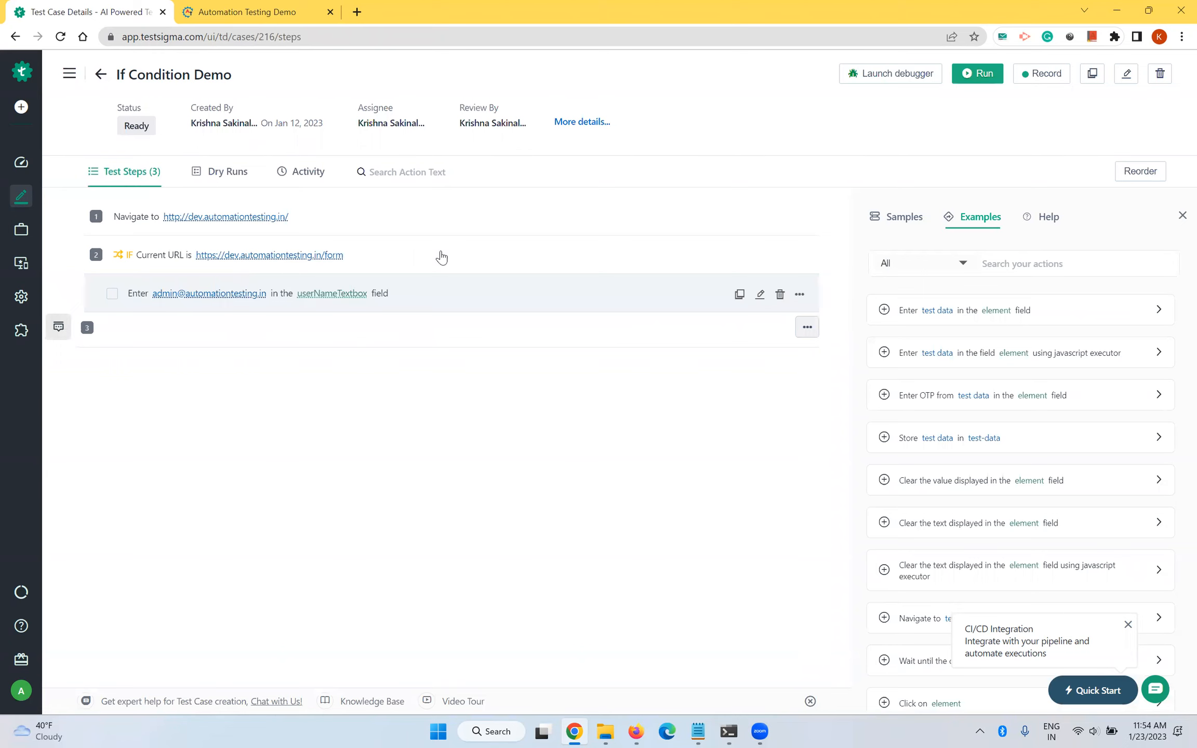
mouse_move(441, 256)
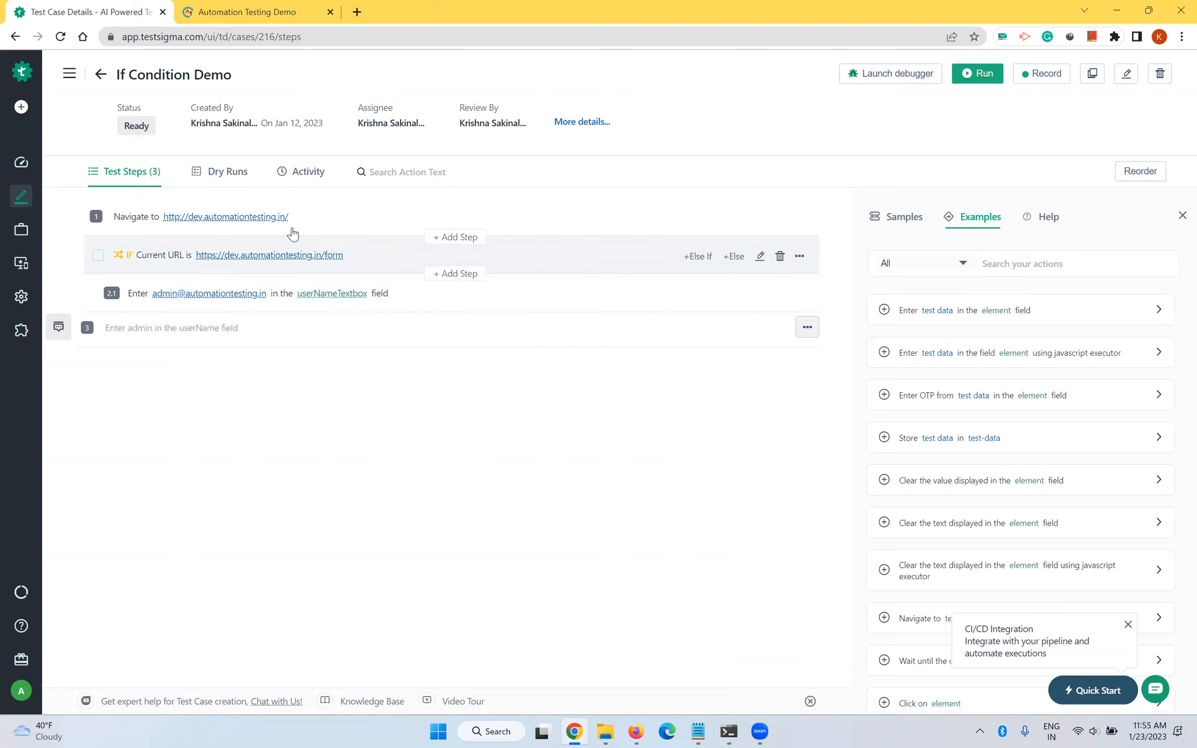
left_click(760, 257)
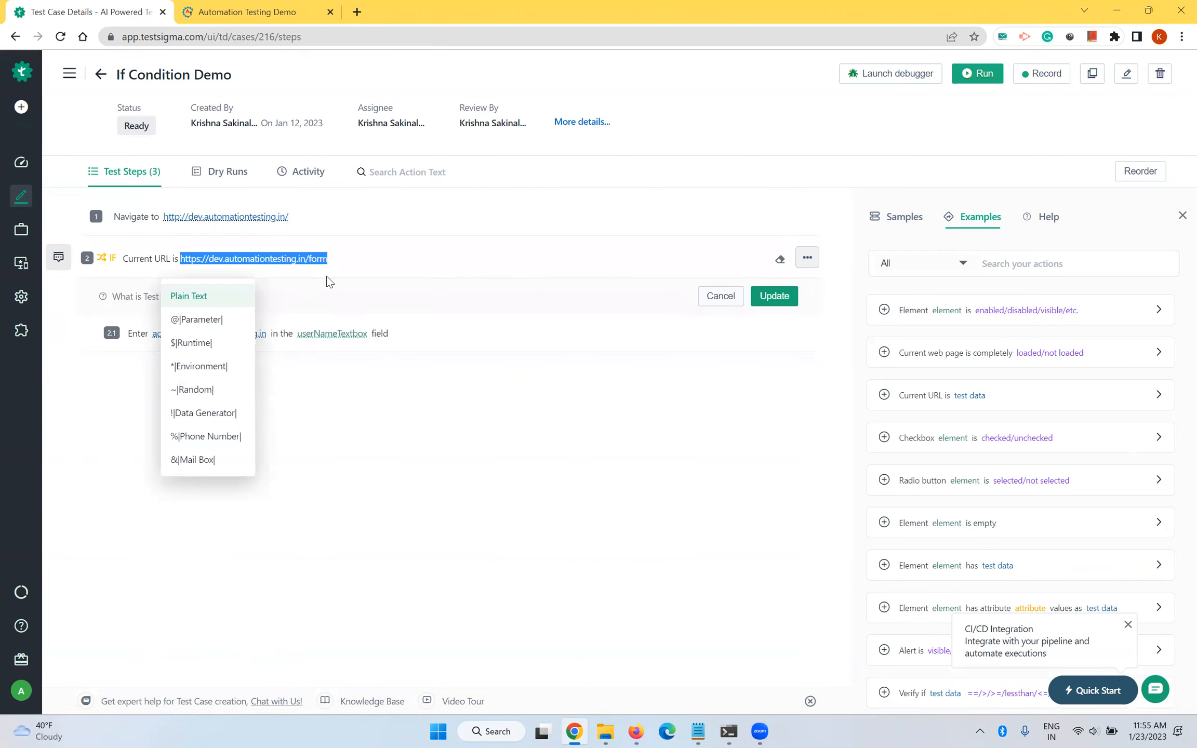
key("ctrl+v")
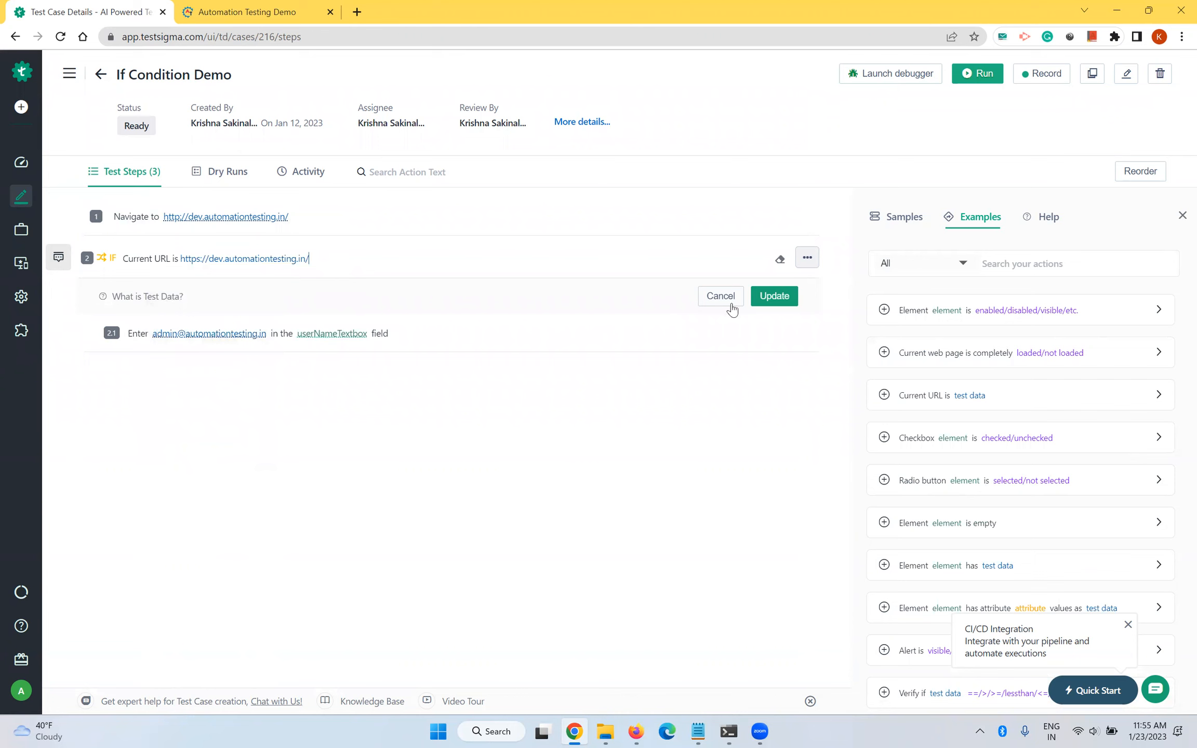
left_click(782, 297)
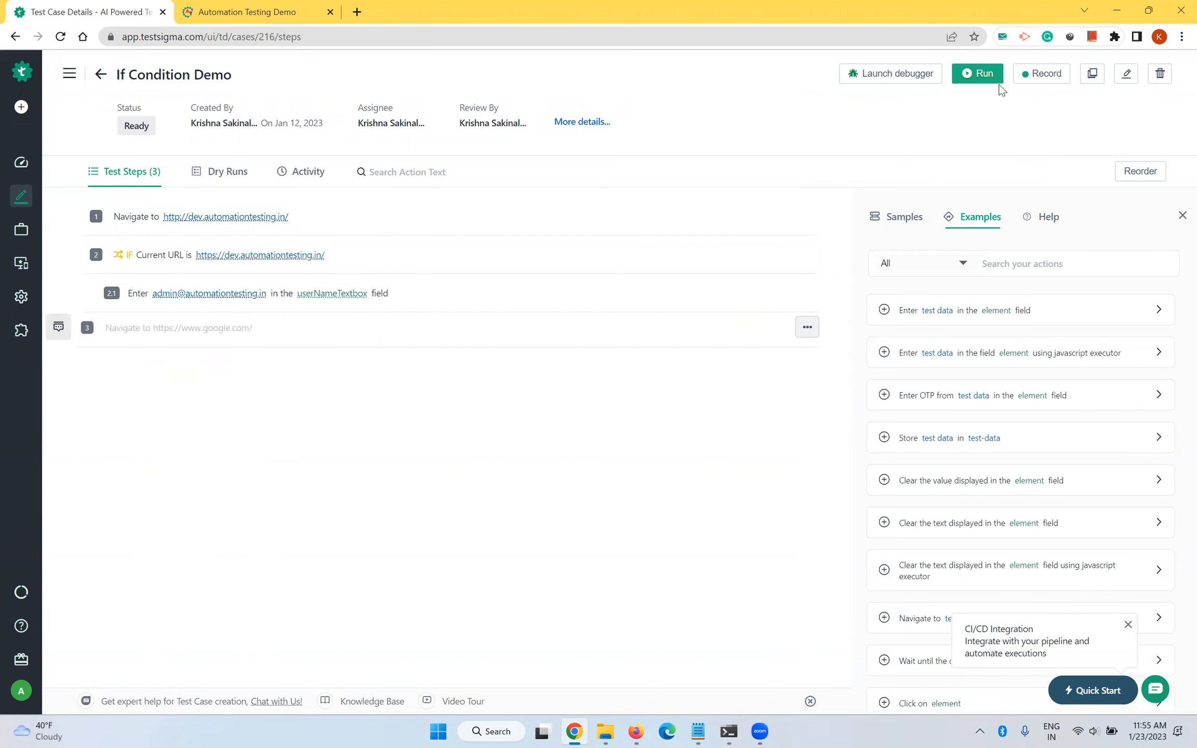
Run If Condition Demo on Testsigma Lab with the base URL condition, review the executed steps, and return to the test case
left_click(983, 75)
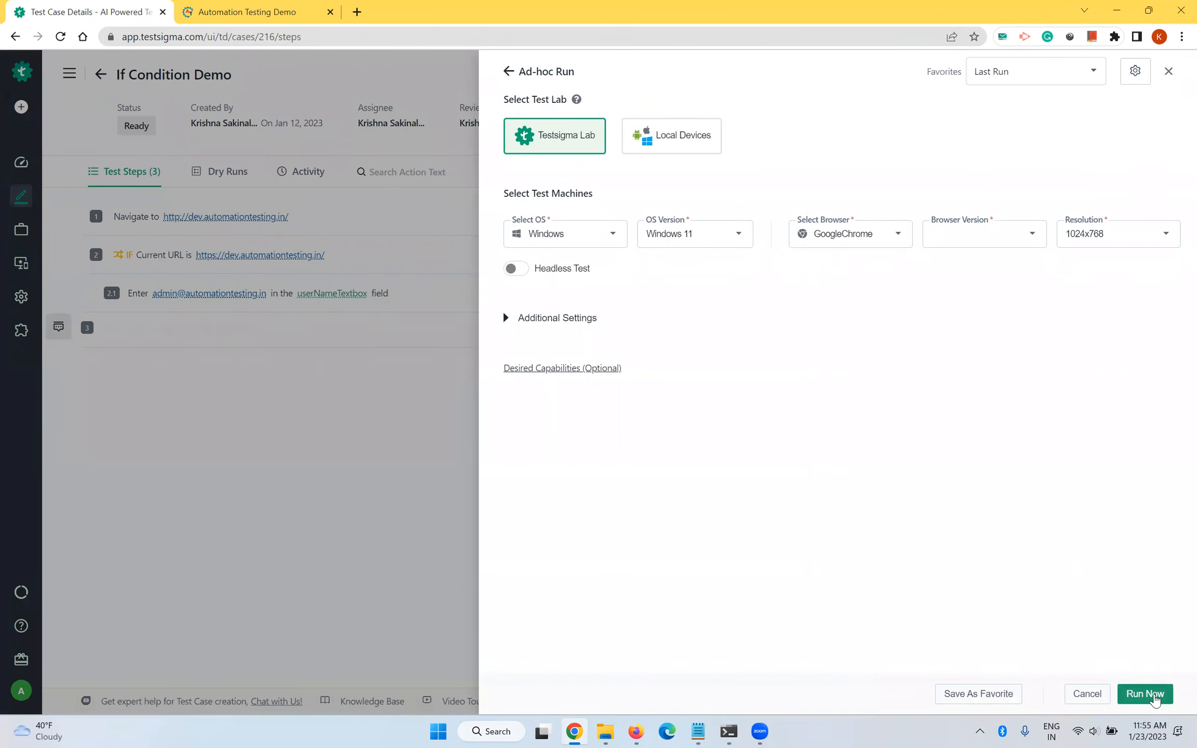
left_click(1154, 700)
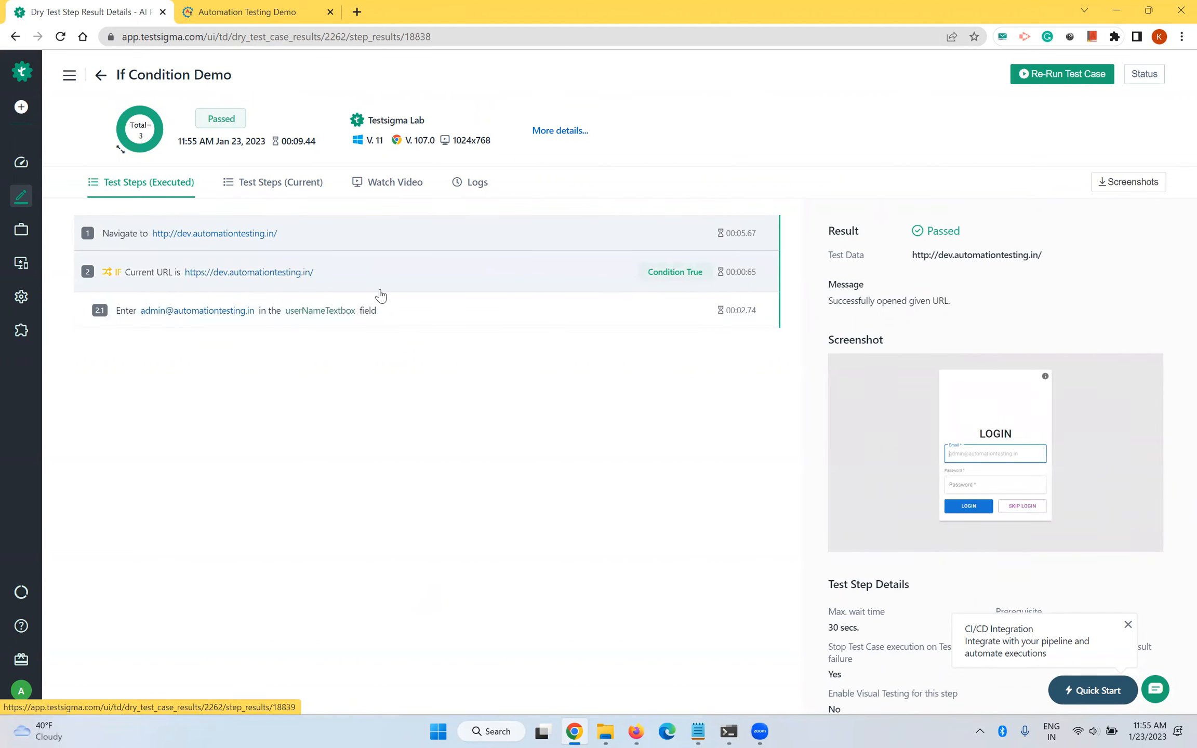
left_click(98, 78)
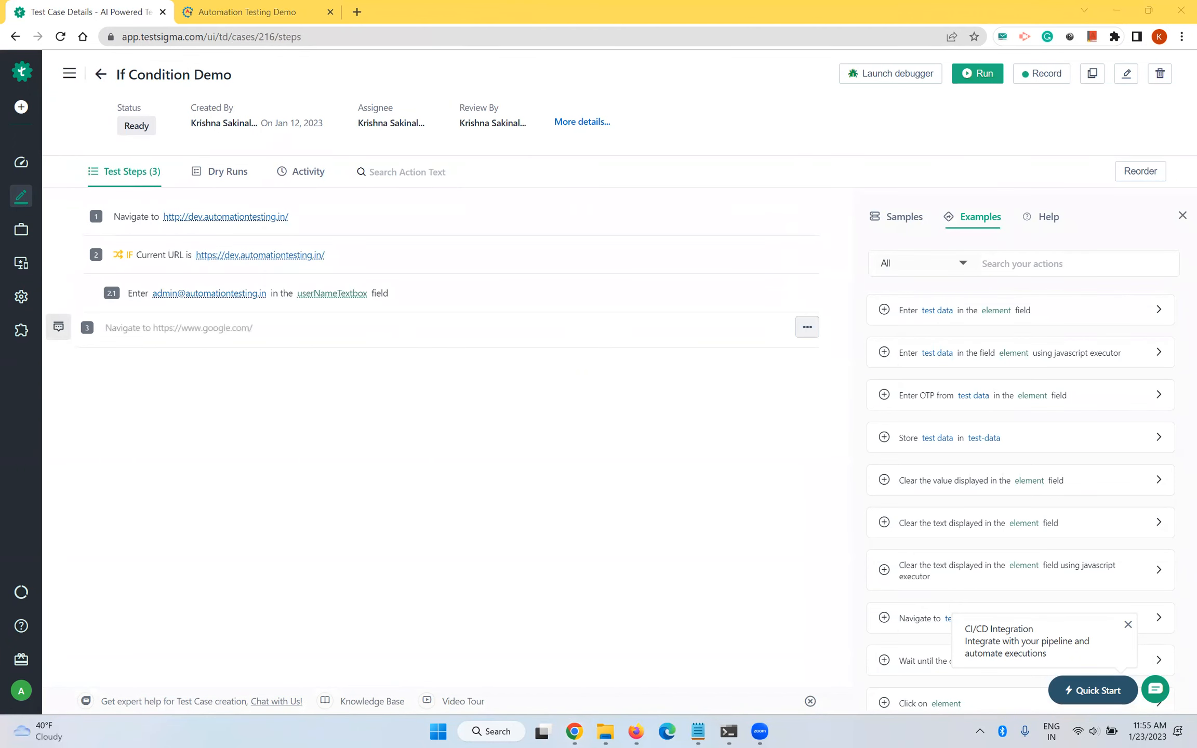
Switch to Notepad to check the list of topics, and return to If Condition Demo in Testsigma
key("alt+Tab")
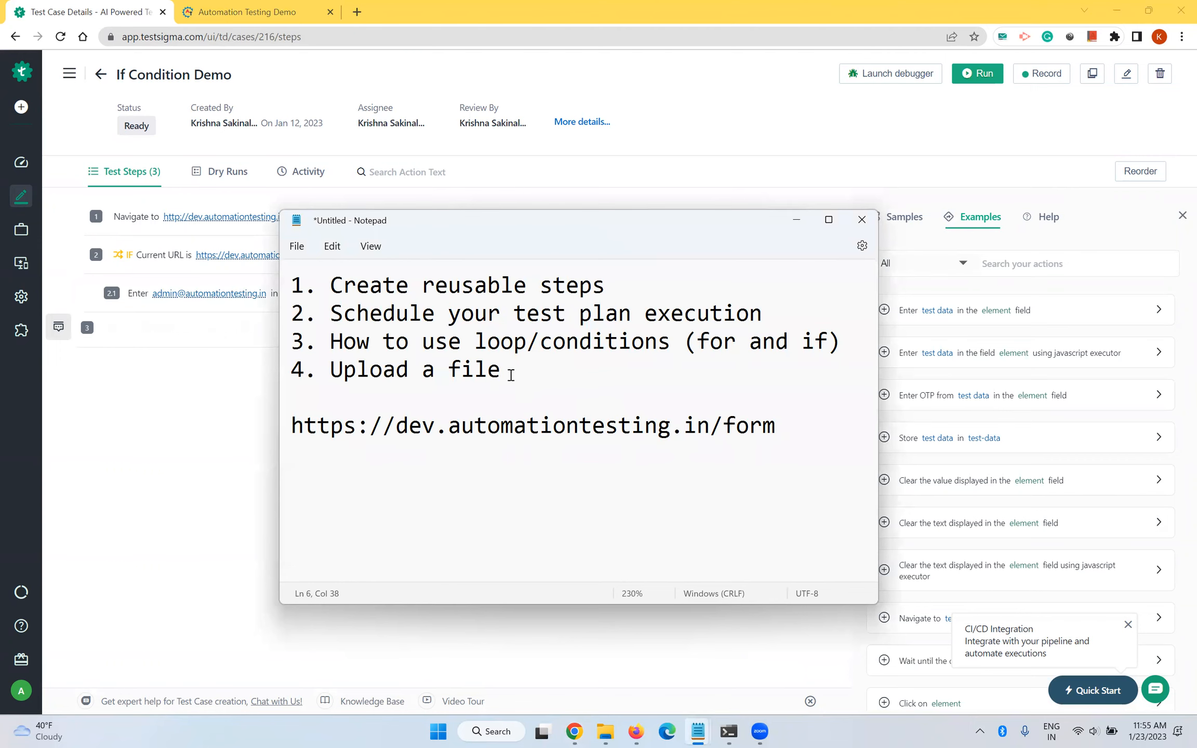
left_click(206, 414)
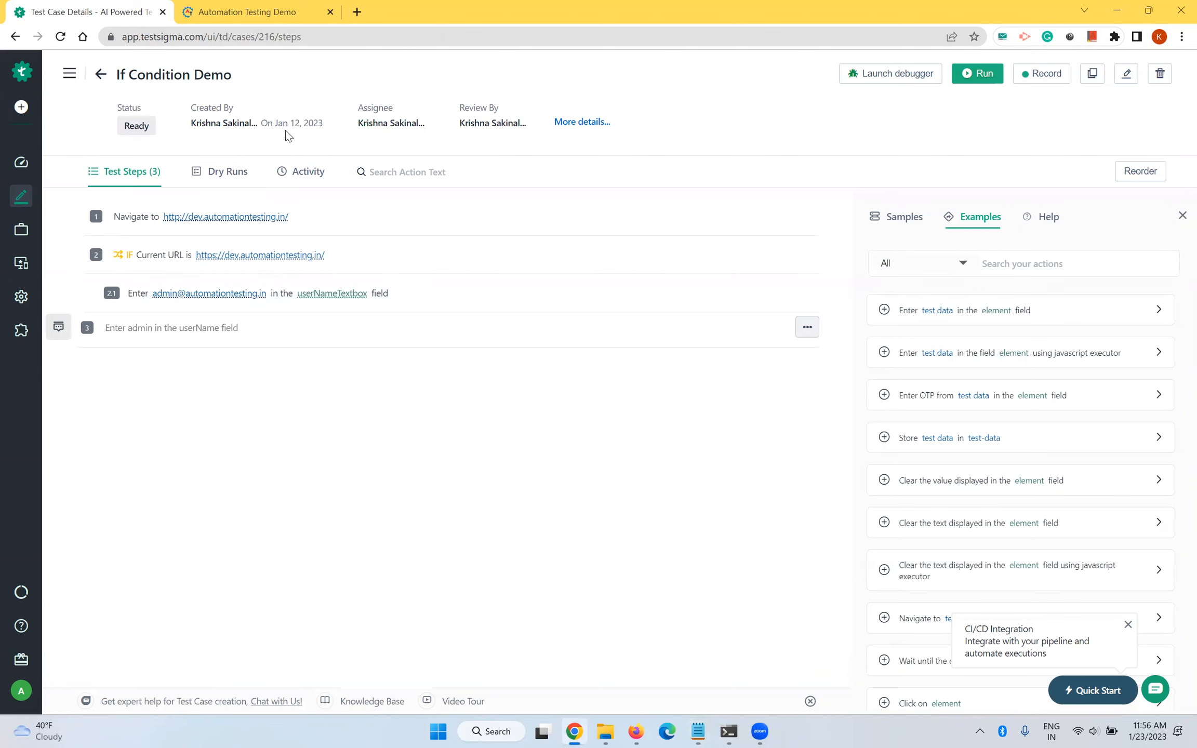
Switch to the Automation Testing demo site and skip the login to reach its Register Form
left_click(268, 21)
left_click(639, 375)
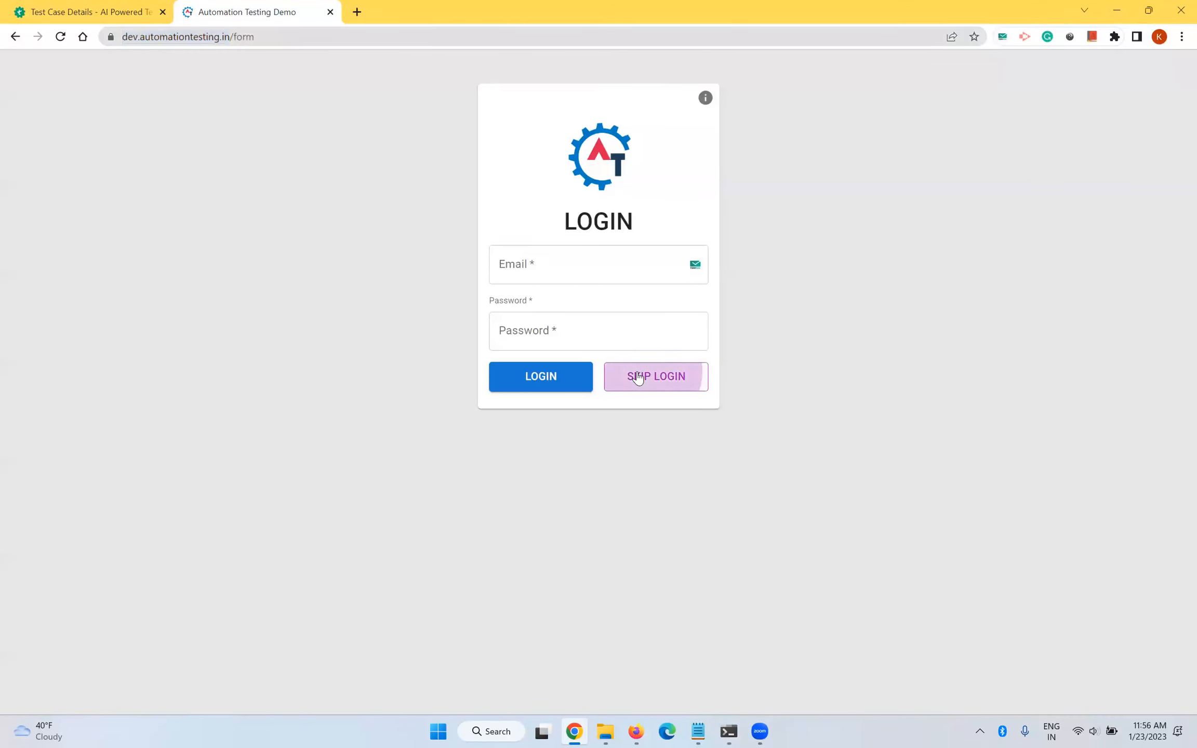
left_click(716, 338)
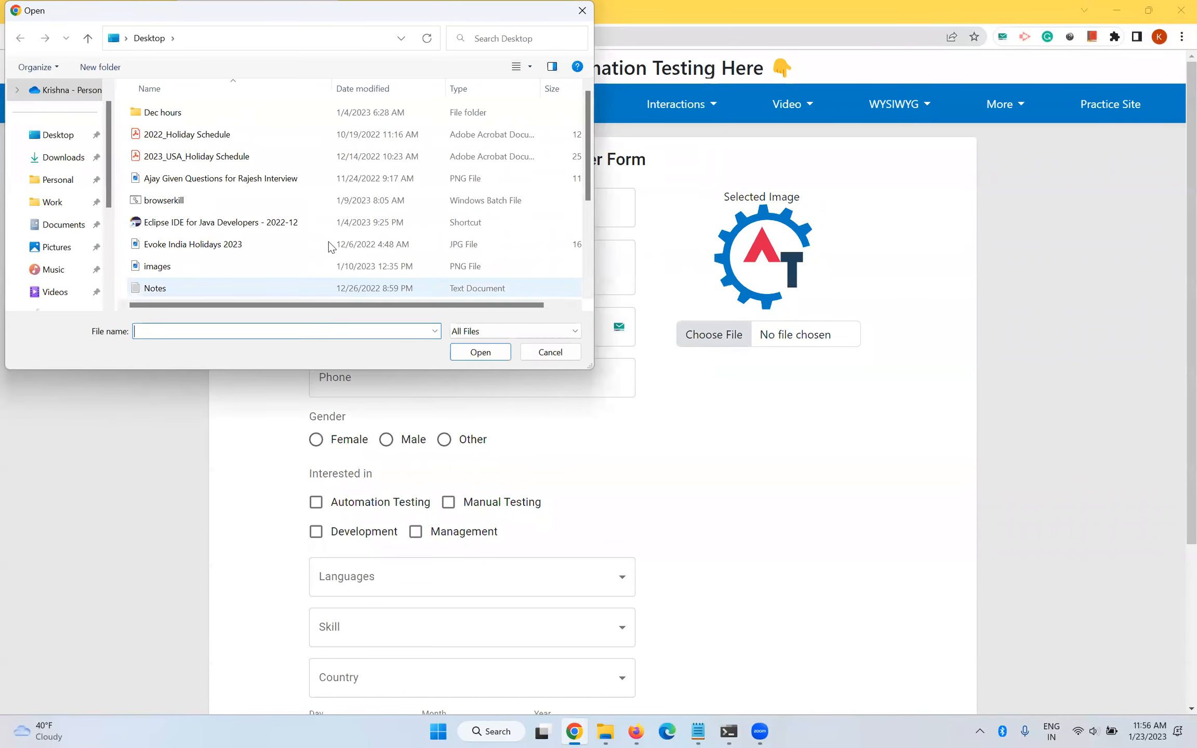
scroll(308, 243, "down", 3)
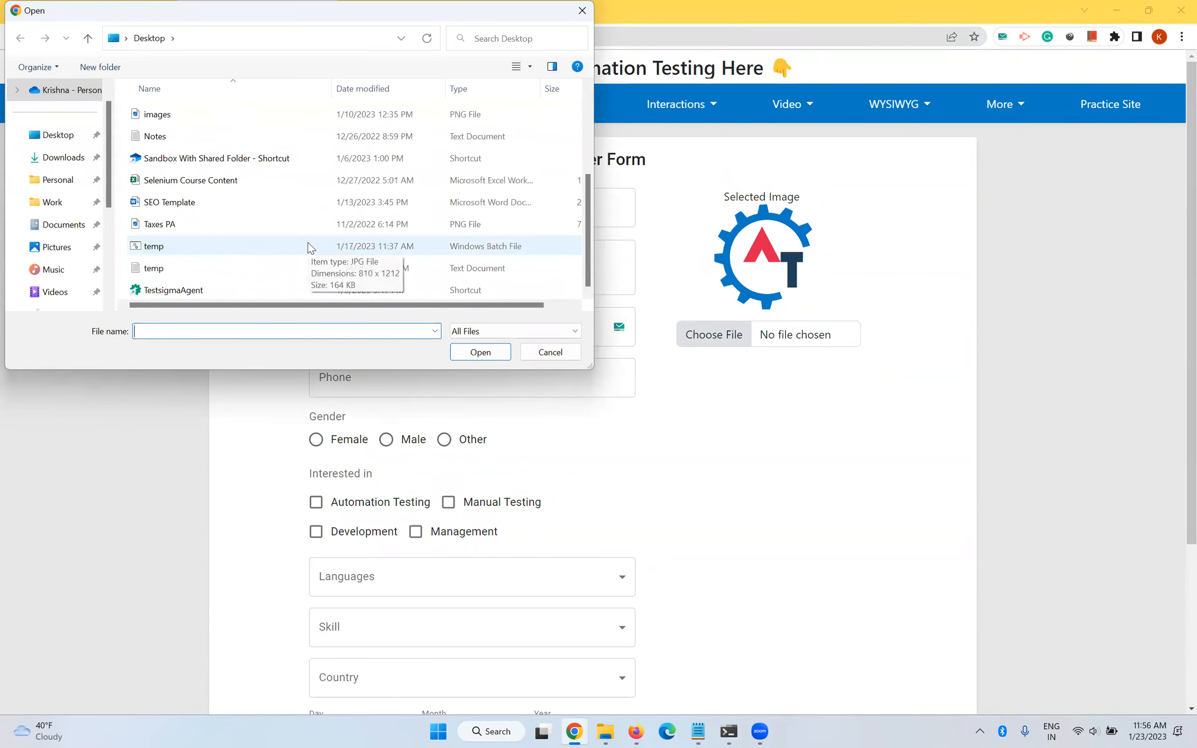
scroll(307, 242, "up", 3)
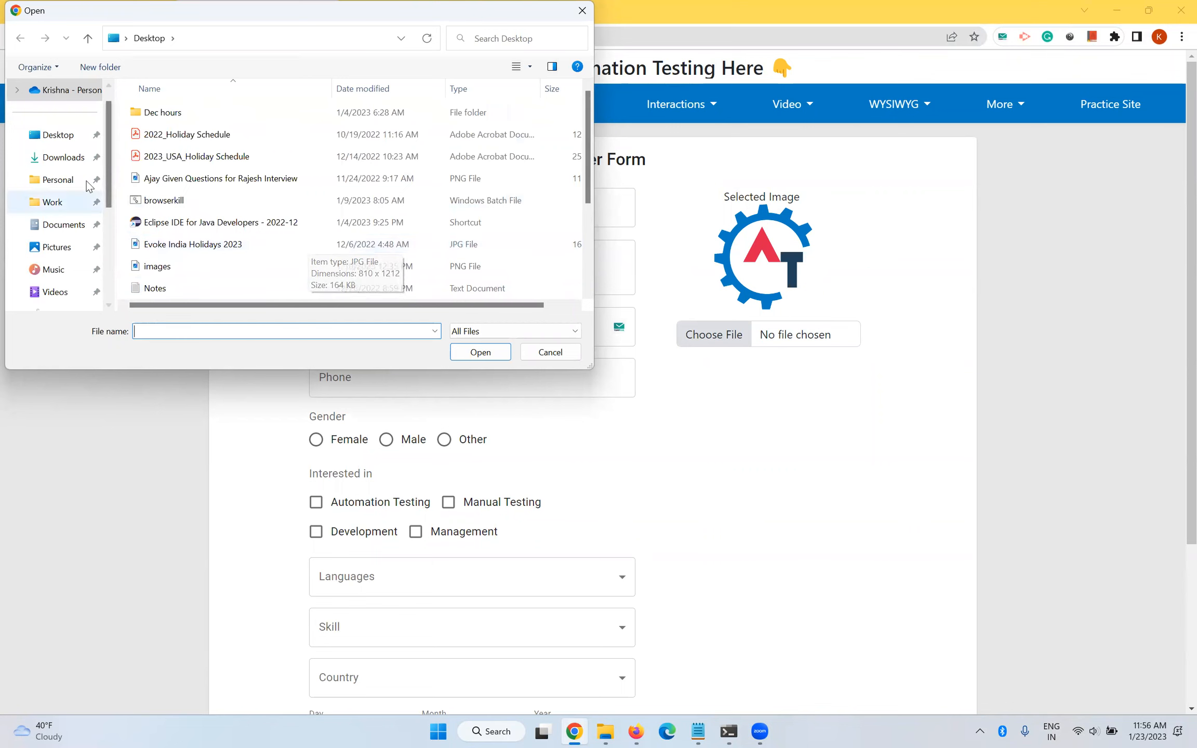
left_click(58, 134)
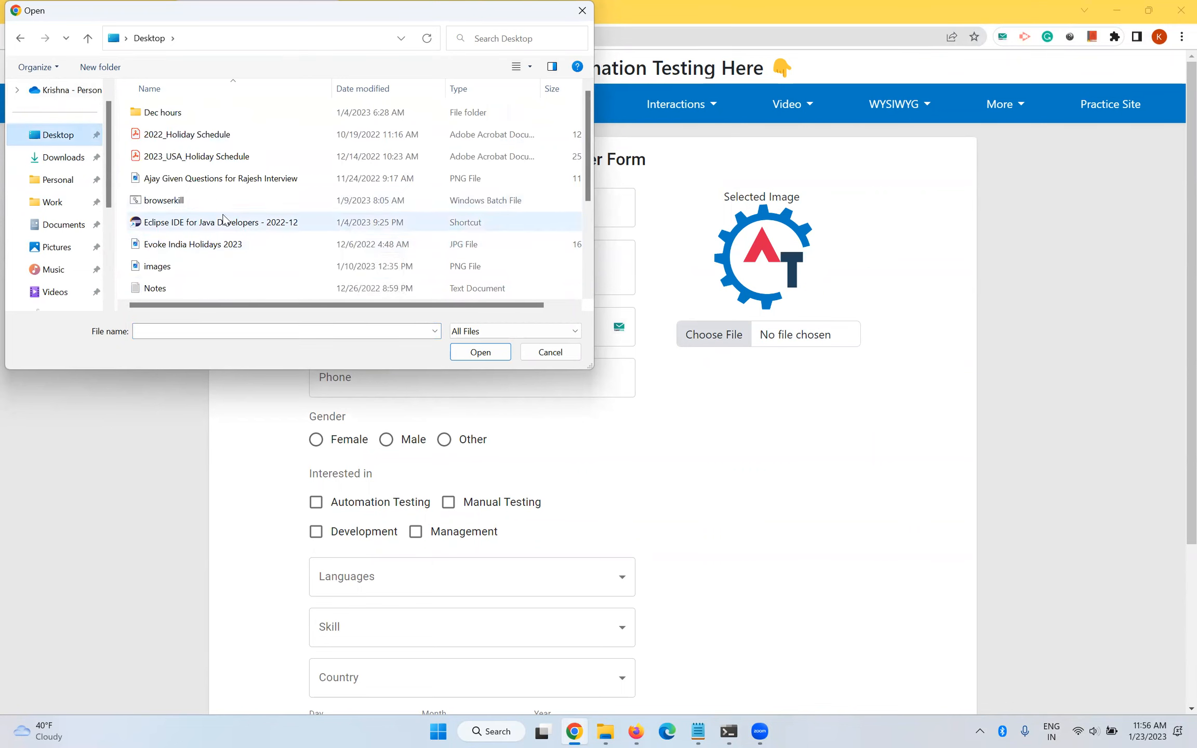
scroll(221, 221, "down", 3)
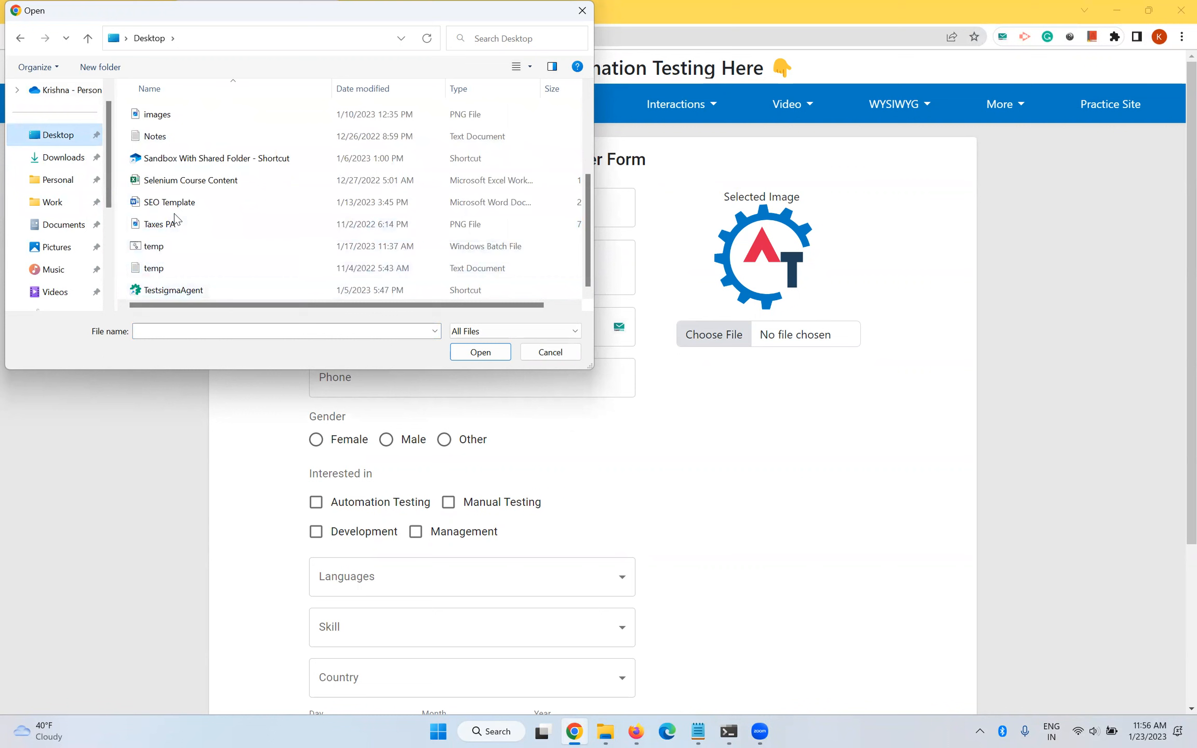
scroll(173, 224, "up", 3)
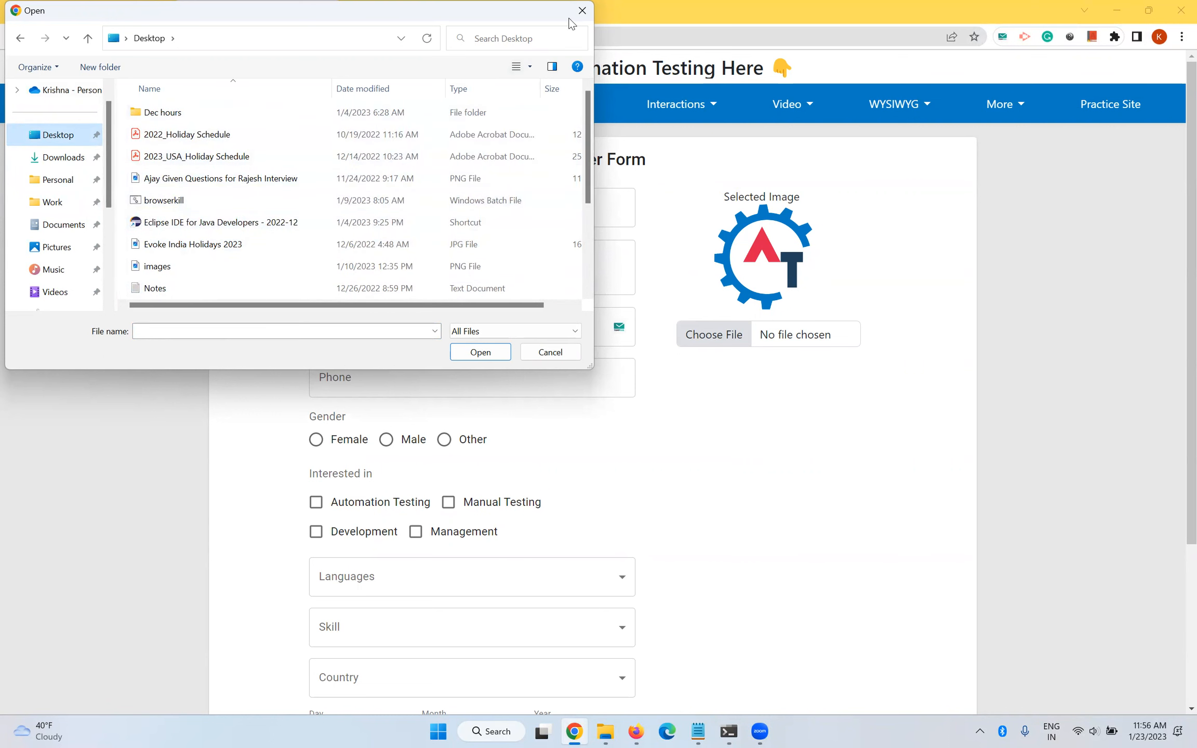
left_click(582, 10)
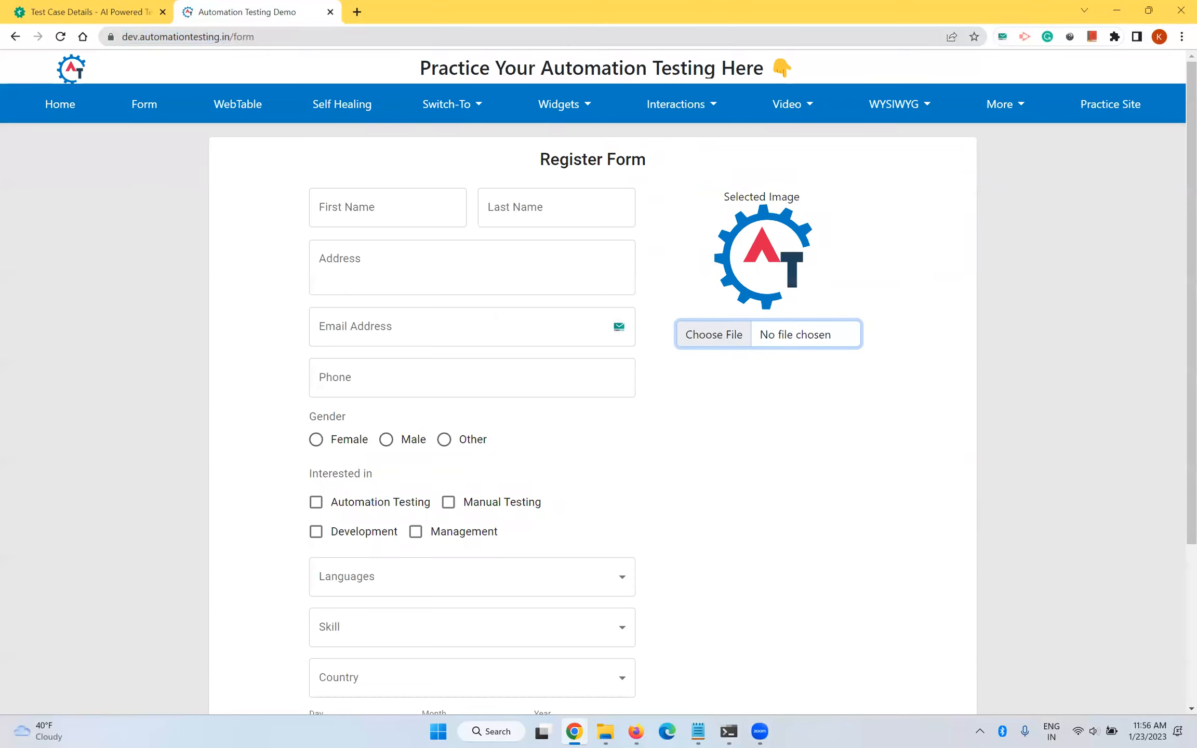
Choose images.png from the Desktop as the Register Form's selected image
left_click(713, 335)
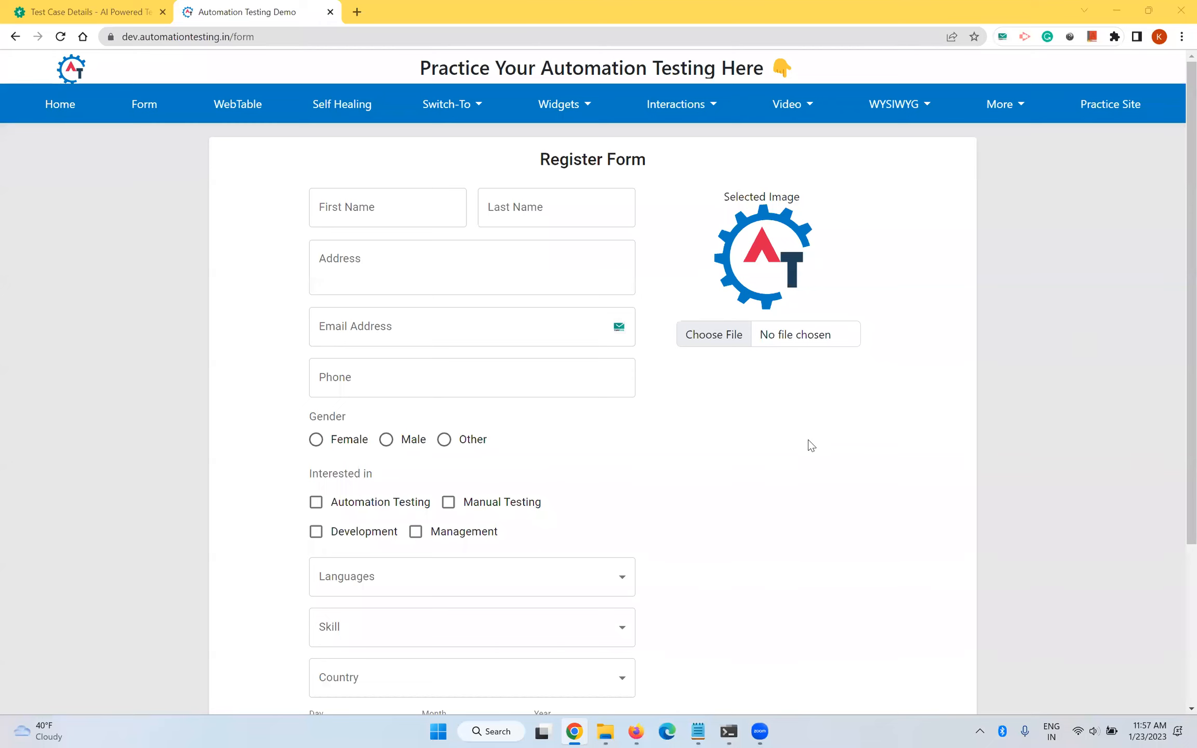
left_click(709, 343)
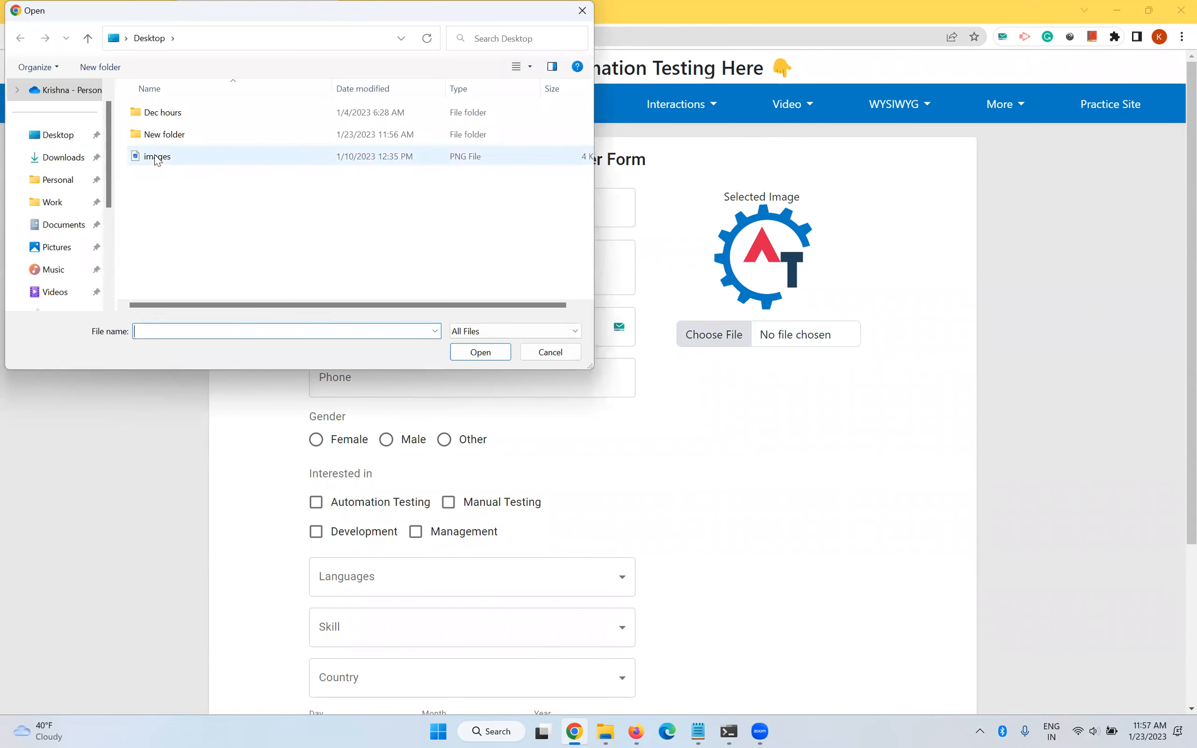
double_click(157, 157)
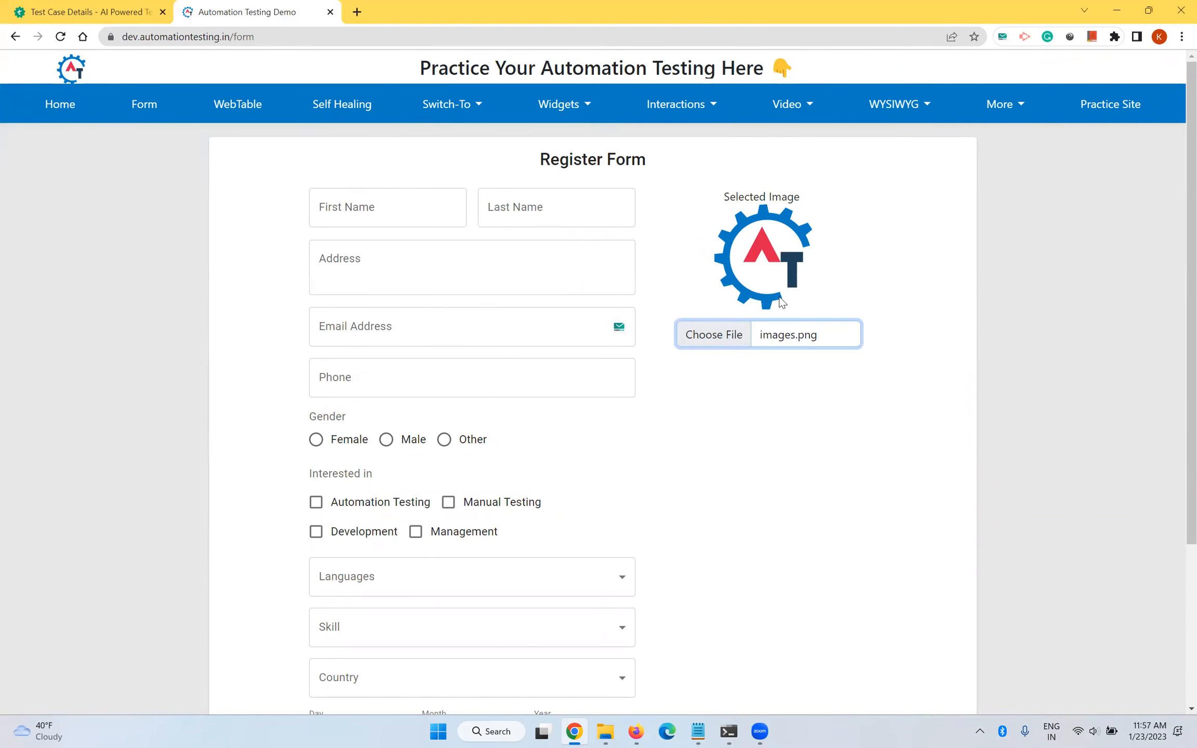
Replace the Register Form's selected image with testsigma.png from the Desktop
left_click(734, 334)
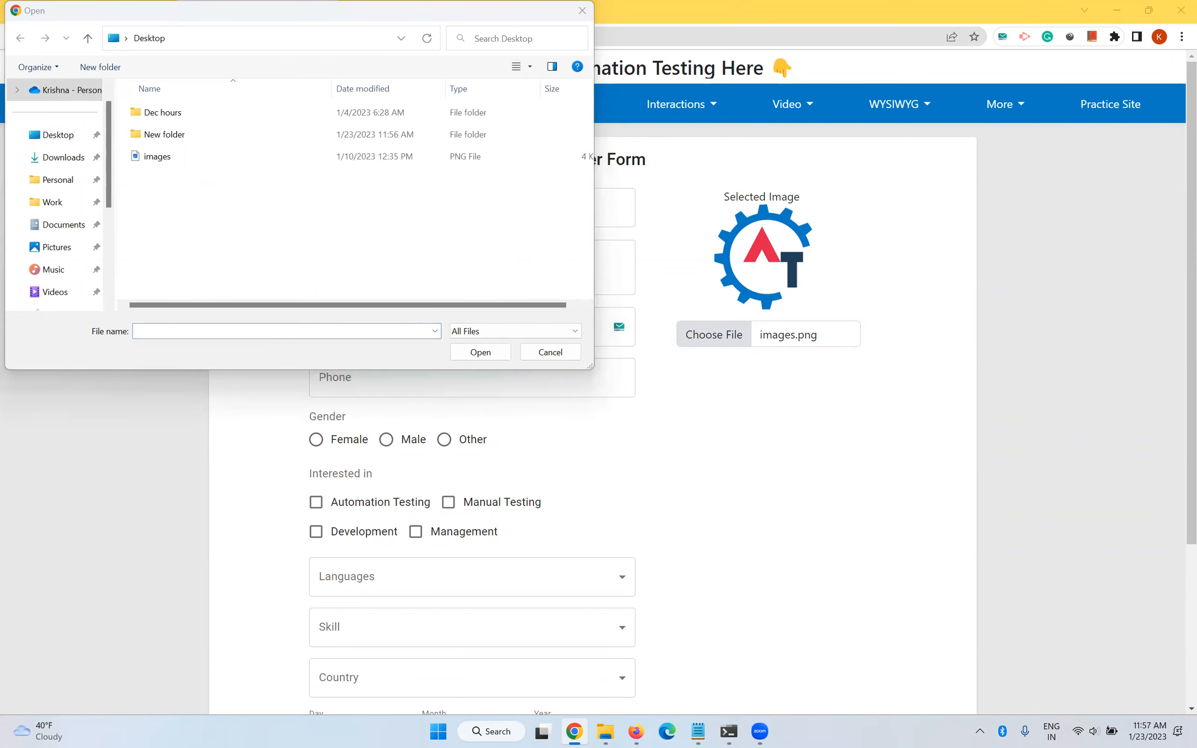
key("Escape")
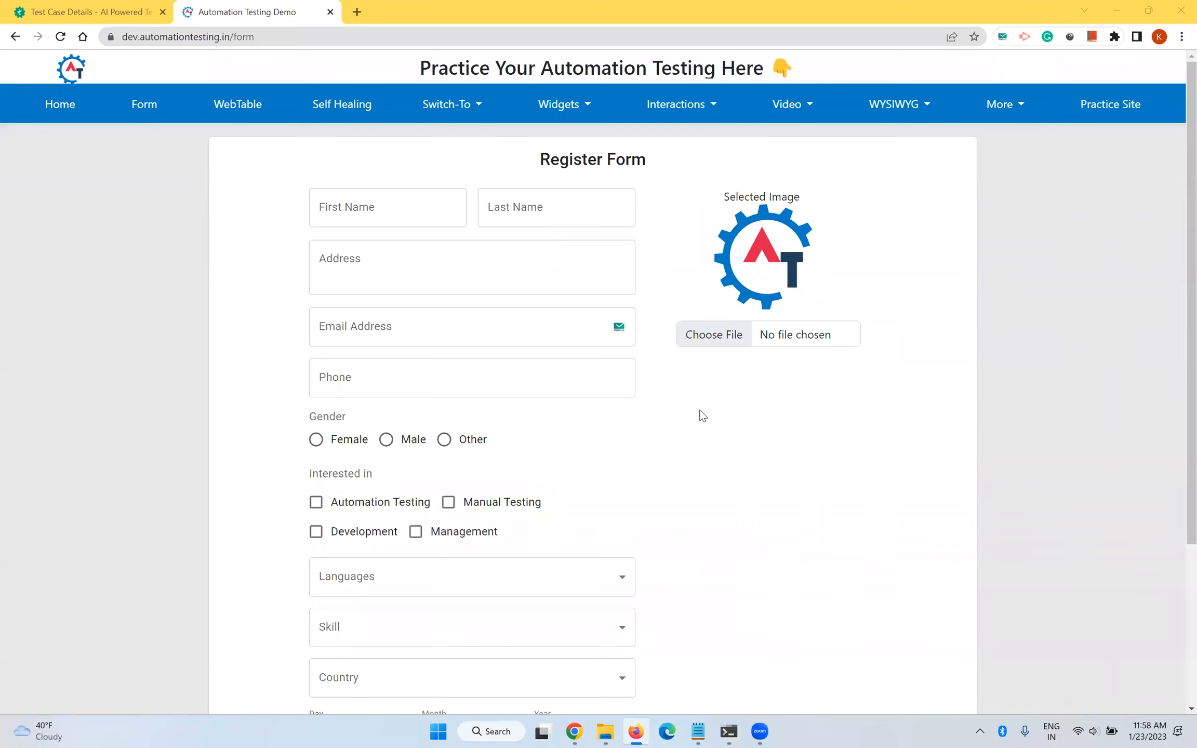
left_click(724, 338)
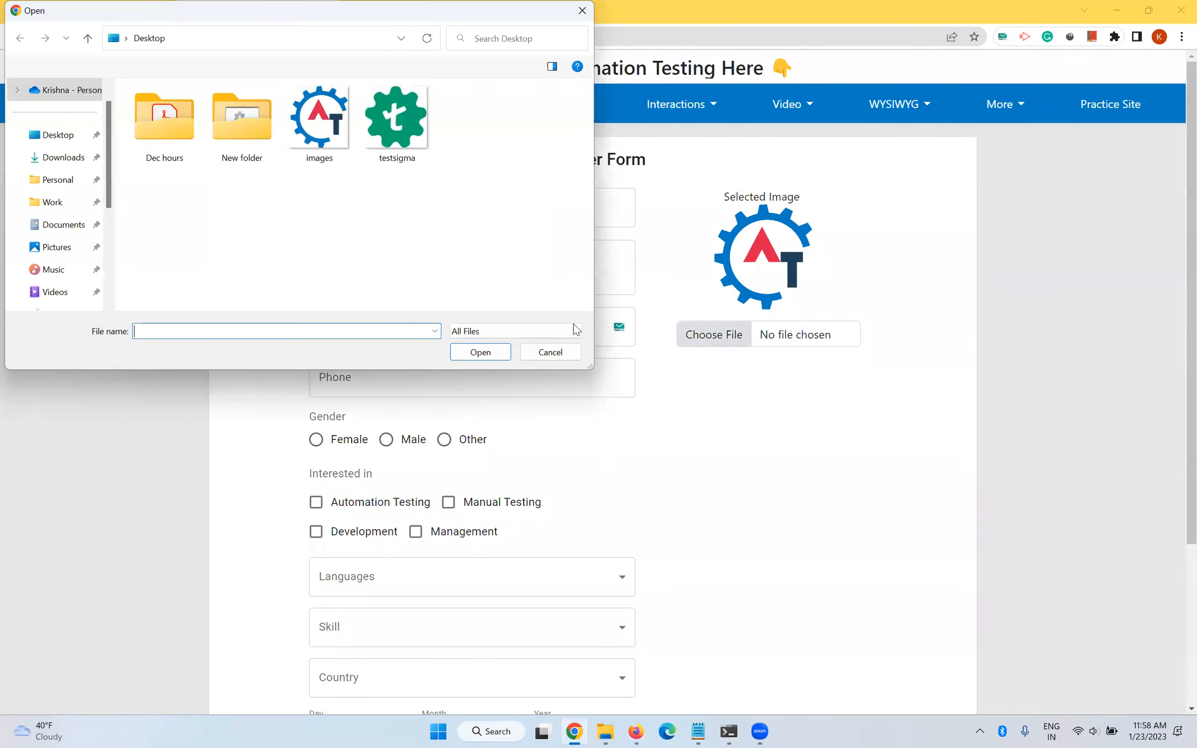
double_click(402, 135)
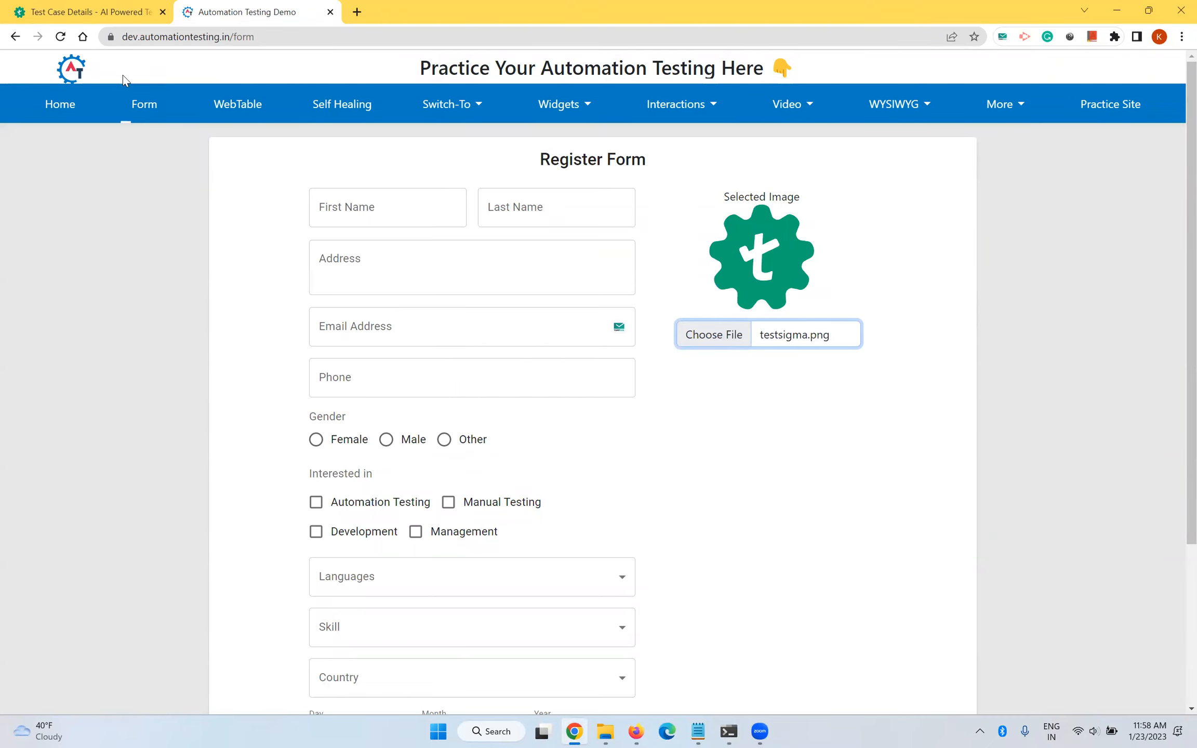
Return to Testsigma, leave If Condition Demo, and open the Uploads list in Test Development
left_click(102, 13)
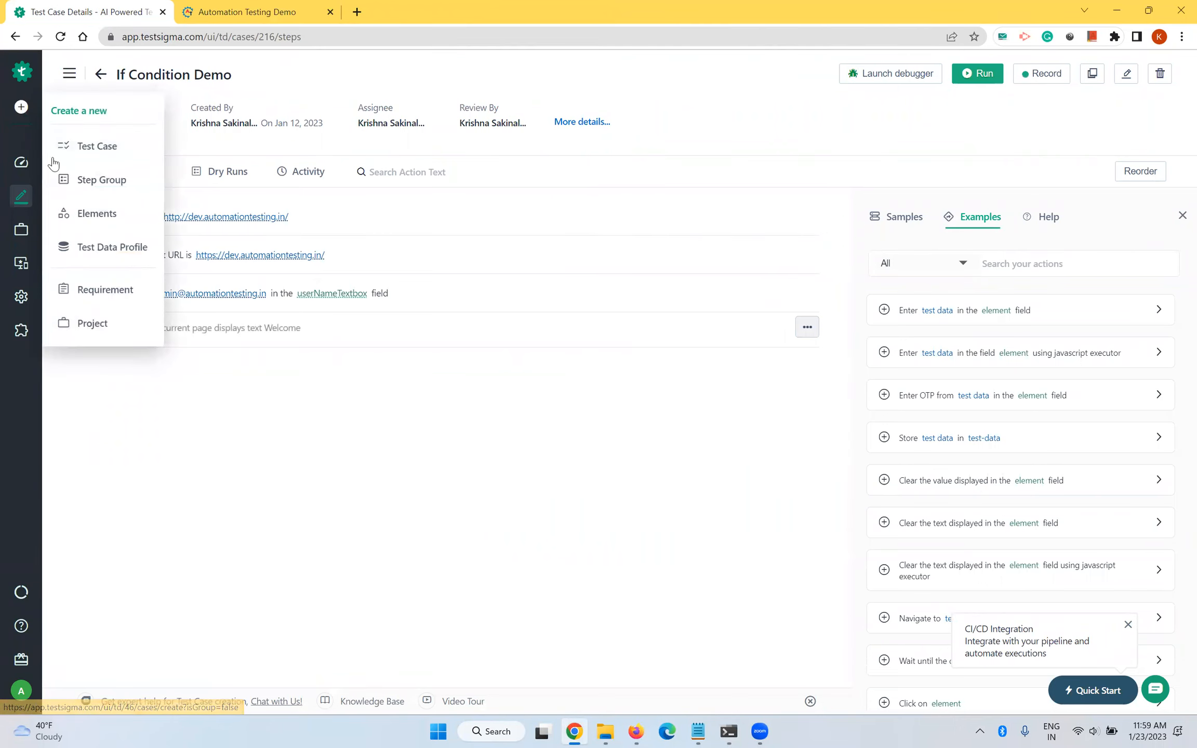
mouse_move(30, 167)
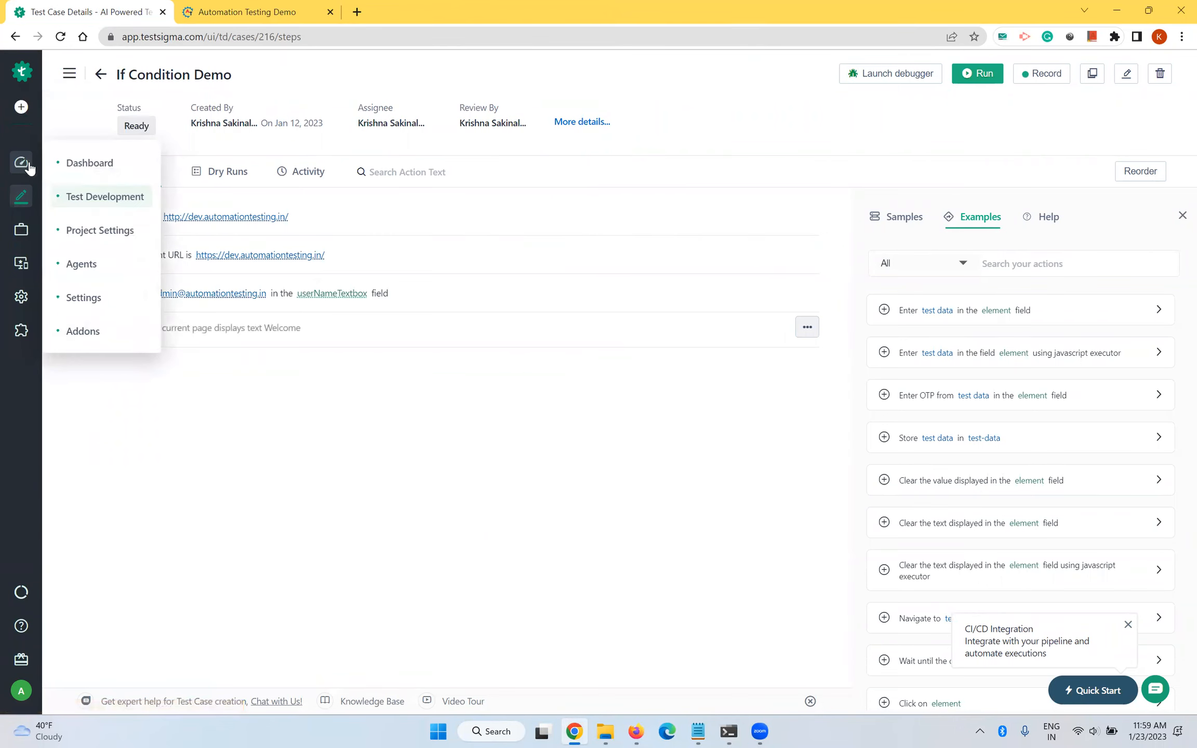
left_click(93, 166)
mouse_move(23, 167)
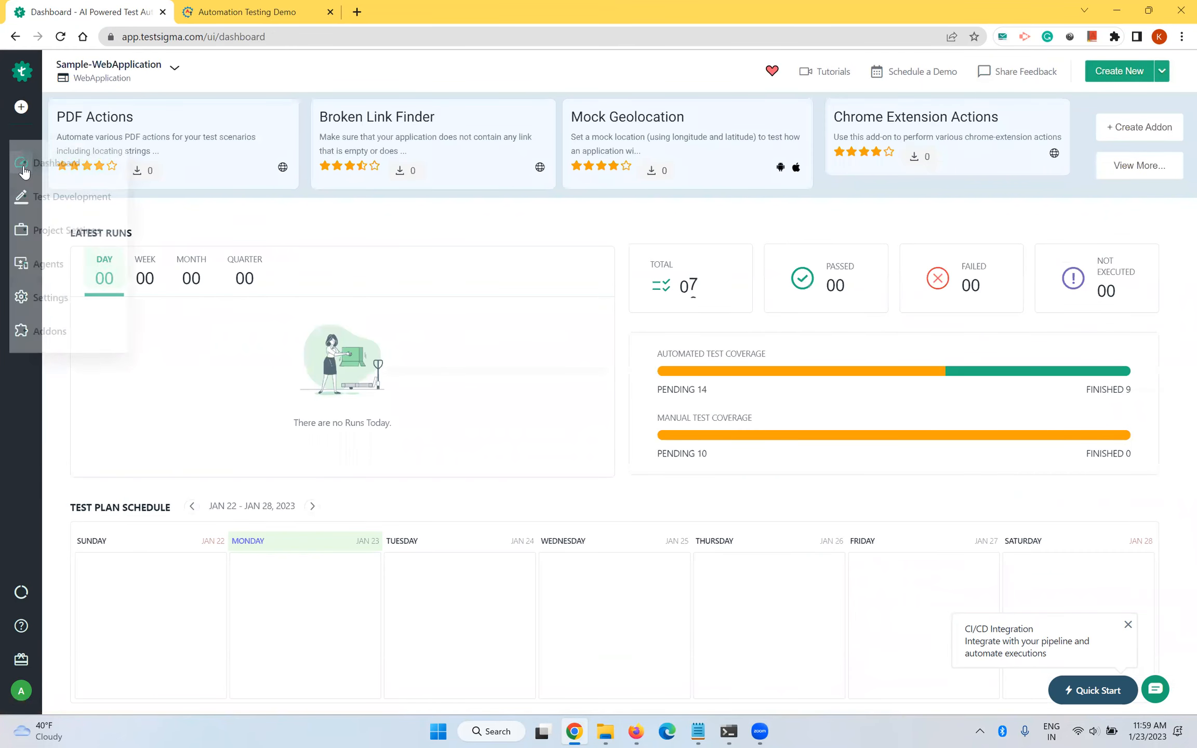
mouse_move(21, 111)
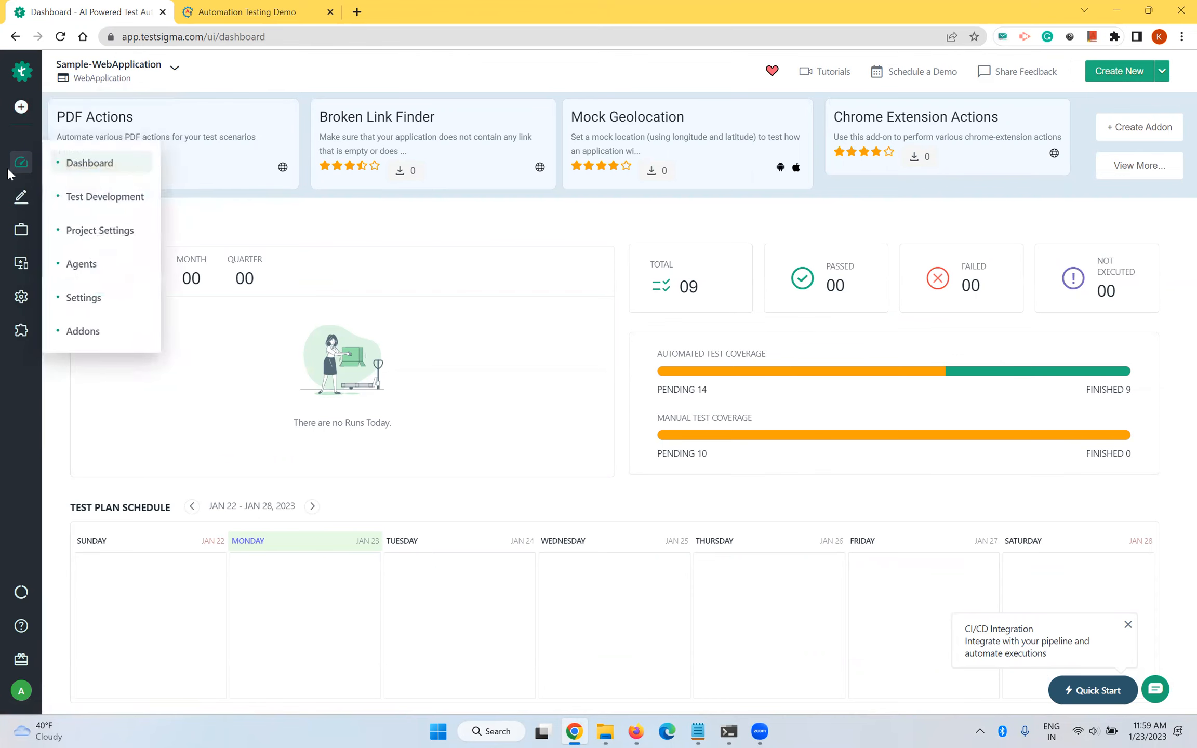
left_click(119, 195)
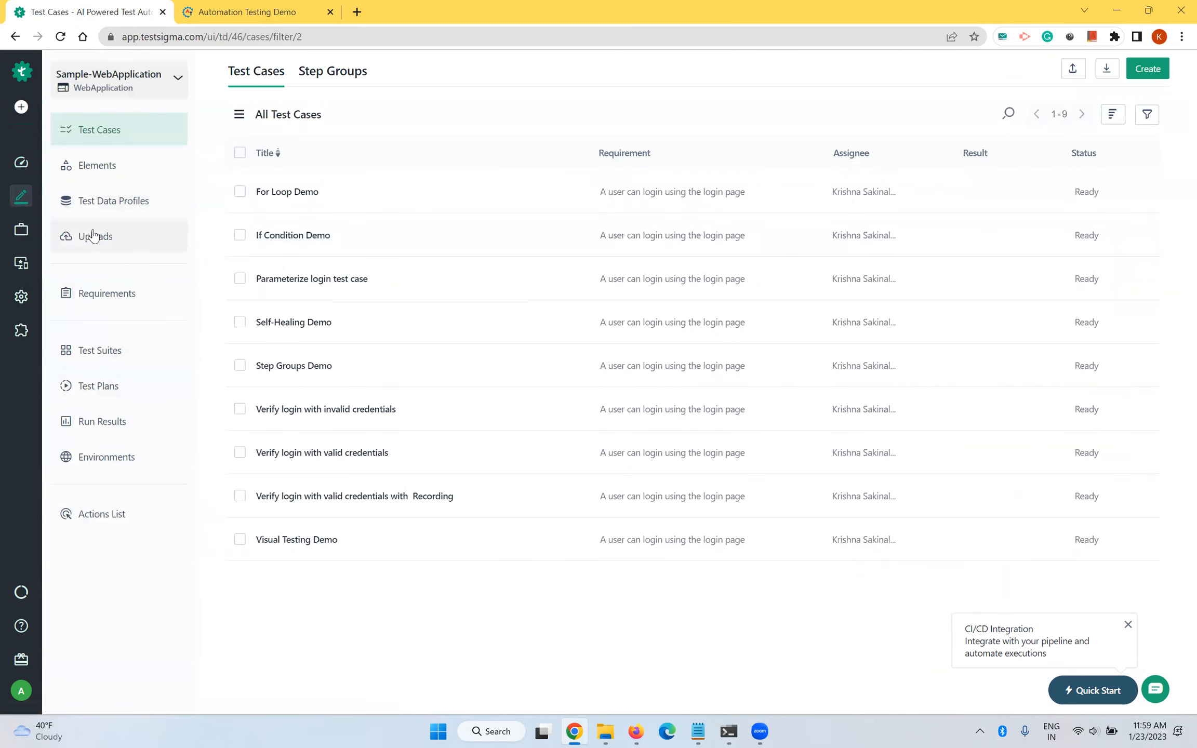
left_click(93, 244)
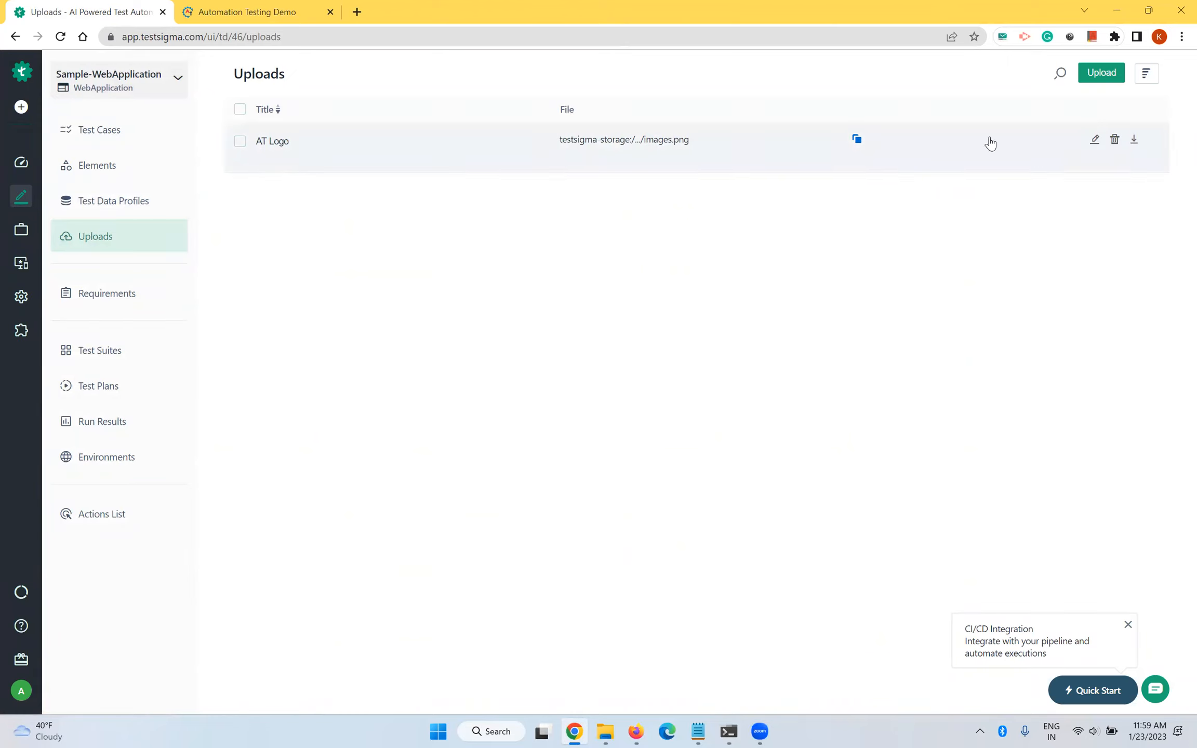
Upload testsigma.png from the Desktop under the name TestSigma and copy its storage path
left_click(1105, 76)
left_click(665, 379)
double_click(398, 134)
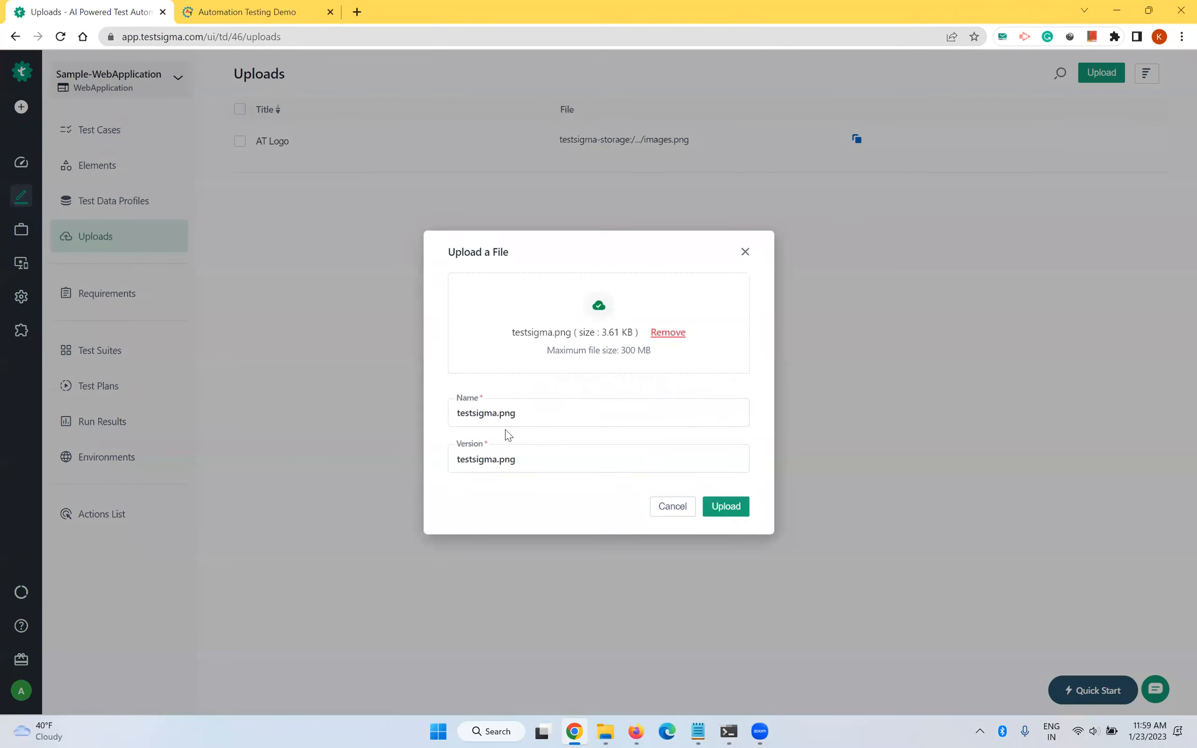
left_click_drag(543, 411, 447, 412)
type("TestSig")
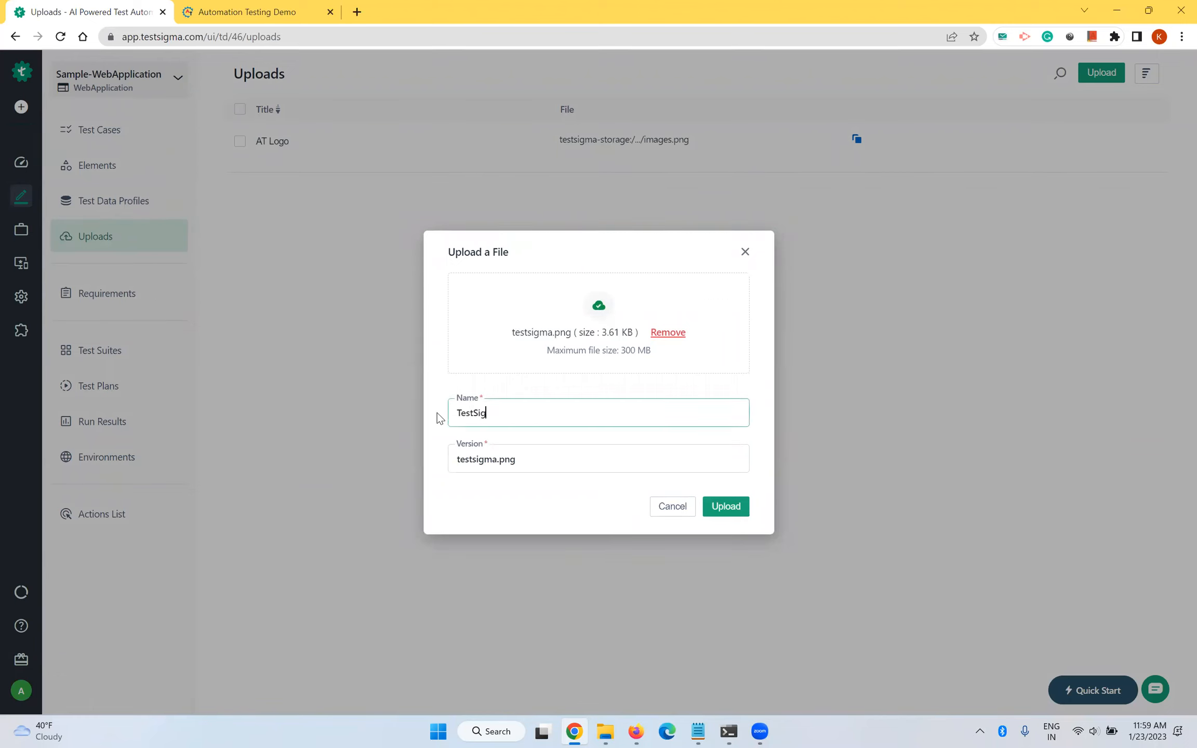
left_click(726, 507)
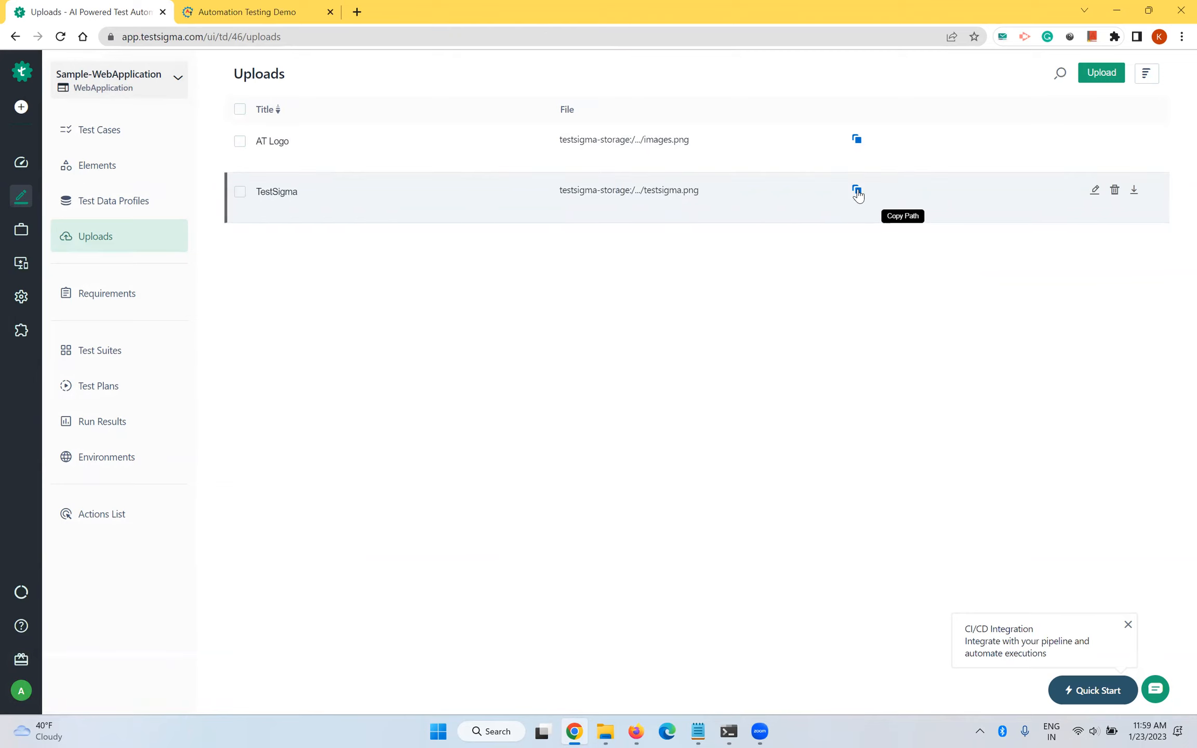
left_click(857, 192)
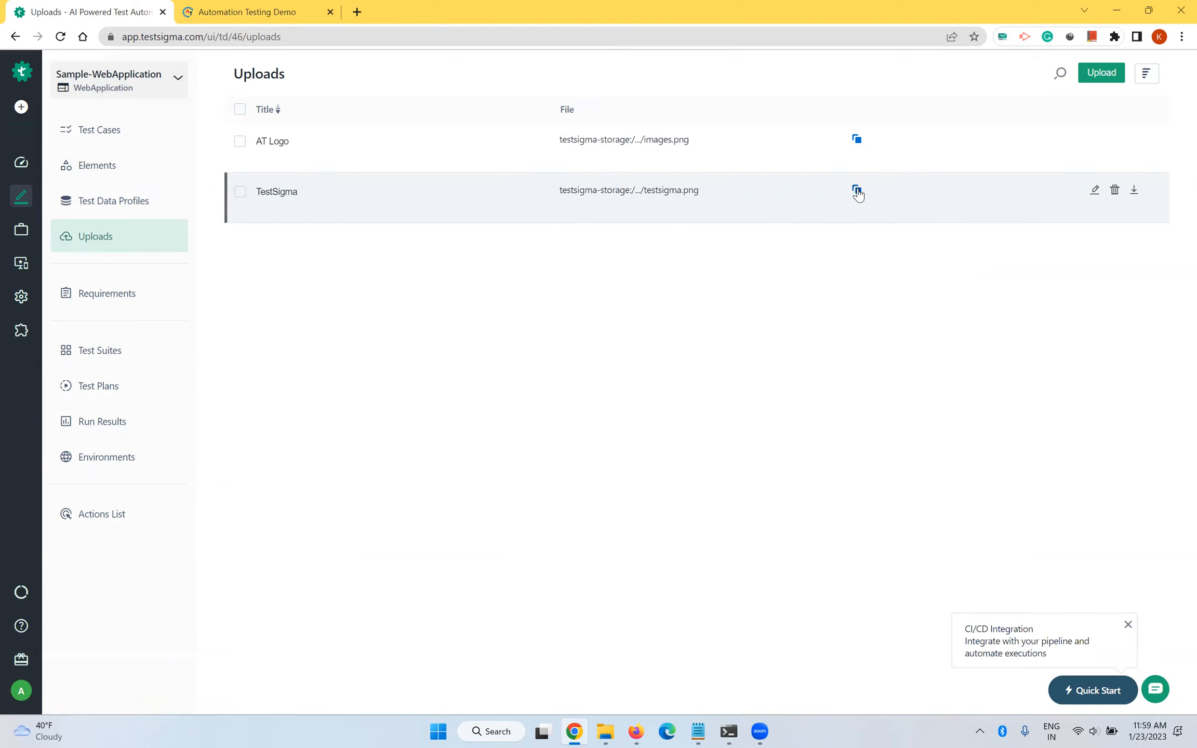
Create a manually written test case named File Upload Demo
left_click(105, 139)
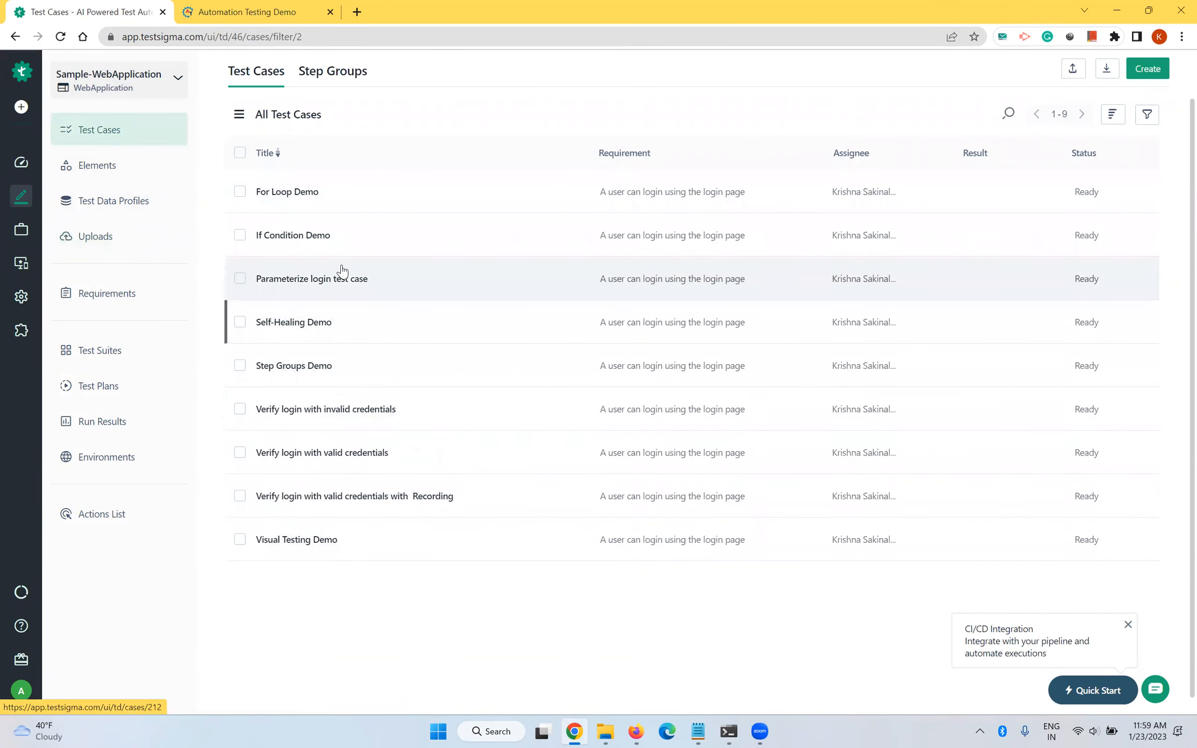
left_click(1145, 68)
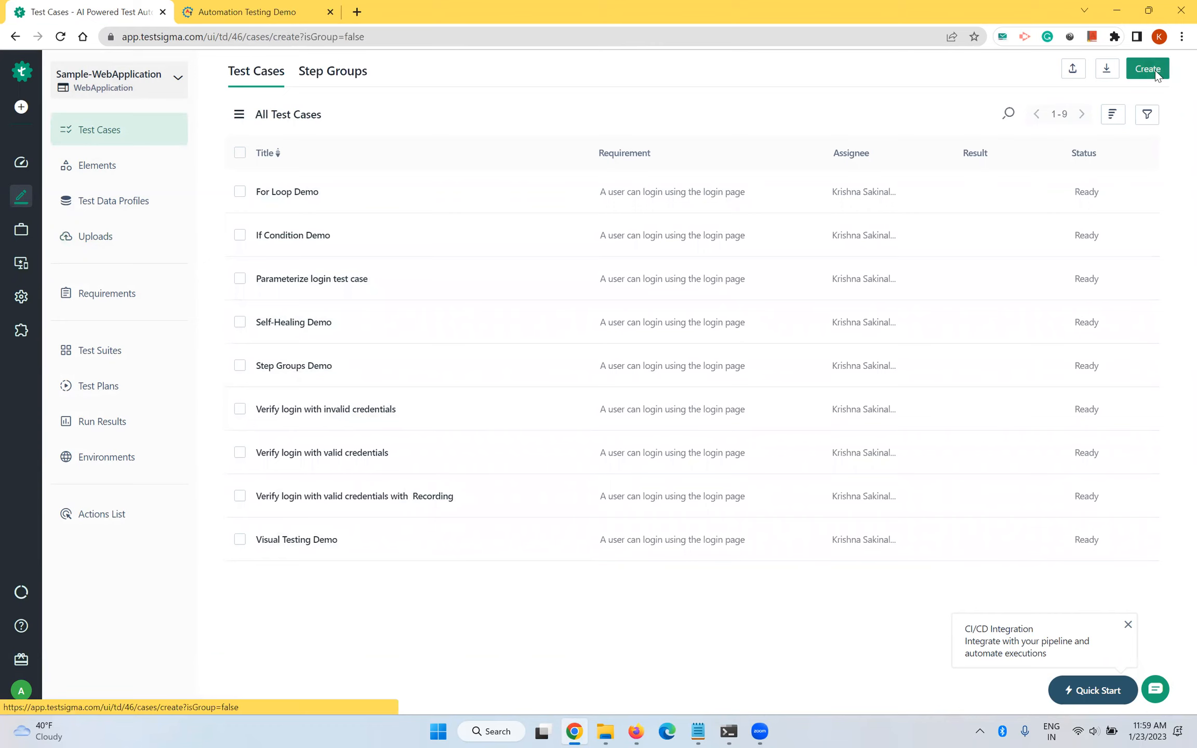
left_click(589, 126)
type("File Upload Demo")
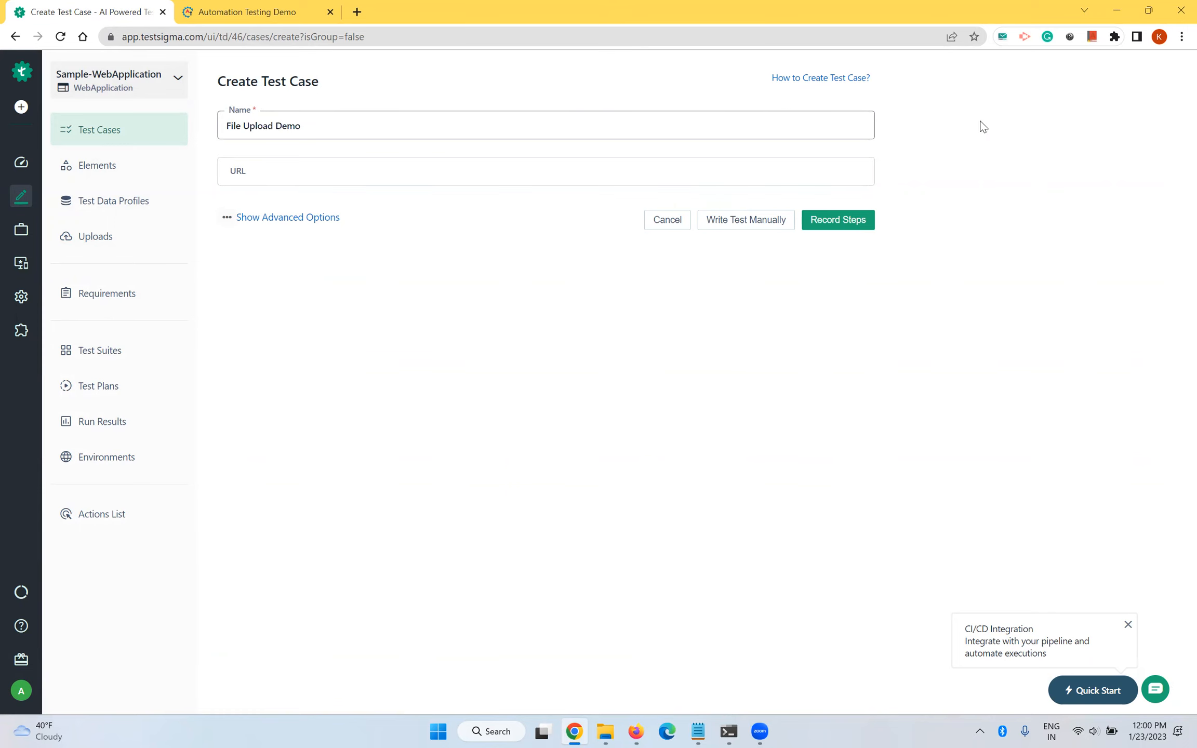
left_click(785, 220)
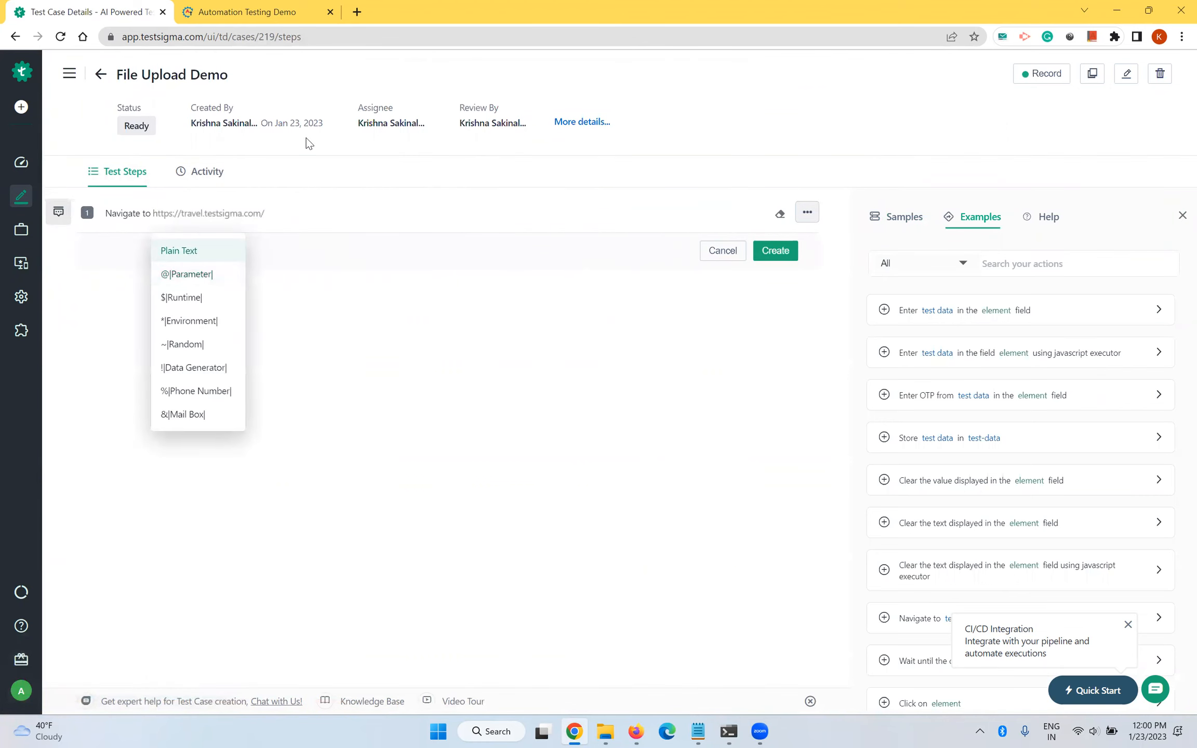
left_click(243, 6)
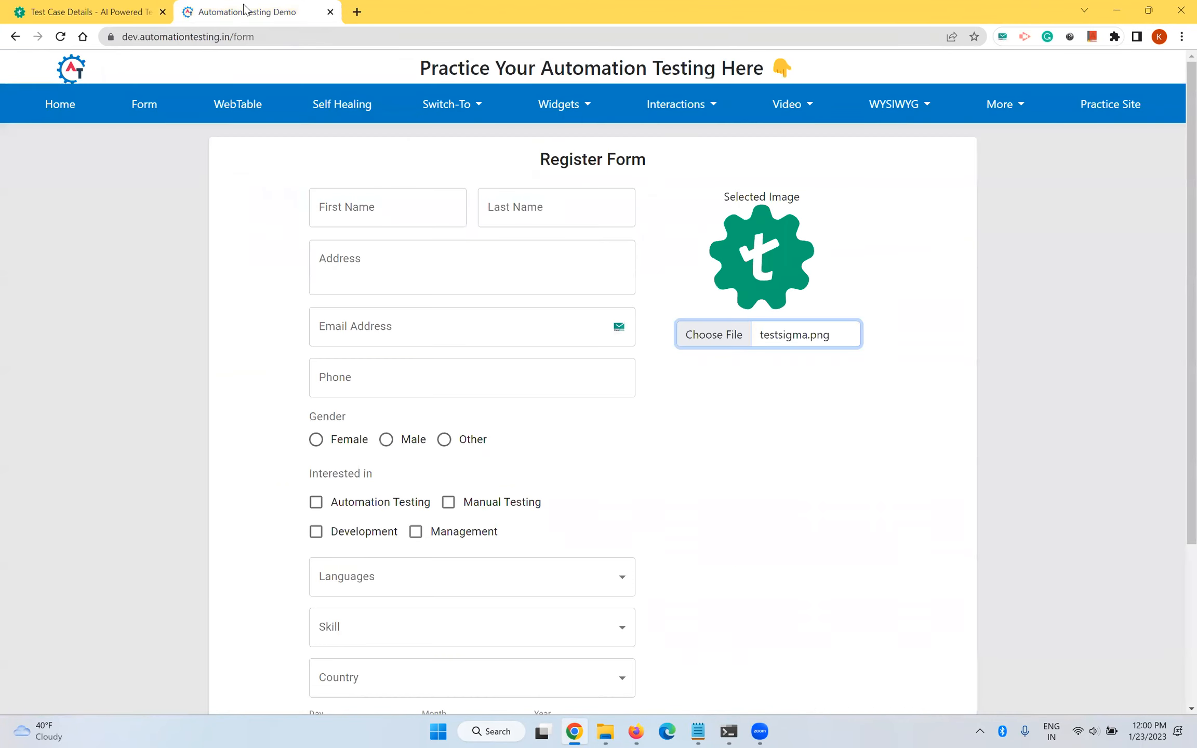
left_click(276, 38)
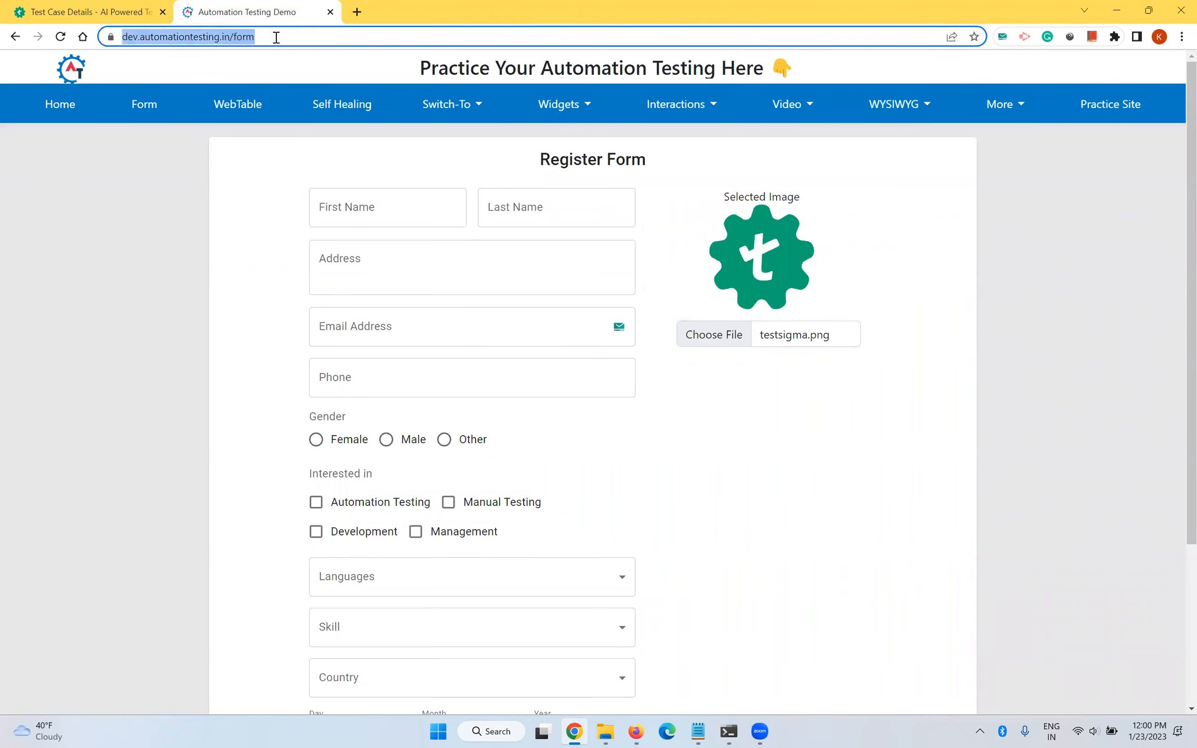
left_click(88, 11)
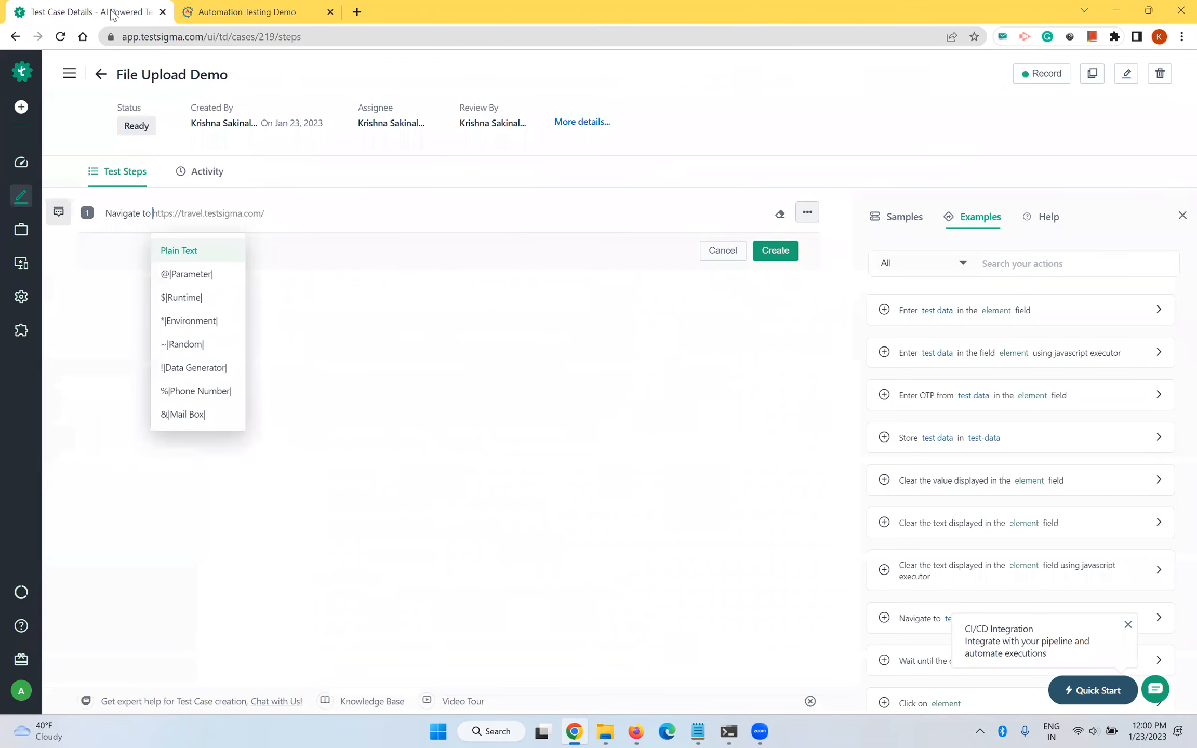
key("ctrl+v")
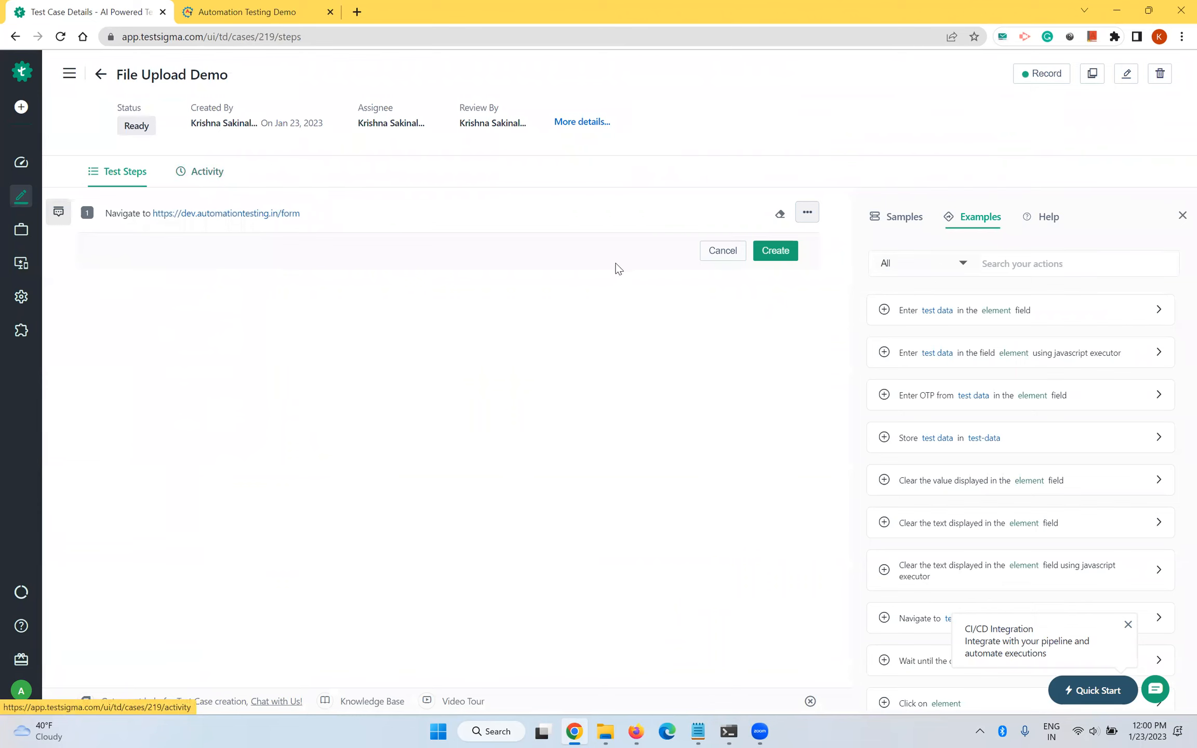
left_click(790, 254)
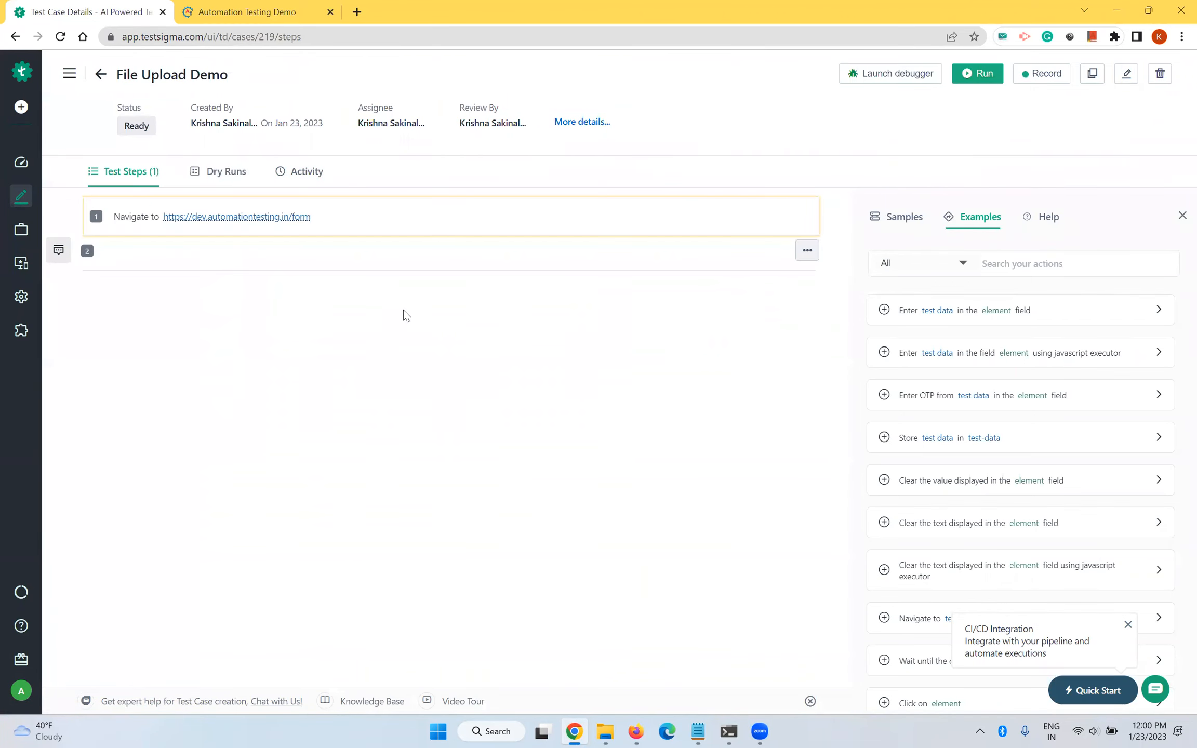
Duplicate the test case's browser tab, open the Uploads list there and copy the storage path of the TestSigma upload
right_click(112, 13)
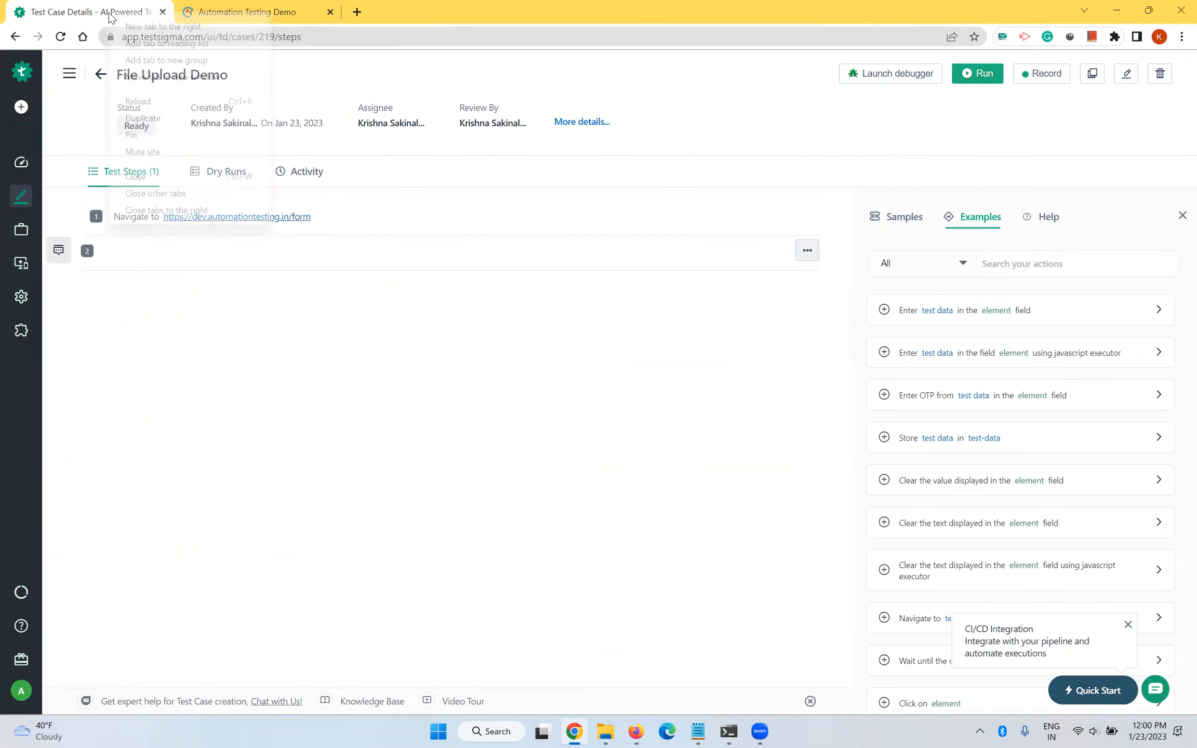
left_click(152, 119)
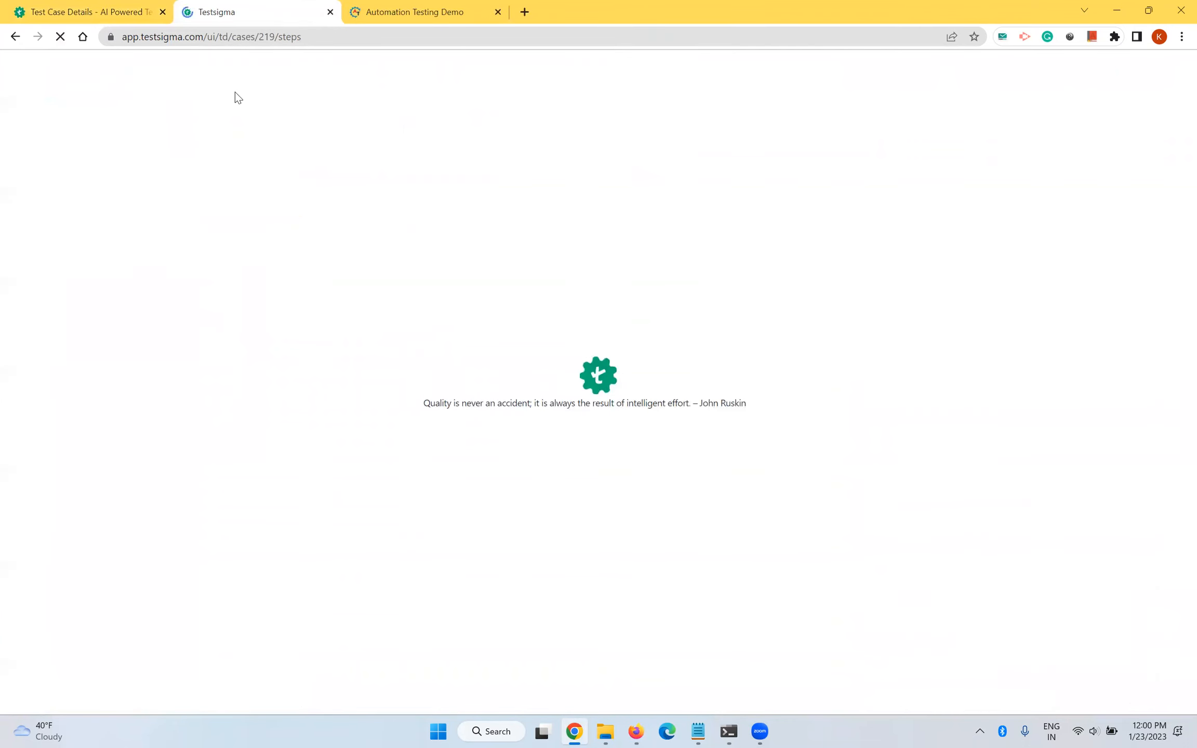
mouse_move(18, 176)
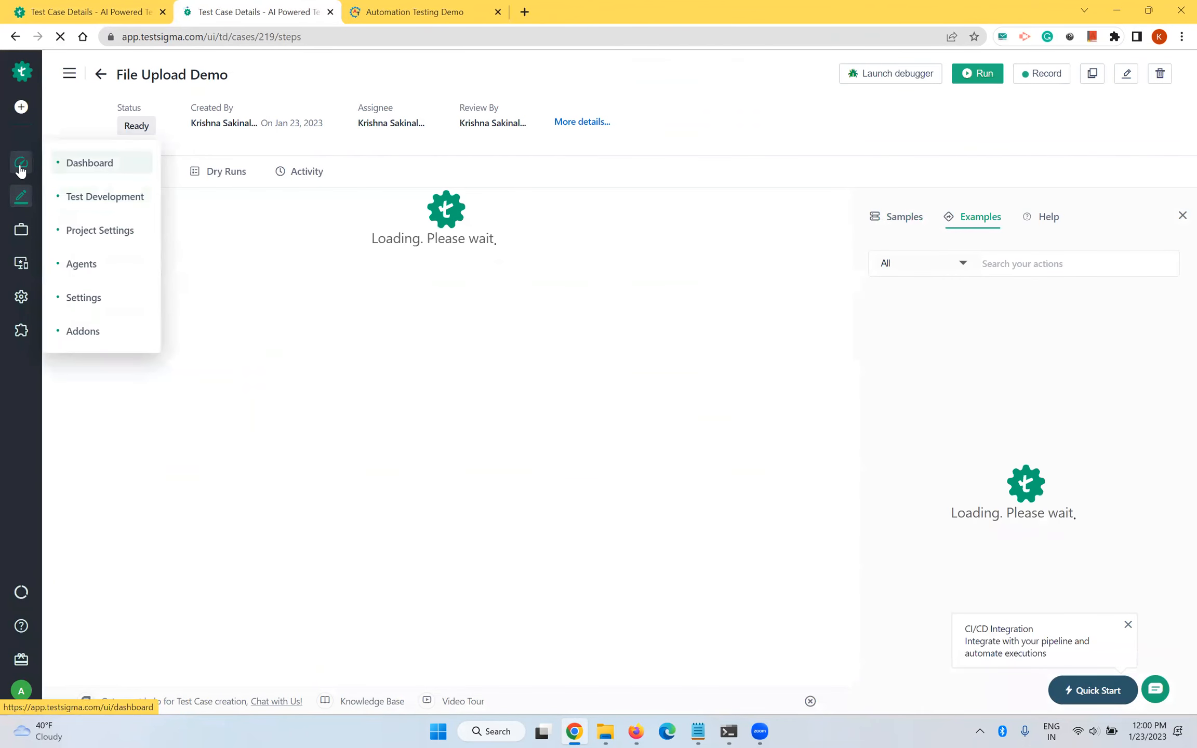
left_click(99, 200)
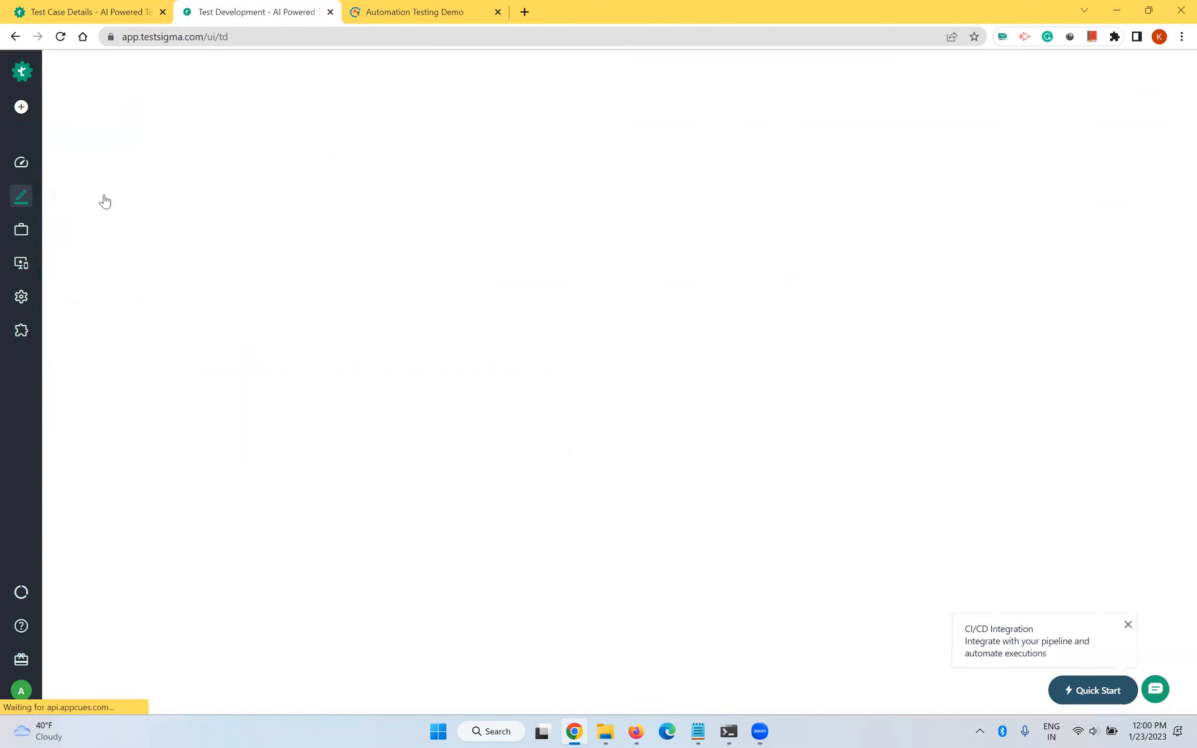
left_click(104, 248)
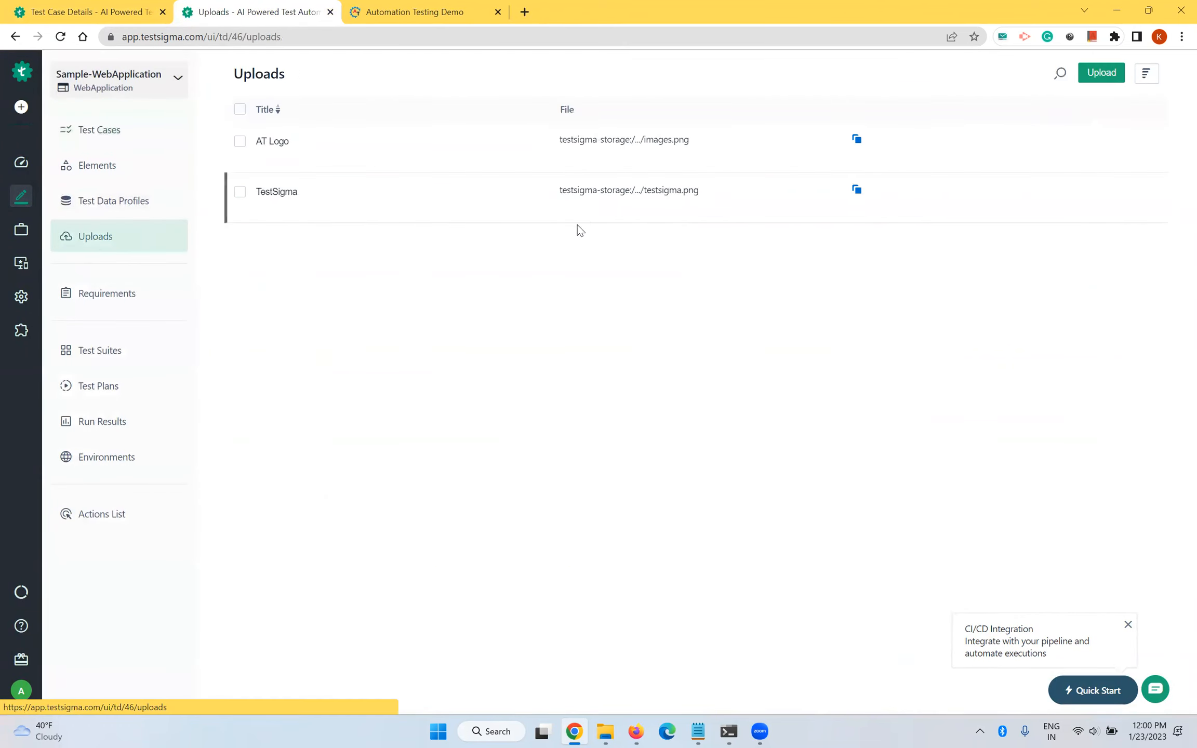
left_click(856, 192)
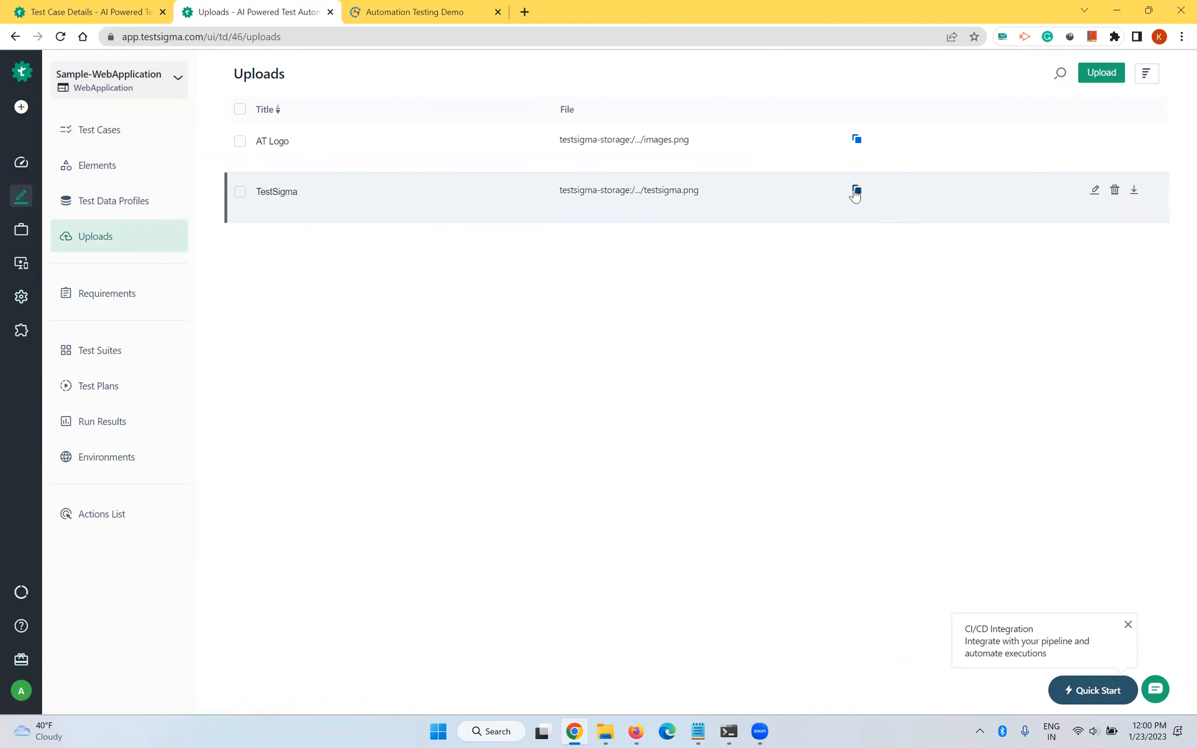
Back in File Upload Demo, start an Upload file step and set its test data to the copied testsigma.png storage path
left_click(138, 12)
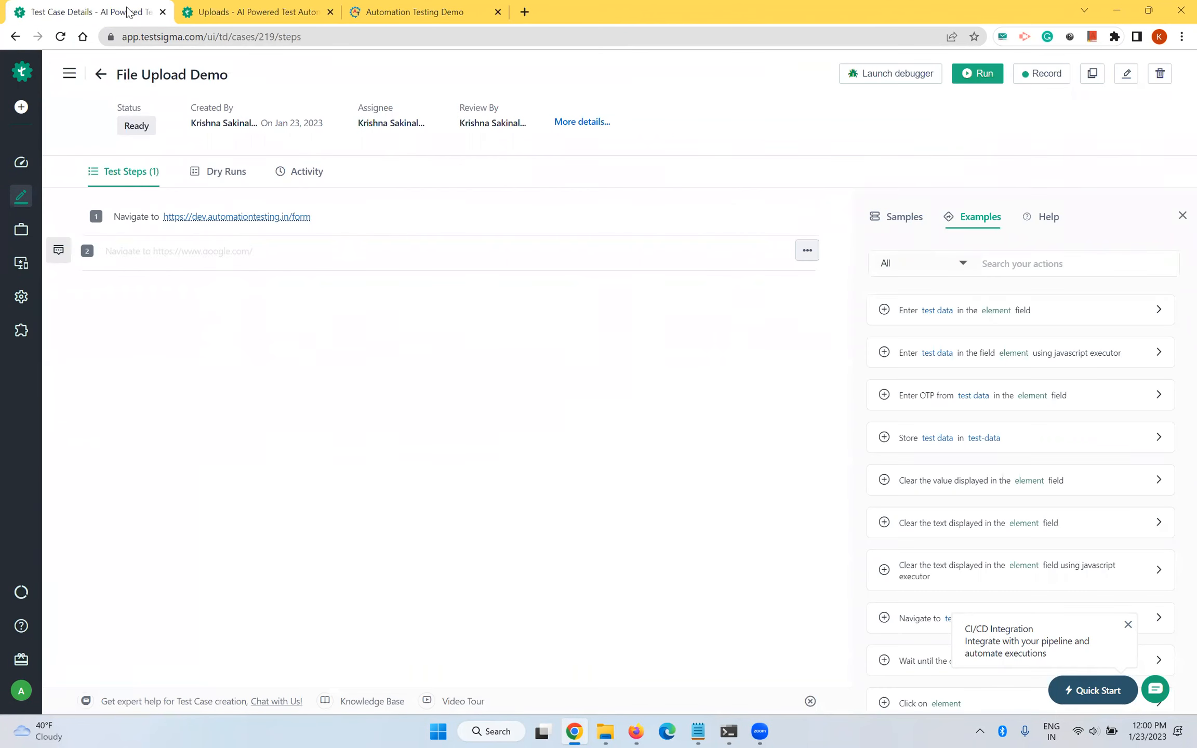
left_click(184, 249)
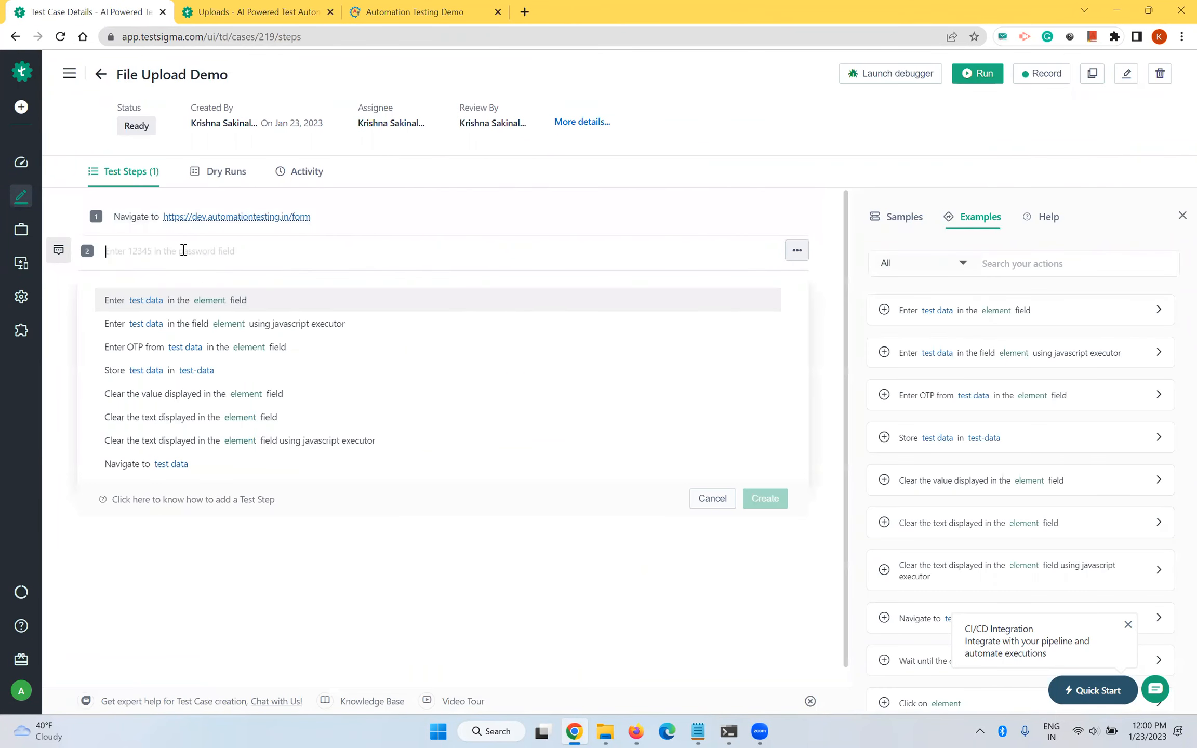
type("uplo")
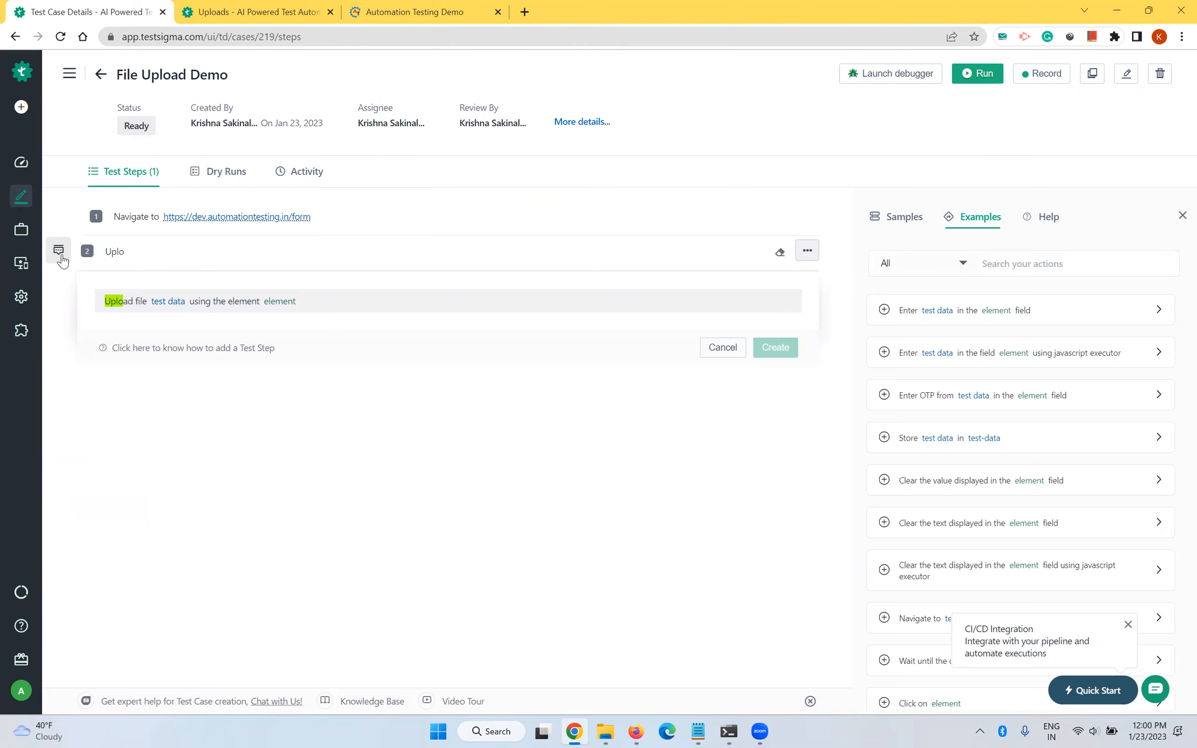
left_click(58, 251)
left_click(109, 287)
left_click(233, 308)
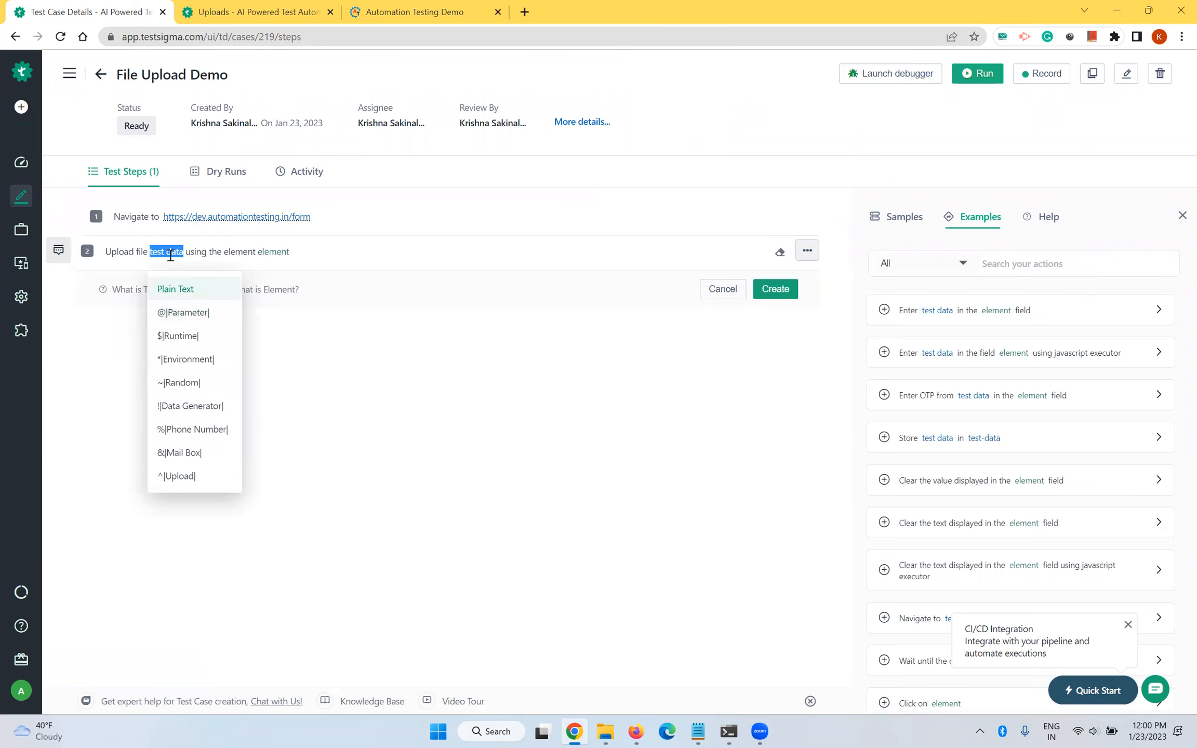
key("ctrl+v")
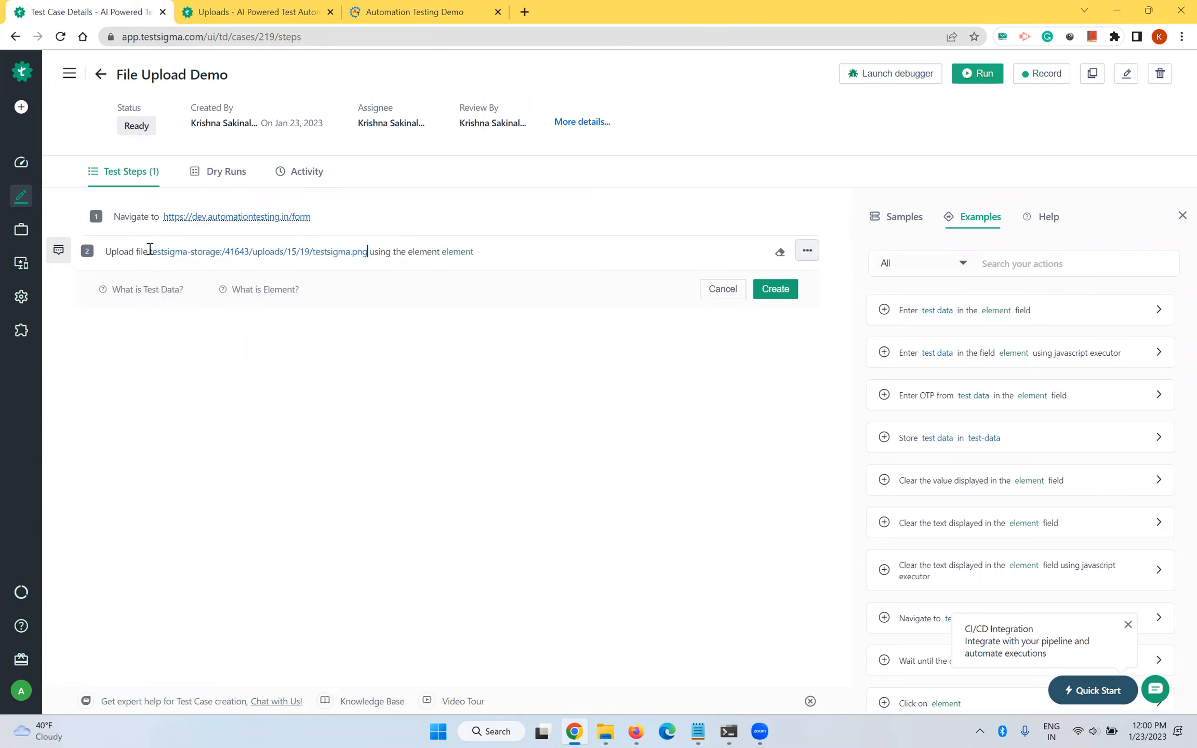
Assign the ChooseFile element to the Upload file step and create the step
left_click(257, 13)
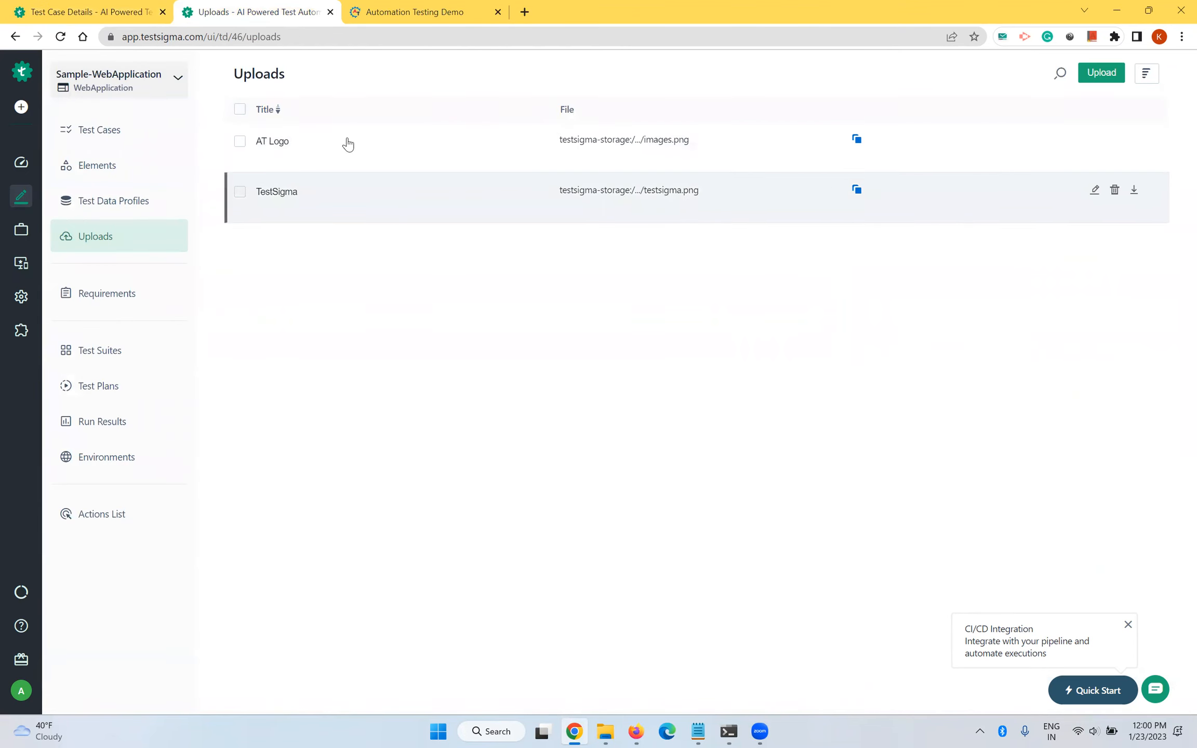
left_click(110, 13)
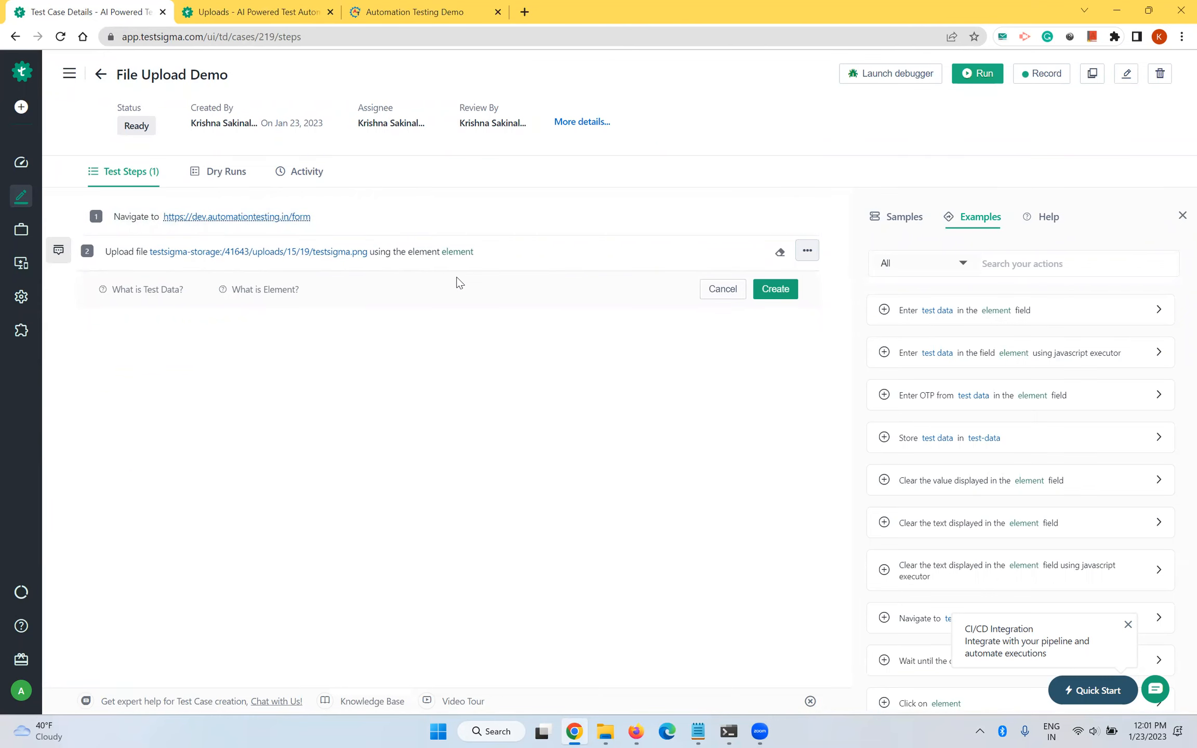
left_click(458, 251)
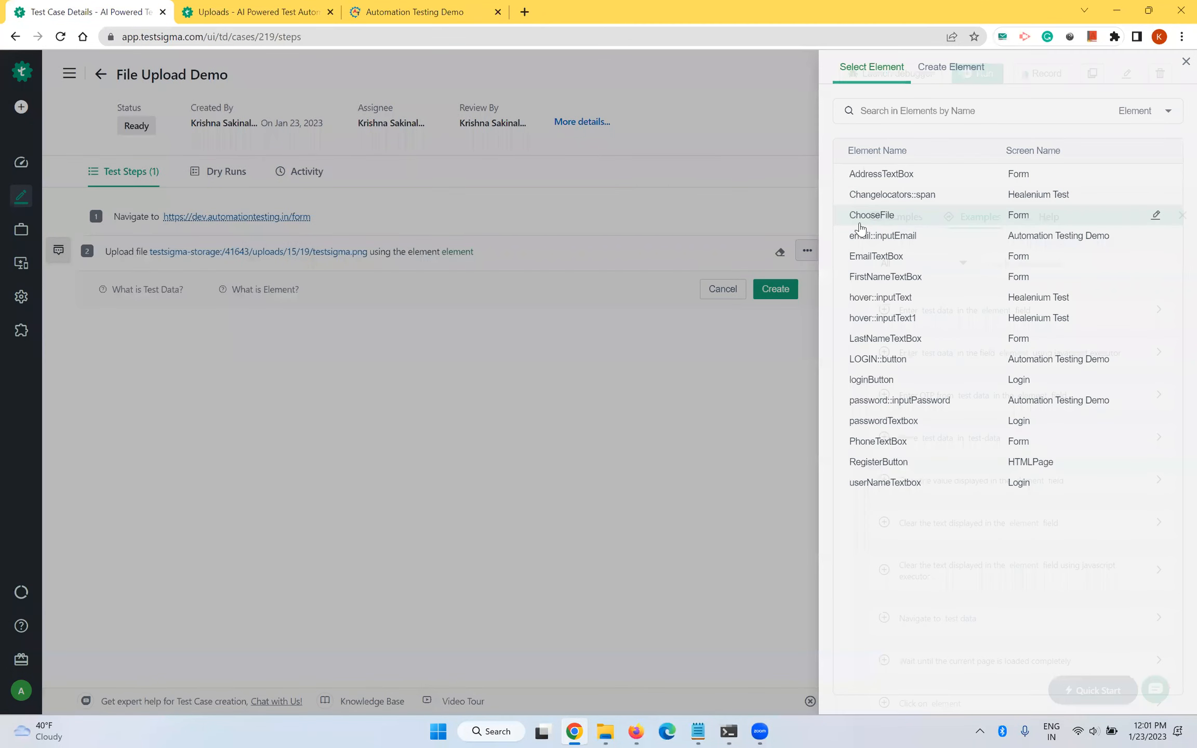
left_click(863, 221)
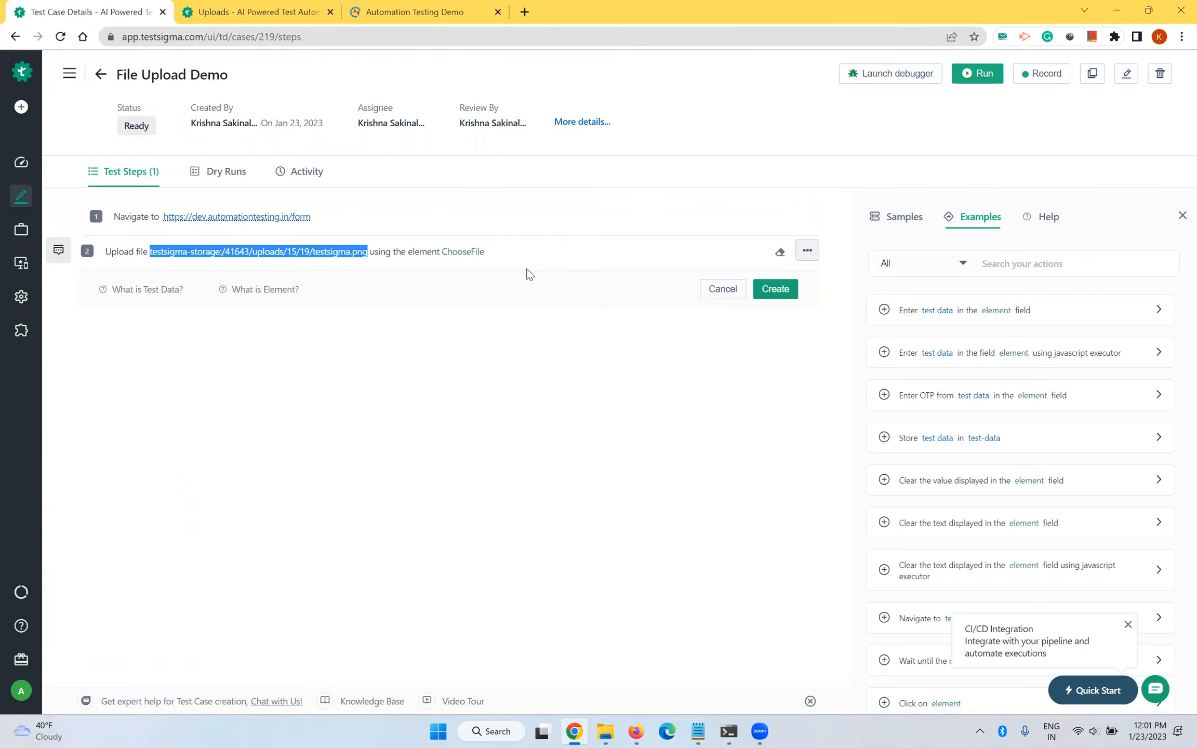
left_click(776, 290)
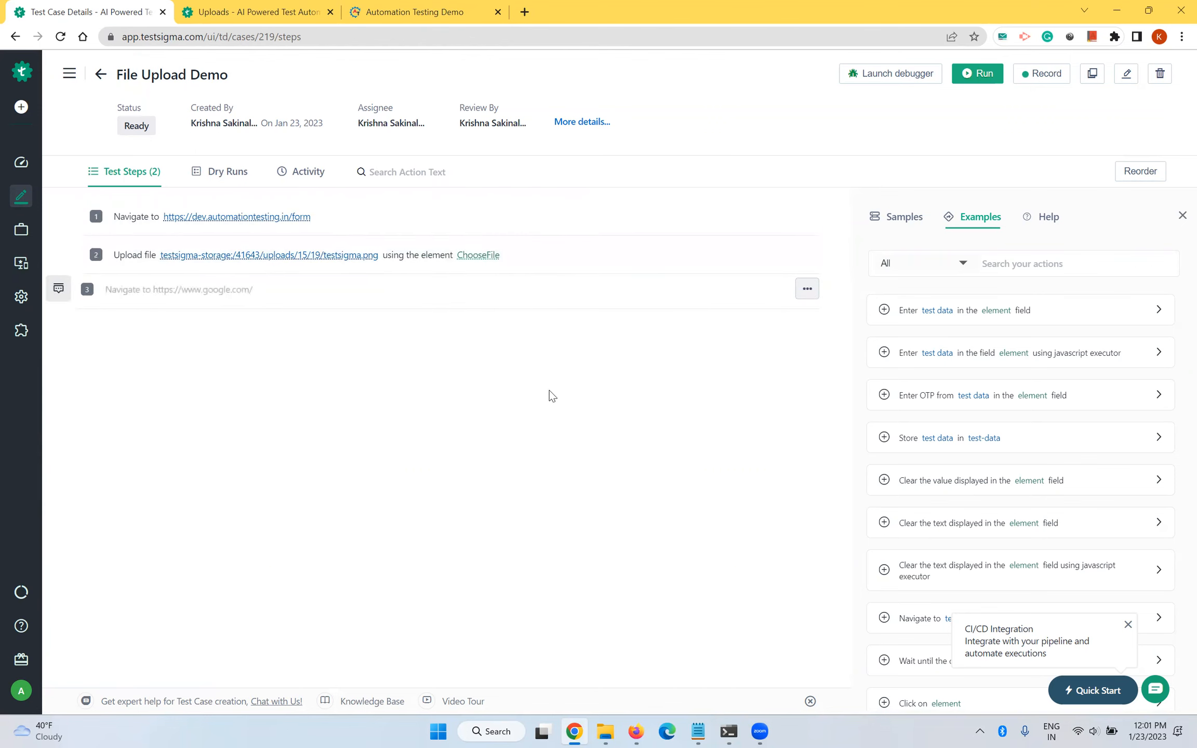
Try an ad-hoc run of File Upload Demo on Local Devices with the default browser and bring up the launched window
left_click(981, 75)
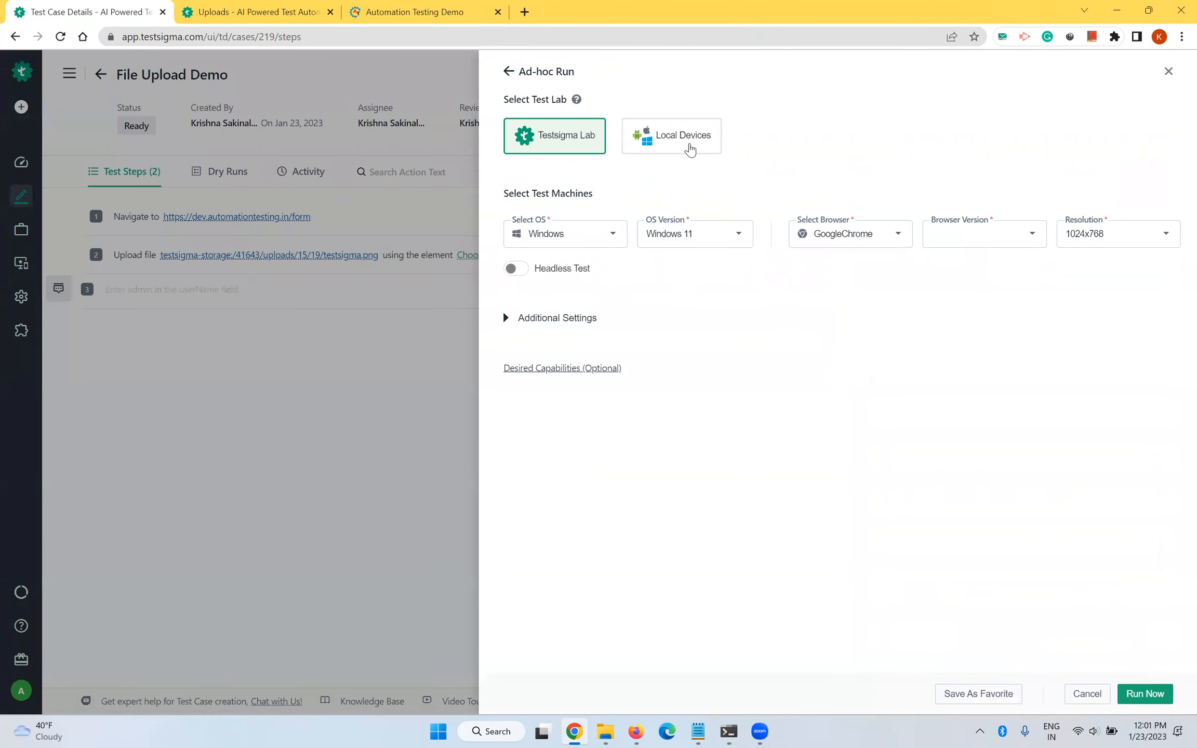
left_click(687, 148)
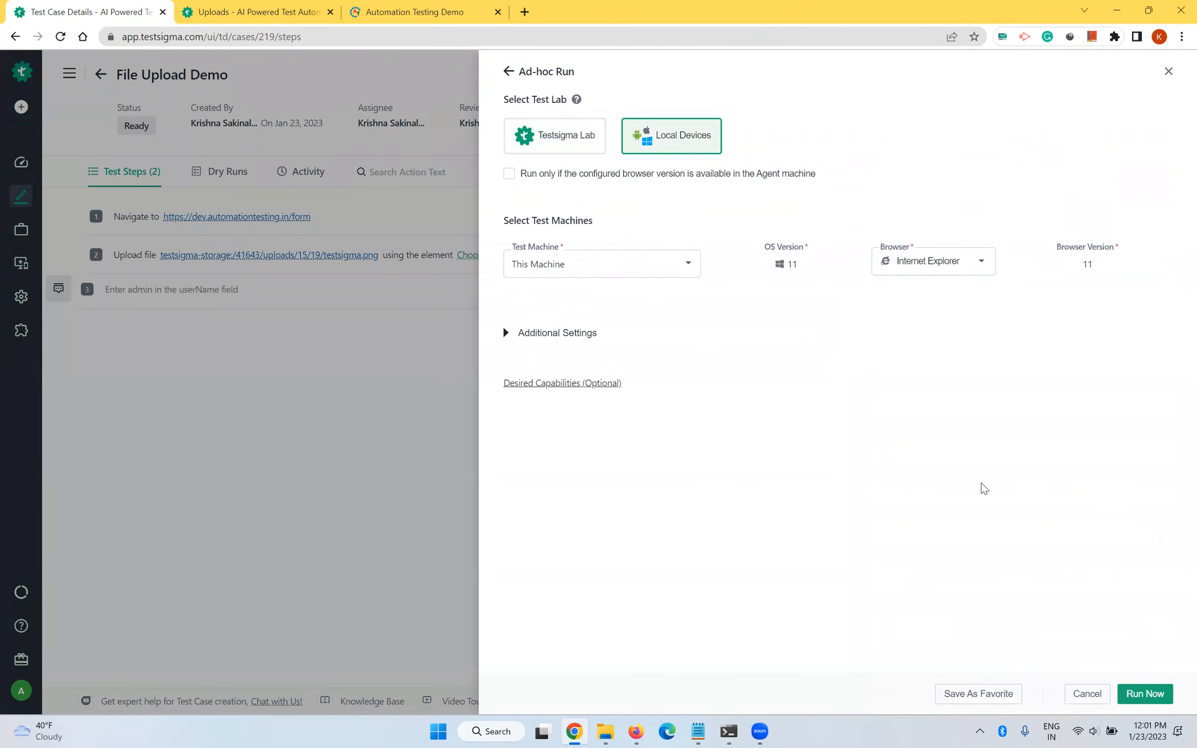
left_click(1143, 693)
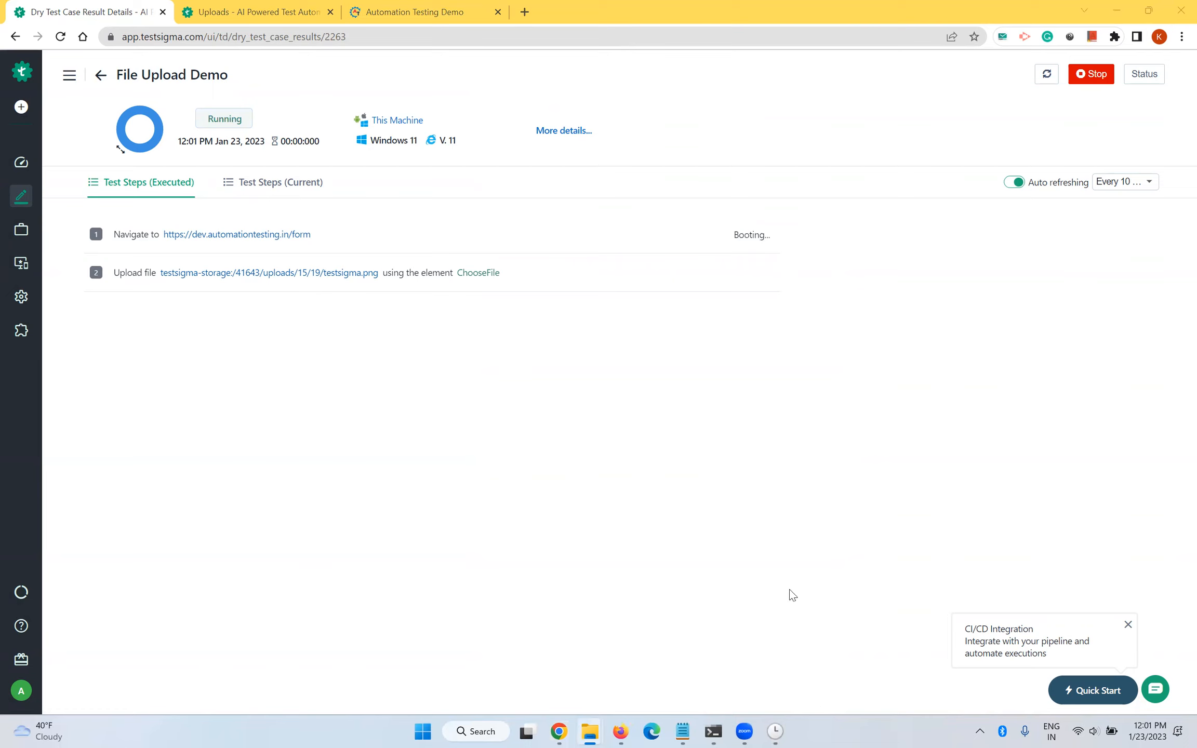
left_click(775, 731)
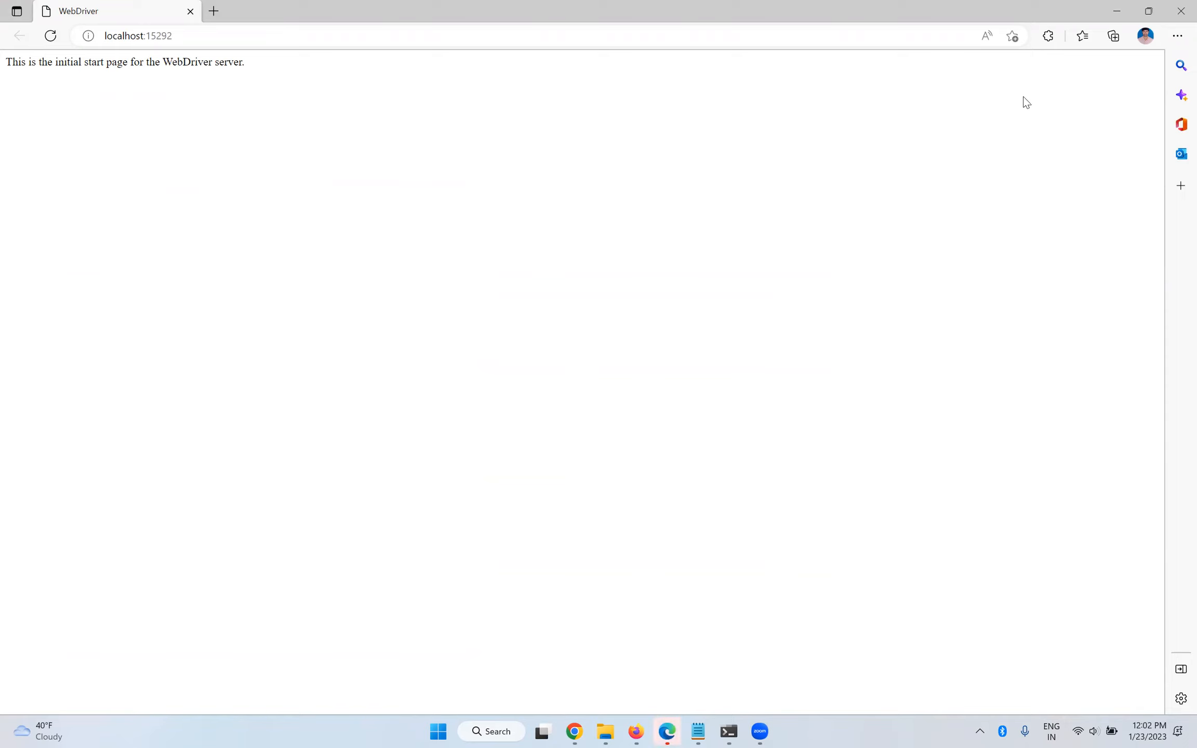
Close the WebDriver browser, stop the active run in Parallel Tests Usage, and return to the File Upload Demo steps
left_click(1176, 14)
left_click(22, 595)
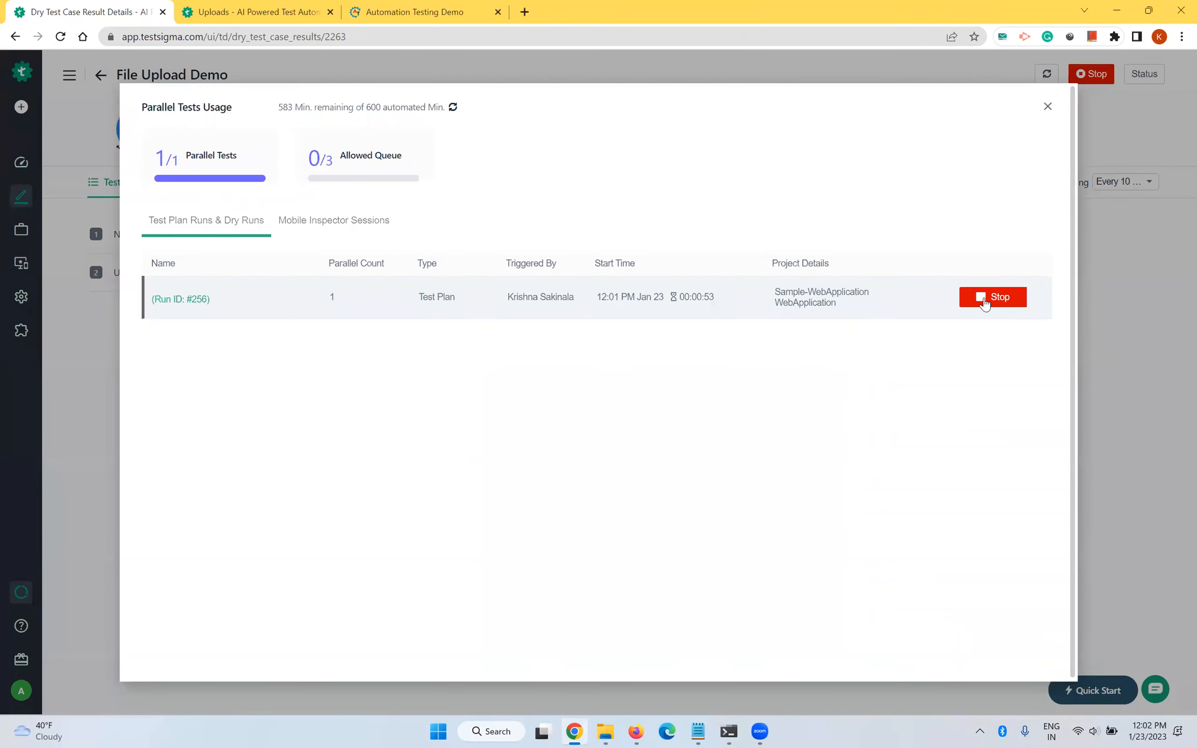
left_click(983, 303)
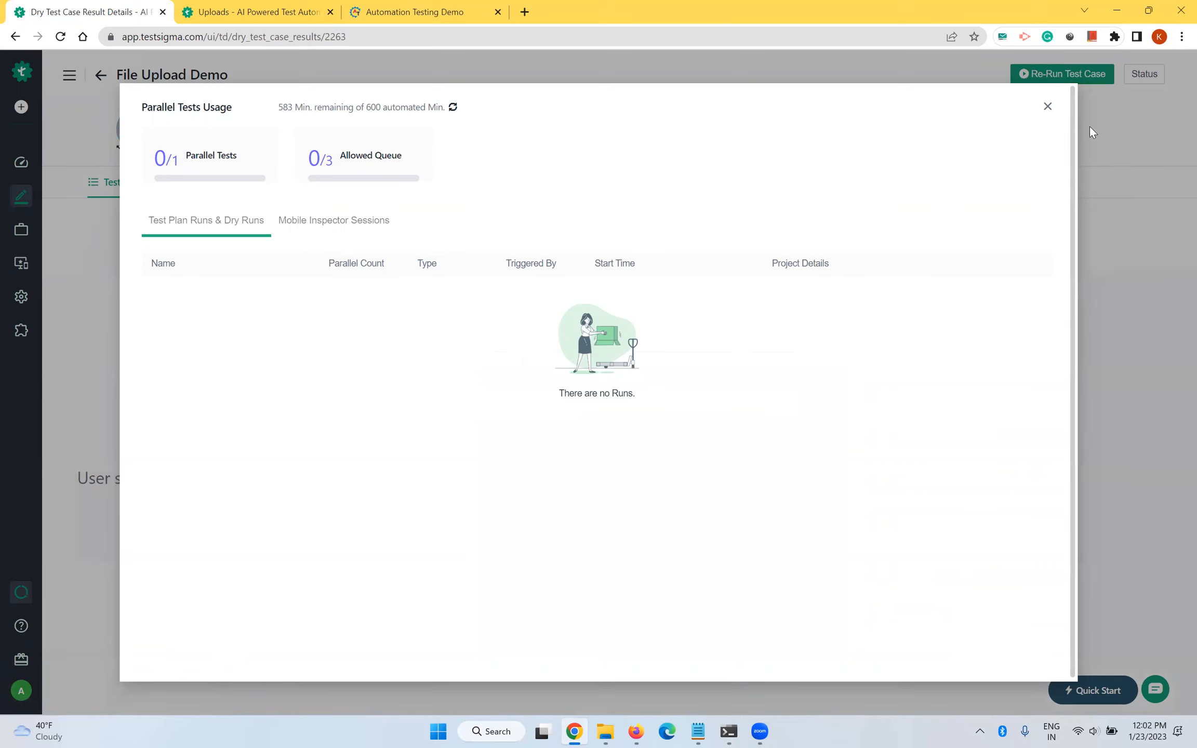
left_click(1047, 112)
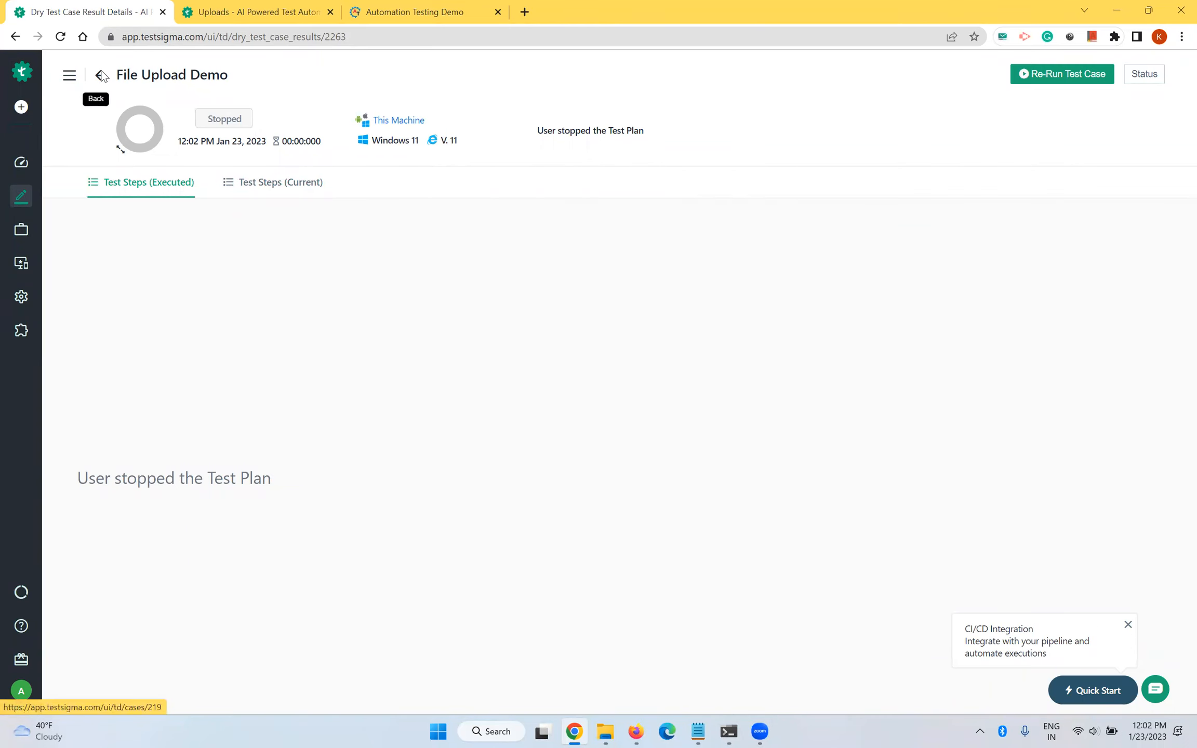
left_click(101, 74)
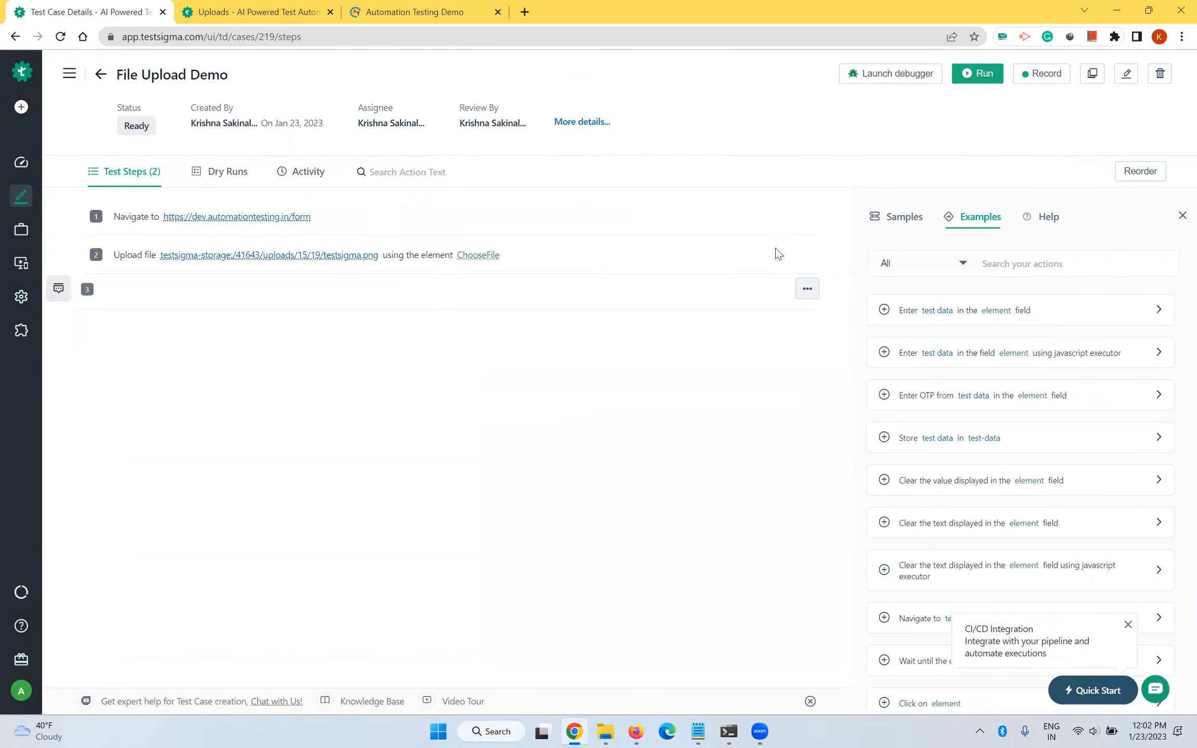
Run File Upload Demo ad hoc on Local Devices using This Machine with Chrome as the browser
left_click(985, 81)
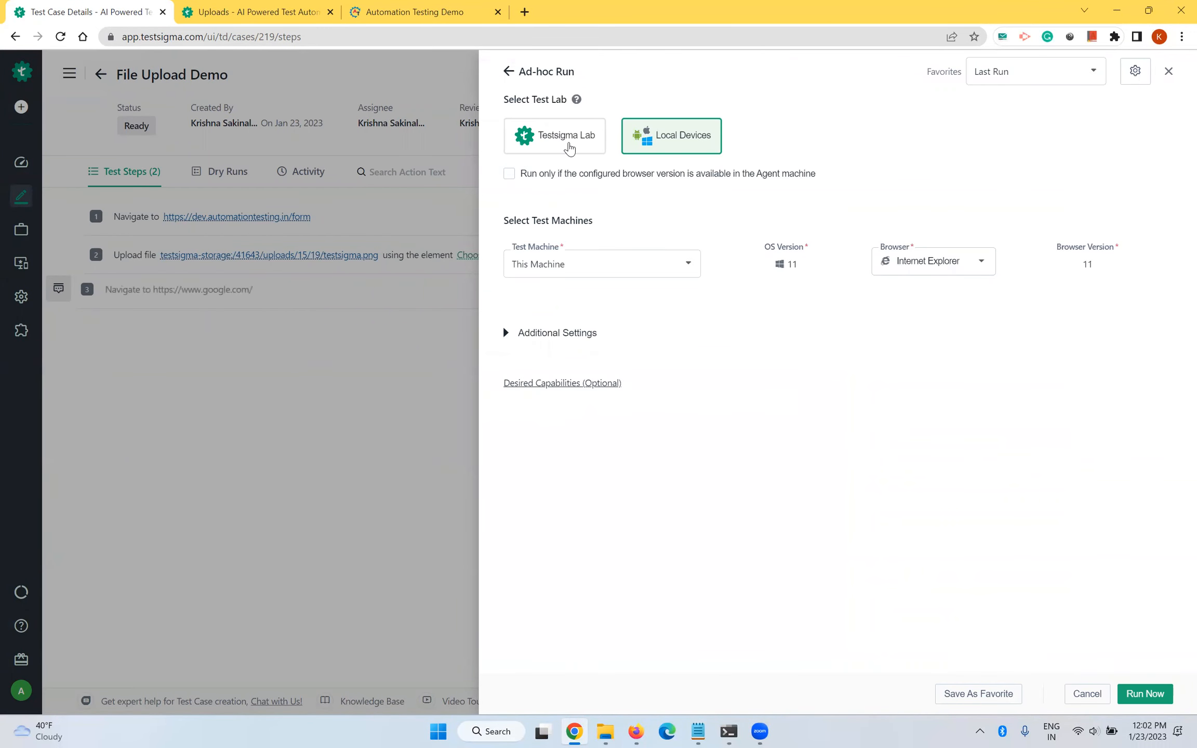
left_click(571, 149)
left_click(651, 134)
left_click(967, 271)
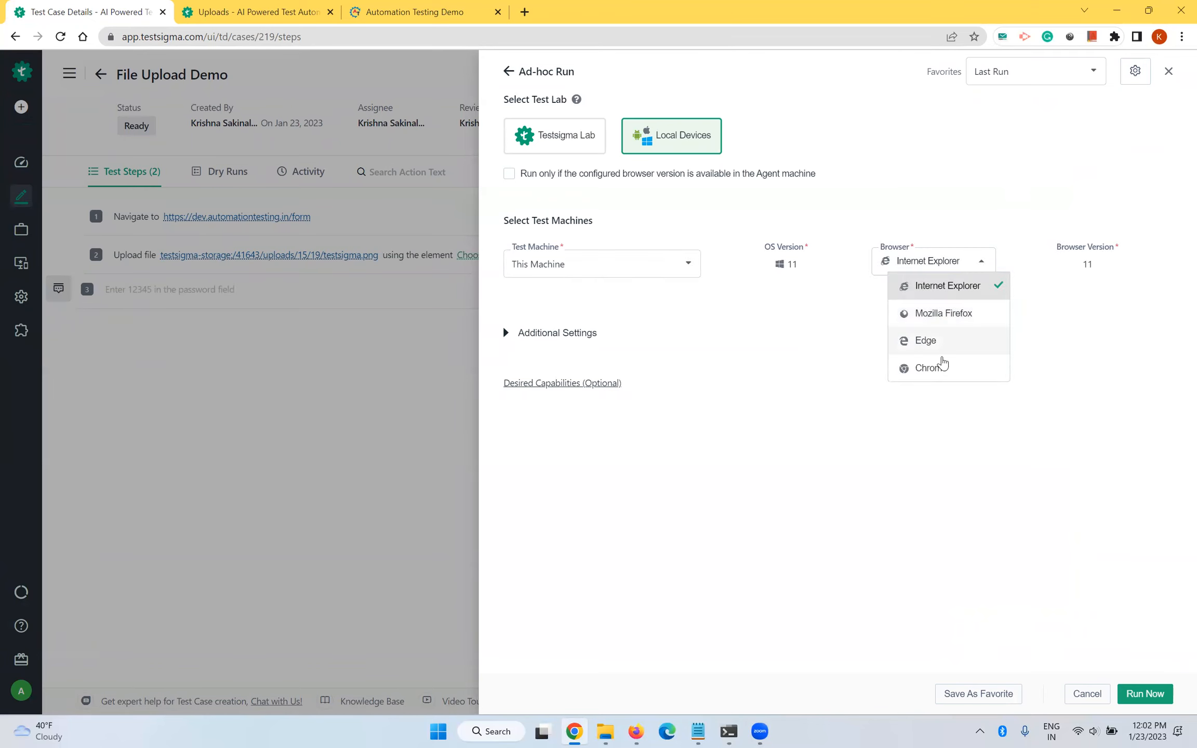
left_click(938, 368)
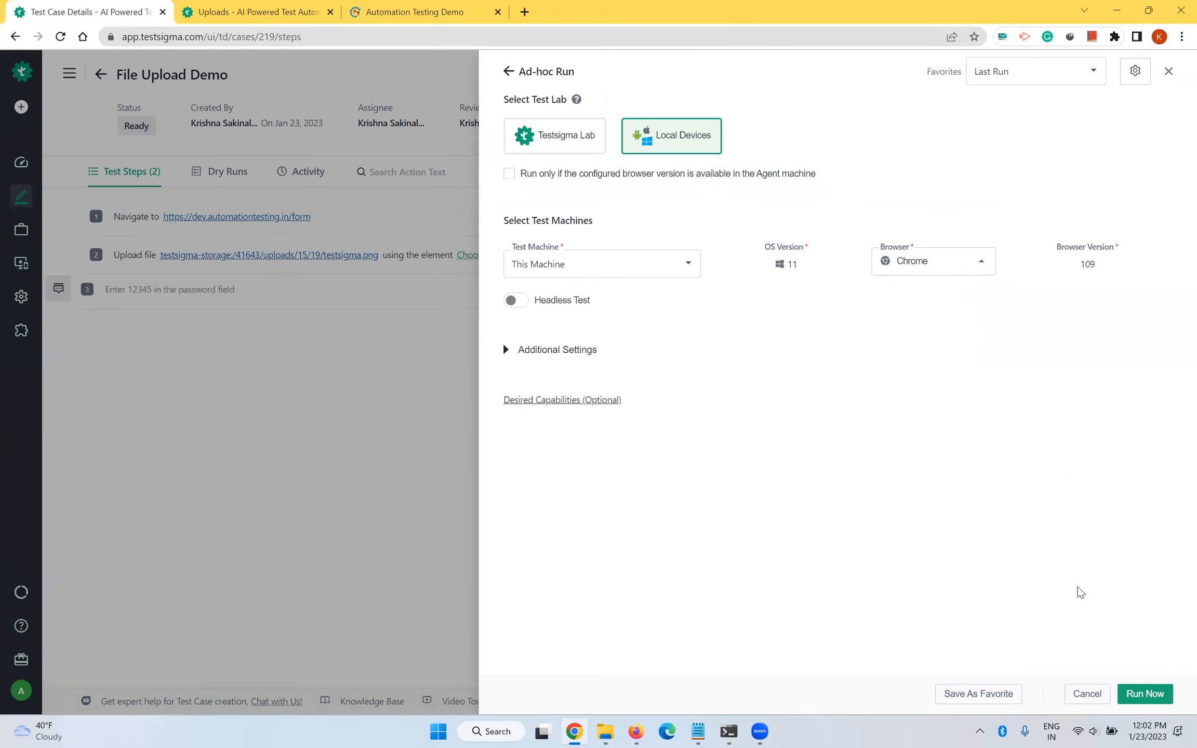
left_click(1136, 702)
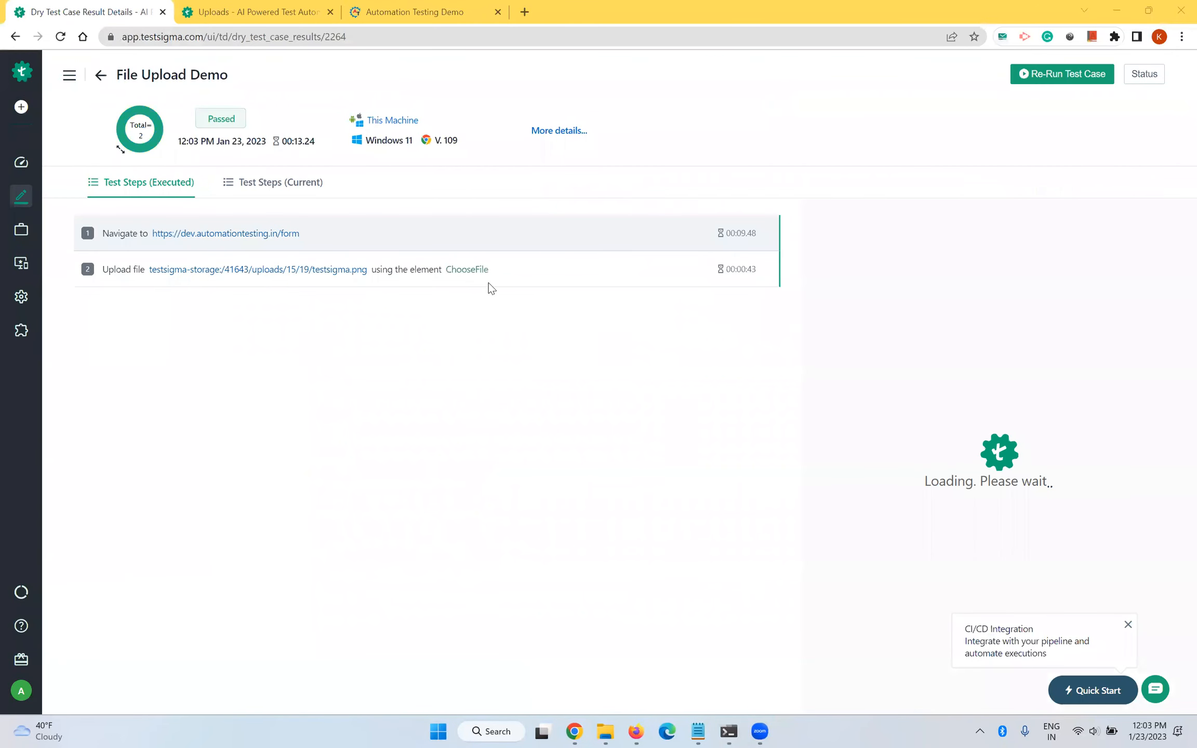
Examine the Upload file step's result with its screenshot enlarged, close the screenshot, and switch to the Notepad topic list
left_click(576, 280)
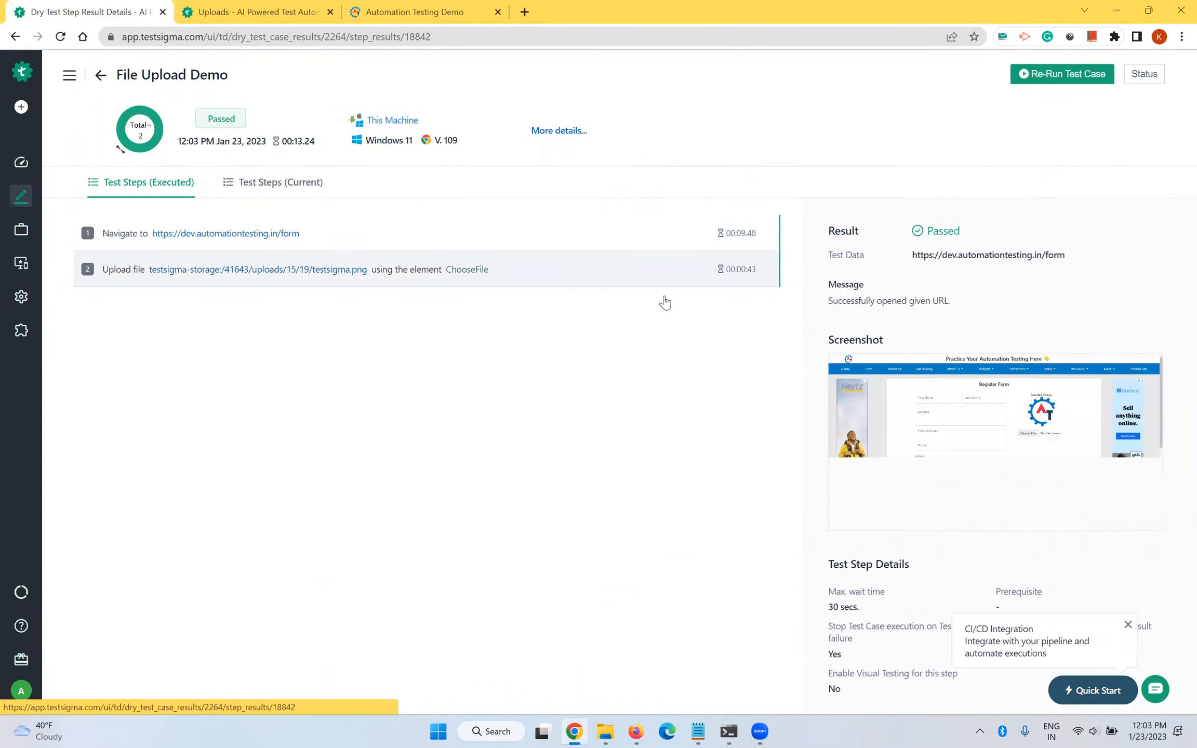
mouse_move(1041, 429)
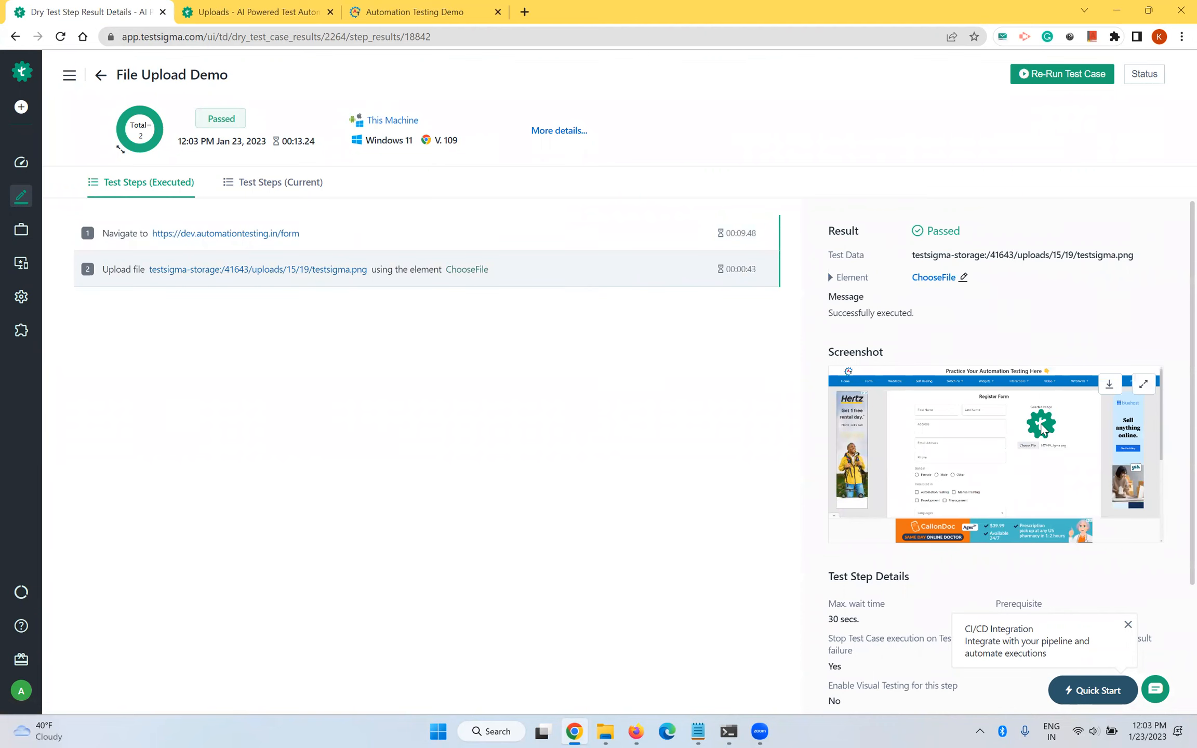
left_click(1144, 389)
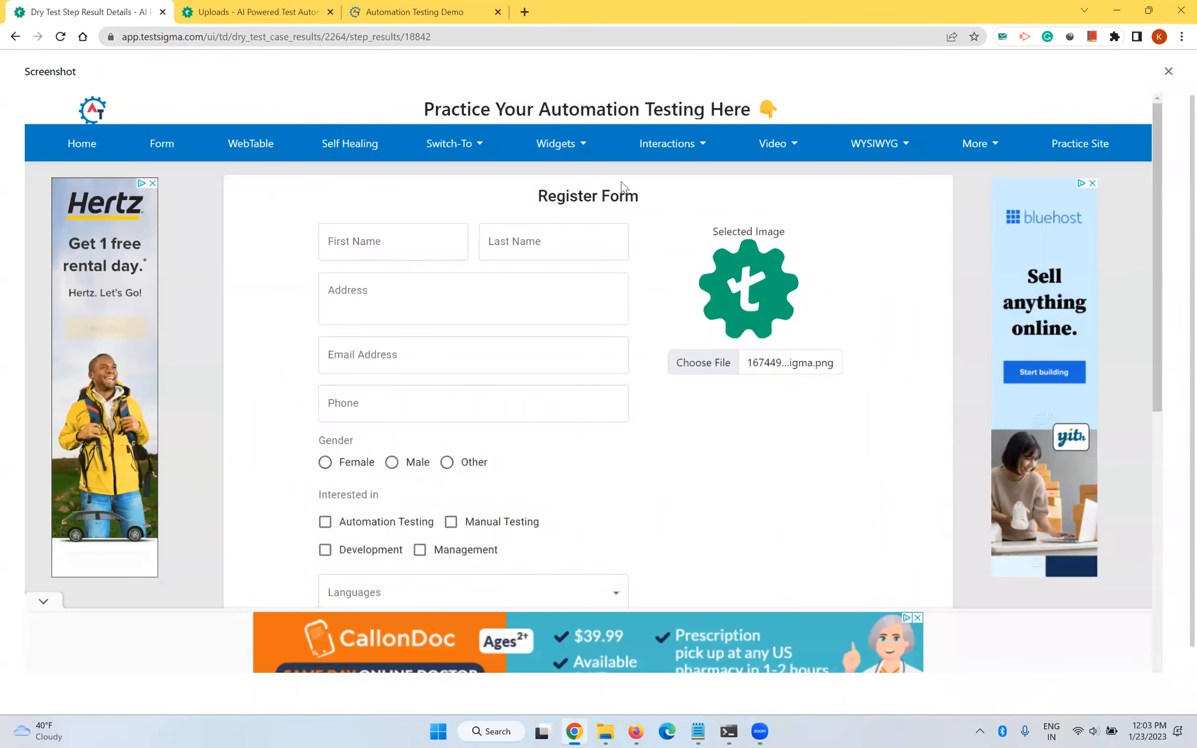
left_click(1168, 71)
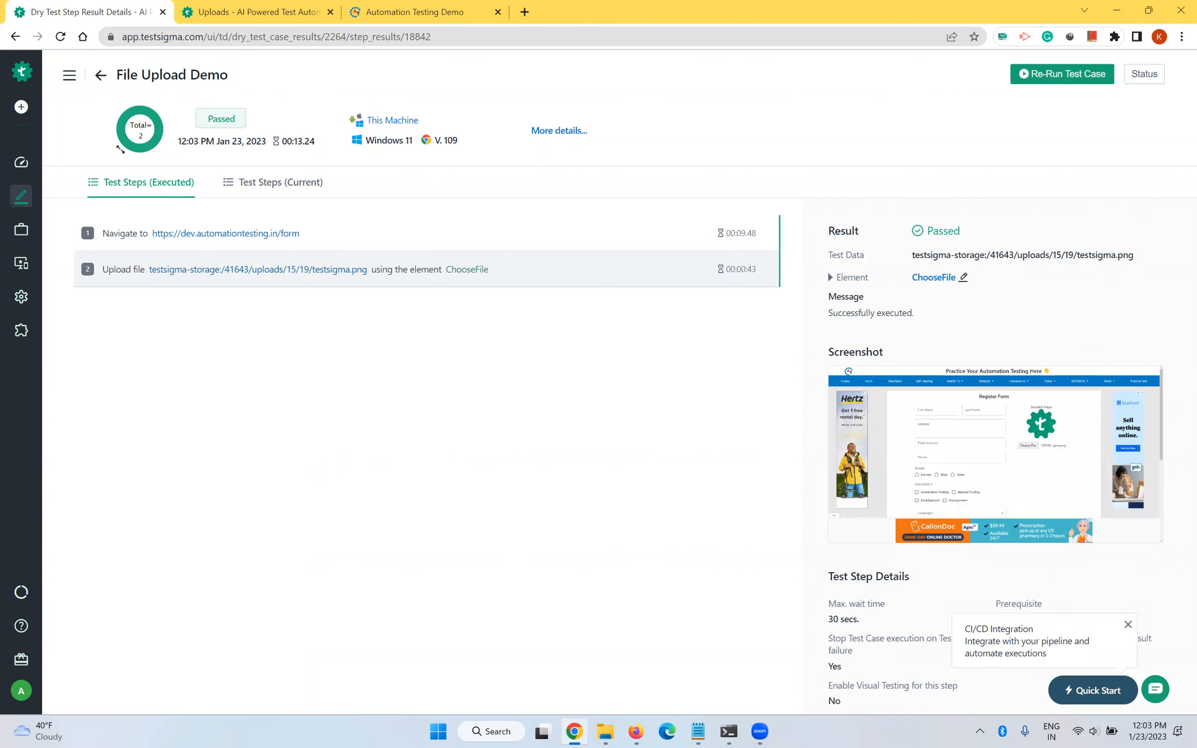
key("alt+Tab")
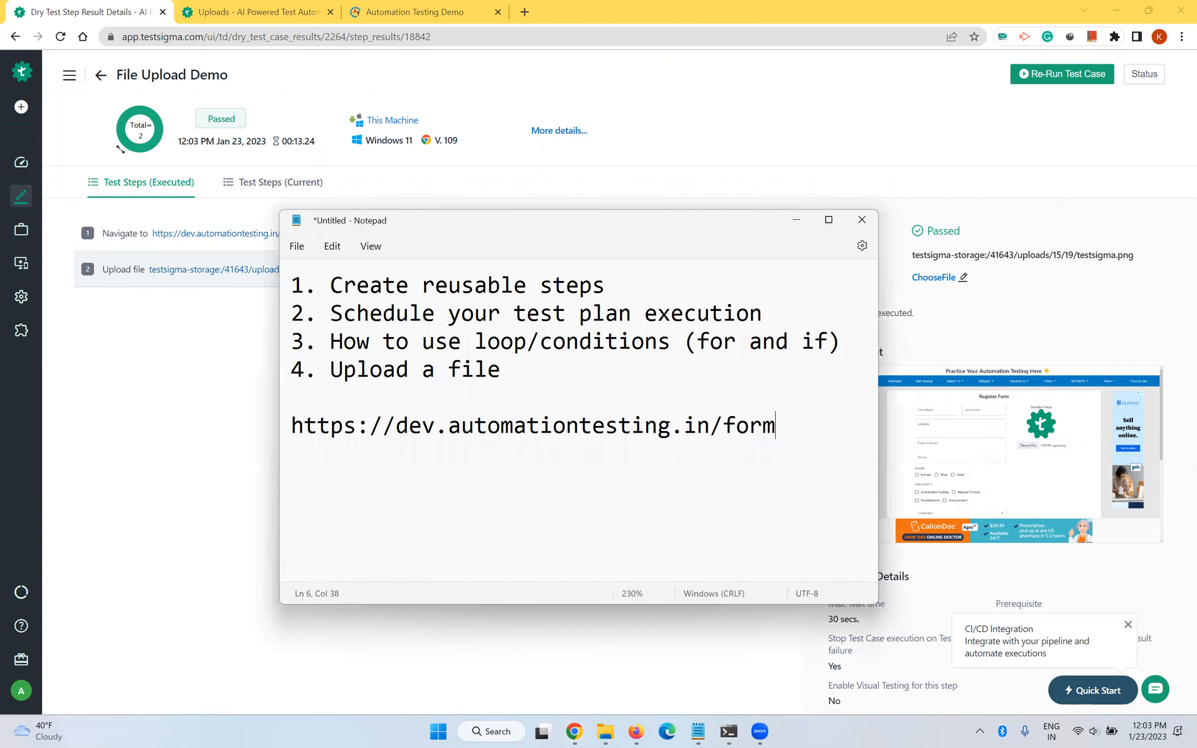